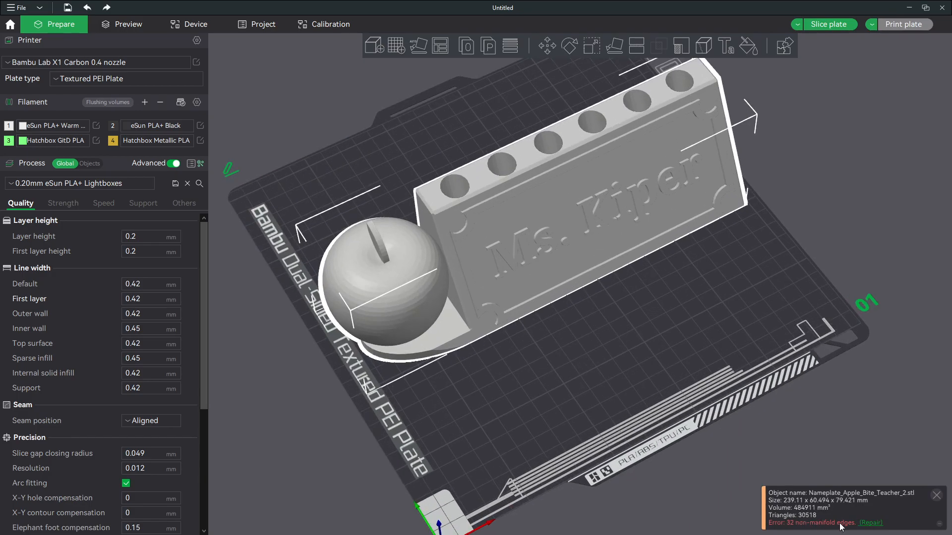
# Repair the nameplate model's non-manifold edges and export it as Nameplate_Apple_Bite_Teacher_2-fix.stl.
pyautogui.click(871, 523)
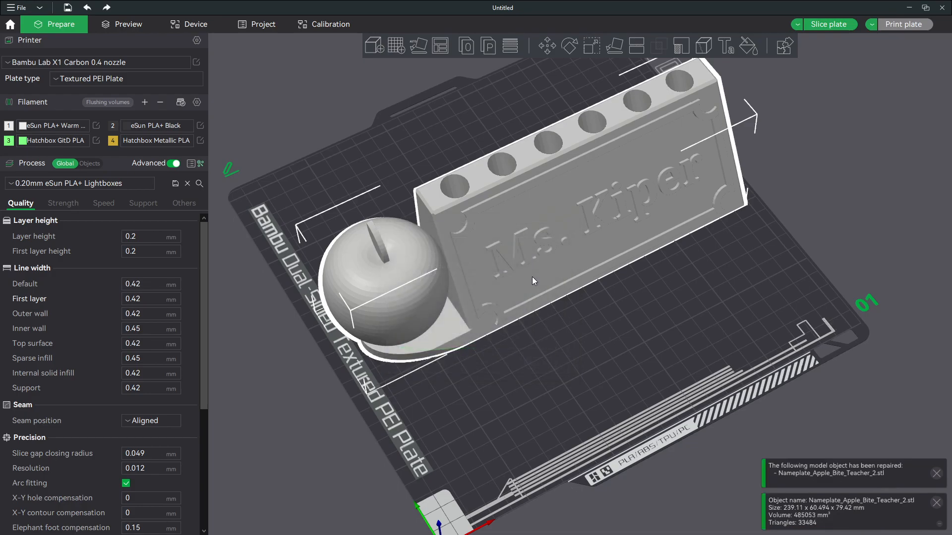
pyautogui.rightClick(548, 255)
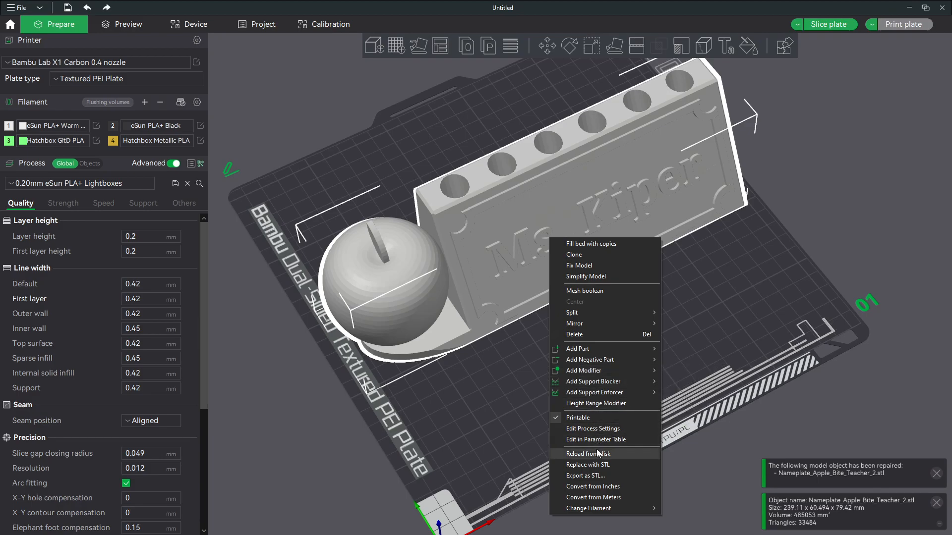
pyautogui.click(597, 475)
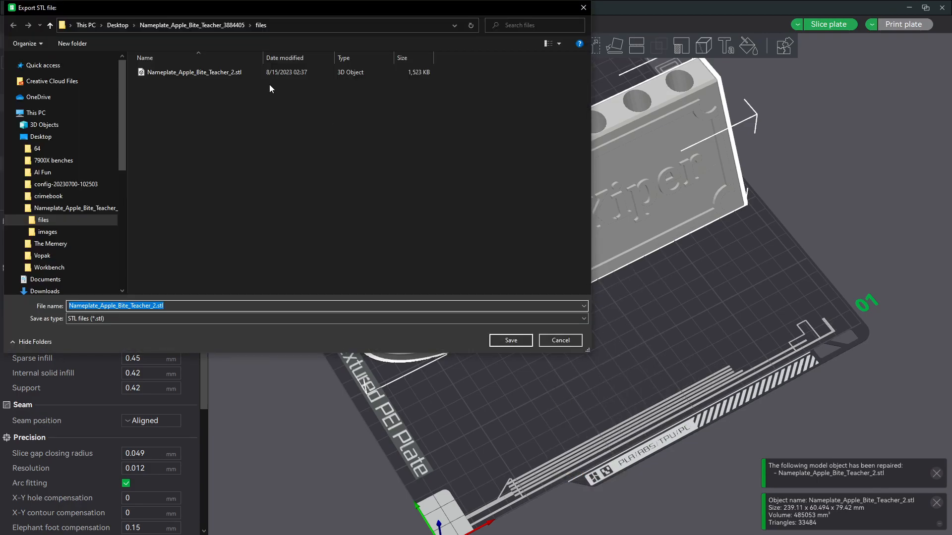
pyautogui.click(157, 306)
pyautogui.write('_fix')
pyautogui.press('Return')
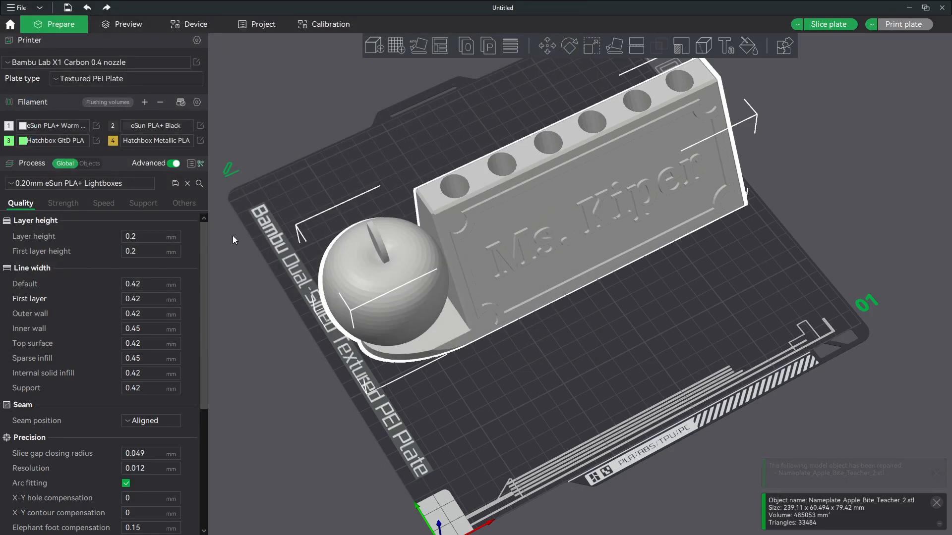
# Switch to Tinkercad and place a ruler at the workplane's front-left corner.
pyautogui.hotkey('alt', 'Tab')
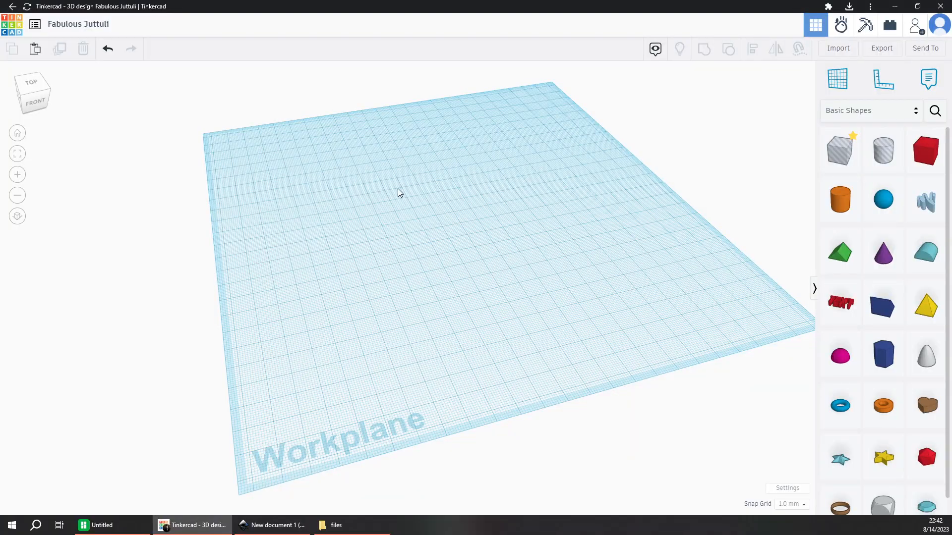
pyautogui.click(866, 91)
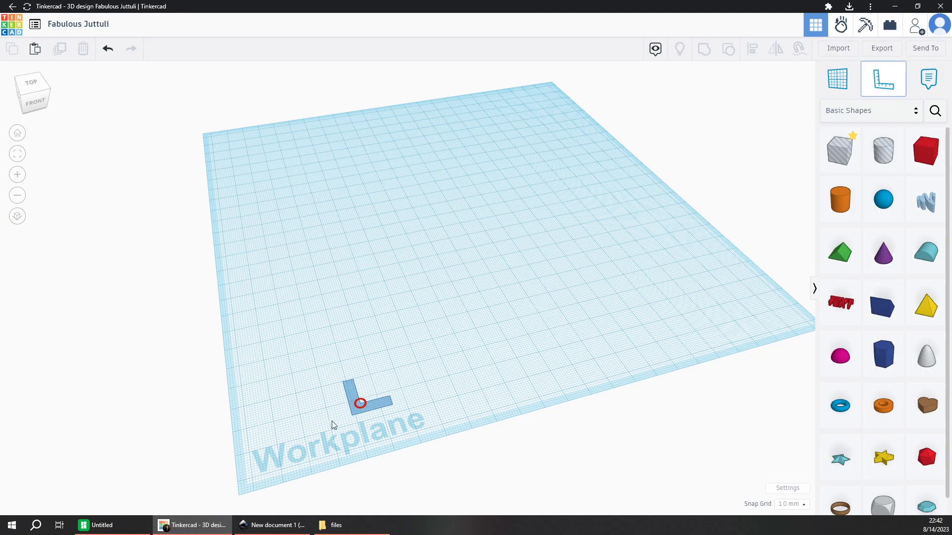
pyautogui.click(237, 491)
pyautogui.moveTo(314, 418); pyautogui.dragTo(402, 362, button='middle')
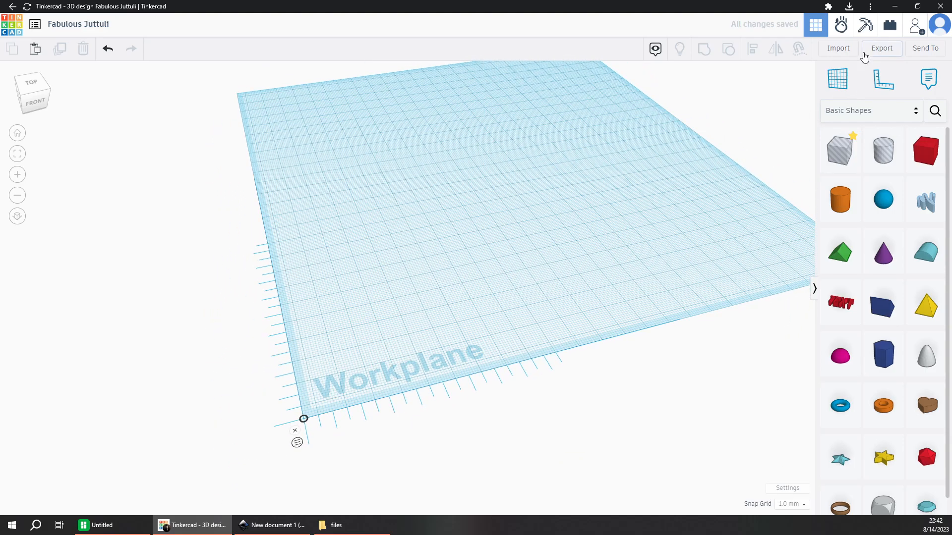
# Import Nameplate_Apple_Bite_Teacher_2-fix.stl from the files folder in millimetres at 100% scale.
pyautogui.click(838, 48)
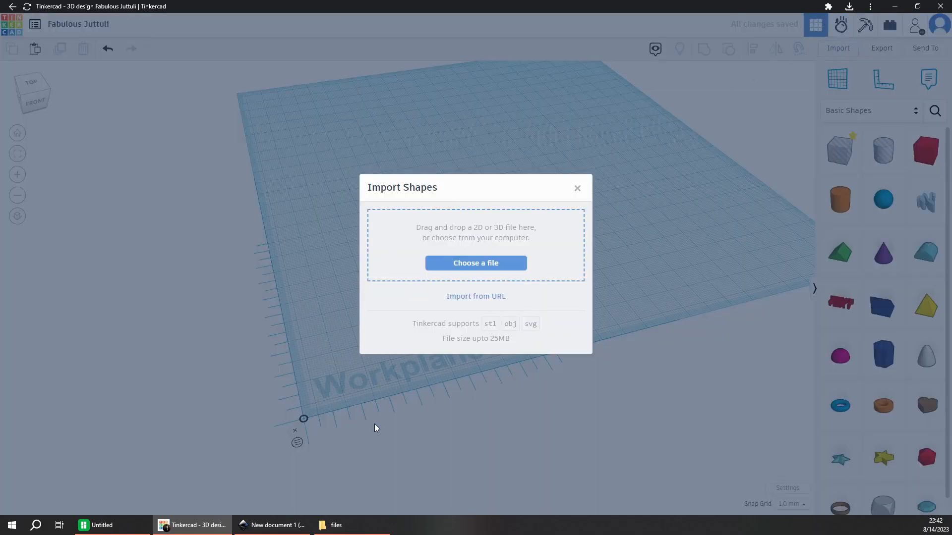
pyautogui.click(335, 525)
pyautogui.moveTo(453, 243); pyautogui.dragTo(418, 263)
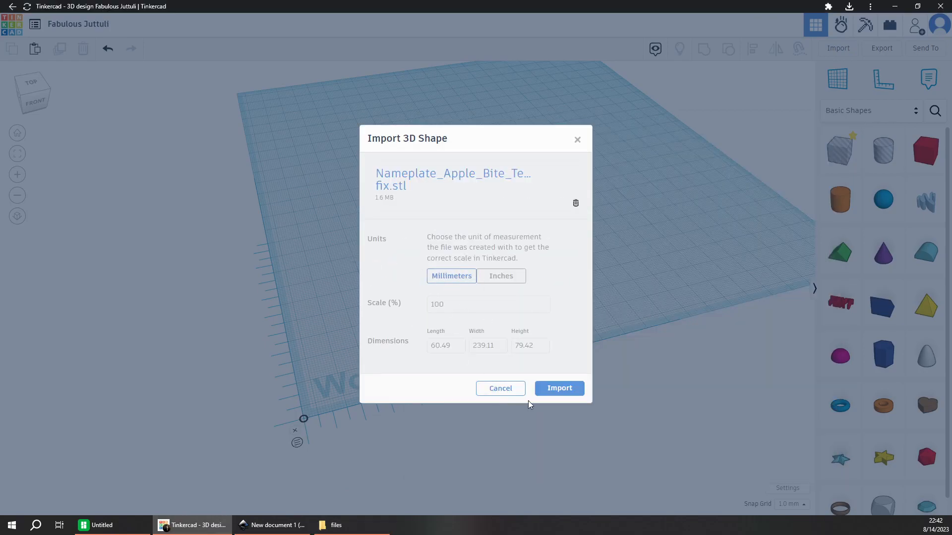
pyautogui.click(558, 388)
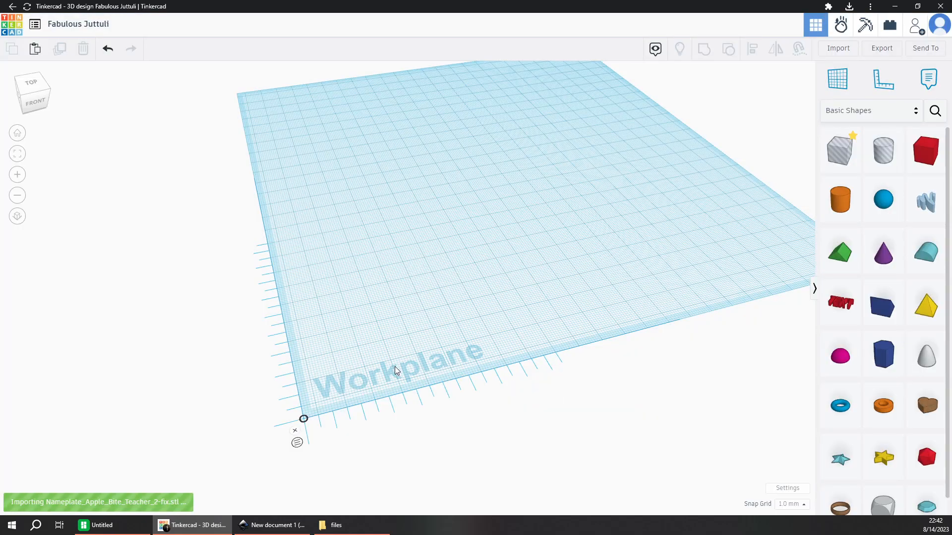
# Switch to Inkscape and import toxUgRnQ.jpg as an embedded image with its DPI taken from the file.
pyautogui.click(289, 527)
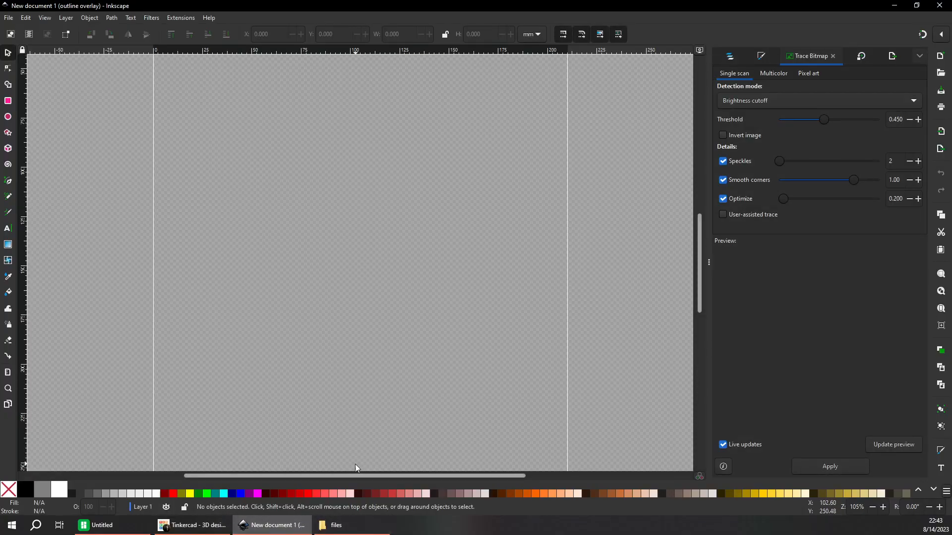
pyautogui.click(8, 18)
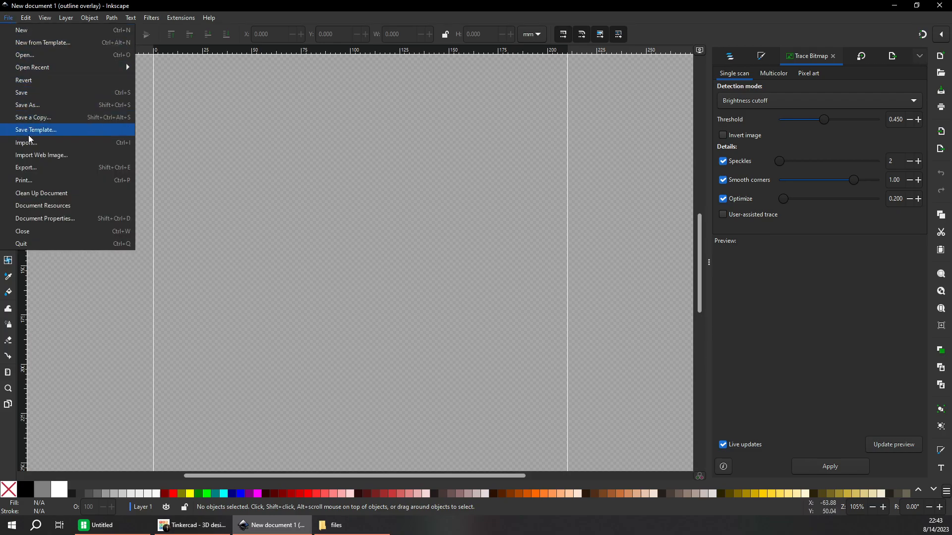
pyautogui.click(35, 147)
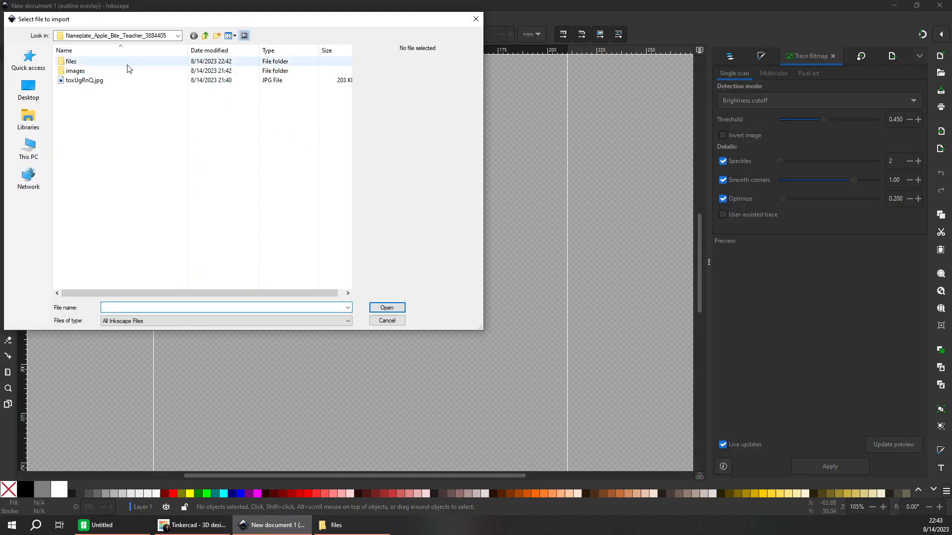
pyautogui.click(105, 82)
pyautogui.click(386, 308)
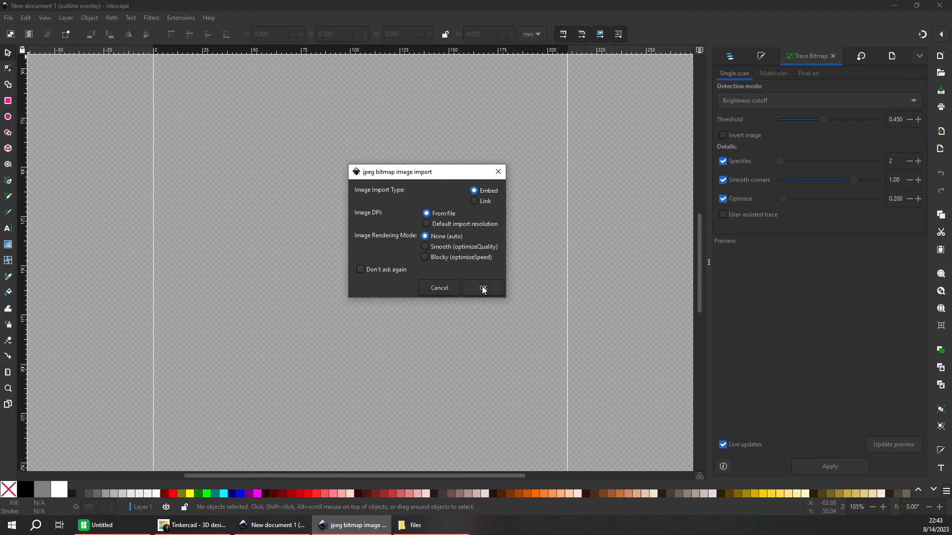
pyautogui.click(483, 288)
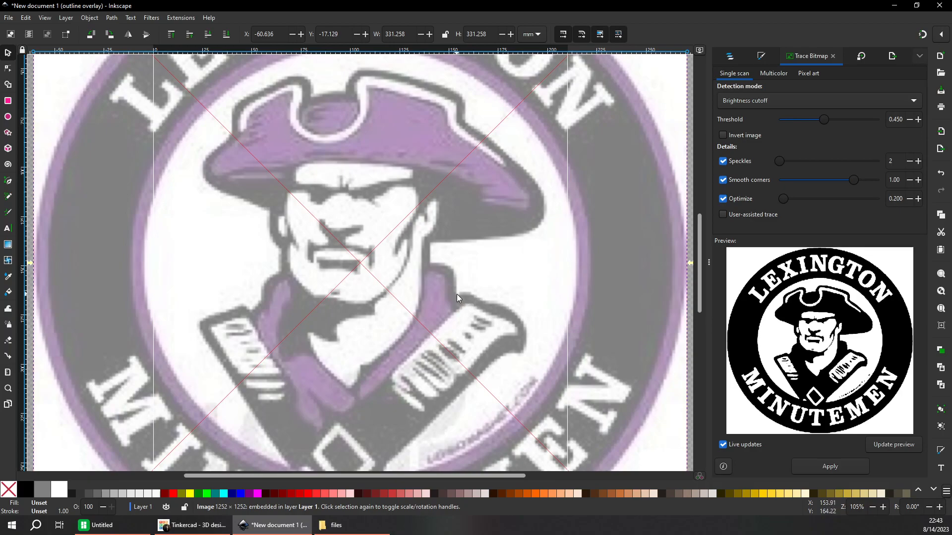
# Scale the logo image down to about 177 mm square and move it inside the upper part of the page.
pyautogui.keyDown('ctrl'); pyautogui.scroll(-4, 454, 292); pyautogui.keyUp('ctrl')
pyautogui.scroll(-2, 451, 297)
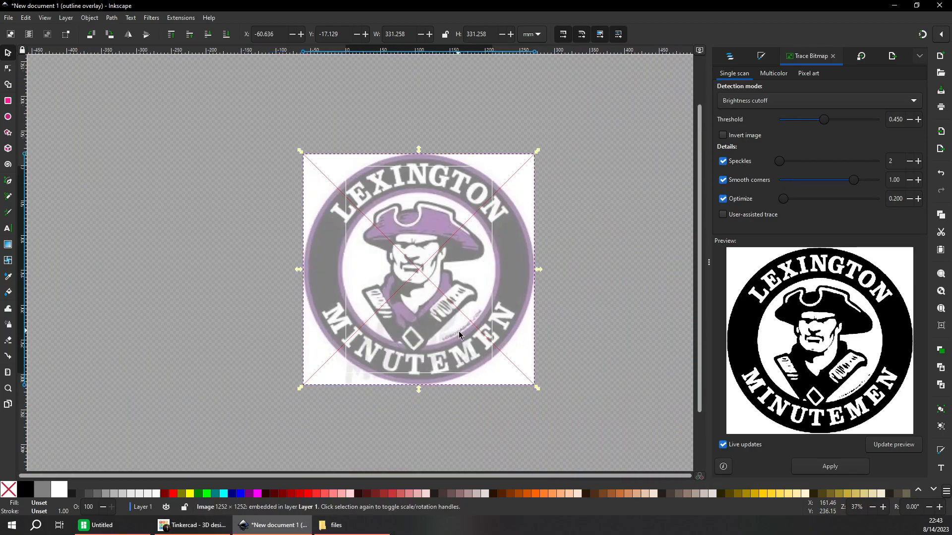
pyautogui.moveTo(537, 389); pyautogui.dragTo(427, 283)
pyautogui.moveTo(395, 241); pyautogui.dragTo(440, 254)
pyautogui.scroll(-4, 439, 254)
pyautogui.scroll(2, 439, 252)
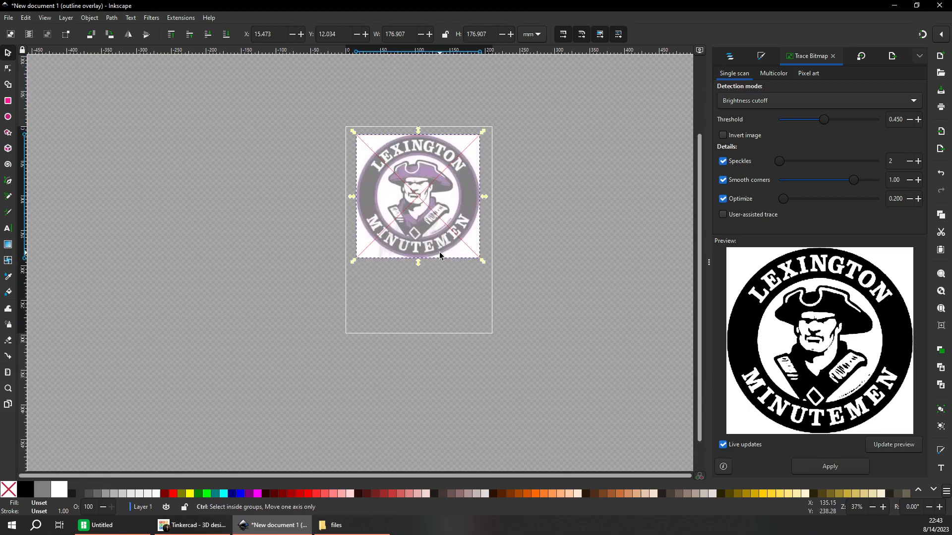
pyautogui.keyDown('ctrl'); pyautogui.scroll(3, 440, 252); pyautogui.keyUp('ctrl')
pyautogui.scroll(8, 448, 246)
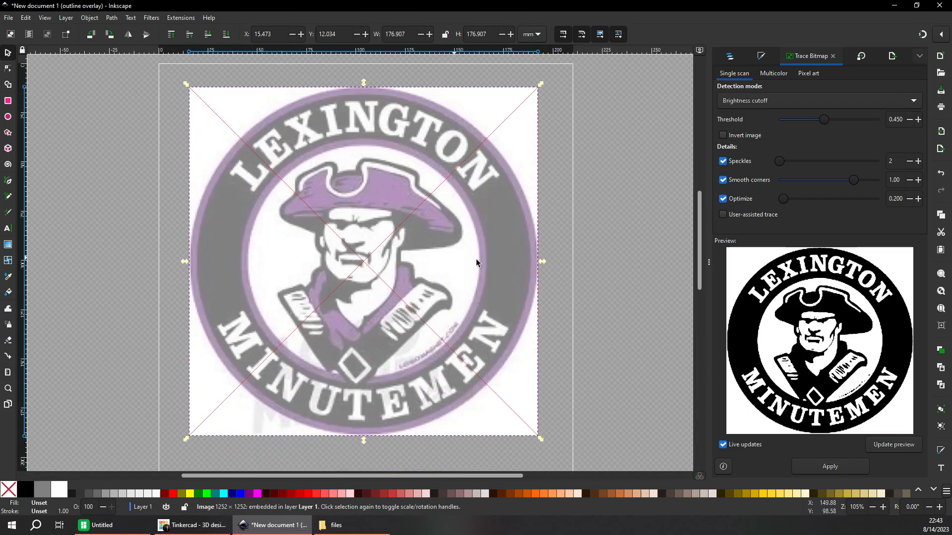
# Set up a multicolor bitmap trace with 3 scans, smoothing and background removal.
pyautogui.click(778, 74)
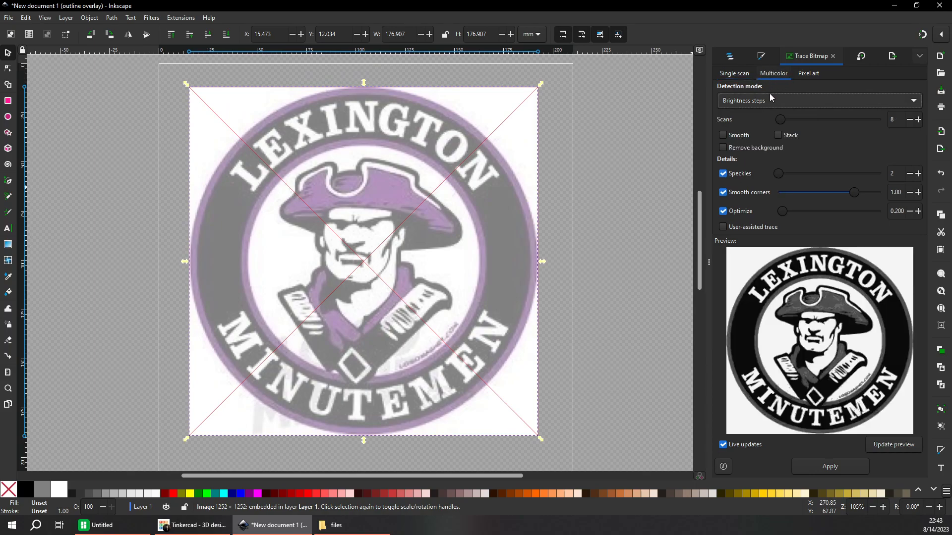
pyautogui.click(909, 123)
pyautogui.click(909, 123)
pyautogui.click(909, 123)
pyautogui.click(909, 123)
pyautogui.click(909, 123)
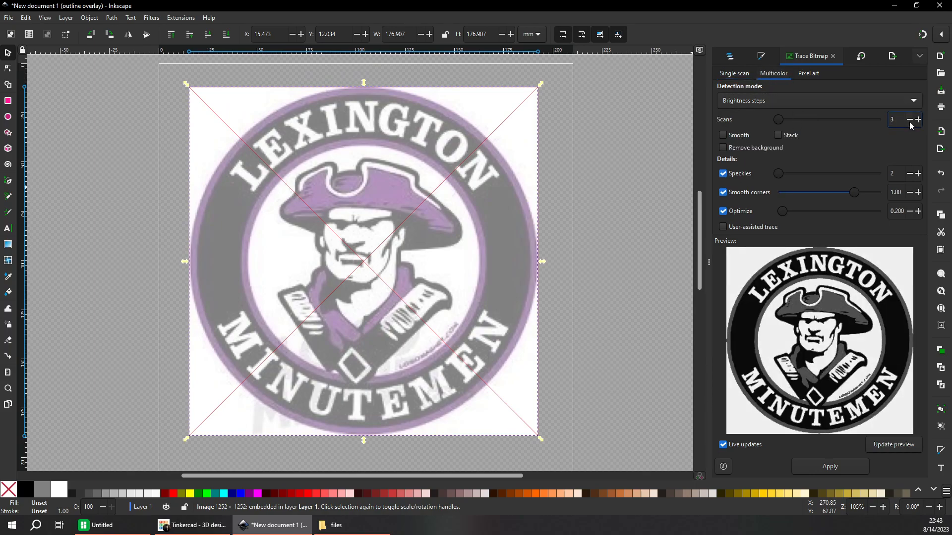
pyautogui.click(909, 123)
pyautogui.click(918, 119)
pyautogui.click(747, 137)
pyautogui.click(763, 147)
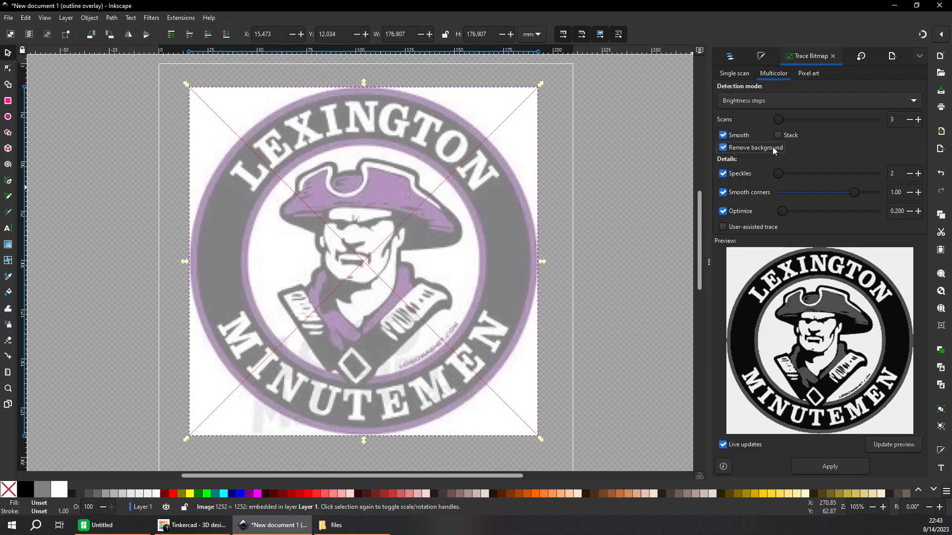
# Set the trace's detection mode to Colors, smooth corners to 0.68 and optimize to 1.005.
pyautogui.click(789, 99)
pyautogui.click(788, 114)
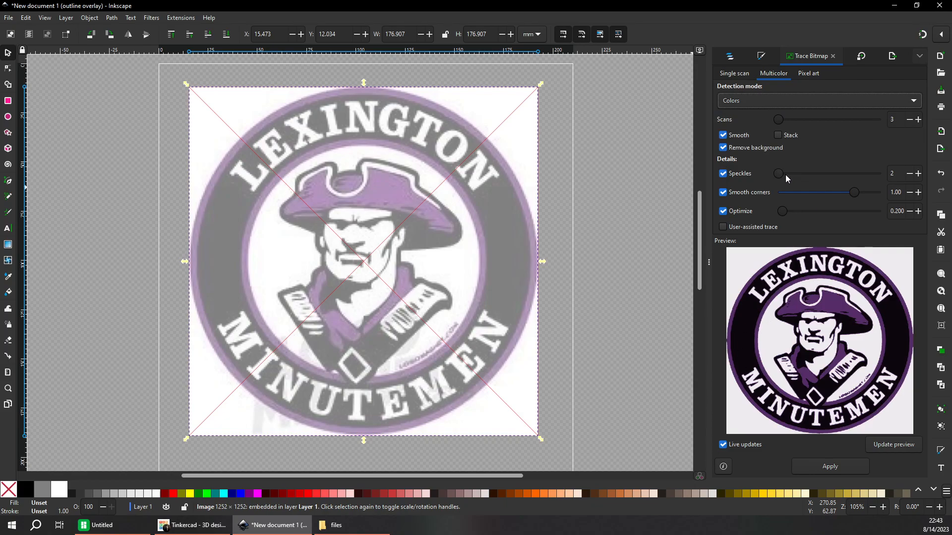
pyautogui.moveTo(850, 194); pyautogui.dragTo(827, 190)
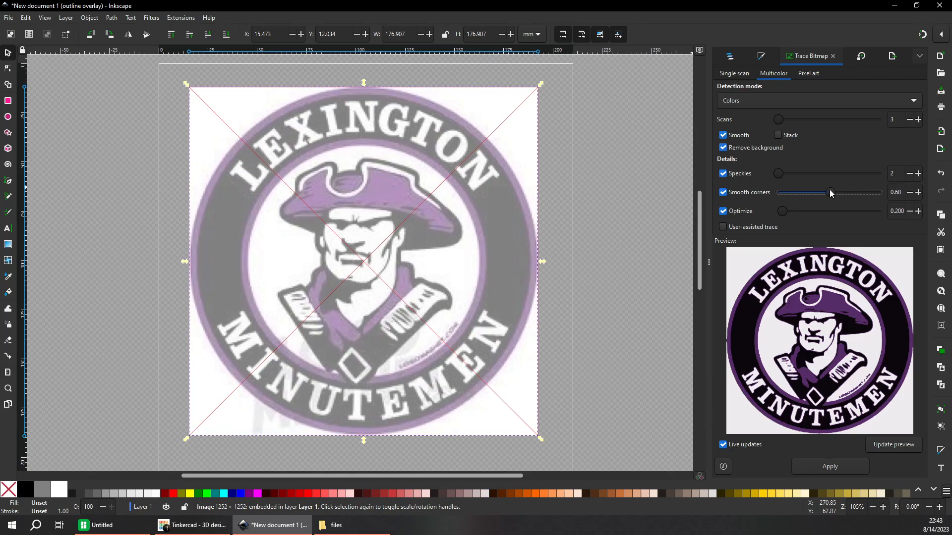
pyautogui.moveTo(783, 212); pyautogui.dragTo(792, 212)
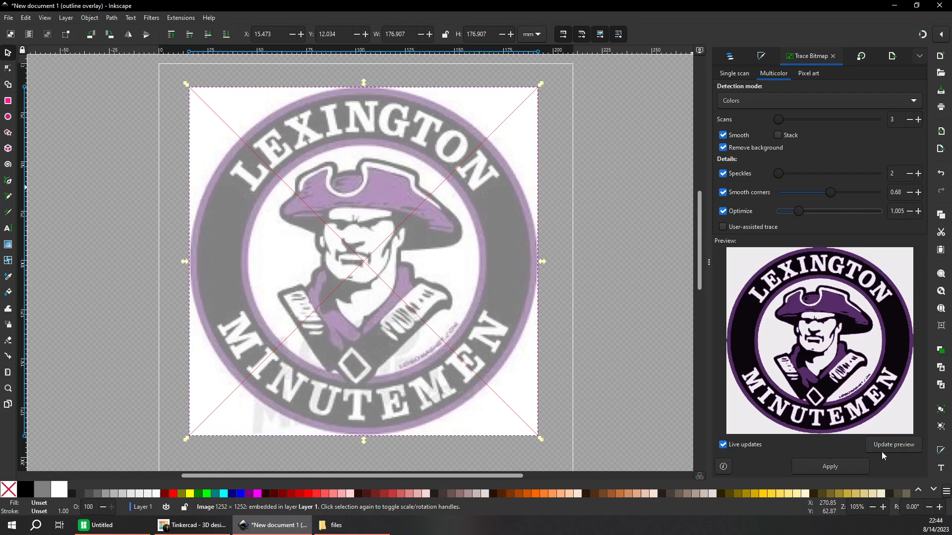
# Trace the logo with three scans and check the separate color paths by hiding path1, path2 and the source image.
pyautogui.click(840, 465)
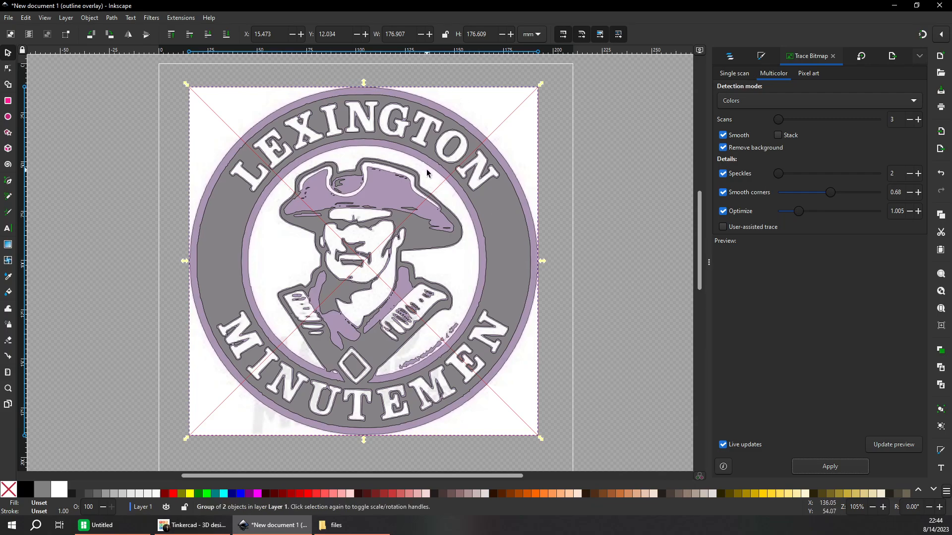
pyautogui.click(742, 74)
pyautogui.click(728, 57)
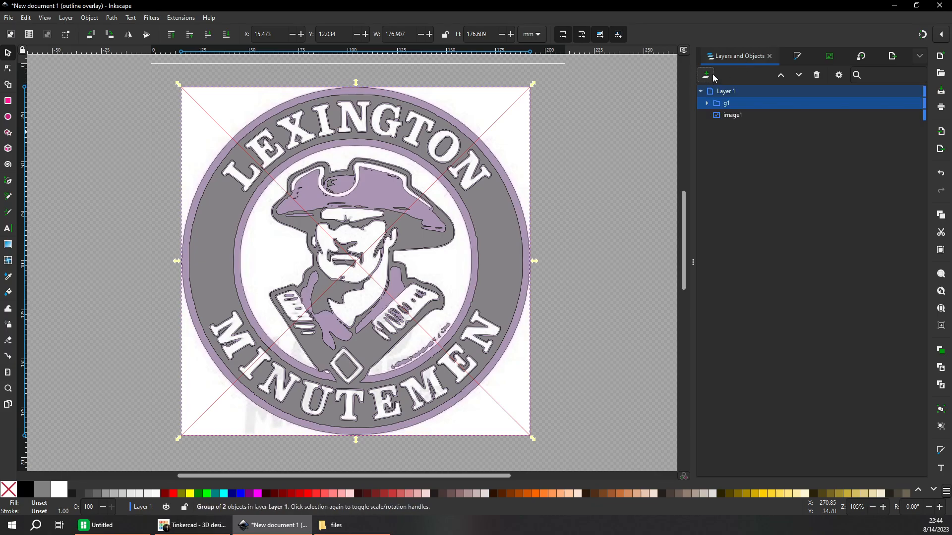
pyautogui.click(707, 103)
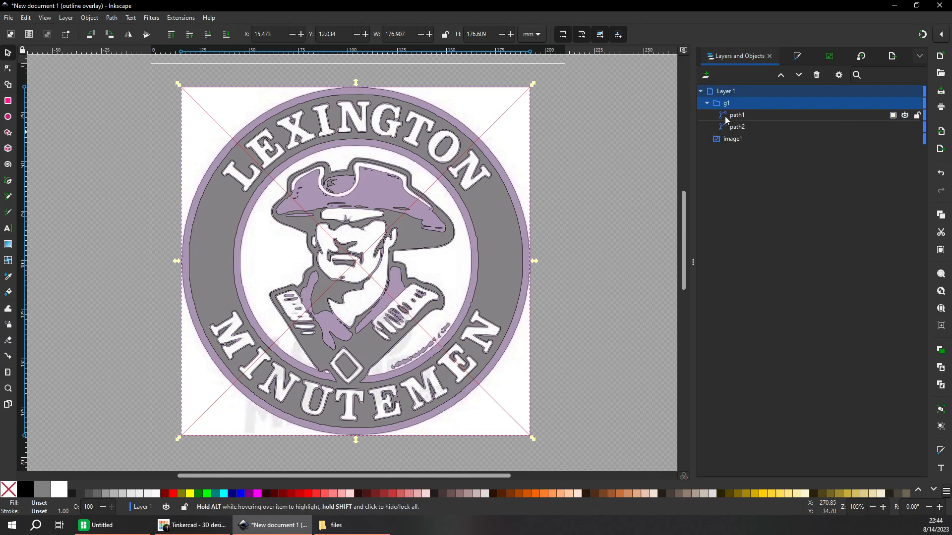
pyautogui.click(730, 117)
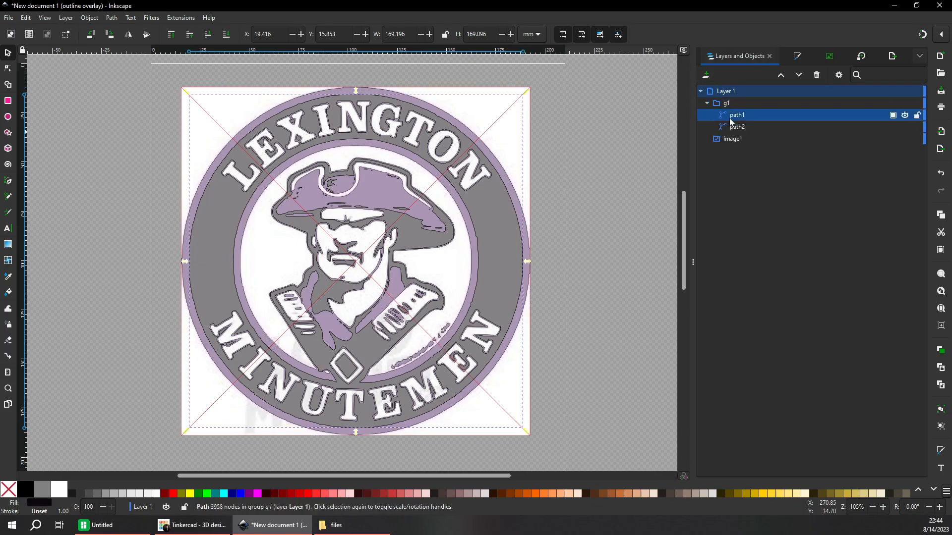
pyautogui.click(893, 115)
pyautogui.click(817, 138)
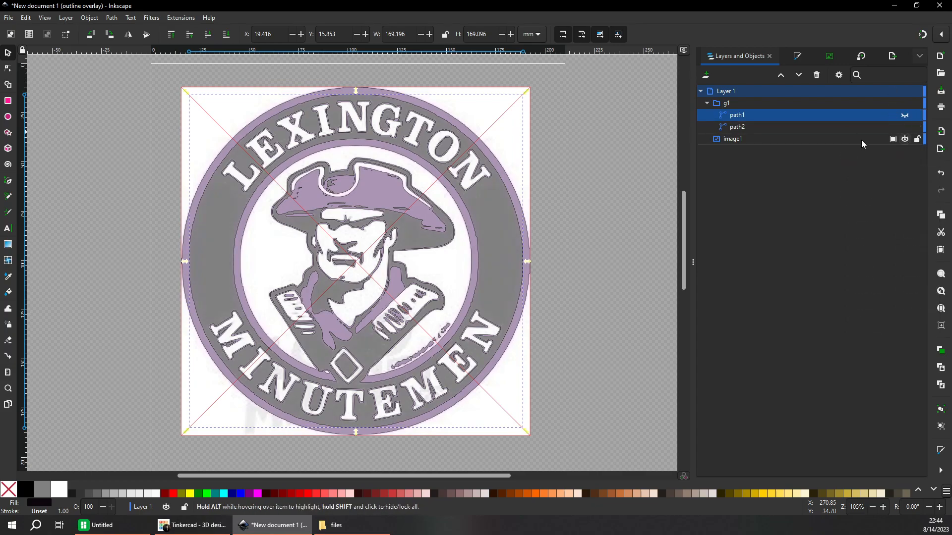
pyautogui.click(904, 139)
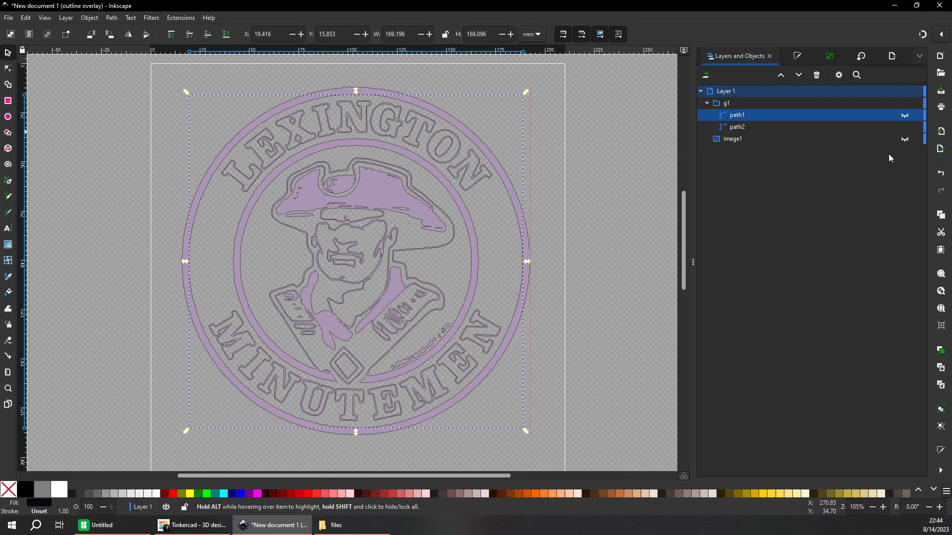
pyautogui.click(905, 128)
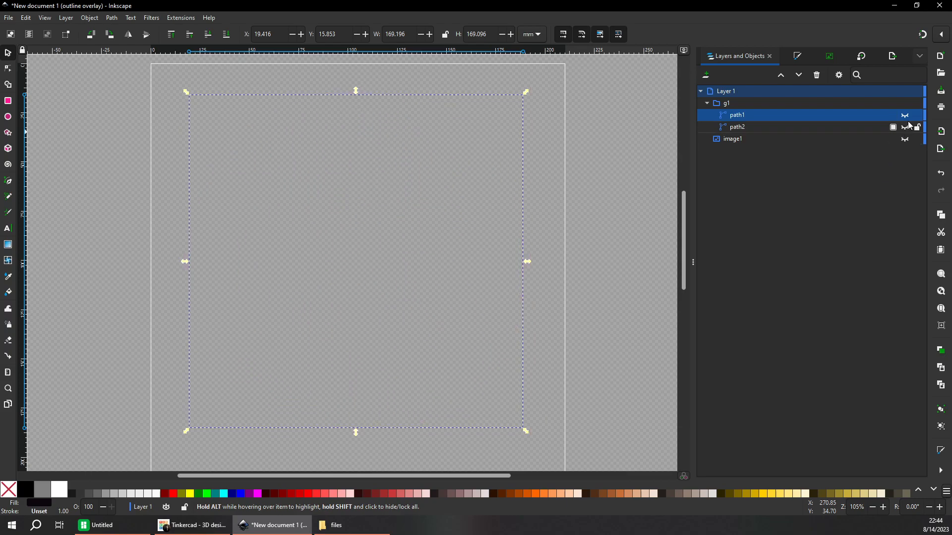
pyautogui.click(905, 116)
pyautogui.click(904, 116)
# Undo the visibility changes and the three-scan trace of the logo.
pyautogui.hotkey('ctrl', 'z')
pyautogui.hotkey('ctrl', 'z')
pyautogui.hotkey('ctrl', 'z')
pyautogui.hotkey('ctrl', 'z')
# Raise the multicolor trace to 4 scans and trace the logo image again.
pyautogui.click(731, 103)
pyautogui.click(828, 56)
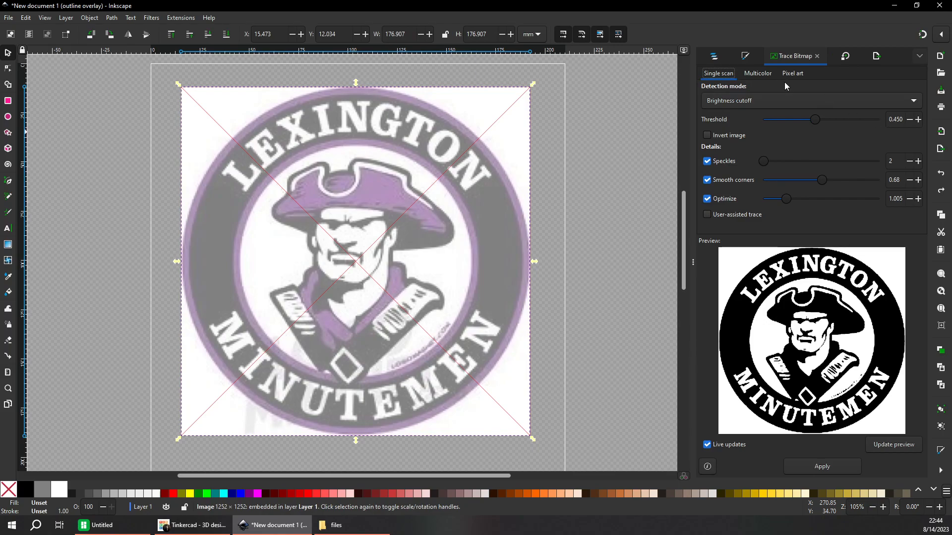
pyautogui.click(759, 74)
pyautogui.click(917, 120)
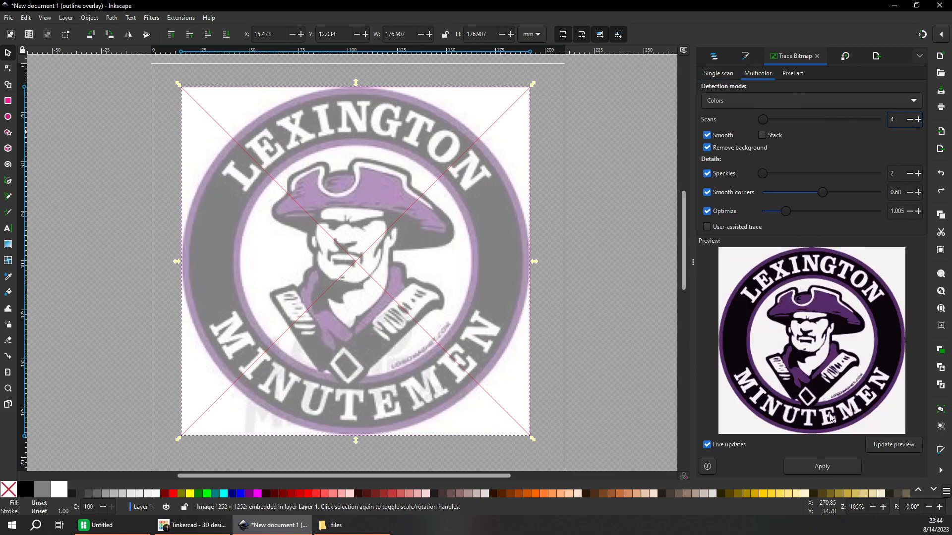
pyautogui.click(822, 468)
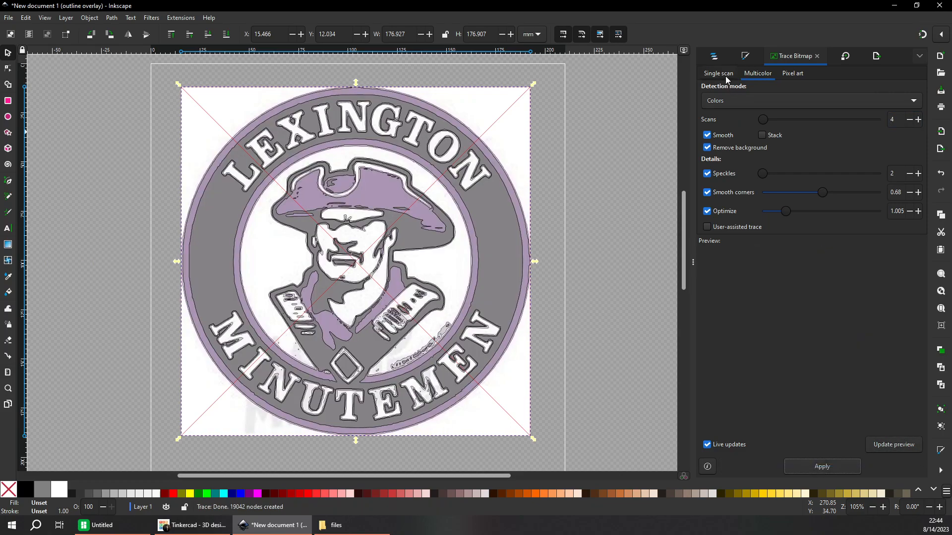
pyautogui.click(725, 76)
pyautogui.click(758, 74)
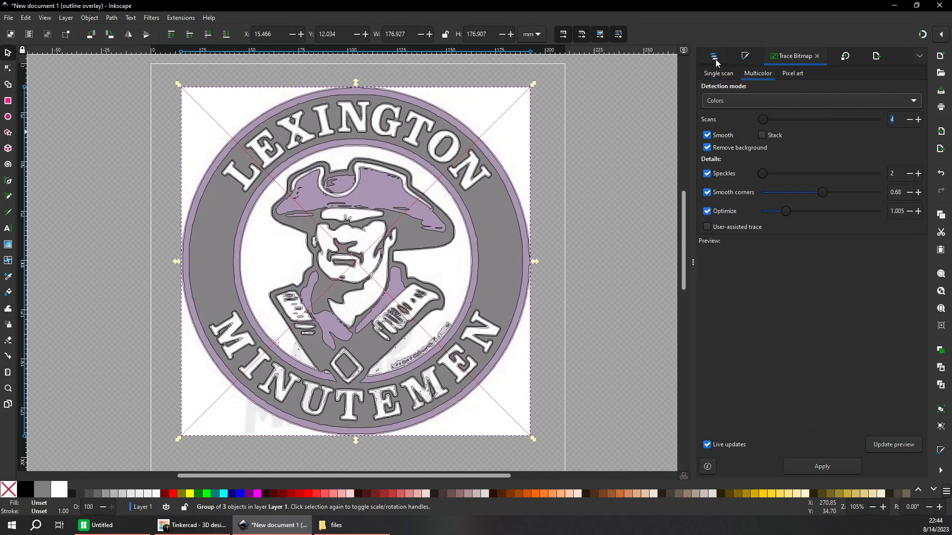
# Expand the traced group g2, hide the source image image1 and select path2 to check the separate color paths.
pyautogui.click(713, 56)
pyautogui.click(708, 103)
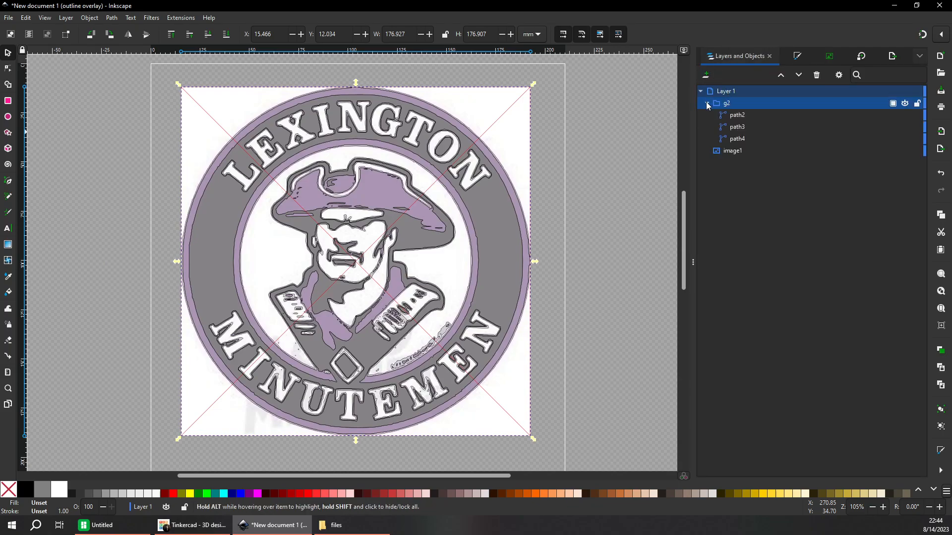
pyautogui.click(746, 115)
pyautogui.click(808, 151)
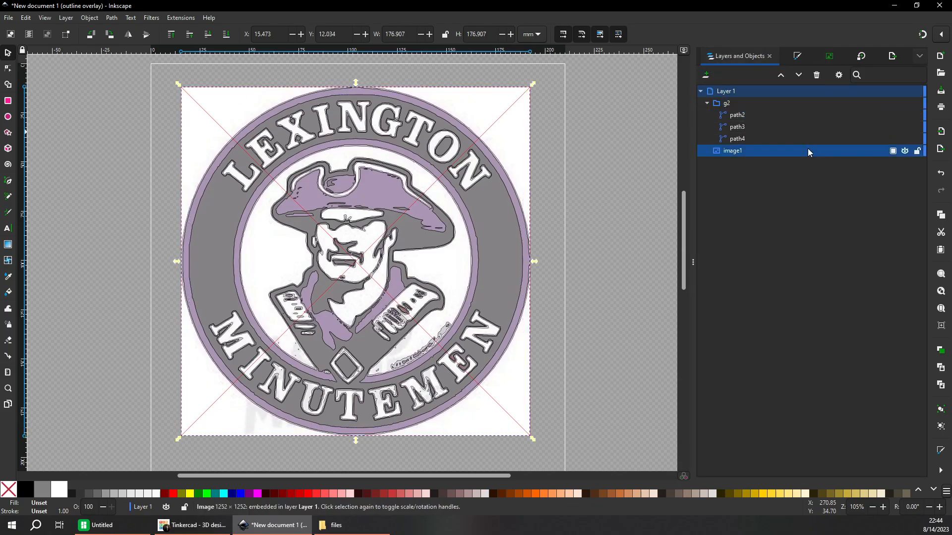
pyautogui.click(904, 151)
pyautogui.click(876, 119)
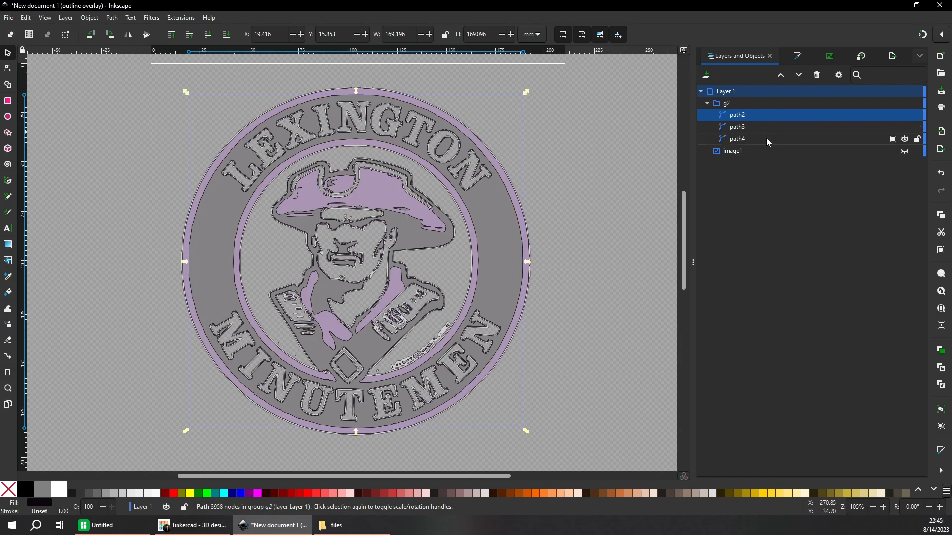
# Undo the image hiding and the four-scan trace, and select the source image again.
pyautogui.hotkey('ctrl', 'z')
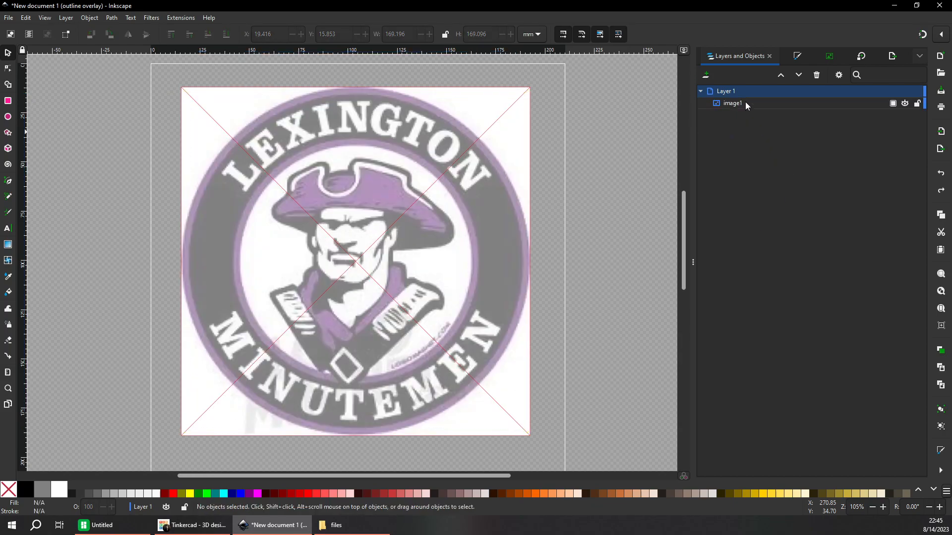
pyautogui.click(743, 102)
# Switch to the Tinkercad nameplate design and examine the raised lettering on its front face.
pyautogui.click(194, 526)
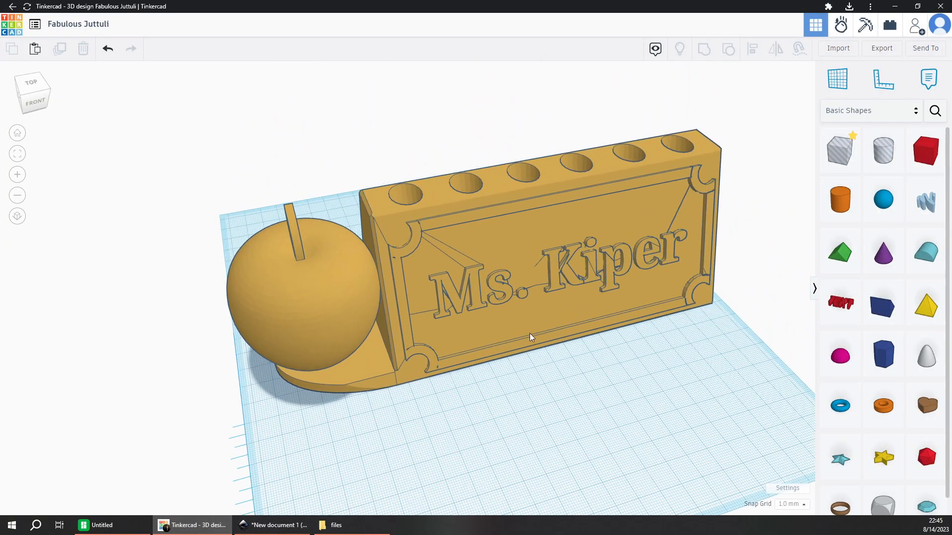
pyautogui.scroll(5, 545, 321)
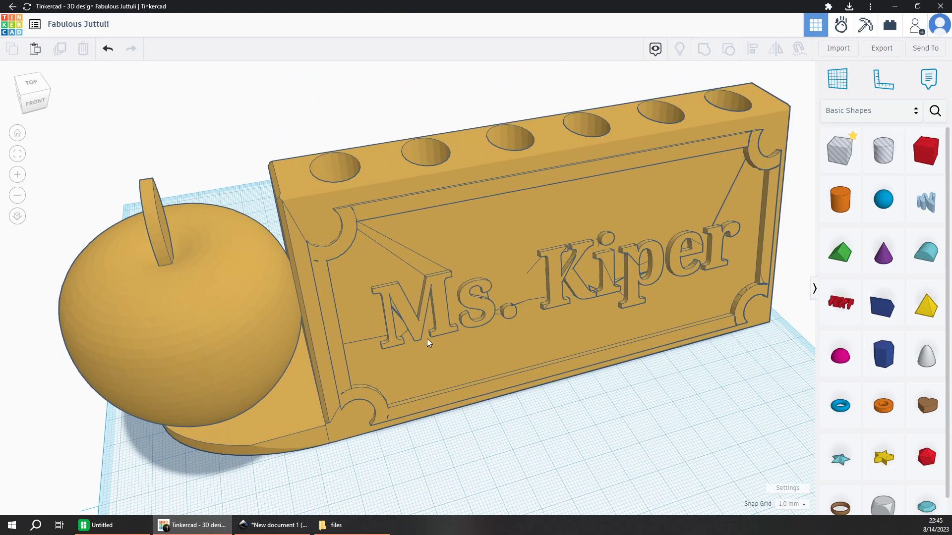
pyautogui.moveTo(564, 449); pyautogui.dragTo(426, 317, button='right')
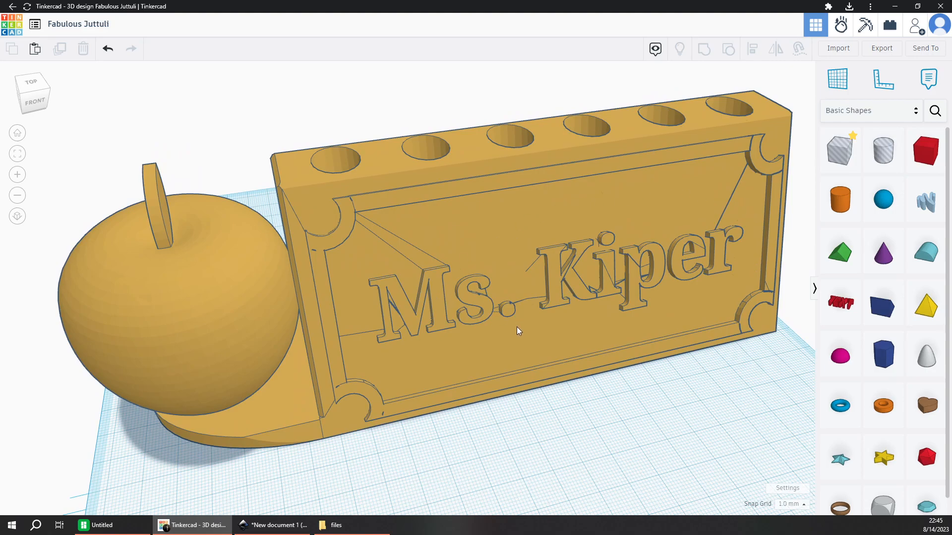
pyautogui.scroll(-1, 539, 408)
pyautogui.scroll(3, 512, 391)
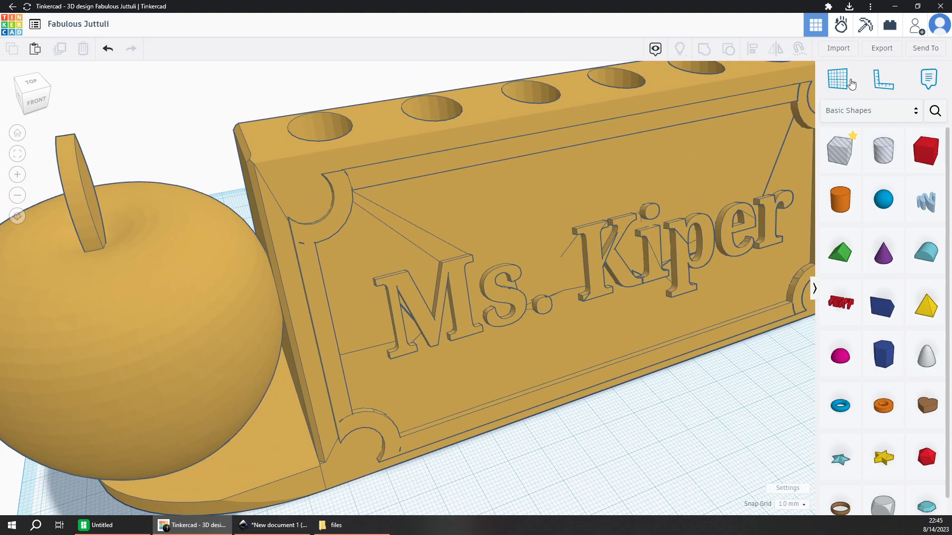
# Try covering the raised name on the plate's front face with a hole box about 155 mm by 41 mm.
pyautogui.moveTo(839, 151); pyautogui.dragTo(645, 187)
pyautogui.moveTo(624, 184)
pyautogui.mouseDown()
pyautogui.moveTo(567, 185)
pyautogui.moveTo(484, 210)
pyautogui.moveTo(430, 242)
pyautogui.mouseUp()
pyautogui.moveTo(373, 271)
pyautogui.mouseDown()
pyautogui.moveTo(367, 281)
pyautogui.moveTo(485, 281)
pyautogui.moveTo(677, 262)
pyautogui.mouseUp()
pyautogui.scroll(-3, 366, 290)
pyautogui.moveTo(673, 366); pyautogui.dragTo(570, 435, button='middle')
pyautogui.moveTo(569, 435); pyautogui.dragTo(461, 419, button='right')
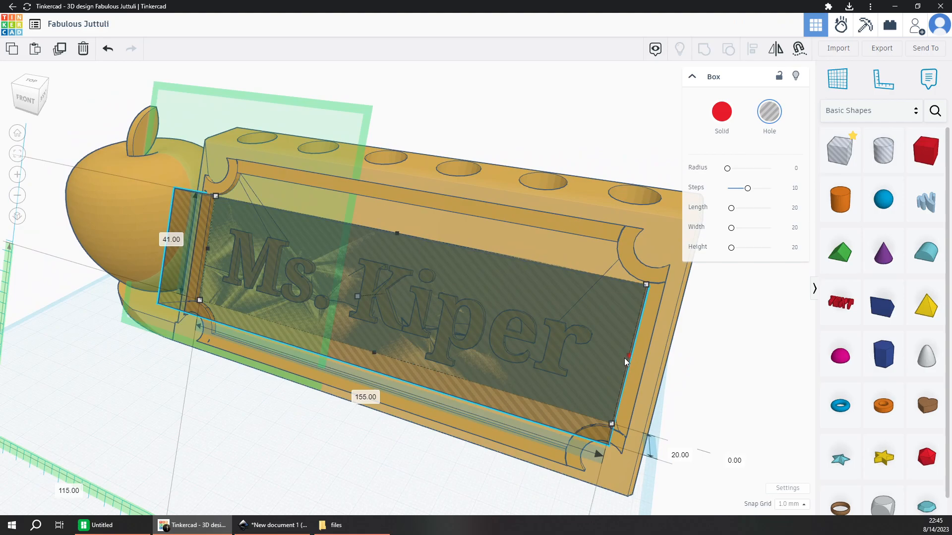
pyautogui.moveTo(416, 466)
pyautogui.mouseDown(button='right')
pyautogui.moveTo(485, 472)
pyautogui.moveTo(538, 461)
pyautogui.moveTo(563, 446)
pyautogui.moveTo(584, 404)
pyautogui.moveTo(506, 455)
pyautogui.moveTo(429, 466)
pyautogui.mouseUp(button='right')
pyautogui.moveTo(367, 436); pyautogui.dragTo(420, 416, button='right')
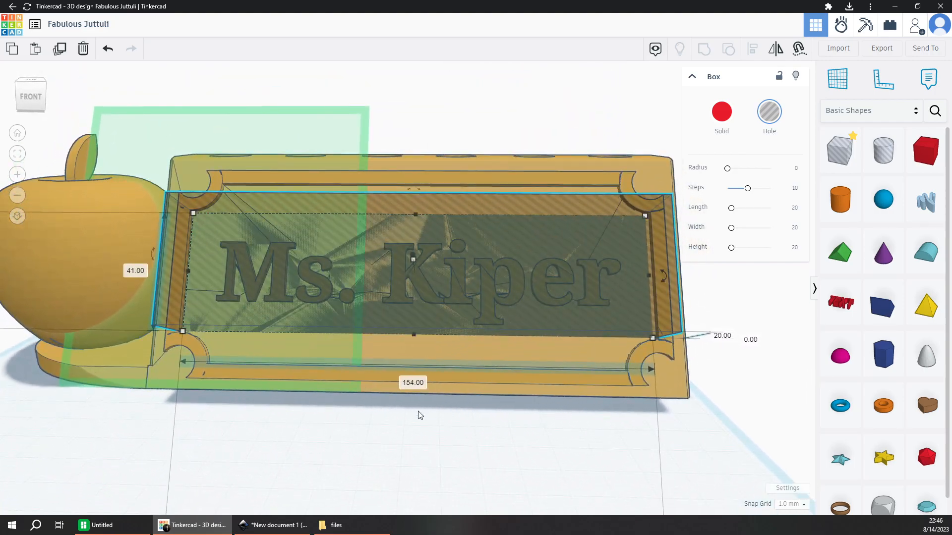
pyautogui.click(415, 408)
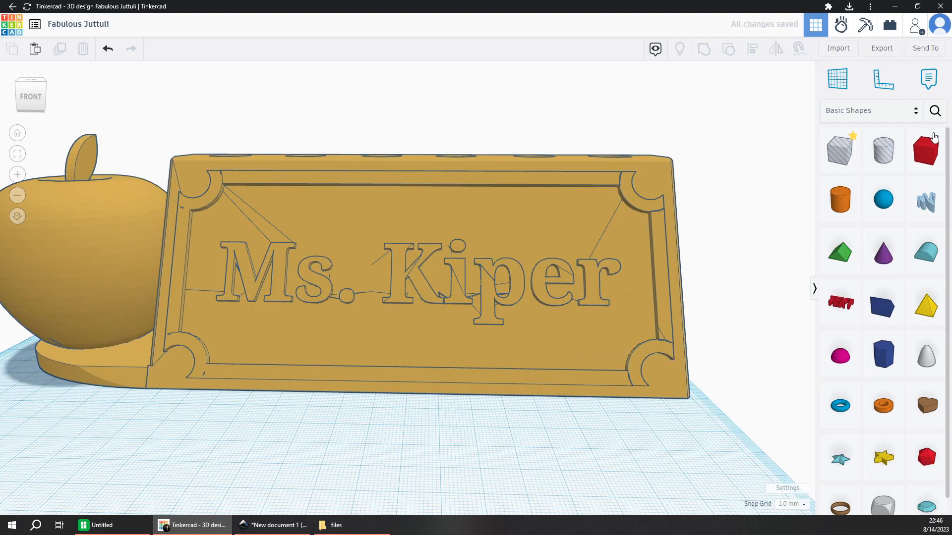
# Place another hole box over the raised name, stretch it to about 154 mm by 41 mm, and delete it.
pyautogui.moveTo(842, 149); pyautogui.dragTo(255, 252)
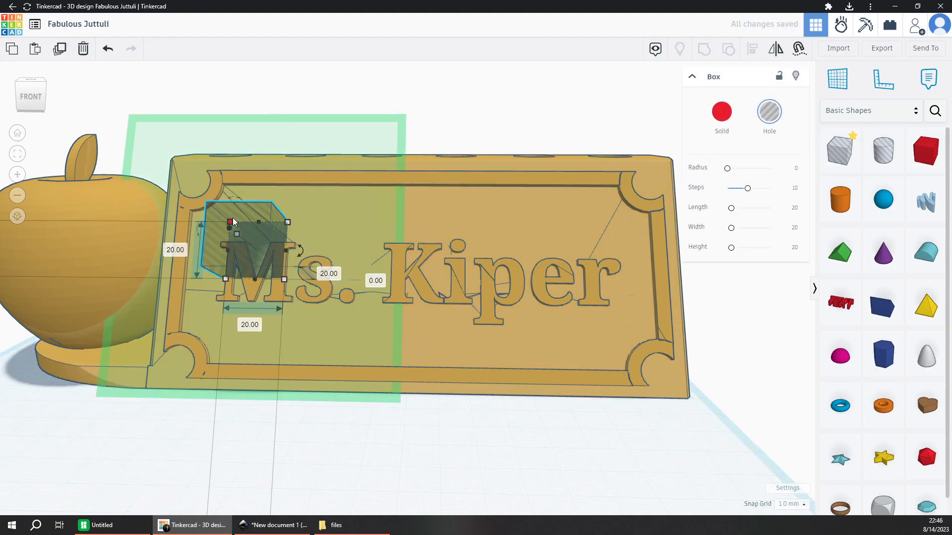
pyautogui.moveTo(202, 224); pyautogui.dragTo(195, 216)
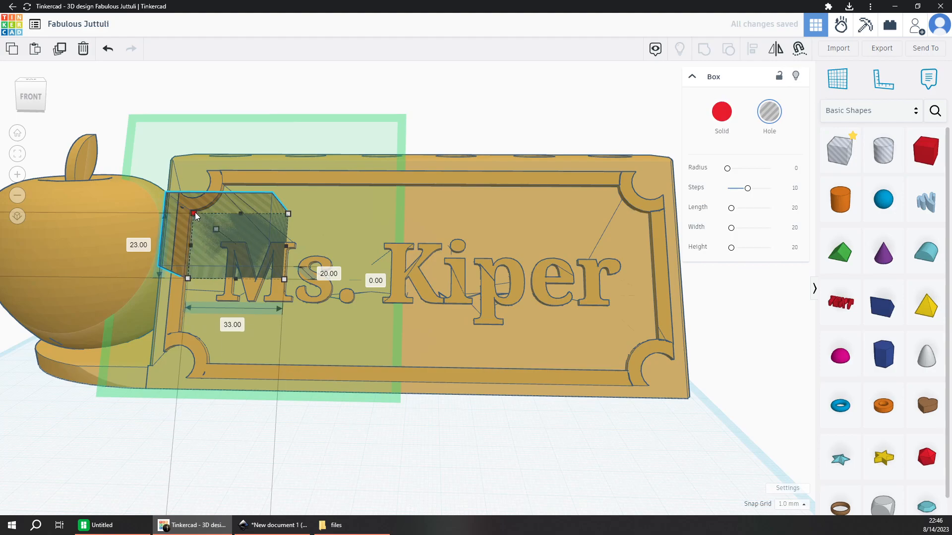
pyautogui.moveTo(282, 283); pyautogui.dragTo(651, 339)
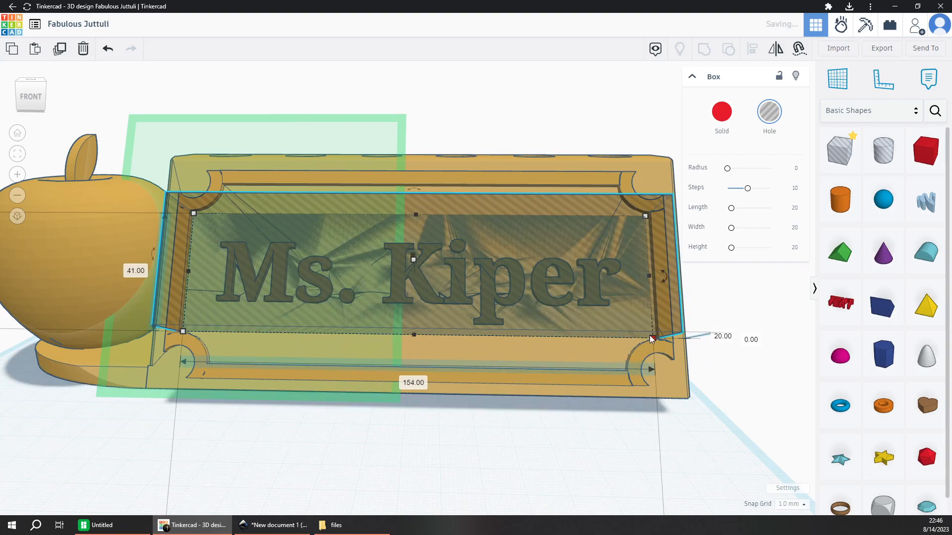
pyautogui.moveTo(400, 475); pyautogui.dragTo(440, 463, button='right')
pyautogui.moveTo(440, 463); pyautogui.dragTo(662, 438, button='middle')
pyautogui.click(605, 461)
pyautogui.moveTo(605, 461); pyautogui.dragTo(666, 433, button='middle')
pyautogui.moveTo(666, 409); pyautogui.dragTo(471, 397, button='right')
pyautogui.click(529, 316)
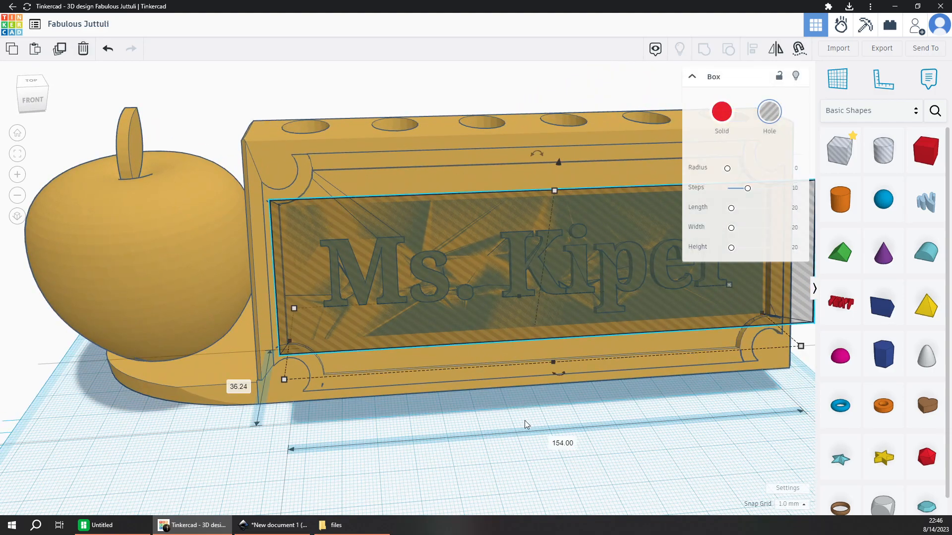
pyautogui.press('Delete')
# Place a hole box on the plate's front face and stretch it over the raised name, about 150 mm by 37 mm.
pyautogui.moveTo(840, 150); pyautogui.dragTo(361, 252)
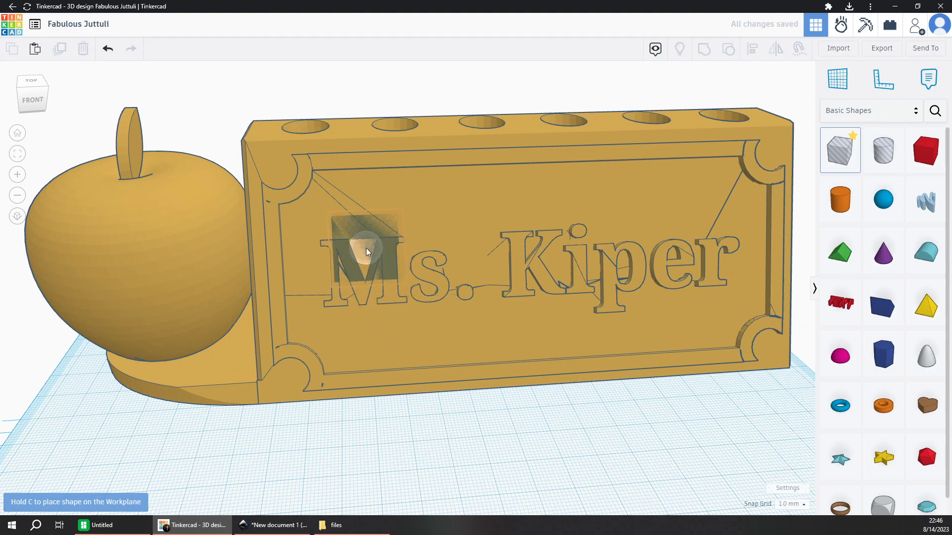
pyautogui.moveTo(362, 251); pyautogui.dragTo(360, 250)
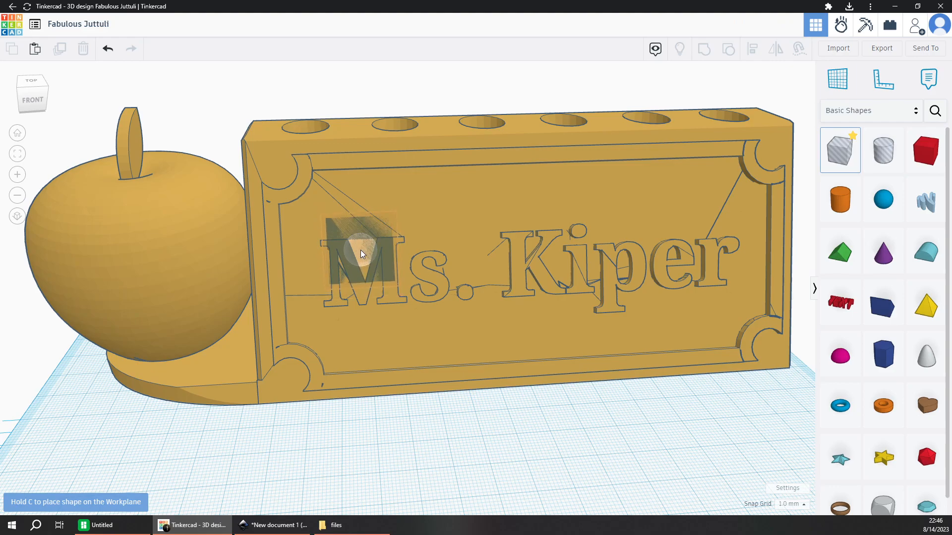
pyautogui.moveTo(361, 254); pyautogui.dragTo(361, 254)
pyautogui.moveTo(418, 403); pyautogui.dragTo(327, 242, button='right')
pyautogui.moveTo(323, 246); pyautogui.dragTo(670, 232)
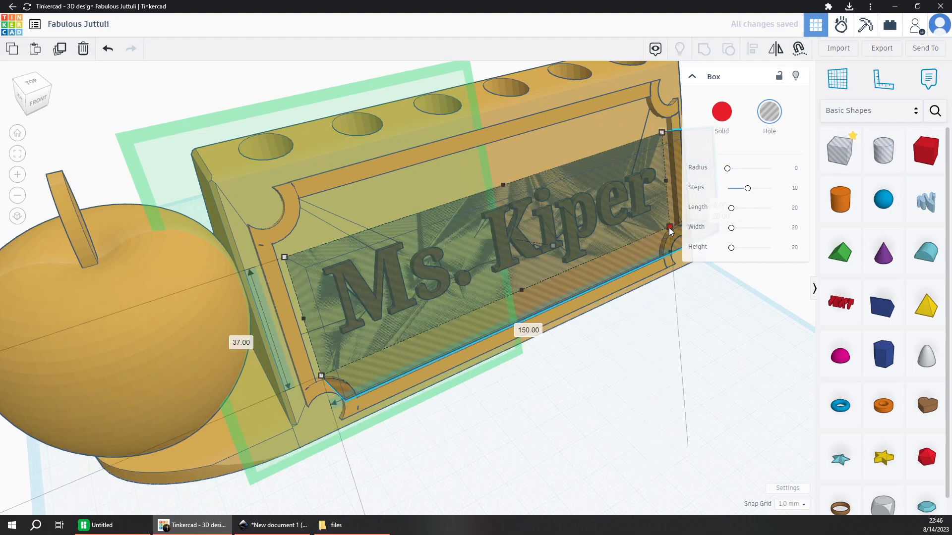
pyautogui.click(593, 357)
pyautogui.moveTo(593, 357)
pyautogui.mouseDown(button='right')
pyautogui.moveTo(586, 373)
pyautogui.moveTo(487, 351)
pyautogui.moveTo(597, 371)
pyautogui.mouseUp(button='right')
# Add a 20 mm hole box on the base beside the apple, drop it against a workplane on the plate's end face, and reset the workplane.
pyautogui.moveTo(424, 453); pyautogui.dragTo(756, 376, button='middle')
pyautogui.moveTo(839, 150); pyautogui.dragTo(471, 342)
pyautogui.press('w')
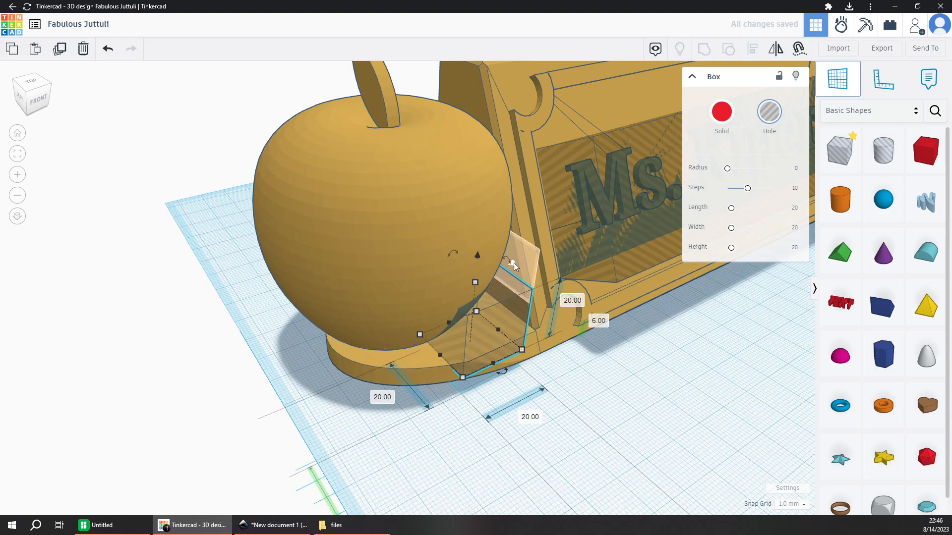
pyautogui.moveTo(563, 360); pyautogui.dragTo(454, 383, button='middle')
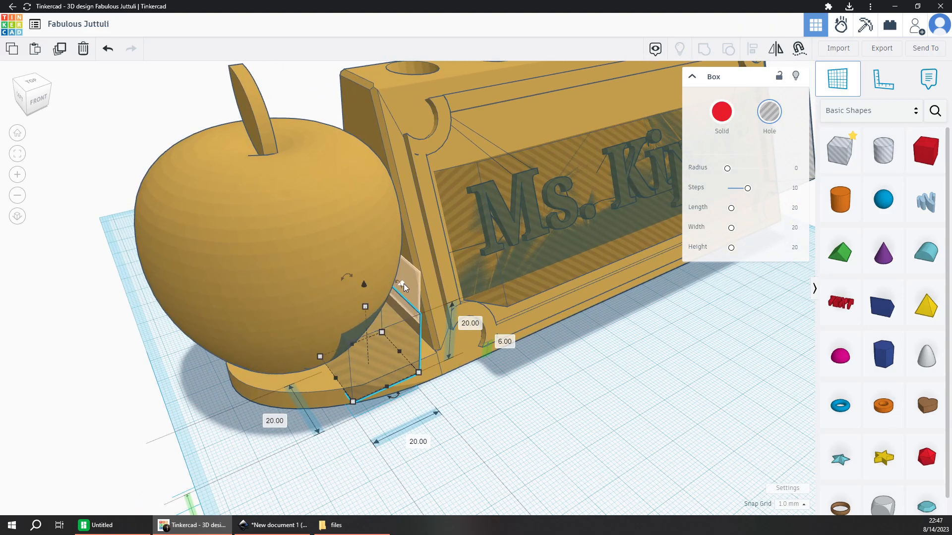
pyautogui.click(404, 296)
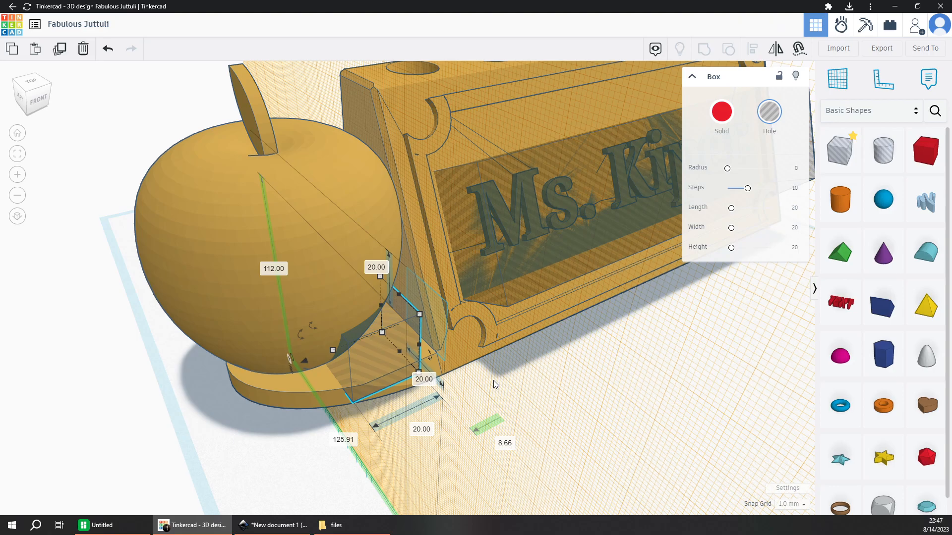
pyautogui.press('d')
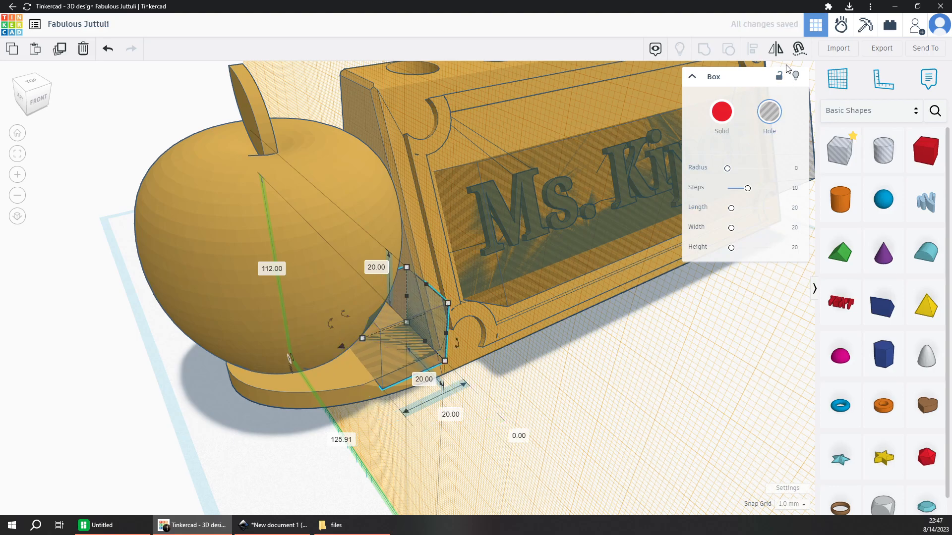
pyautogui.click(561, 395)
pyautogui.press('w')
pyautogui.click(557, 398)
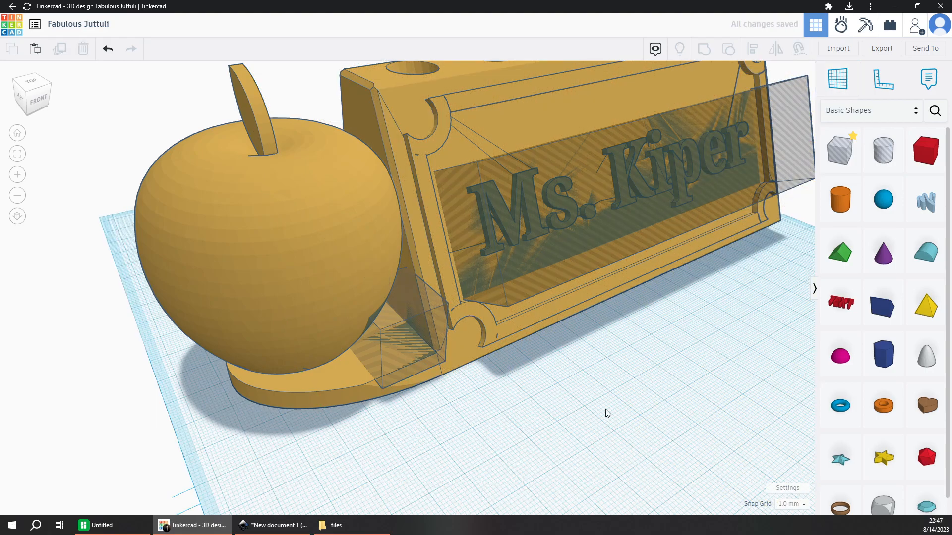
# Enlarge the hole box beside the plate to enclose the whole apple and its stem, about 78 mm tall.
pyautogui.click(408, 369)
pyautogui.moveTo(411, 377); pyautogui.dragTo(363, 387, button='right')
pyautogui.moveTo(373, 390); pyautogui.dragTo(214, 495)
pyautogui.moveTo(214, 496); pyautogui.dragTo(433, 362, button='right')
pyautogui.moveTo(433, 364); pyautogui.dragTo(231, 350)
pyautogui.moveTo(388, 285); pyautogui.dragTo(407, 26)
pyautogui.moveTo(545, 198); pyautogui.dragTo(549, 335, button='middle')
pyautogui.scroll(1, 571, 311)
pyautogui.scroll(-2, 571, 311)
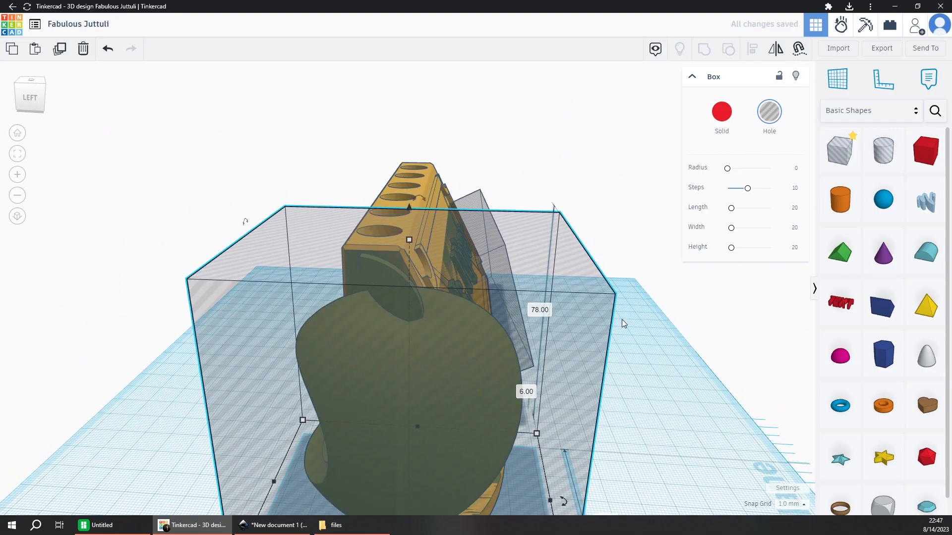
# Select the nameplate with both hole boxes and group them to cut away the apple and the raised name.
pyautogui.moveTo(616, 329); pyautogui.dragTo(505, 233, button='middle')
pyautogui.moveTo(506, 302)
pyautogui.mouseDown(button='right')
pyautogui.moveTo(387, 306)
pyautogui.moveTo(329, 257)
pyautogui.moveTo(314, 329)
pyautogui.moveTo(359, 337)
pyautogui.moveTo(378, 385)
pyautogui.moveTo(395, 383)
pyautogui.mouseUp(button='right')
pyautogui.moveTo(261, 392); pyautogui.dragTo(468, 102)
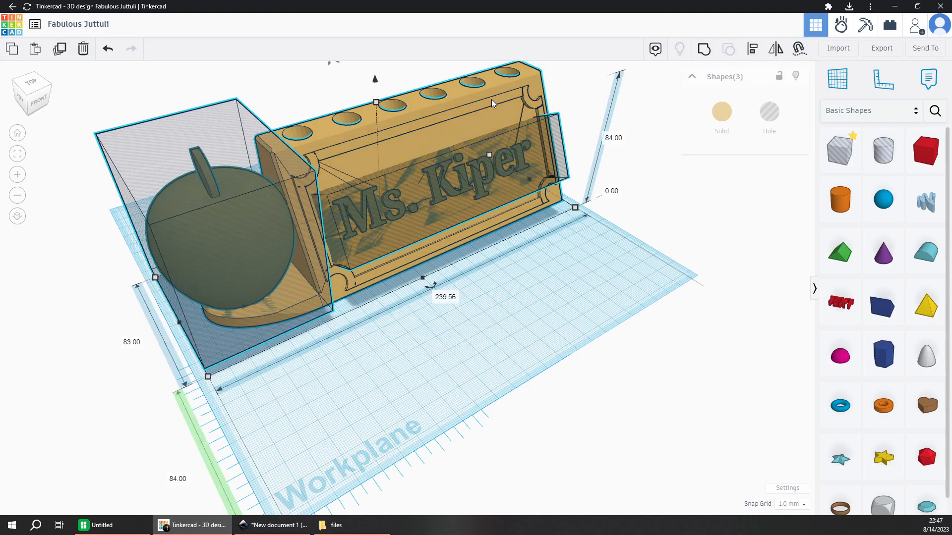
pyautogui.click(703, 50)
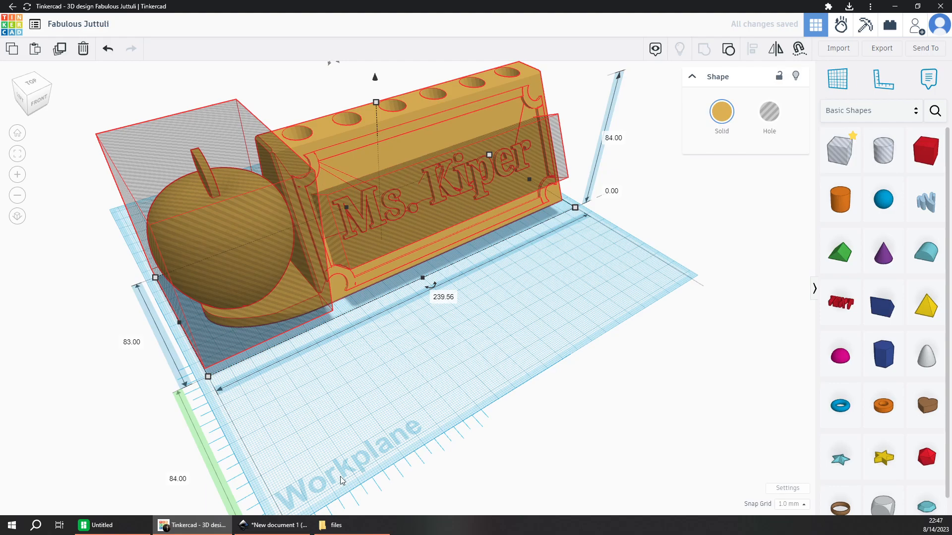
# Switch to Inkscape, enable Stack and disable Remove background for the four-scan color trace, and trace the logo.
pyautogui.moveTo(278, 526)
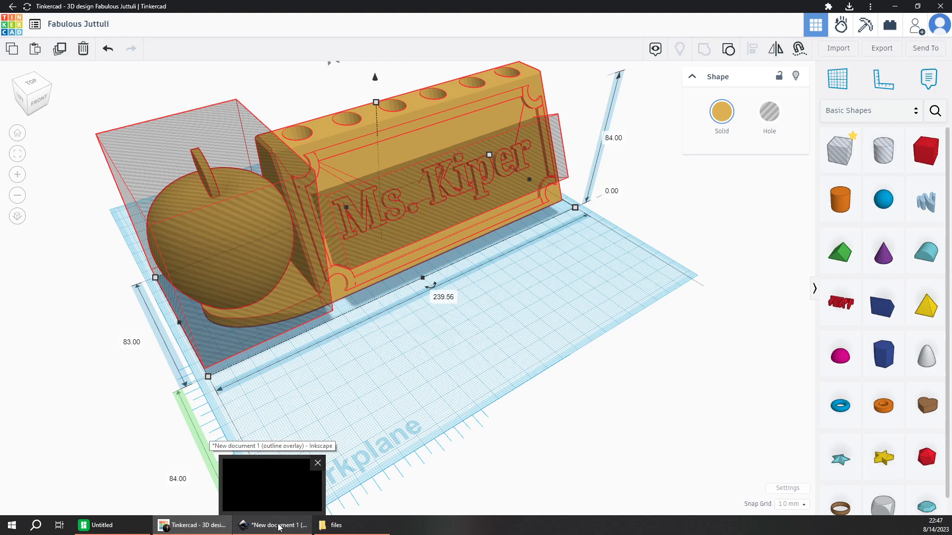
pyautogui.click(279, 526)
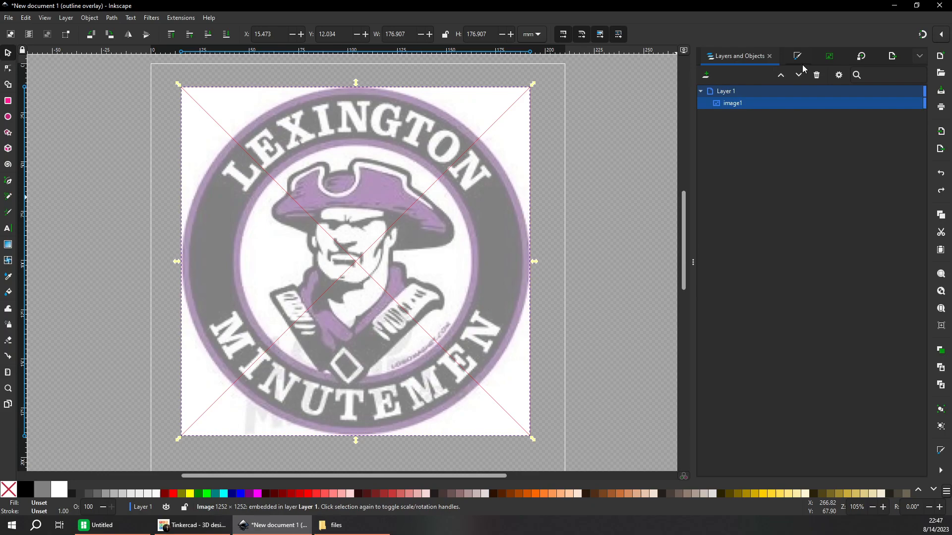
pyautogui.click(827, 57)
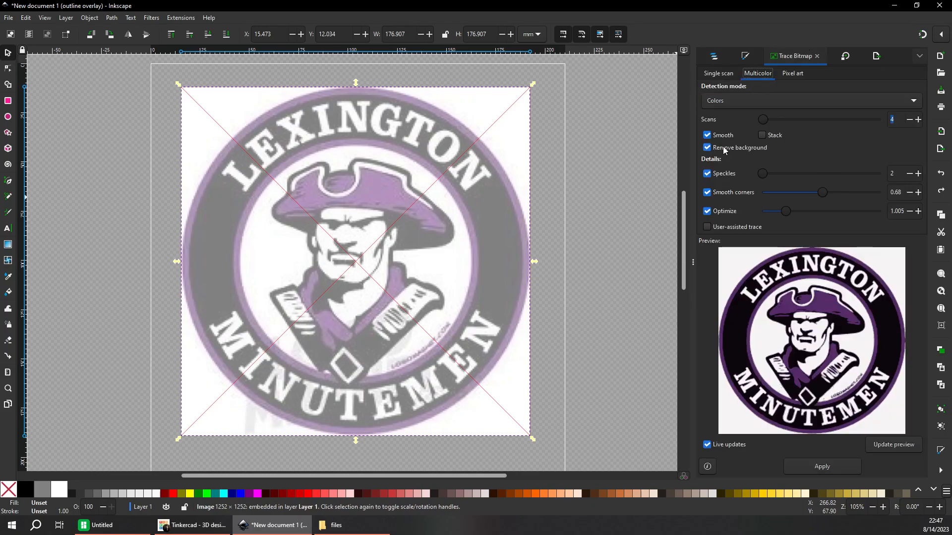
pyautogui.click(761, 134)
pyautogui.click(728, 148)
pyautogui.click(822, 466)
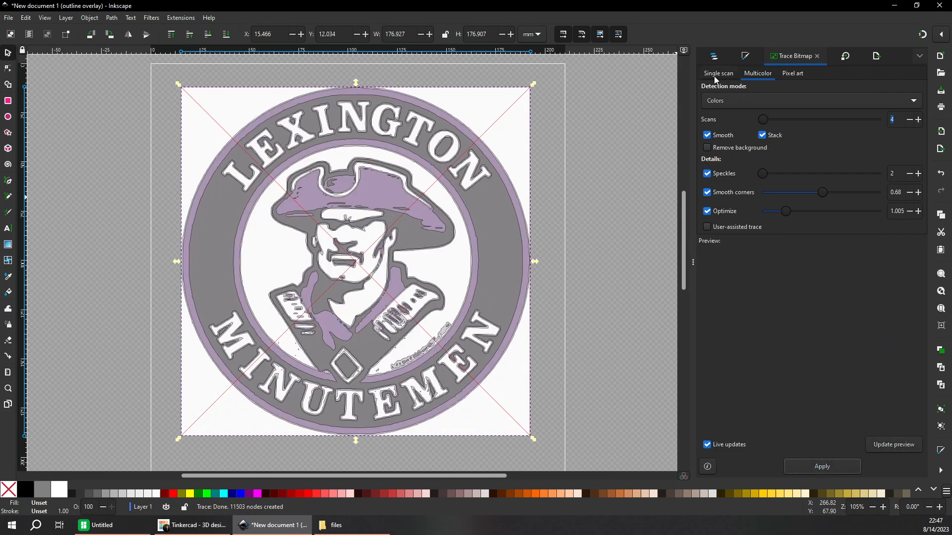
# Hide the original image1 and expand the traced group g4 among the document's objects.
pyautogui.click(714, 56)
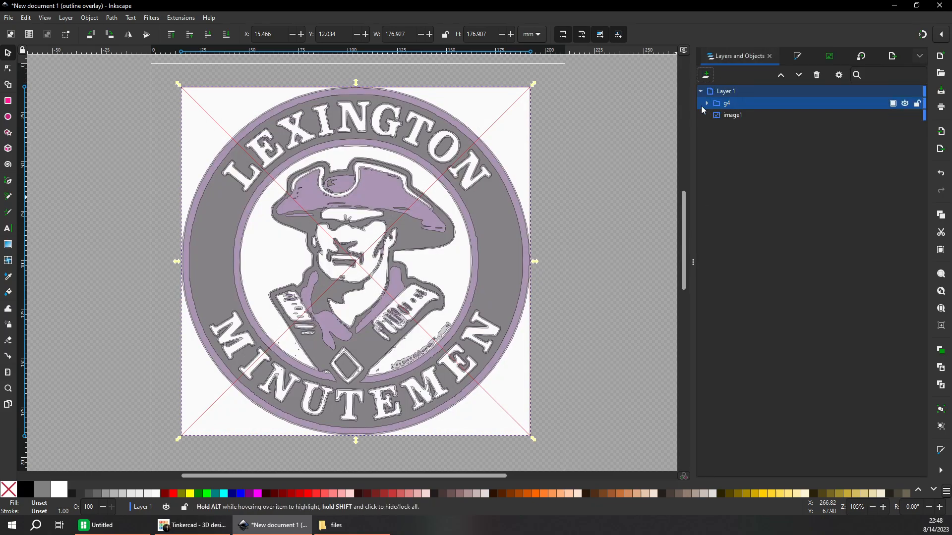
pyautogui.click(904, 116)
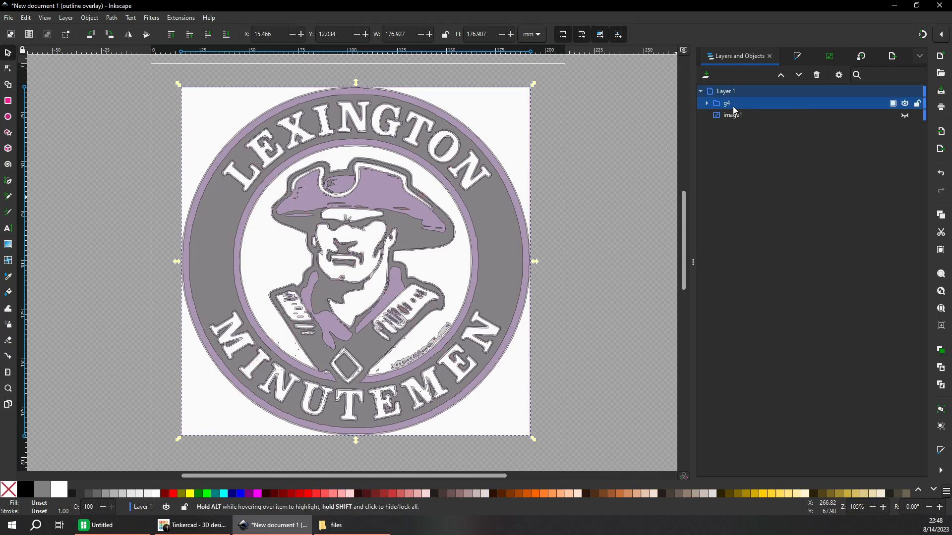
pyautogui.click(707, 104)
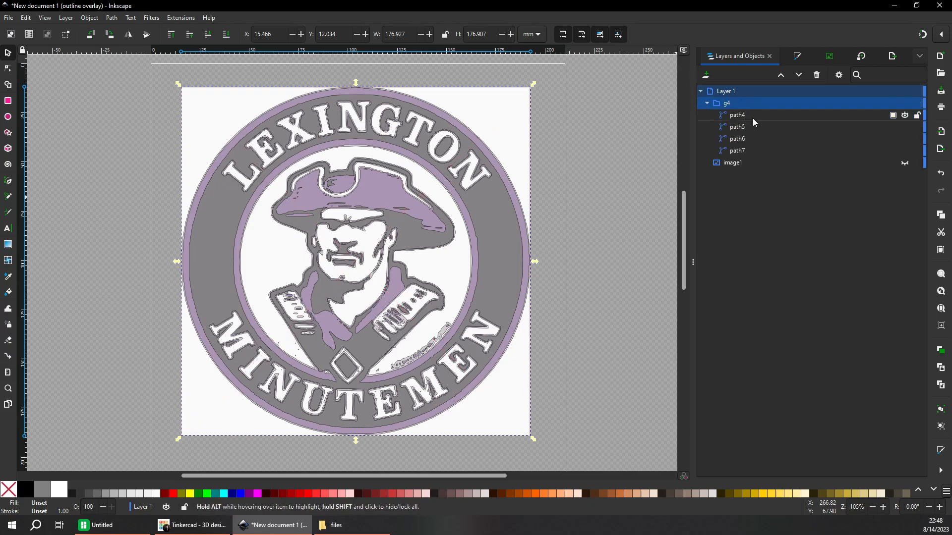
# Compare the four traced paths by toggling their visibility individually, and leave path4, path5, path6 and path7 all hidden.
pyautogui.click(904, 115)
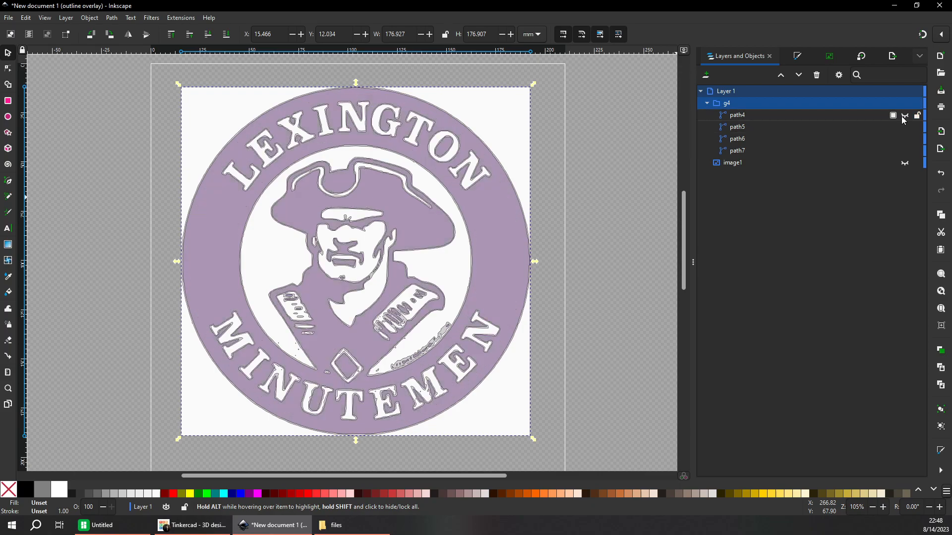
pyautogui.click(904, 116)
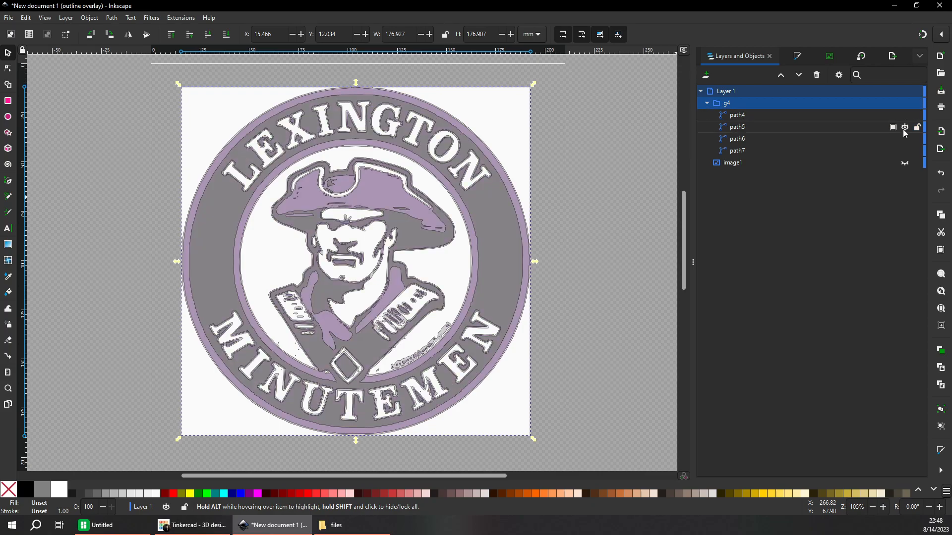
pyautogui.click(905, 128)
pyautogui.click(906, 128)
pyautogui.click(905, 140)
pyautogui.click(905, 140)
pyautogui.click(905, 140)
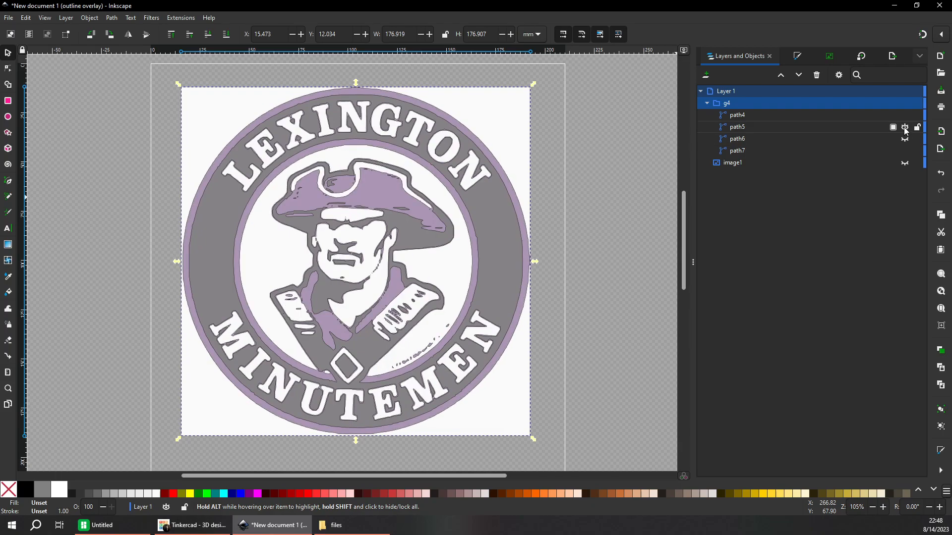
pyautogui.click(906, 127)
pyautogui.click(904, 115)
pyautogui.click(905, 151)
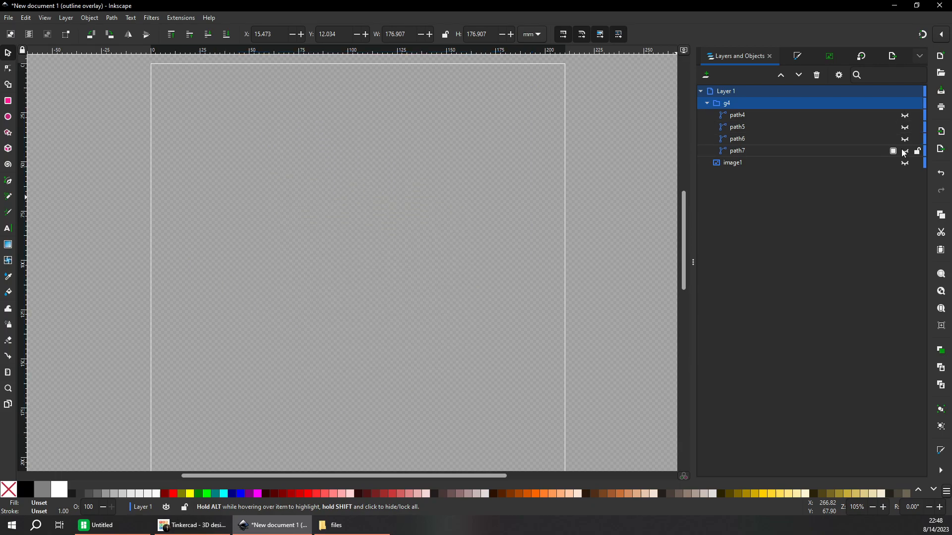
# Show path6, path5 and path4 again and examine how path4 stacks over the other colors.
pyautogui.click(904, 139)
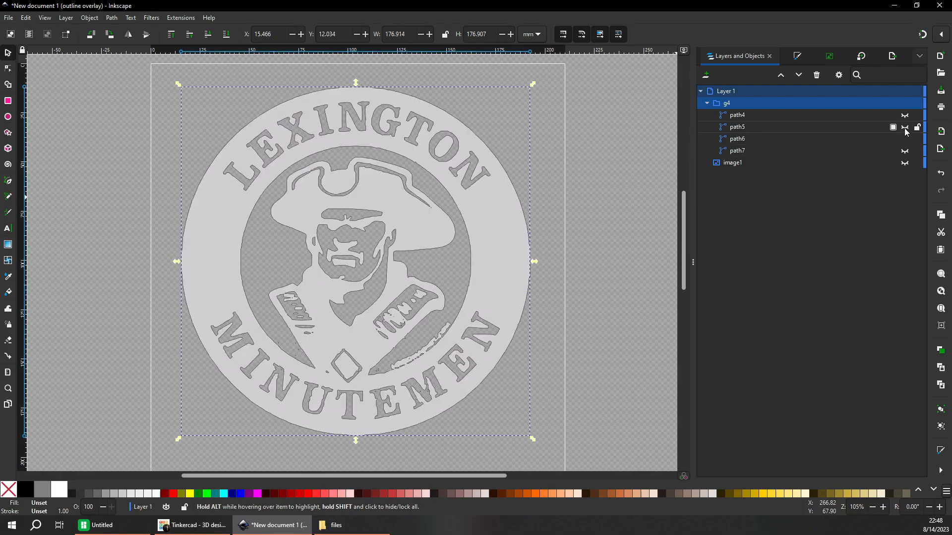
pyautogui.click(905, 127)
pyautogui.click(904, 116)
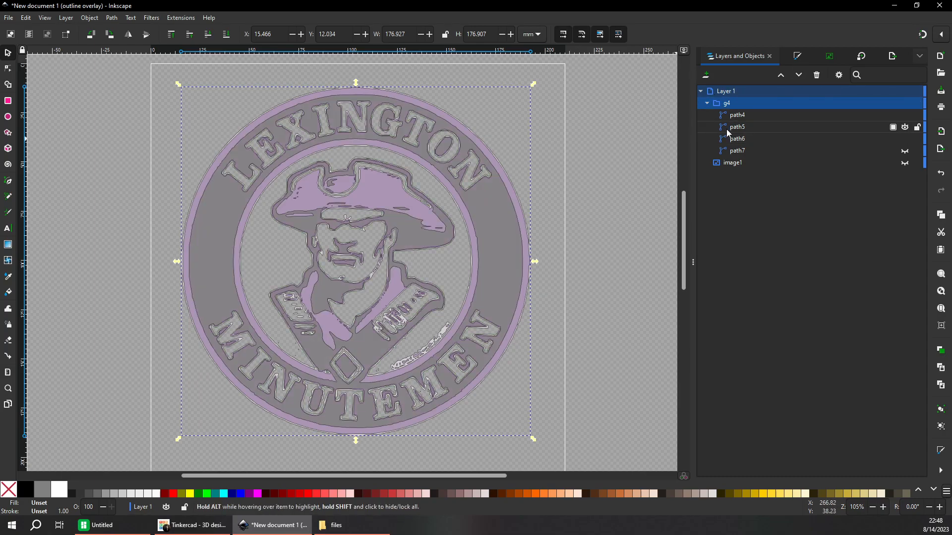
pyautogui.click(905, 115)
pyautogui.click(905, 115)
pyautogui.click(904, 116)
pyautogui.click(904, 116)
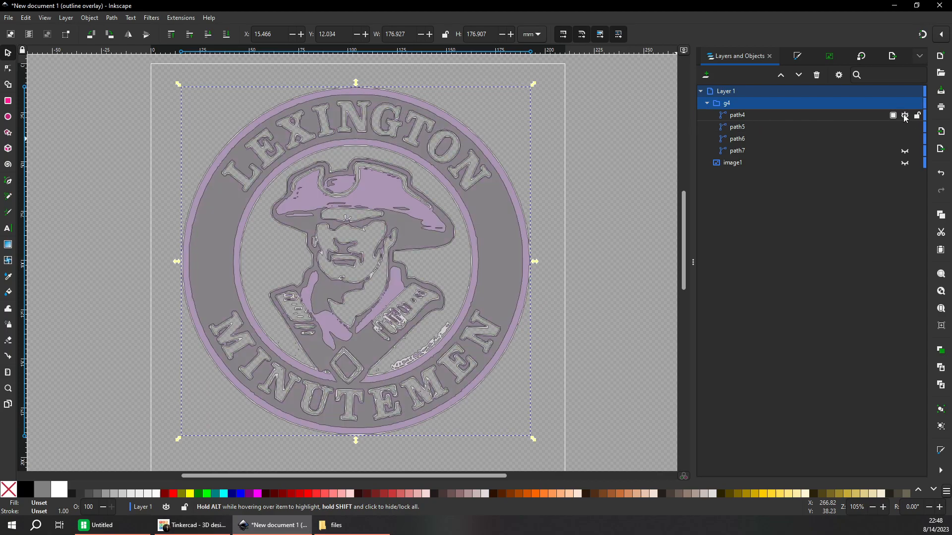
# Select path4 and hide path6 and path5 to isolate the black part of the logo.
pyautogui.click(769, 119)
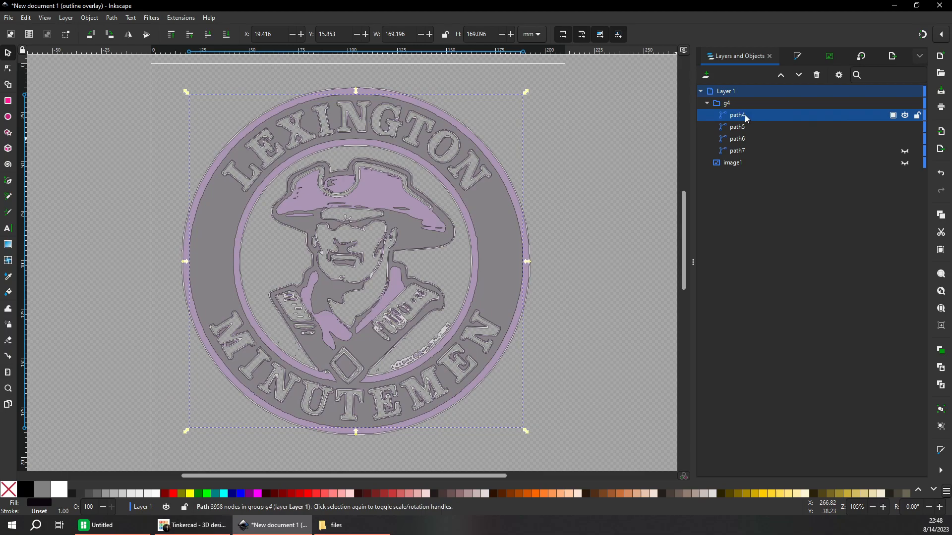
pyautogui.rightClick(745, 117)
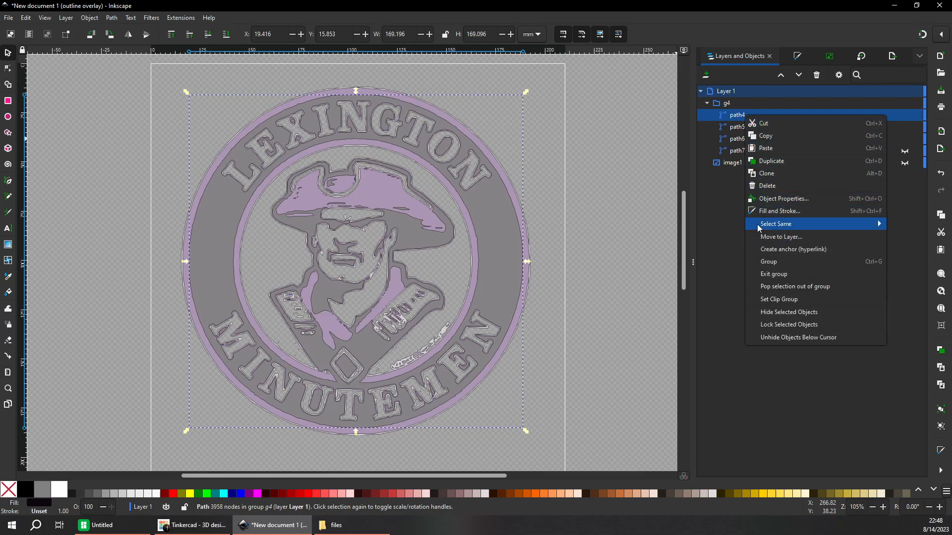
pyautogui.click(733, 198)
pyautogui.click(904, 139)
pyautogui.click(905, 127)
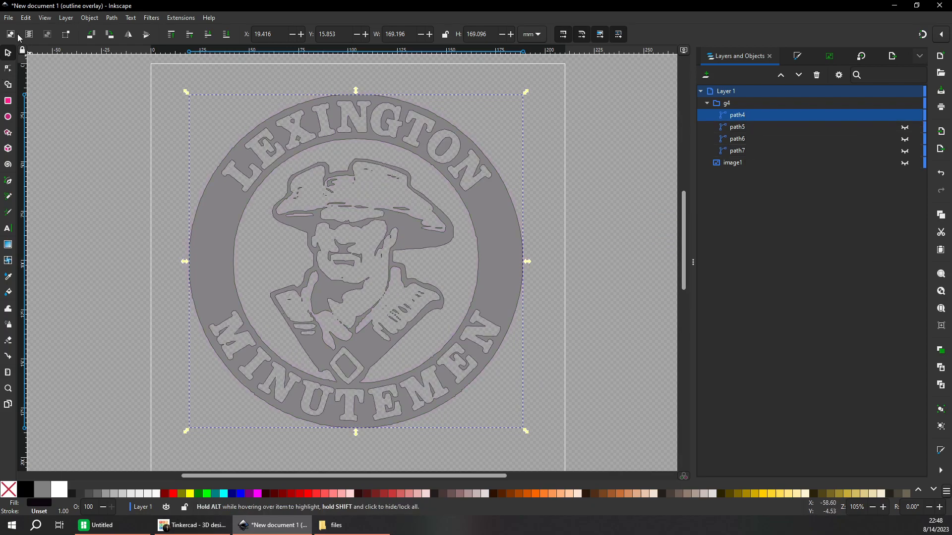
# Export only the selected path as an Inkscape SVG named logo-black.svg in the Nameplate_Apple_Bite_Teacher_3884405 folder.
pyautogui.click(8, 17)
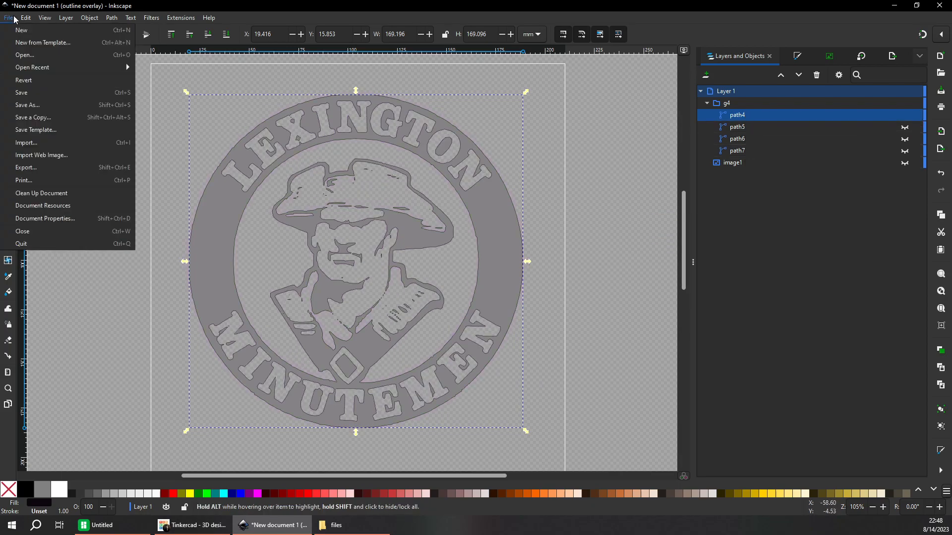
pyautogui.click(48, 169)
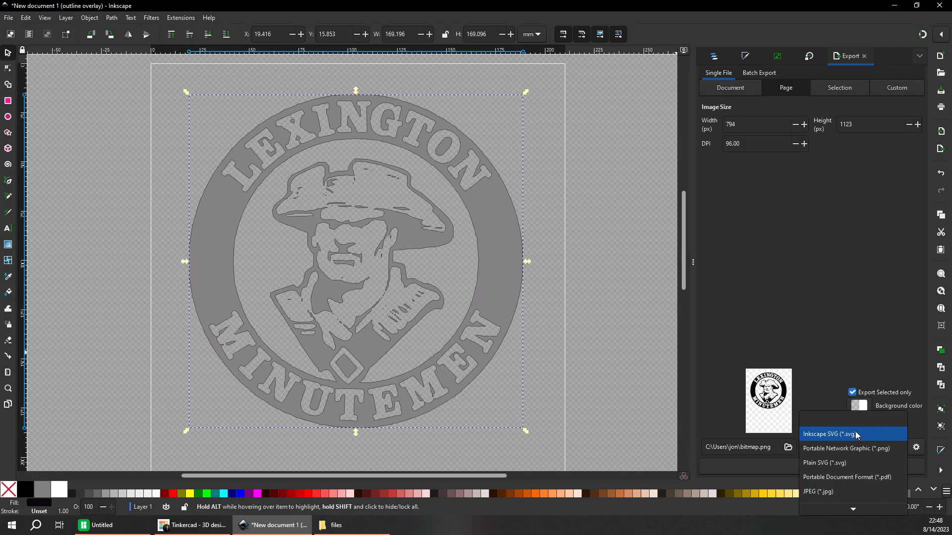
pyautogui.click(849, 434)
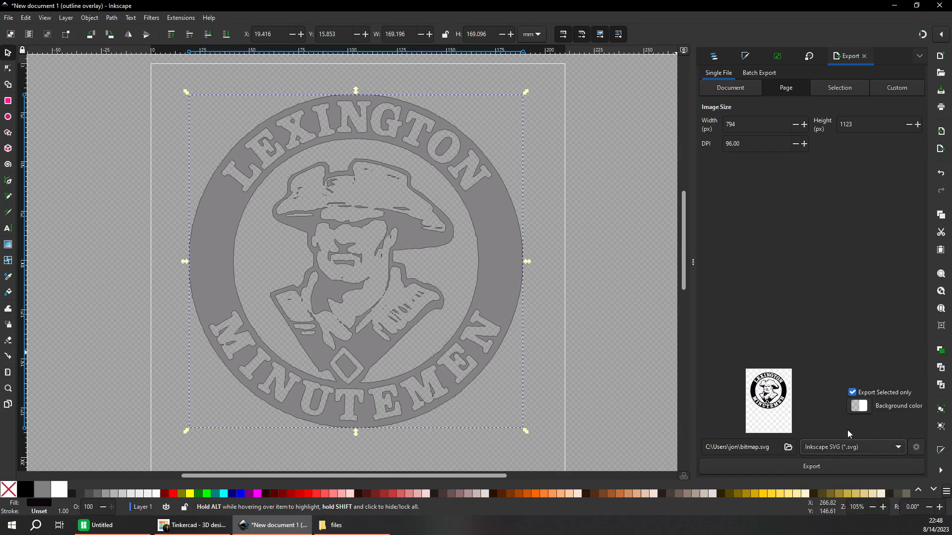
pyautogui.click(788, 447)
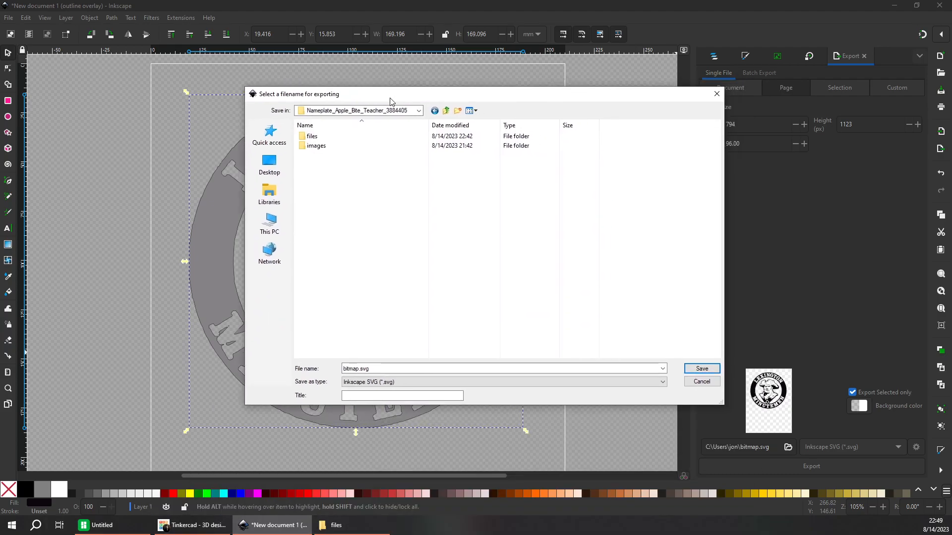
pyautogui.click(314, 379)
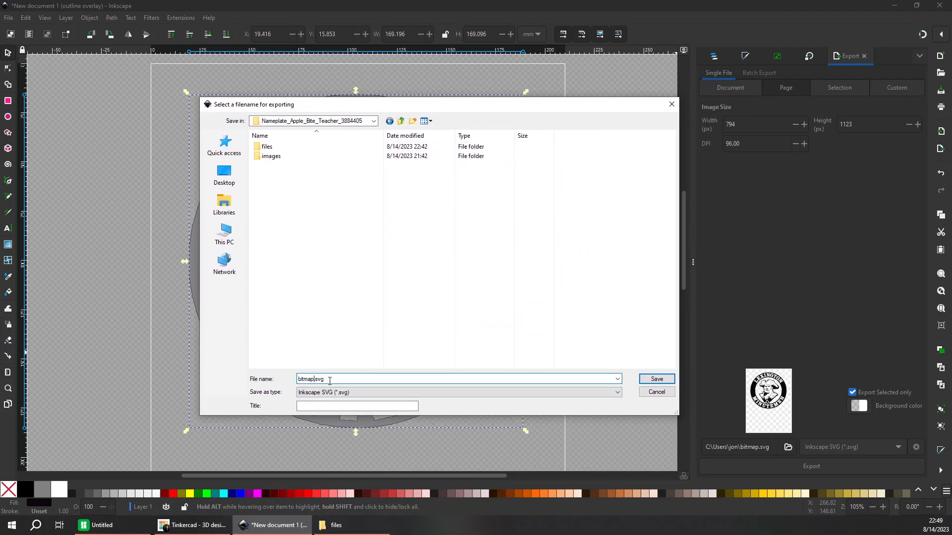
pyautogui.press('BackSpace')
pyautogui.click(653, 380)
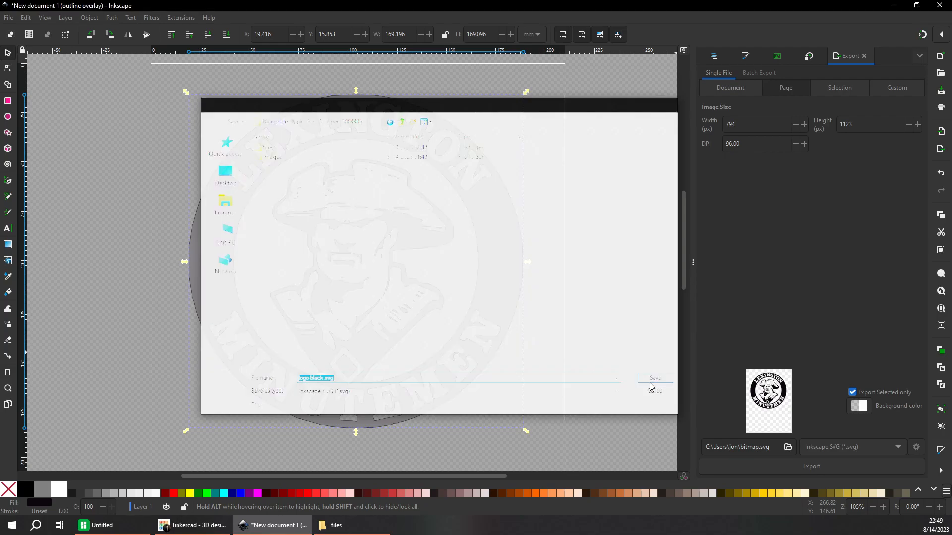
# Hide path4, then show and select path5 to isolate the purple part of the logo.
pyautogui.click(715, 58)
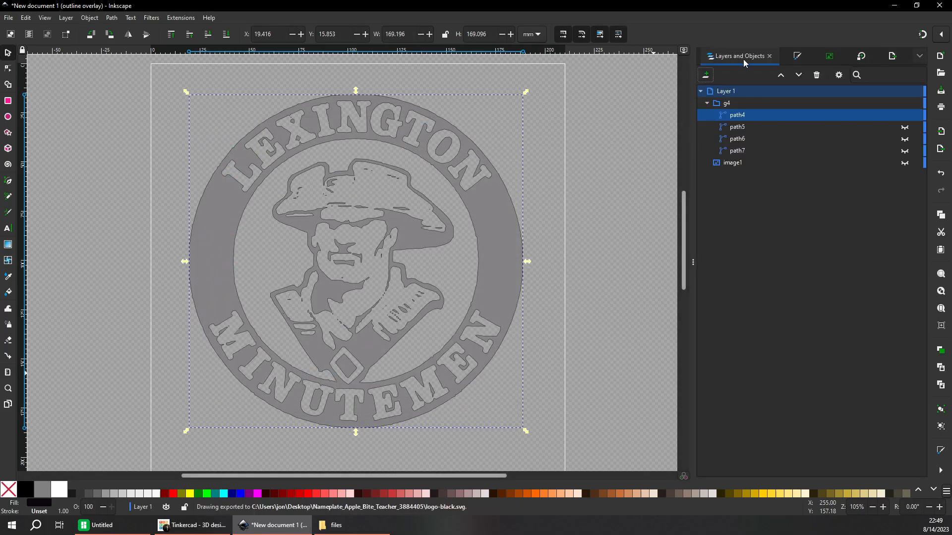
pyautogui.click(905, 114)
pyautogui.click(905, 126)
pyautogui.click(866, 125)
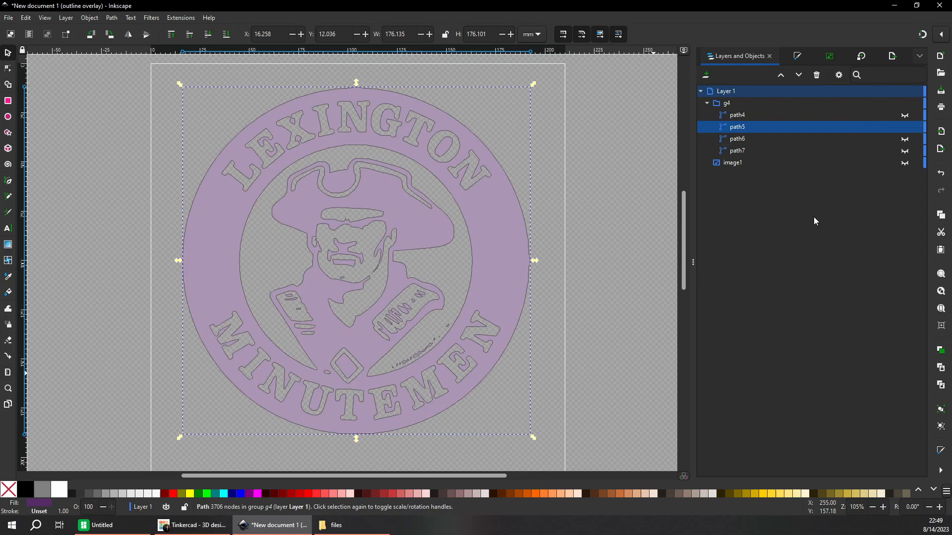
# Export only the selected purple path as an Inkscape SVG named logo-purple.svg, without overwriting the black logo file.
pyautogui.click(9, 18)
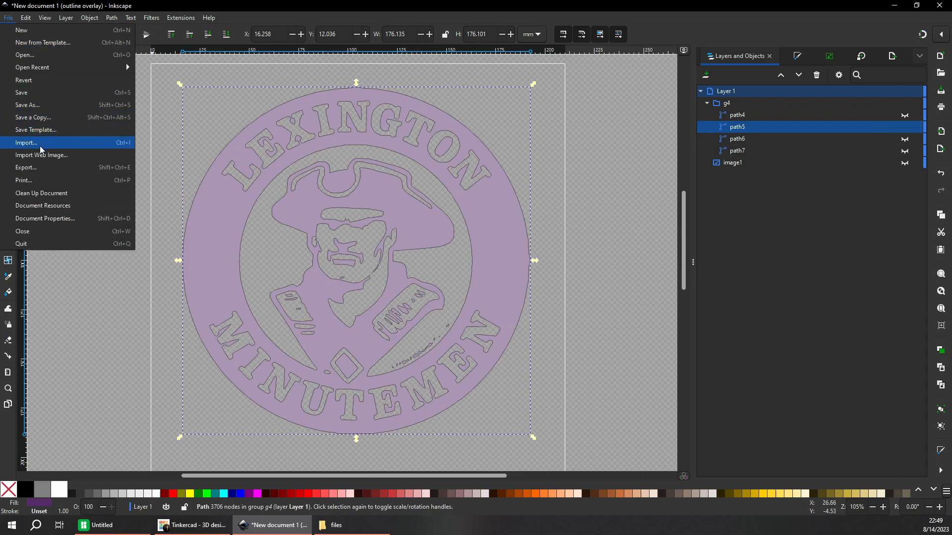
pyautogui.click(54, 168)
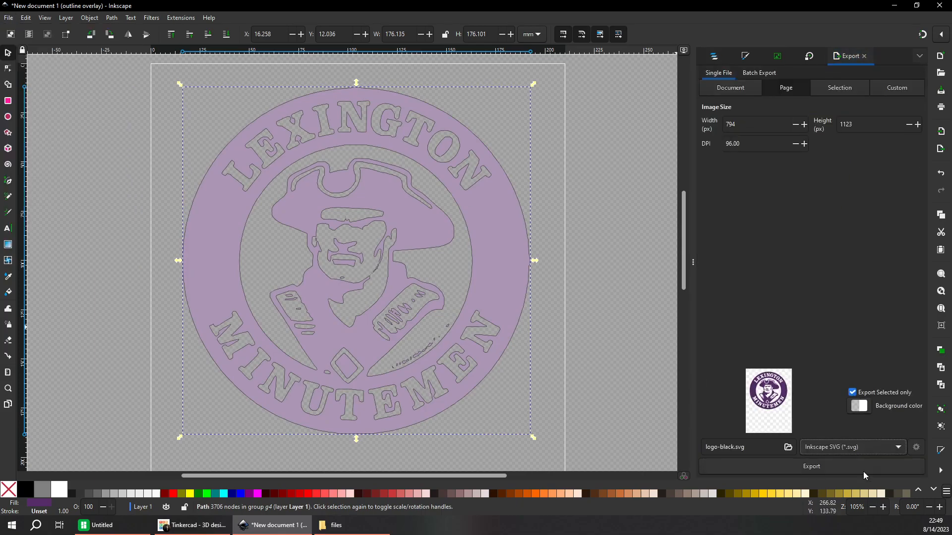
pyautogui.click(792, 468)
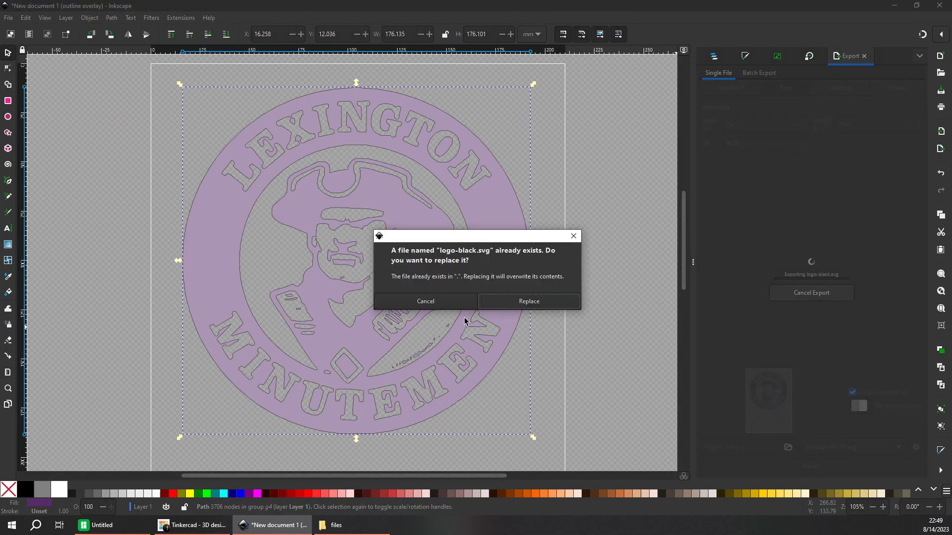
pyautogui.click(503, 302)
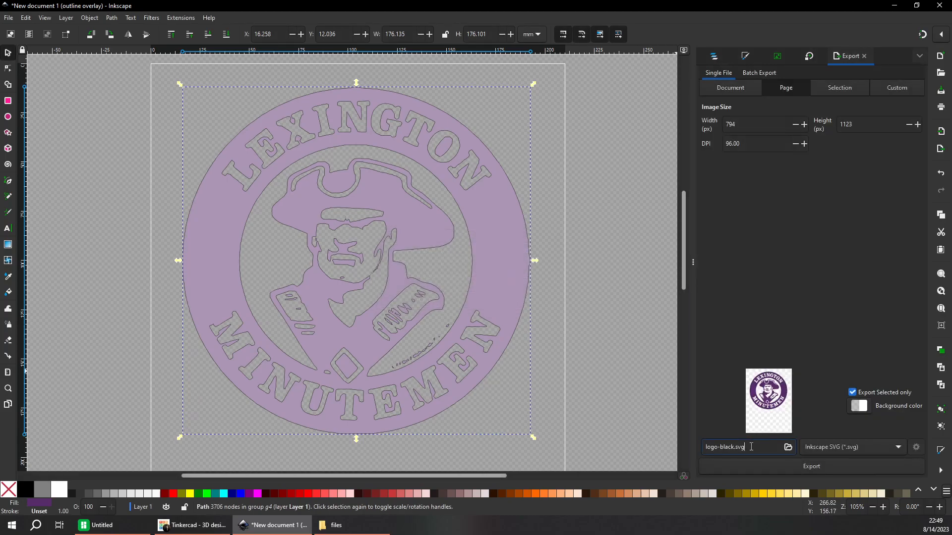
pyautogui.press('BackSpace')
pyautogui.press('BackSpace')
pyautogui.press('BackSpace')
pyautogui.press('BackSpace')
pyautogui.press('BackSpace')
pyautogui.write('purple')
pyautogui.click(812, 466)
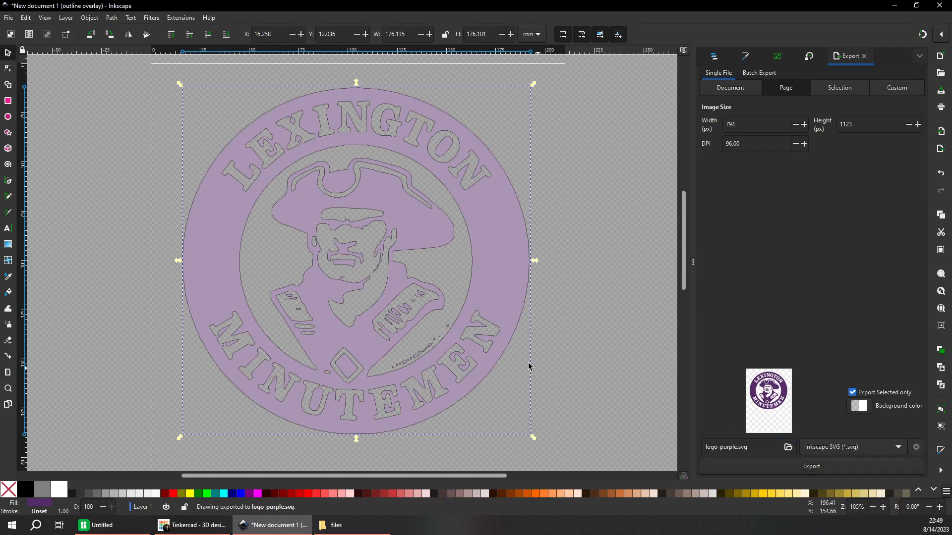
# Switch to File Explorer and check the Nameplate_Apple_Bite_Teacher_3884405 folder for the exported black and purple logo files.
pyautogui.click(351, 525)
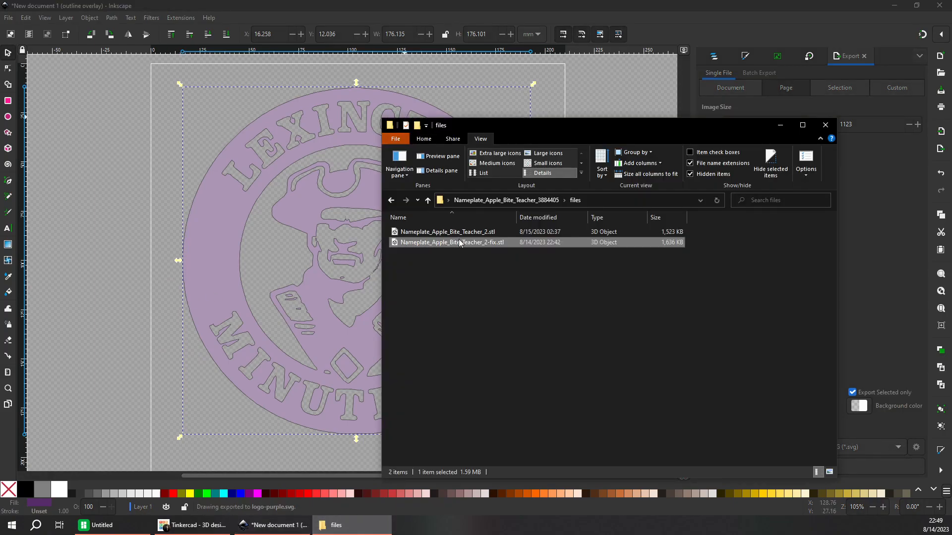
pyautogui.click(525, 200)
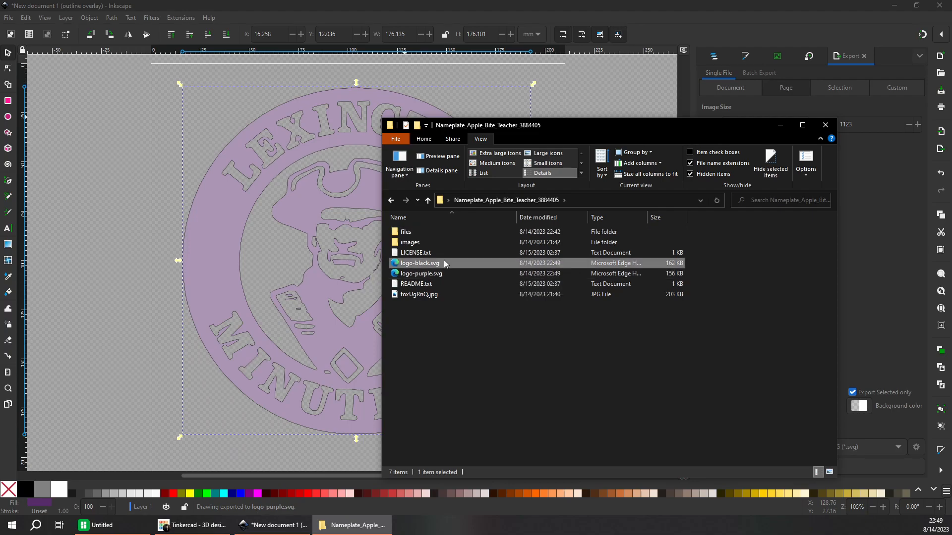
pyautogui.click(442, 273)
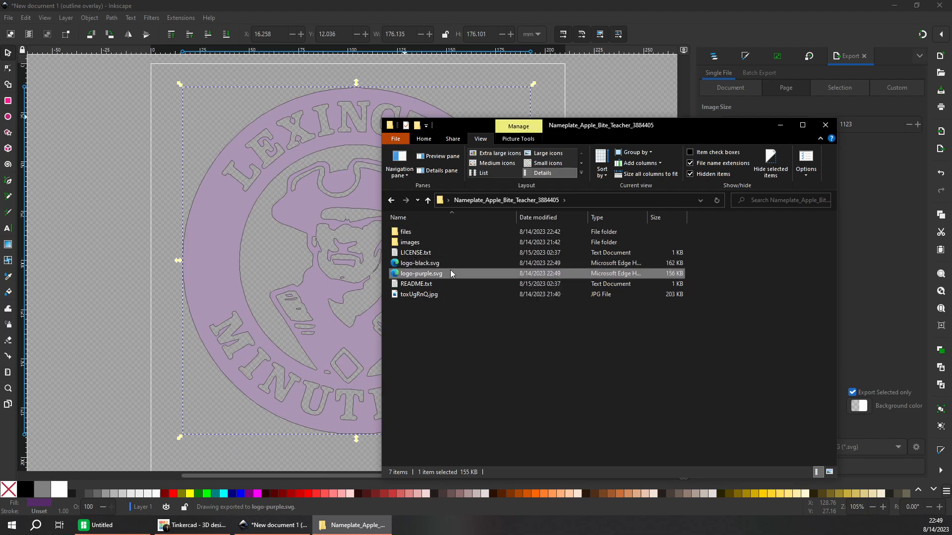
# Switch to Tinkercad and examine the nameplate's cleared front panel and frame up close, including from its left end.
pyautogui.click(193, 525)
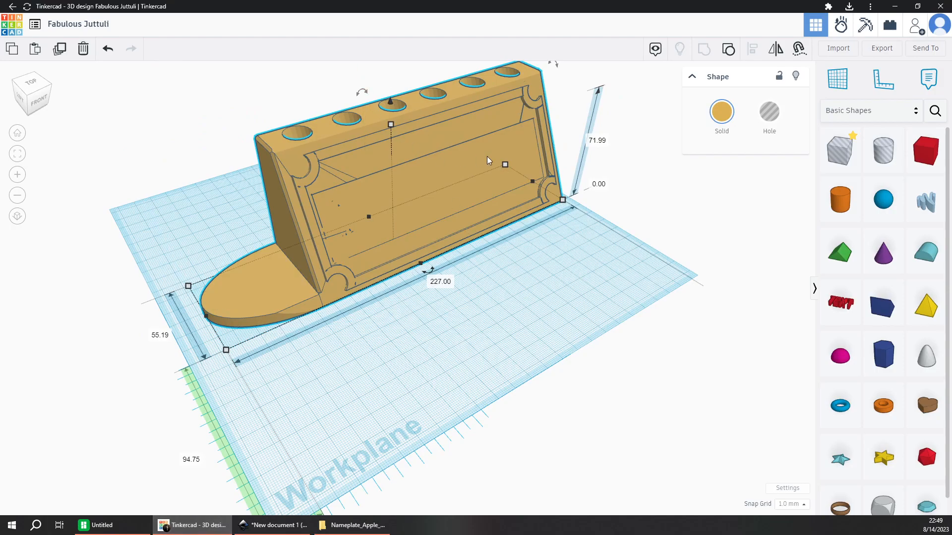
pyautogui.click(507, 276)
pyautogui.scroll(4, 512, 318)
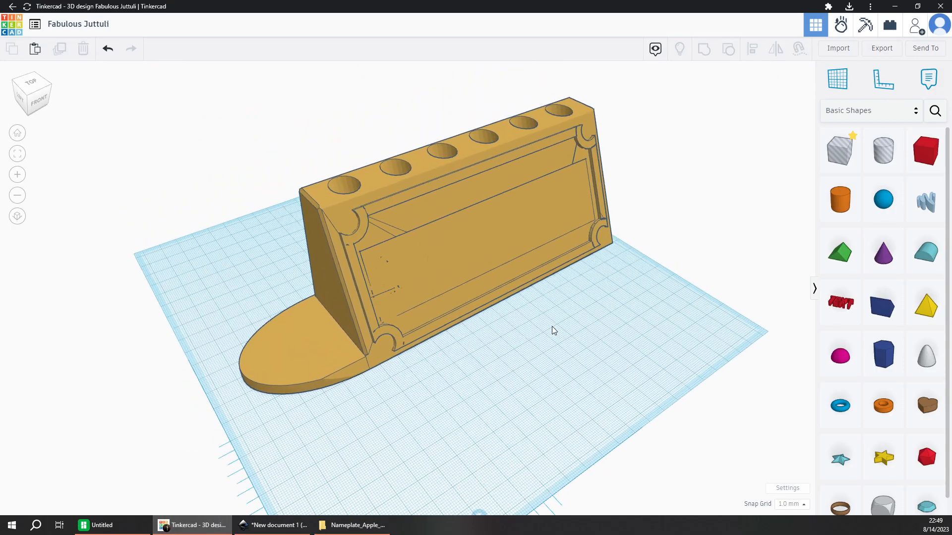
pyautogui.scroll(2, 580, 427)
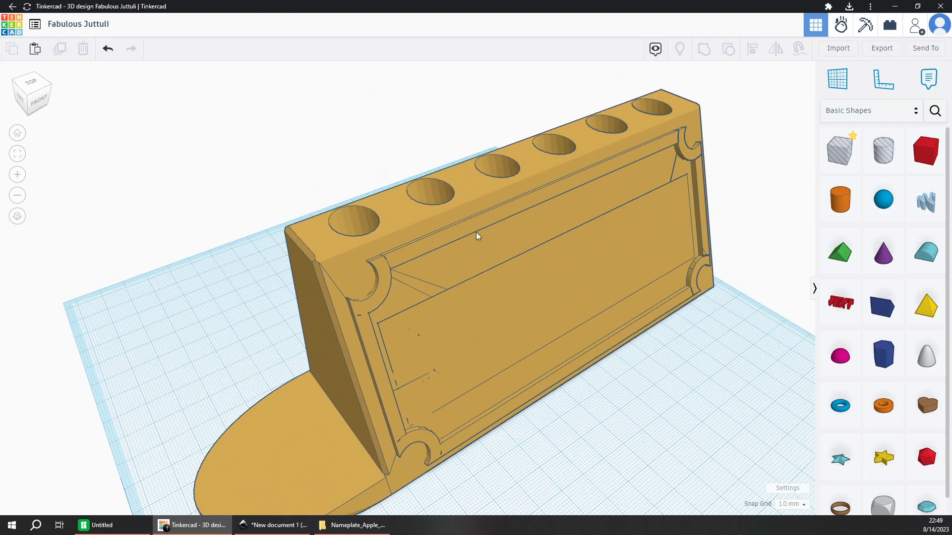
pyautogui.click(453, 196)
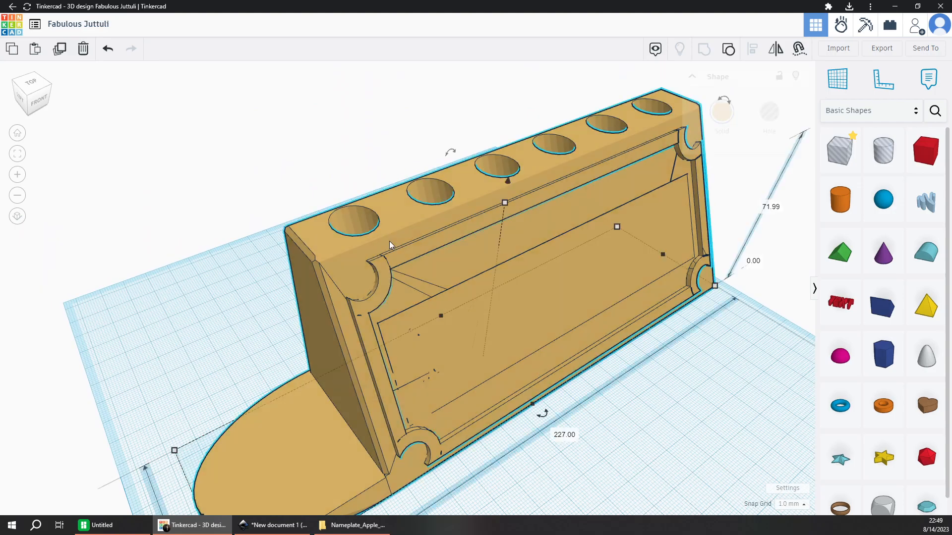
pyautogui.click(625, 449)
pyautogui.moveTo(576, 439); pyautogui.dragTo(329, 310, button='right')
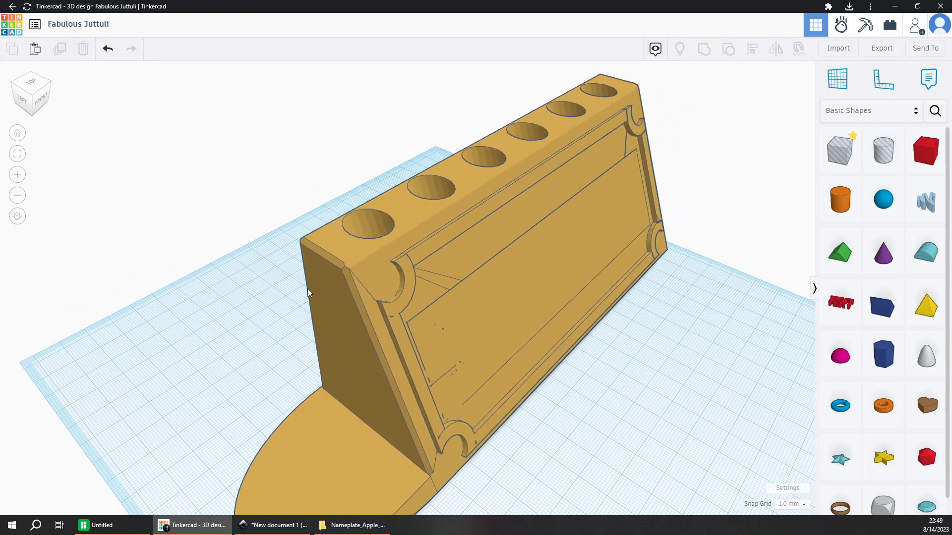
pyautogui.scroll(-3, 328, 309)
pyautogui.scroll(8, 435, 346)
pyautogui.scroll(-6, 451, 381)
pyautogui.moveTo(455, 334); pyautogui.dragTo(590, 286, button='right')
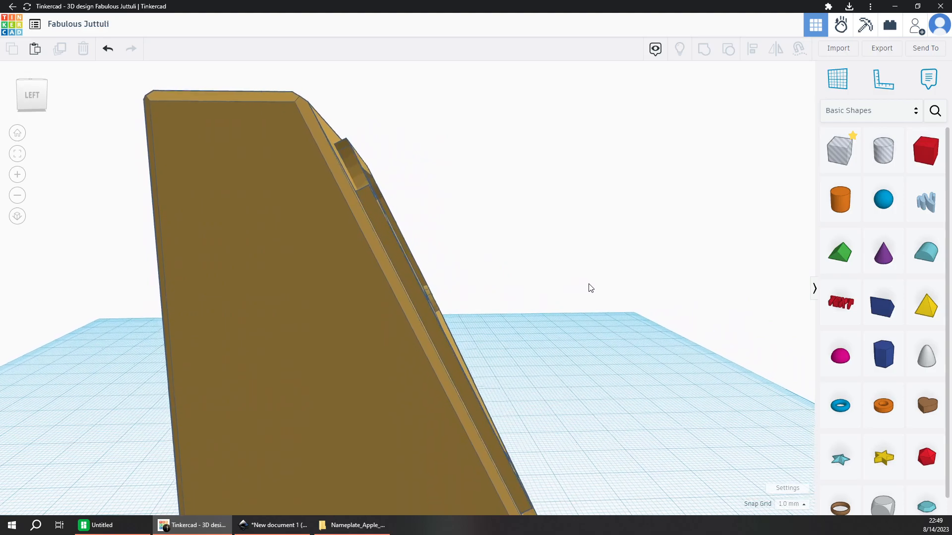
# Examine the nameplate's end edge and recessed front panel up close, and its overall shape from the front corner.
pyautogui.scroll(6, 382, 191)
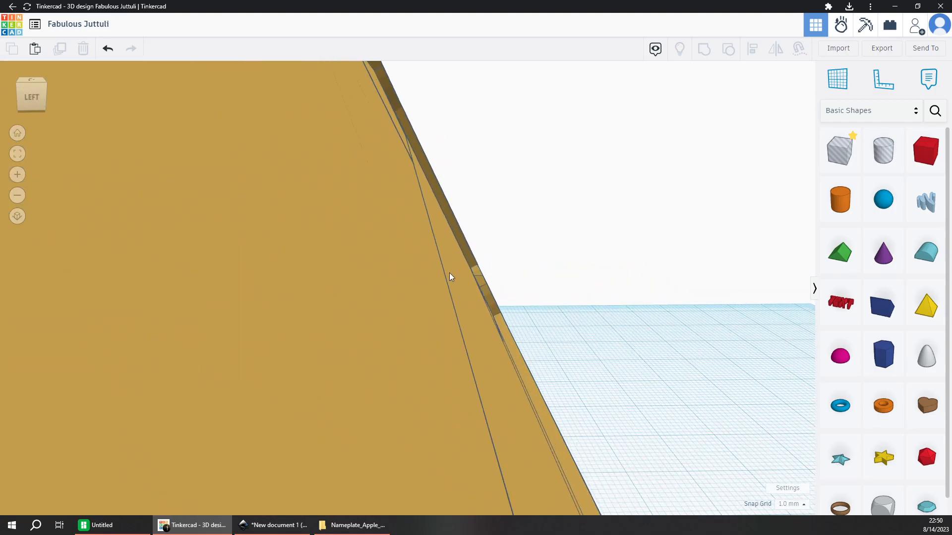
pyautogui.moveTo(449, 273)
pyautogui.mouseDown(button='right')
pyautogui.moveTo(402, 230)
pyautogui.moveTo(422, 231)
pyautogui.moveTo(386, 257)
pyautogui.mouseUp(button='right')
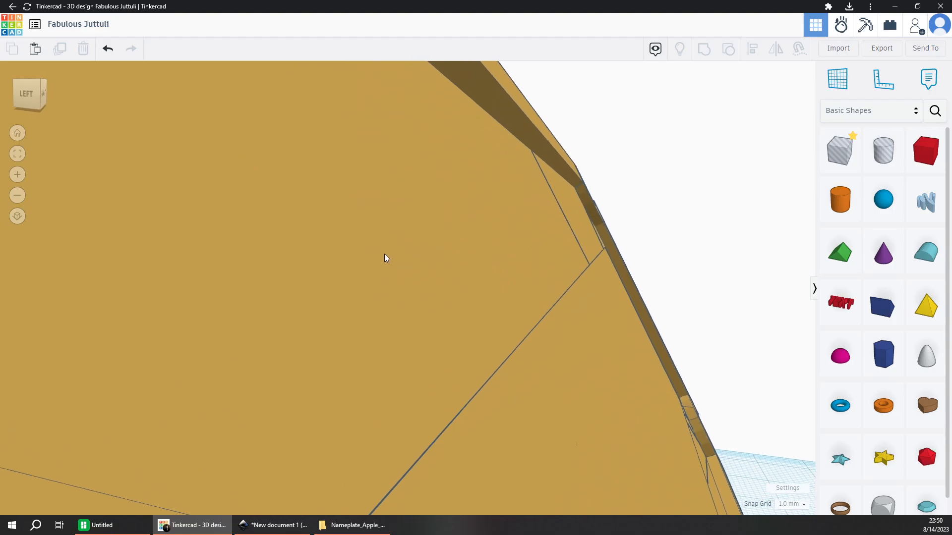
pyautogui.scroll(-10, 386, 258)
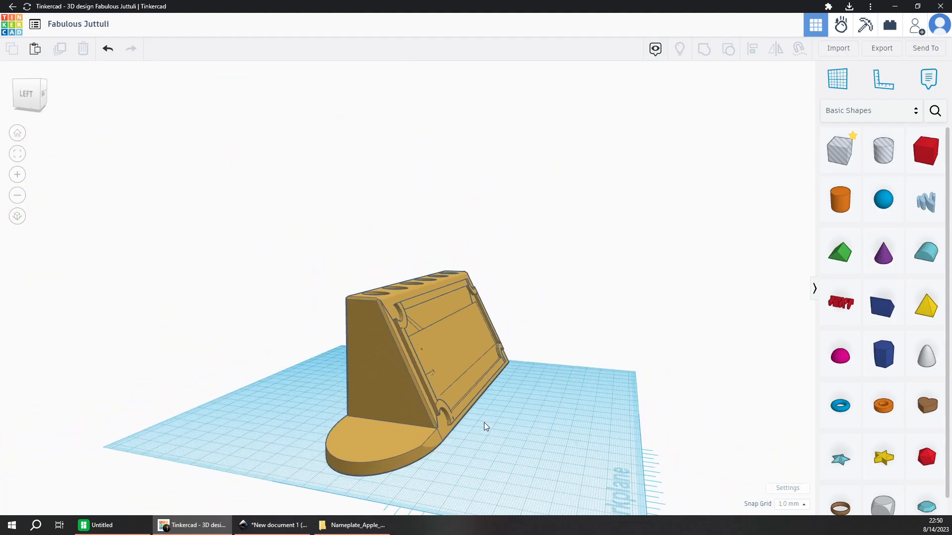
pyautogui.moveTo(481, 416); pyautogui.dragTo(419, 463, button='right')
pyautogui.moveTo(419, 463); pyautogui.dragTo(392, 346, button='middle')
pyautogui.moveTo(591, 231); pyautogui.dragTo(637, 291, button='middle')
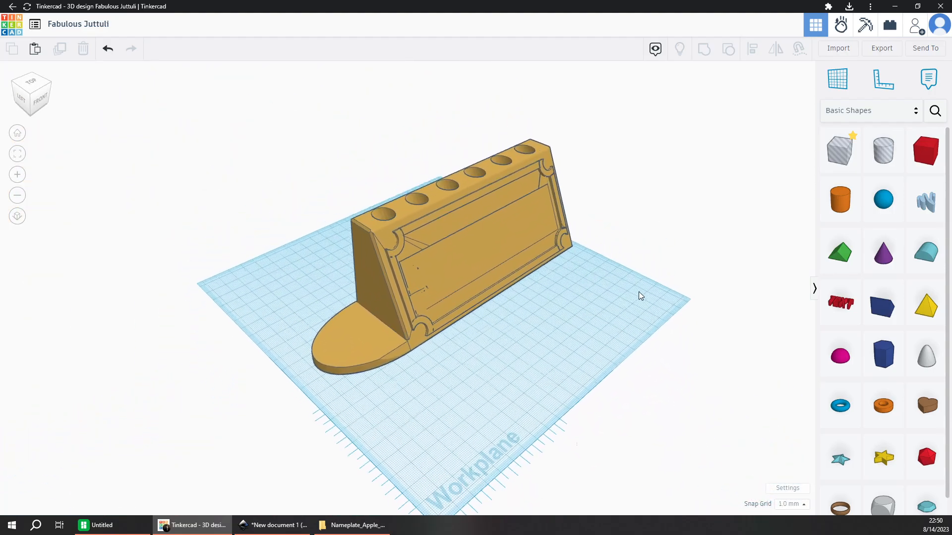
pyautogui.click(519, 236)
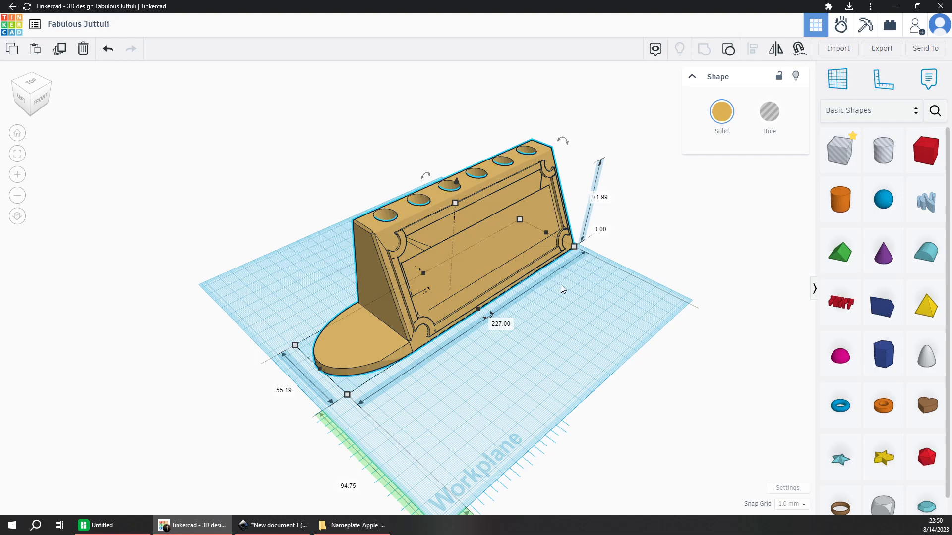
pyautogui.click(571, 304)
pyautogui.moveTo(402, 384); pyautogui.dragTo(750, 182, button='right')
# Import logo-black.svg from the Nameplate_Apple_Bite_Teacher_3884405 folder, centred on the artboard, with a width of 60.
pyautogui.click(838, 47)
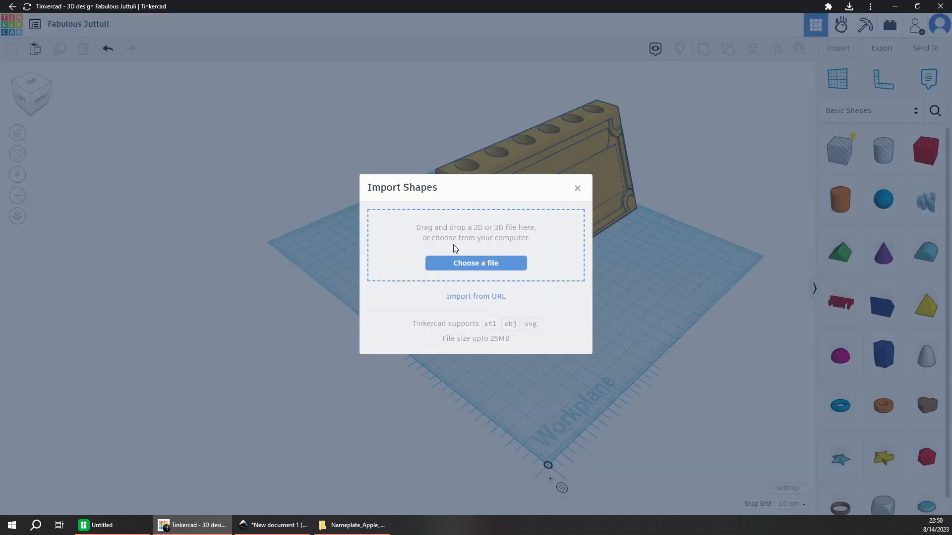
pyautogui.click(356, 525)
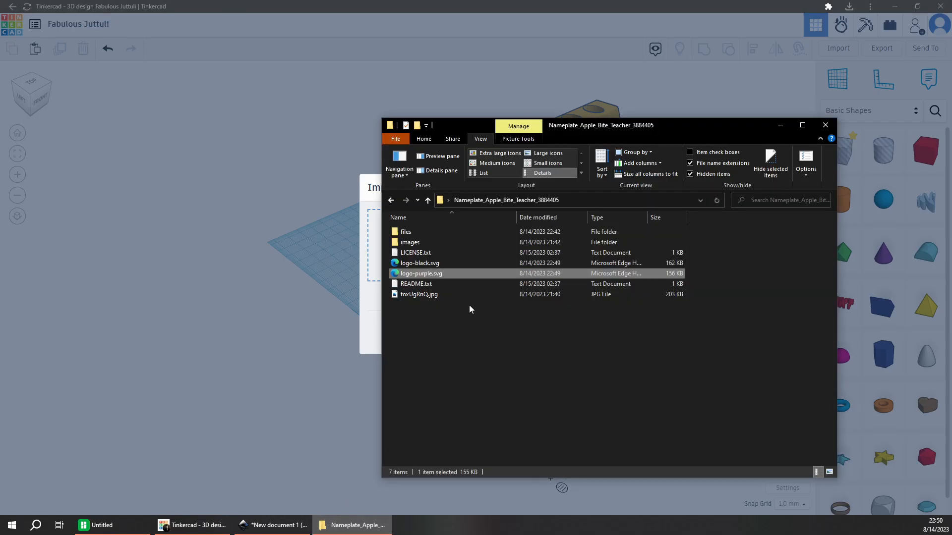
pyautogui.moveTo(413, 255)
pyautogui.mouseDown()
pyautogui.moveTo(409, 266)
pyautogui.moveTo(424, 258)
pyautogui.mouseUp()
pyautogui.moveTo(417, 263); pyautogui.dragTo(376, 268)
pyautogui.moveTo(456, 325); pyautogui.dragTo(364, 318)
pyautogui.write('60')
pyautogui.press('Tab')
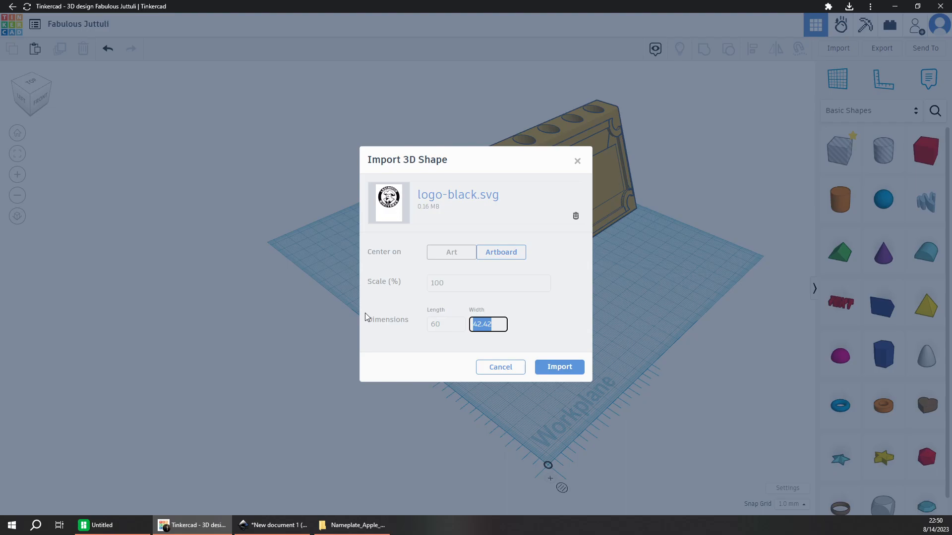
pyautogui.hotkey('shift', 'Tab')
pyautogui.press('Tab')
pyautogui.write('60')
pyautogui.press('Tab')
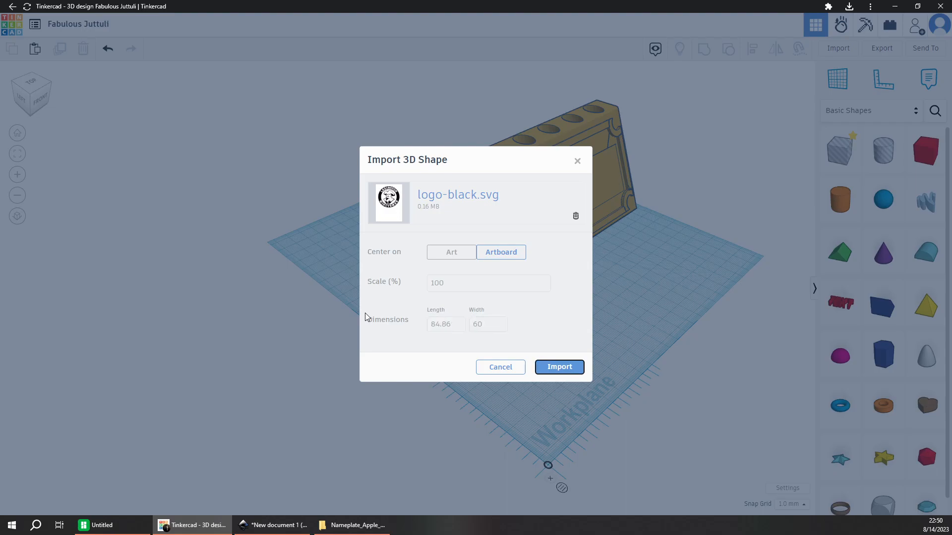
pyautogui.click(573, 366)
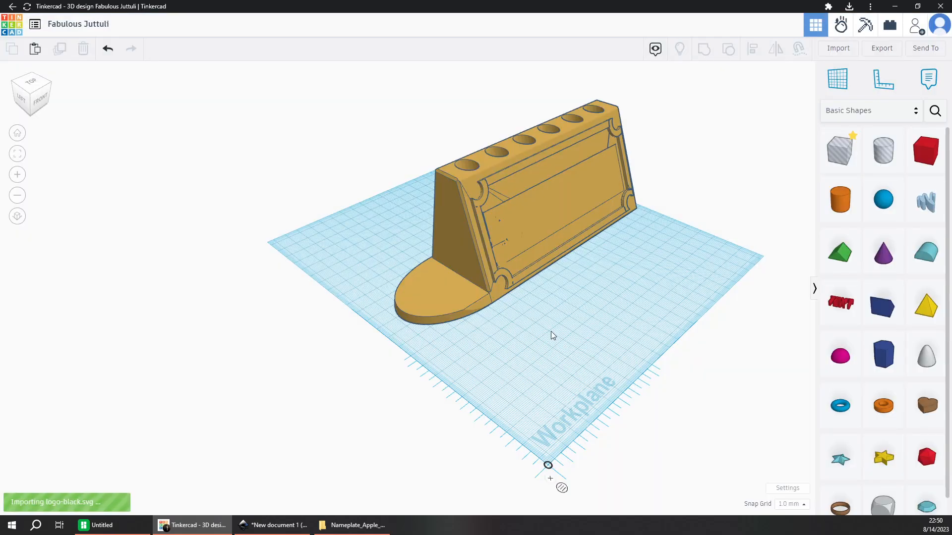
# Move the nameplate back to the far edge of the workplane to free the area in front of it.
pyautogui.moveTo(527, 272); pyautogui.dragTo(423, 219)
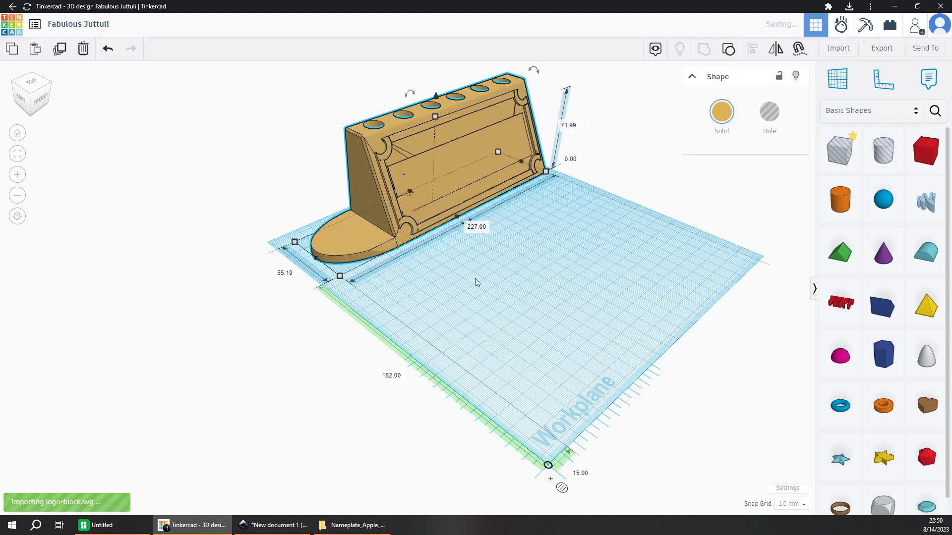
pyautogui.click(495, 322)
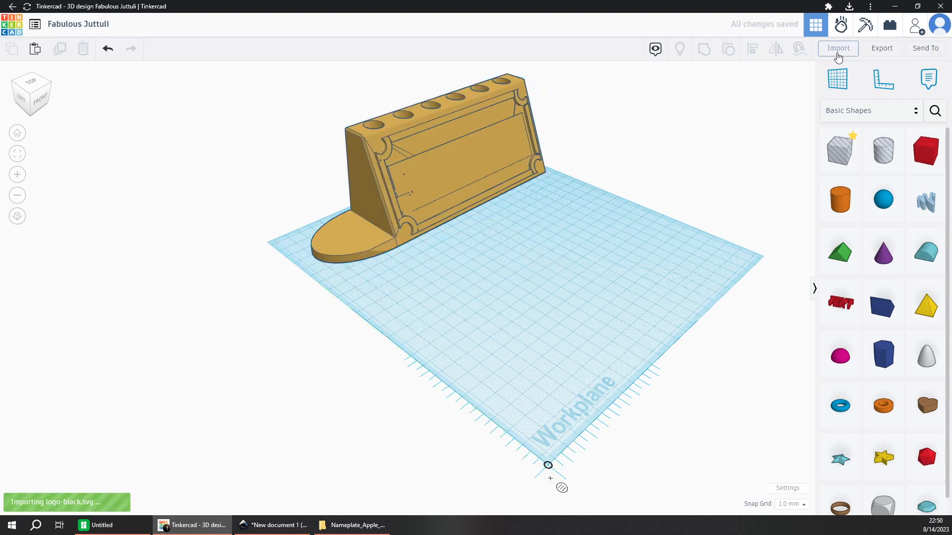
# Import logo-purple.svg from the same folder, centred on the artboard, with a width of 60.
pyautogui.click(838, 48)
pyautogui.click(356, 525)
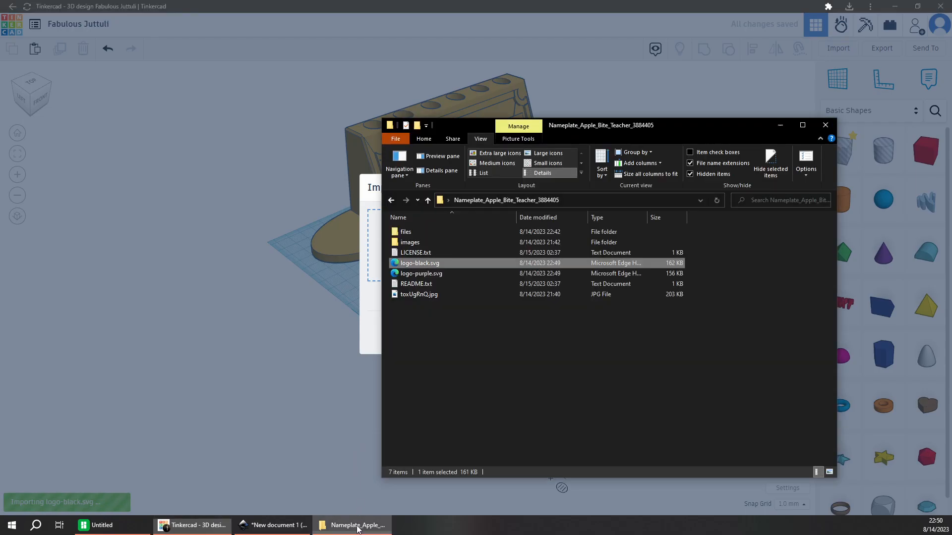
pyautogui.moveTo(441, 273); pyautogui.dragTo(372, 263)
pyautogui.moveTo(488, 325); pyautogui.dragTo(443, 312)
pyautogui.write('60')
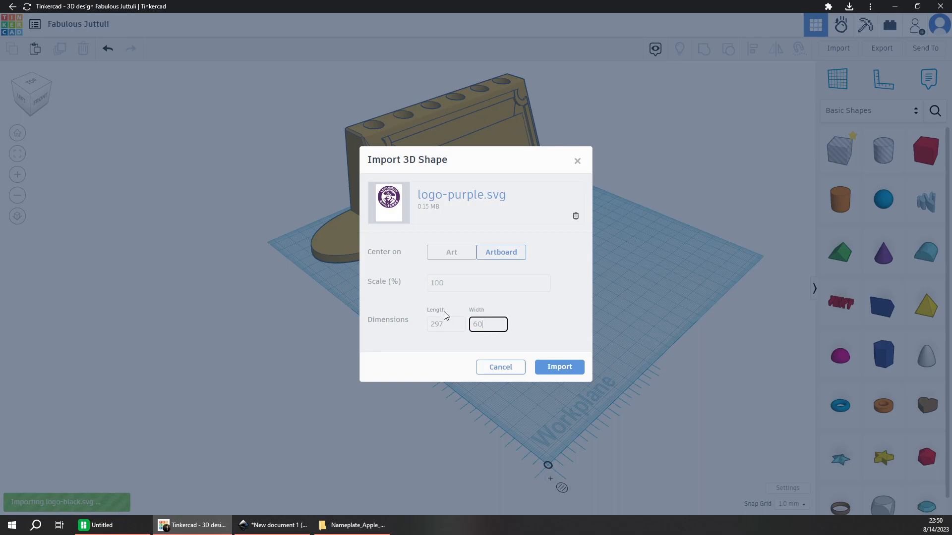
pyautogui.press('Tab')
pyautogui.click(558, 368)
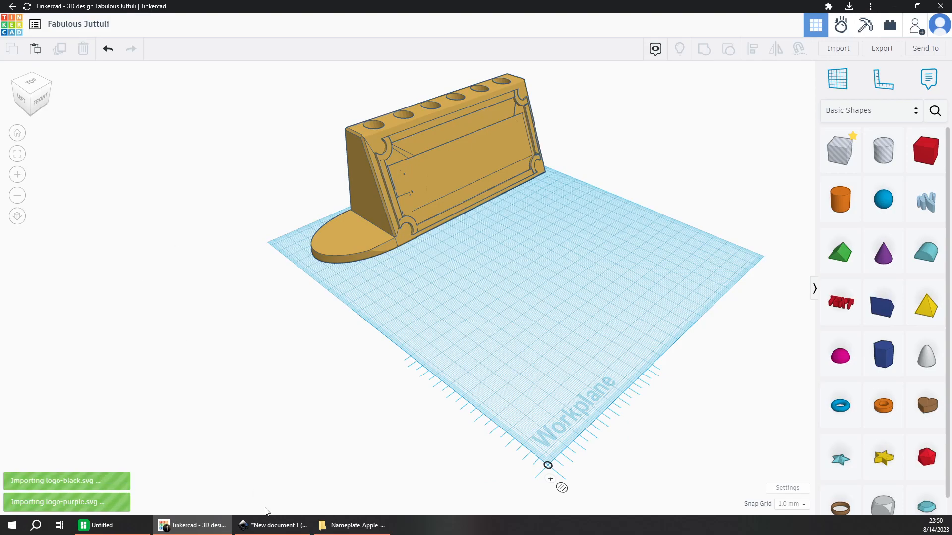
# Switch to Inkscape to check the background colour set for the purple logo export, and return to Tinkercad.
pyautogui.click(273, 525)
pyautogui.click(865, 407)
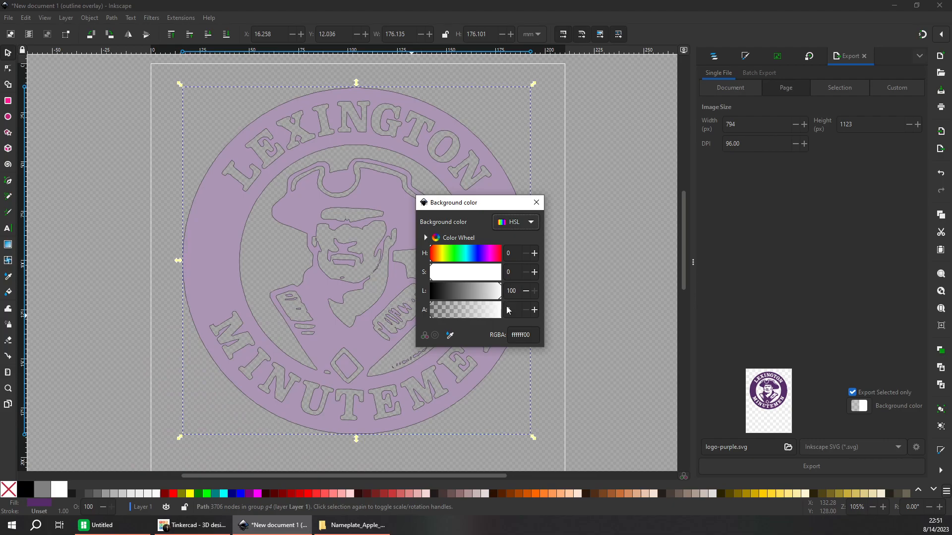
pyautogui.click(537, 202)
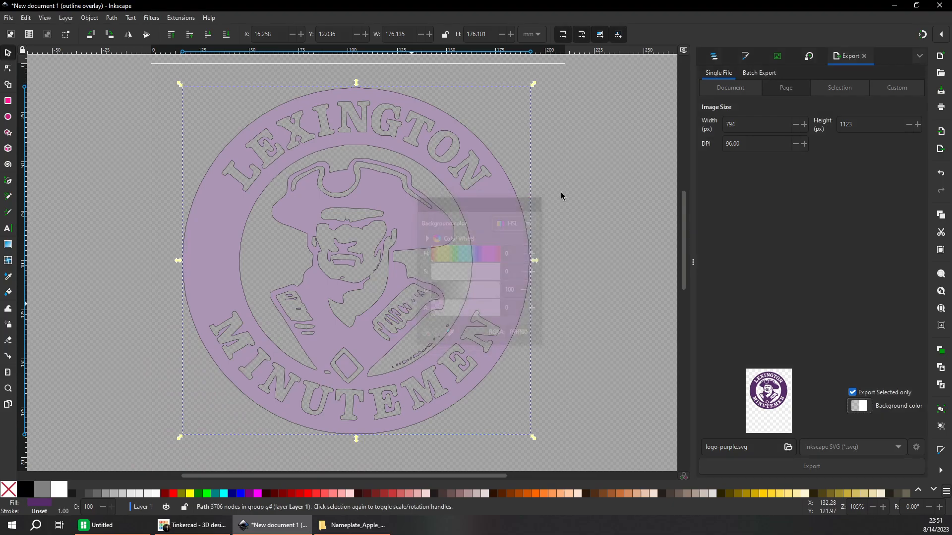
pyautogui.click(187, 526)
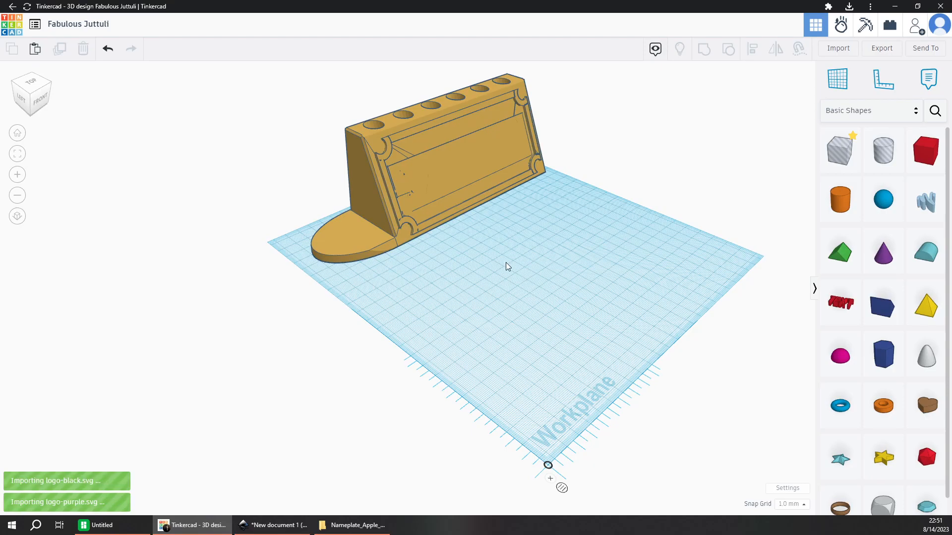
# Place a 20 mm red box on the nameplate's left end wall and lower it onto the rounded base.
pyautogui.scroll(5, 511, 267)
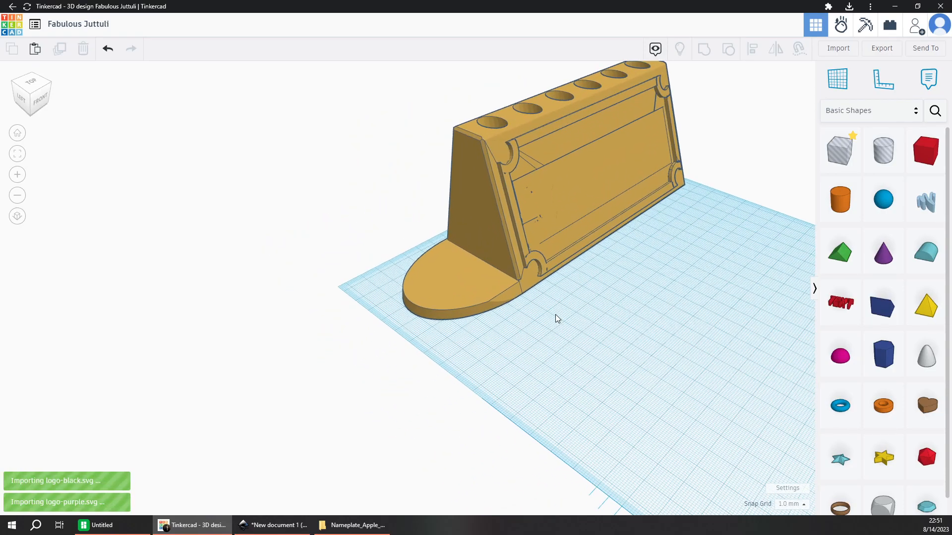
pyautogui.scroll(1, 557, 319)
pyautogui.moveTo(925, 150); pyautogui.dragTo(458, 229)
pyautogui.scroll(1, 458, 229)
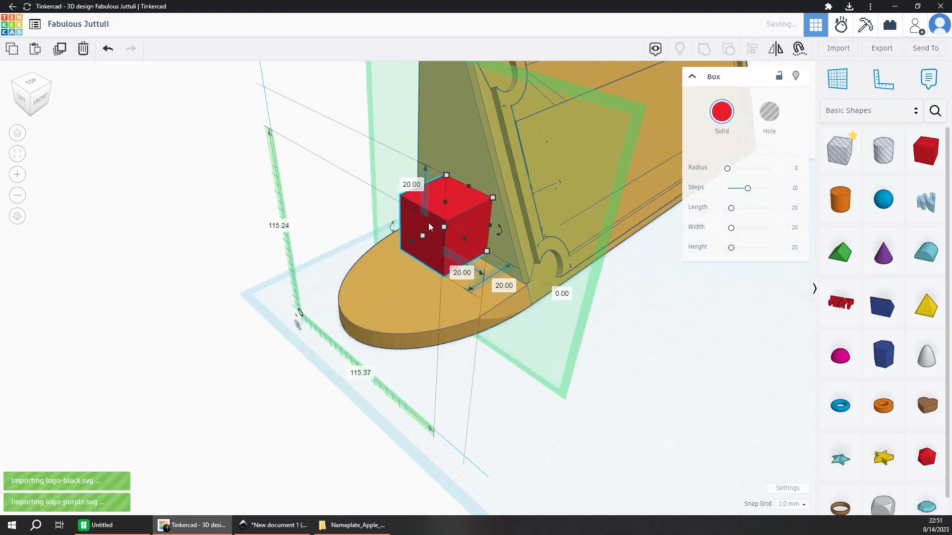
pyautogui.press('Left')
pyautogui.press('Right')
pyautogui.press('Down')
pyautogui.moveTo(426, 227); pyautogui.dragTo(422, 345)
# Stretch the red box outward from the end wall over the rounded base to a length of 37 mm.
pyautogui.moveTo(421, 342)
pyautogui.mouseDown(button='right')
pyautogui.moveTo(434, 275)
pyautogui.moveTo(407, 340)
pyautogui.mouseUp(button='right')
pyautogui.scroll(3, 456, 342)
pyautogui.moveTo(374, 307); pyautogui.dragTo(493, 305, button='middle')
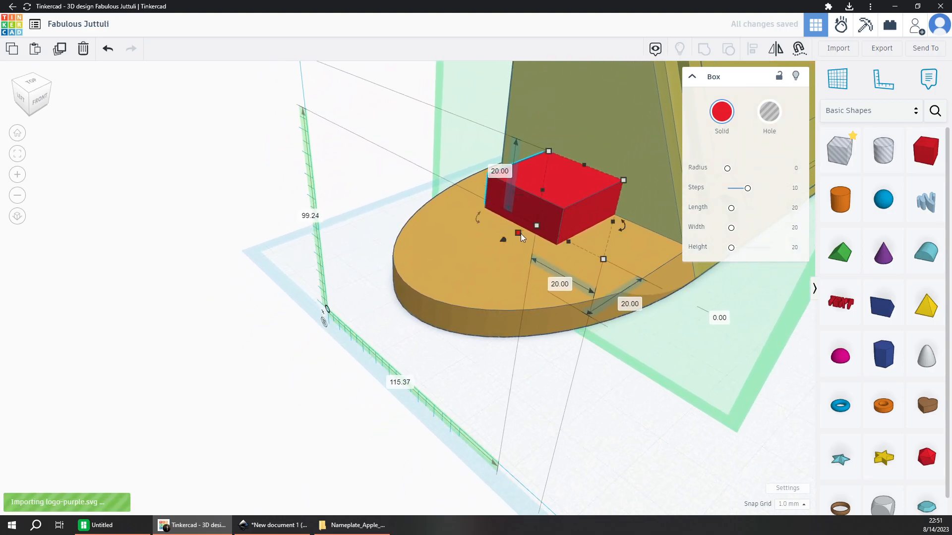
pyautogui.moveTo(519, 238); pyautogui.dragTo(493, 215, button='right')
pyautogui.moveTo(467, 218); pyautogui.dragTo(404, 287)
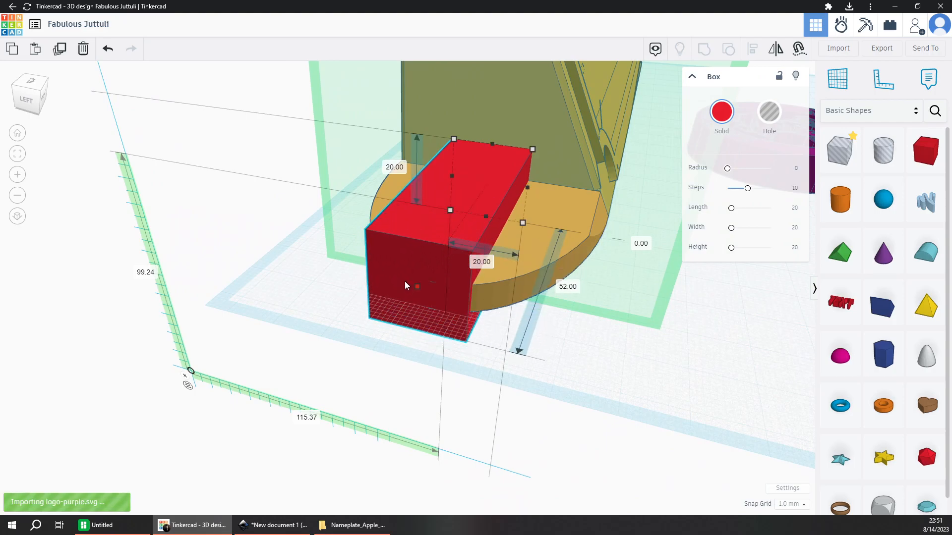
pyautogui.moveTo(406, 286); pyautogui.dragTo(450, 287, button='right')
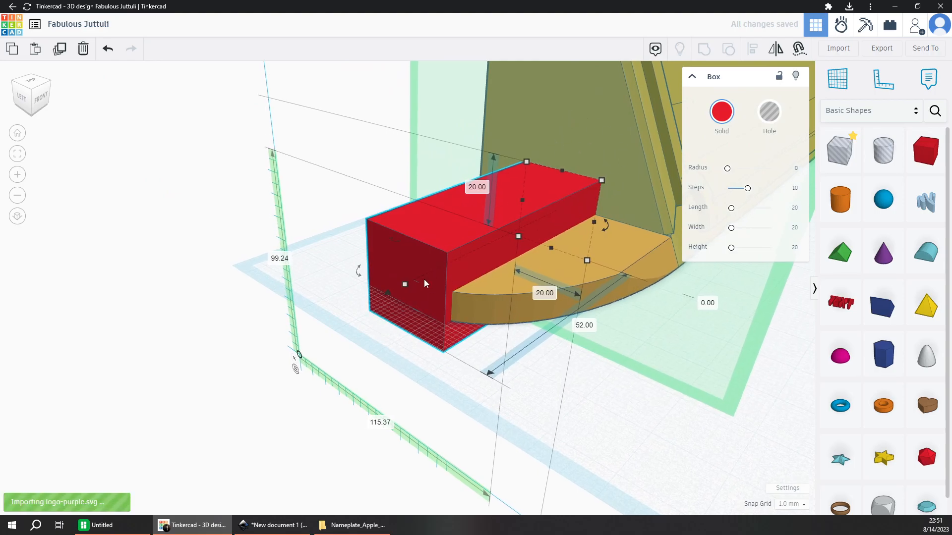
pyautogui.moveTo(402, 319); pyautogui.dragTo(400, 296, button='right')
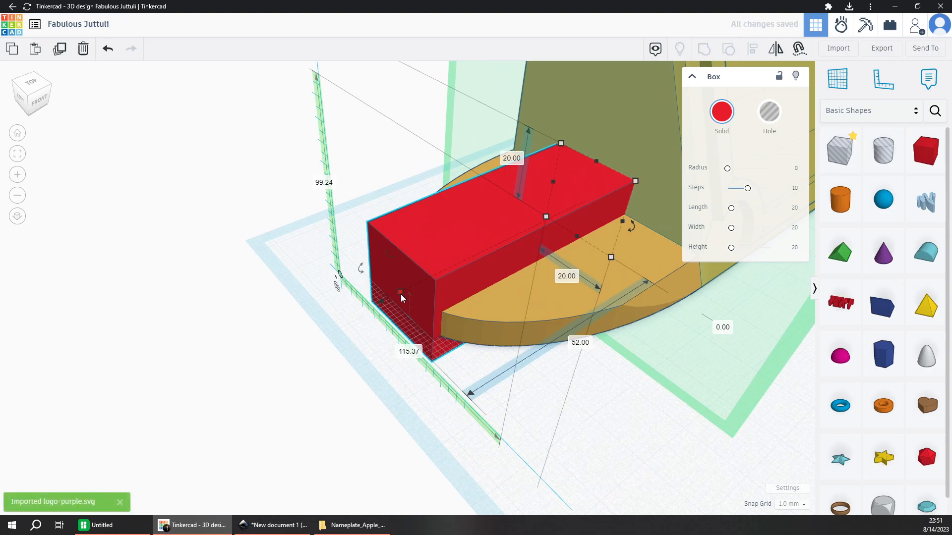
pyautogui.moveTo(400, 292); pyautogui.dragTo(462, 261)
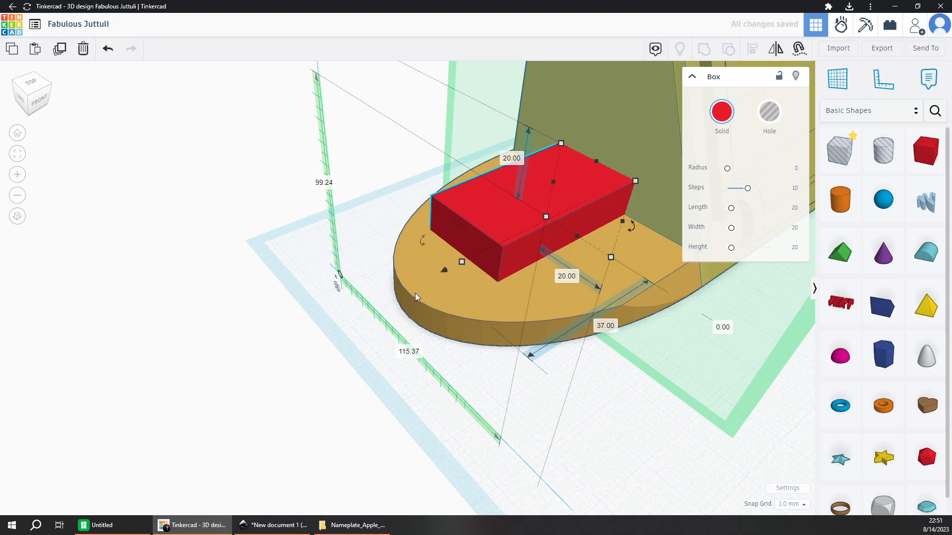
# Place a box hole at the red box's outer end and size its footprint to 5 mm wide by 10 mm long.
pyautogui.moveTo(460, 272); pyautogui.dragTo(318, 263, button='middle')
pyautogui.moveTo(840, 150); pyautogui.dragTo(416, 243)
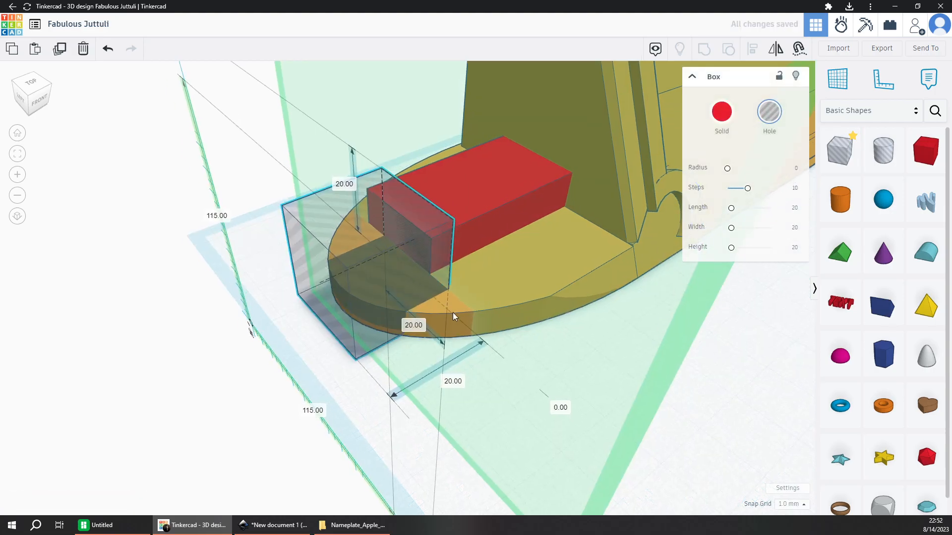
pyautogui.moveTo(448, 314); pyautogui.dragTo(546, 331, button='right')
pyautogui.click(412, 319)
pyautogui.write('5')
pyautogui.press('Return')
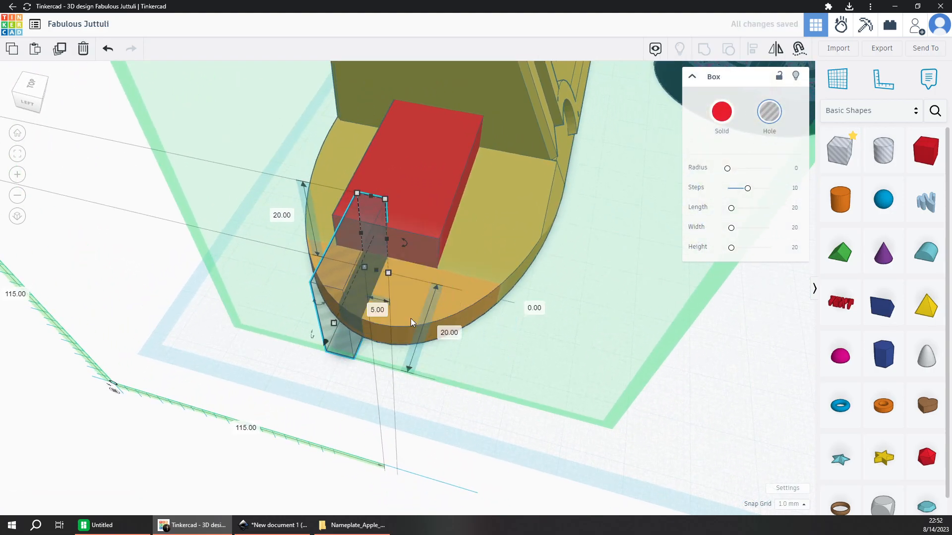
pyautogui.click(449, 335)
pyautogui.write('10')
pyautogui.press('Return')
pyautogui.moveTo(455, 358); pyautogui.dragTo(424, 369, button='right')
pyautogui.click(424, 370)
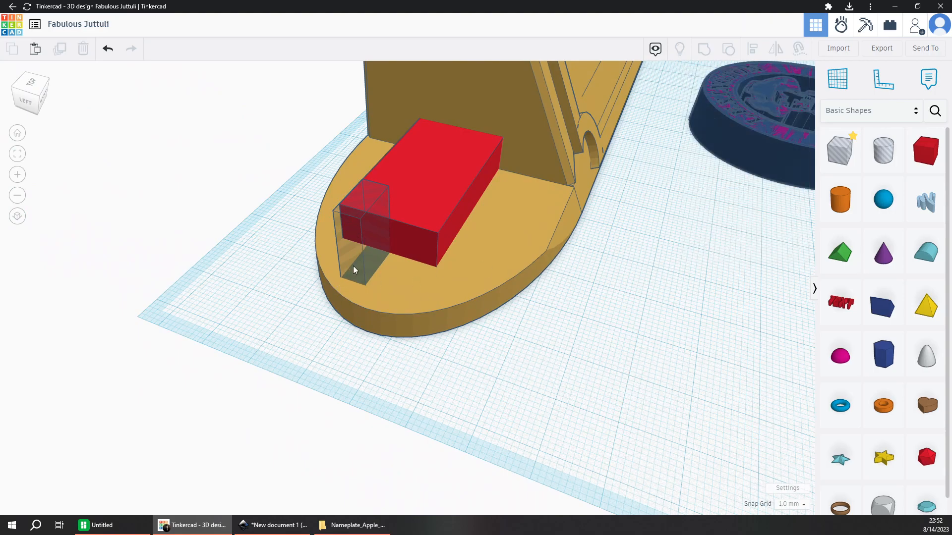
# Lower the box hole through the rounded base until its underside sits 7 mm below the workplane.
pyautogui.click(357, 241)
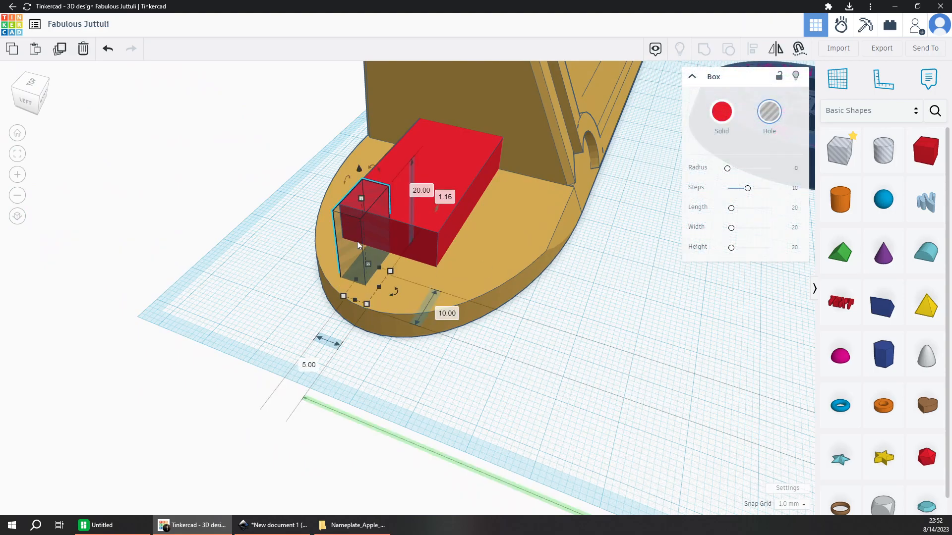
pyautogui.moveTo(361, 168); pyautogui.dragTo(373, 212)
pyautogui.moveTo(282, 304); pyautogui.dragTo(377, 297, button='right')
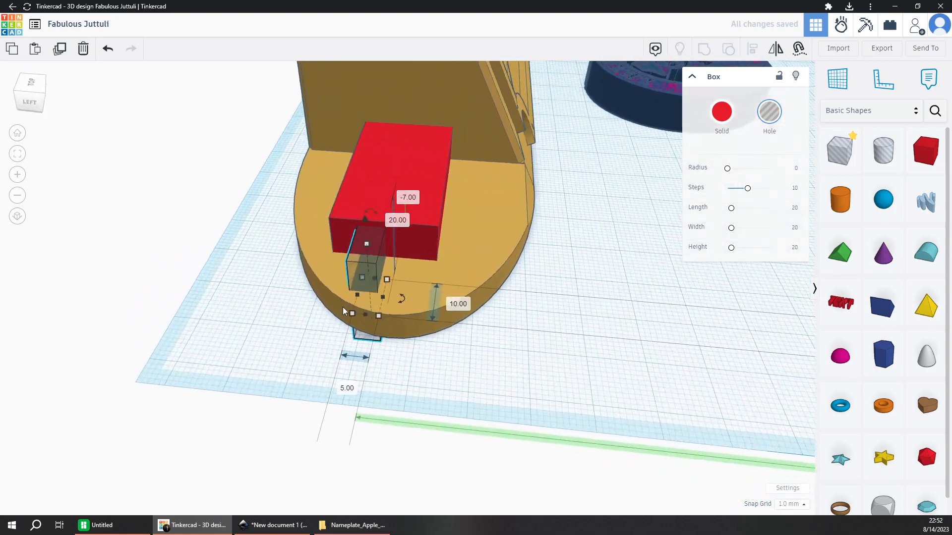
# Align the box hole to the centre of the nameplate's width, leaving only the hole selected.
pyautogui.keyDown('shift'); pyautogui.click(500, 242); pyautogui.keyUp('shift')
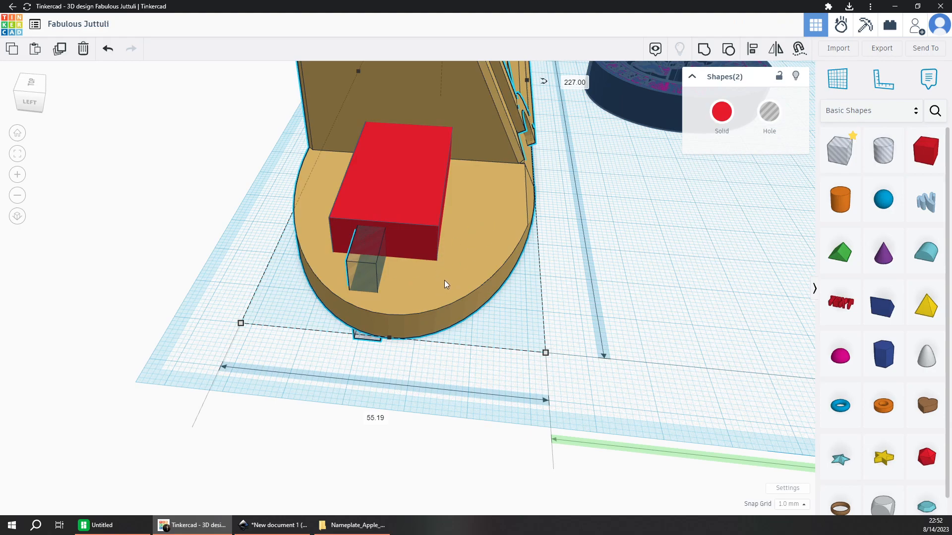
pyautogui.press('l')
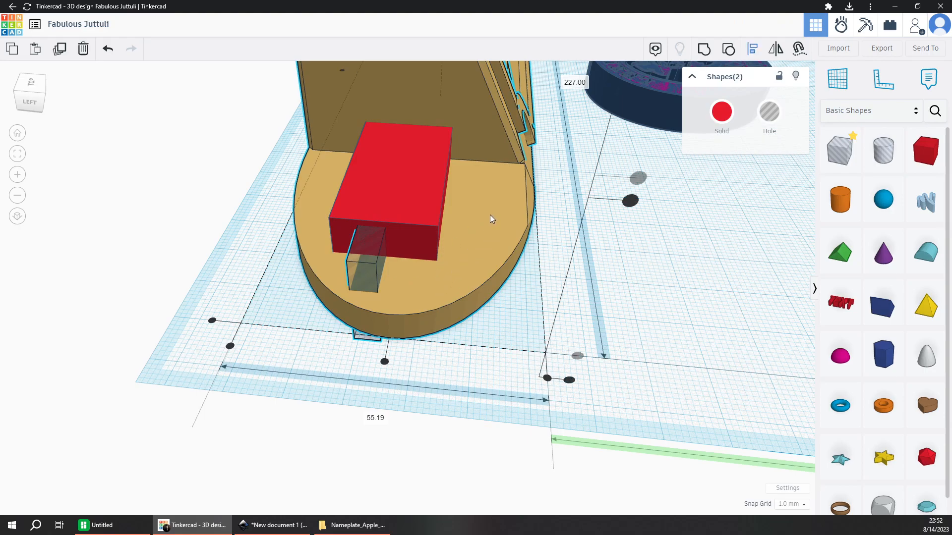
pyautogui.click(385, 362)
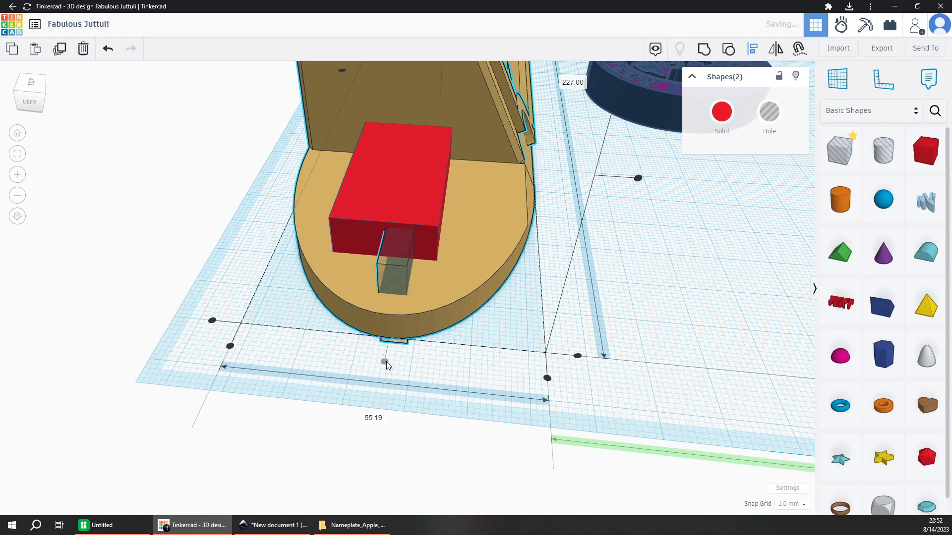
pyautogui.click(453, 362)
pyautogui.moveTo(443, 370); pyautogui.dragTo(334, 376, button='right')
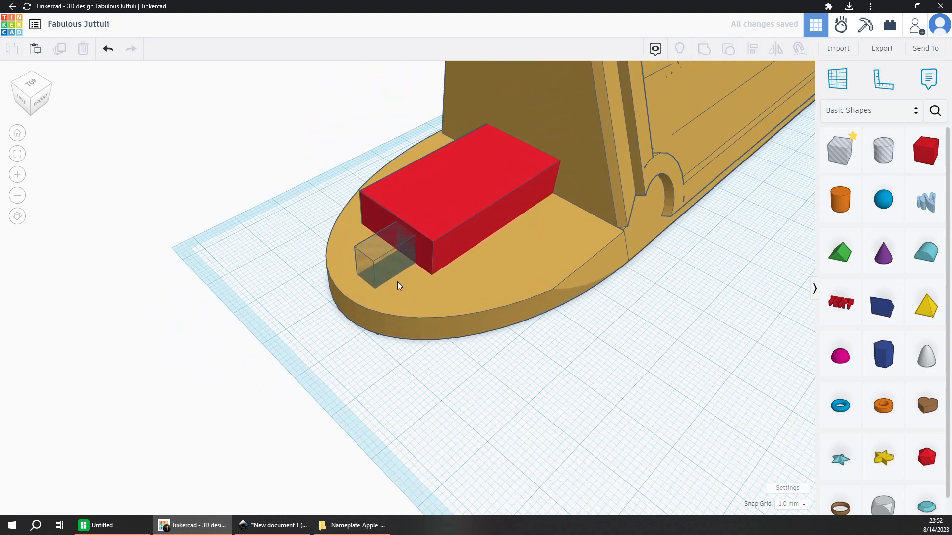
pyautogui.click(394, 248)
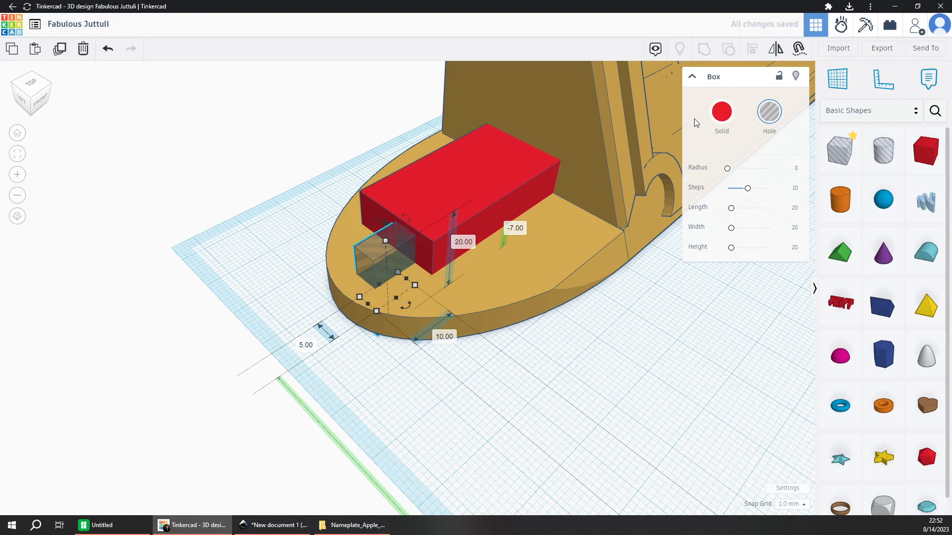
# Turn the small box hole at the base's rounded end into a solid and delete the larger red box beside it.
pyautogui.click(722, 112)
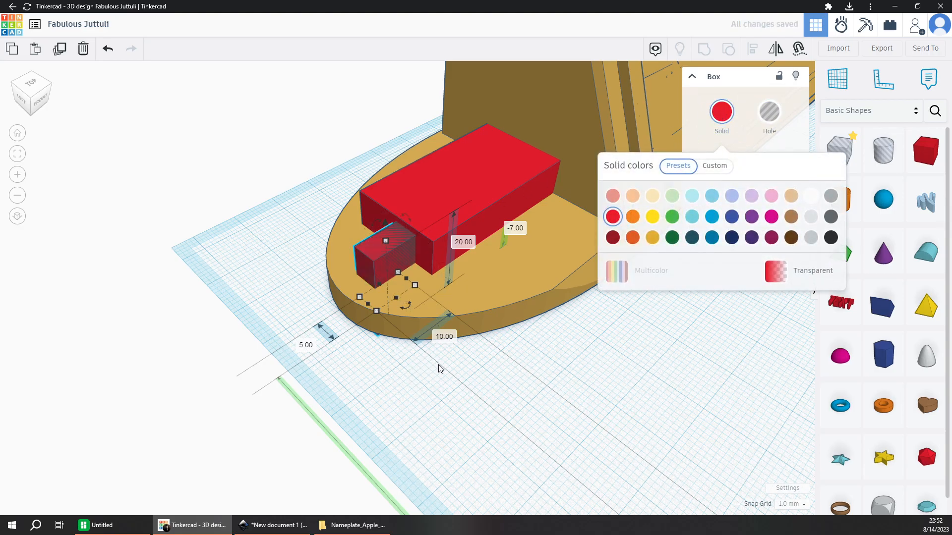
pyautogui.moveTo(445, 374); pyautogui.dragTo(465, 295, button='right')
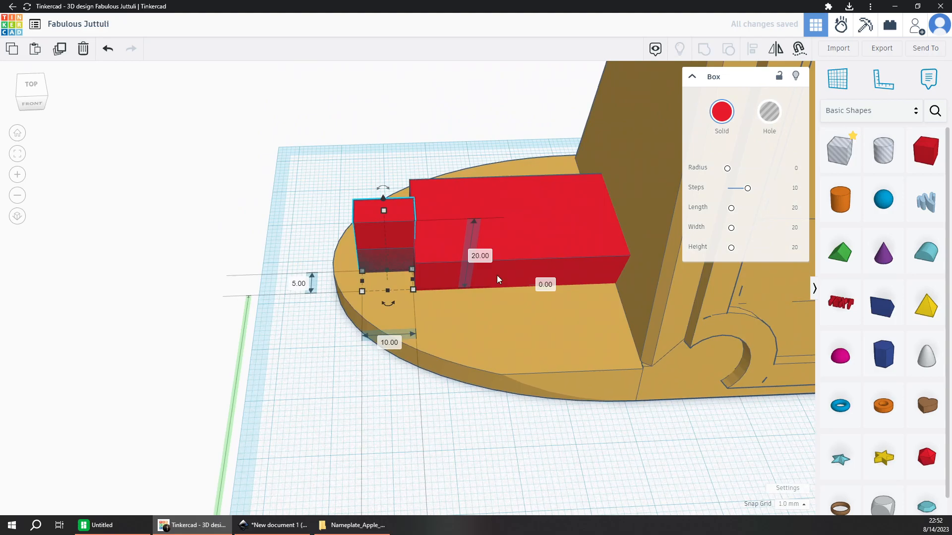
pyautogui.click(576, 209)
pyautogui.press('Delete')
pyautogui.moveTo(403, 346); pyautogui.dragTo(447, 286, button='right')
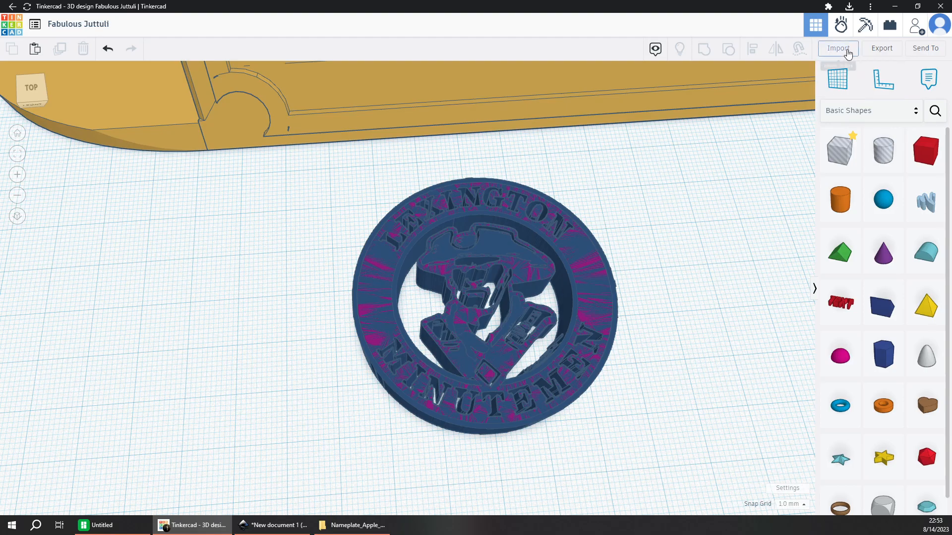
# Search the community shapes for "high resolution cyl" and place a High Resolution Cylinder on the workplane beside the logo.
pyautogui.click(848, 51)
pyautogui.click(577, 187)
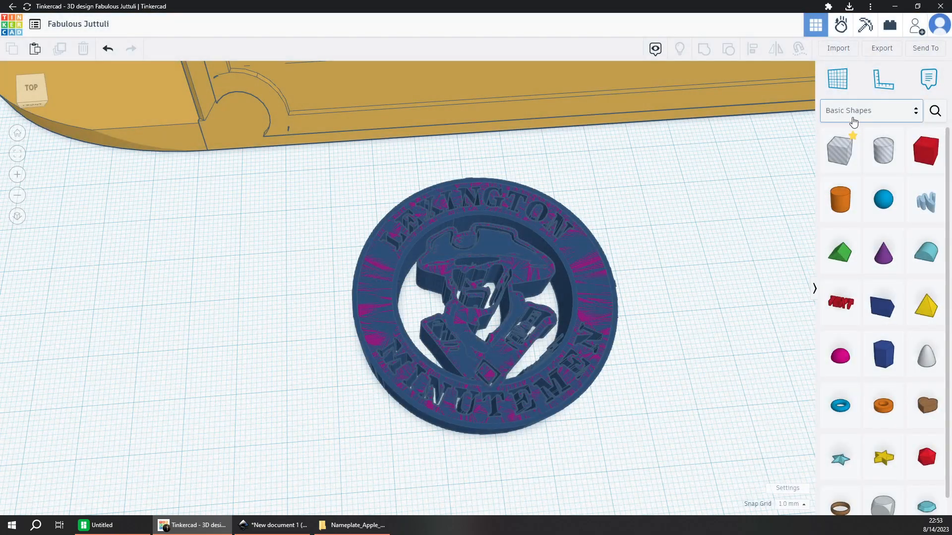
pyautogui.click(935, 110)
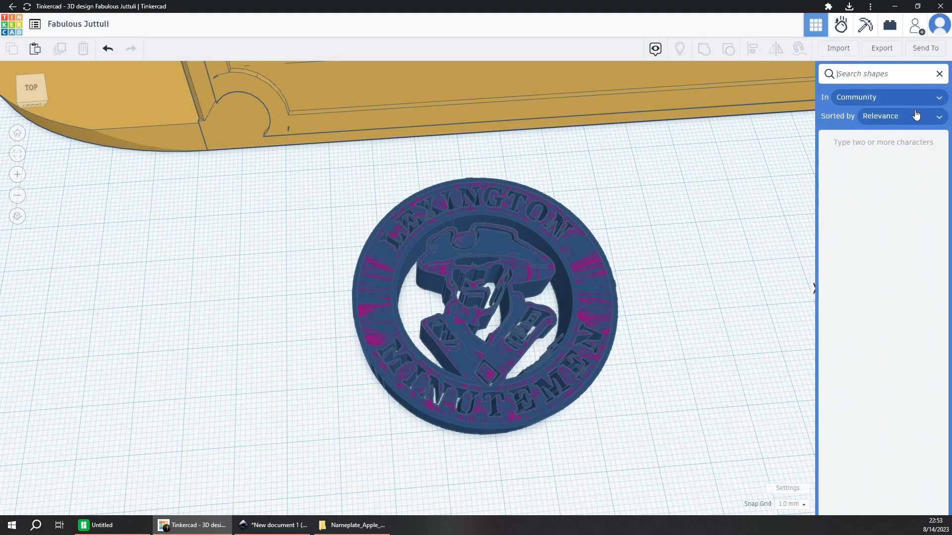
pyautogui.write('high res')
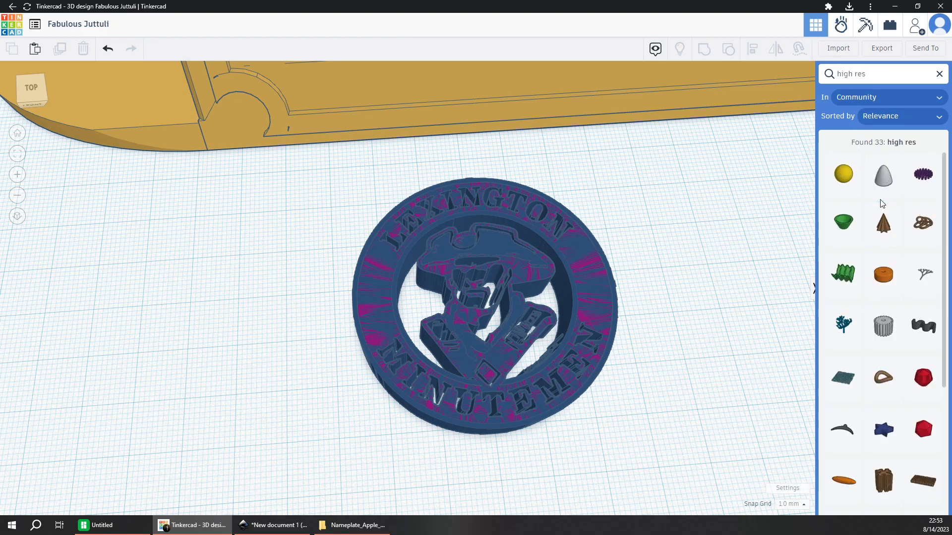
pyautogui.write('osuli')
pyautogui.press('BackSpace')
pyautogui.write('lution cyl')
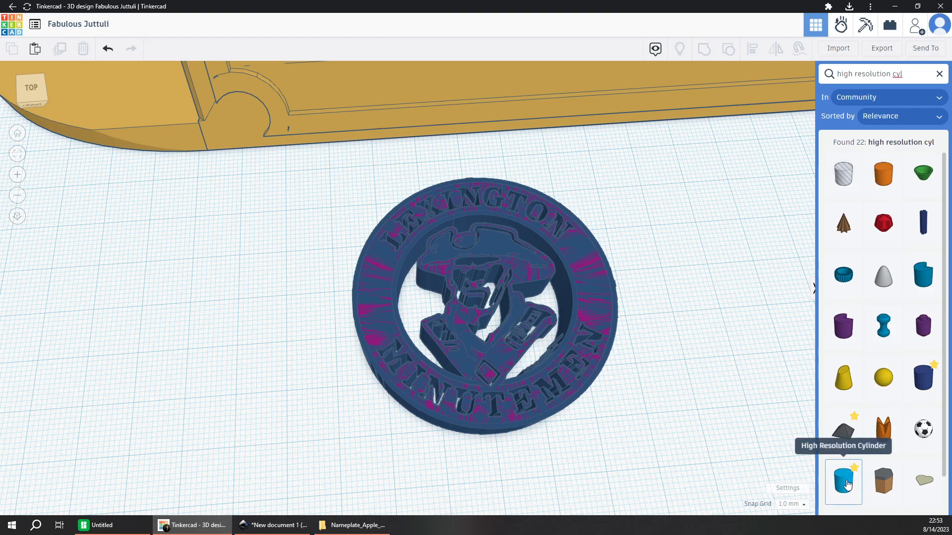
pyautogui.moveTo(847, 485); pyautogui.dragTo(233, 347)
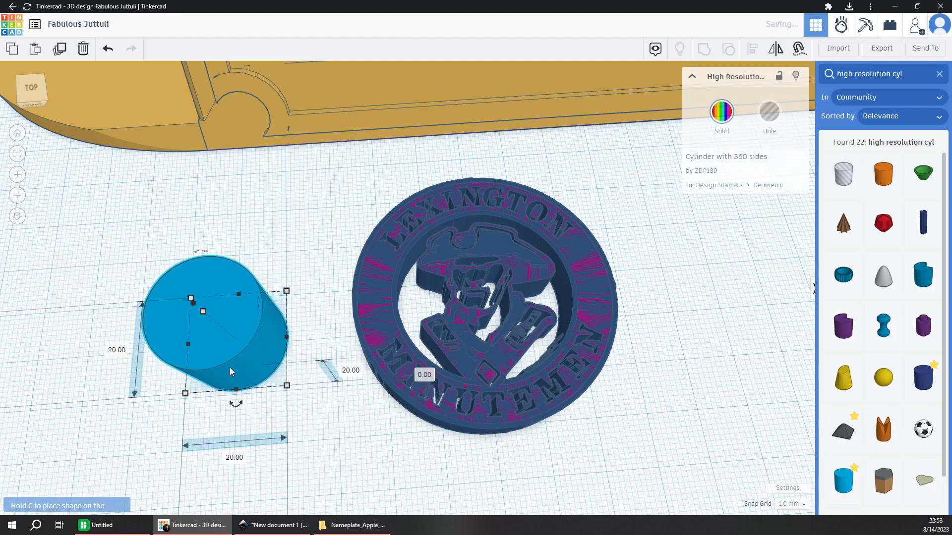
pyautogui.moveTo(233, 347); pyautogui.dragTo(433, 341, button='right')
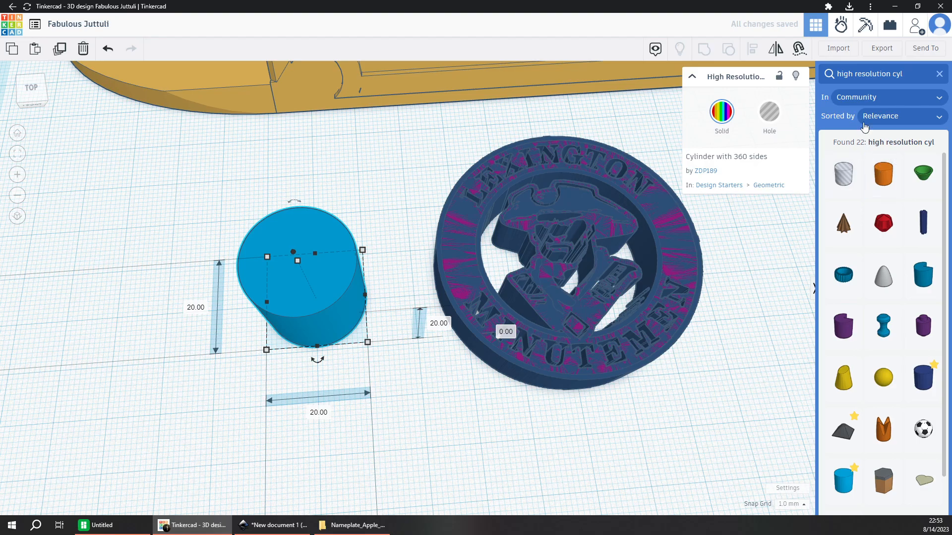
pyautogui.click(938, 74)
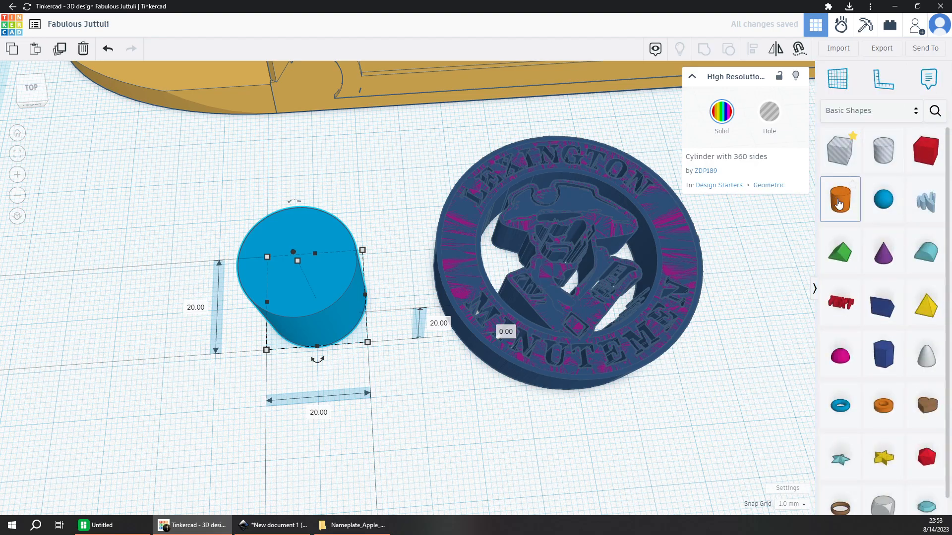
pyautogui.moveTo(848, 208); pyautogui.dragTo(385, 407)
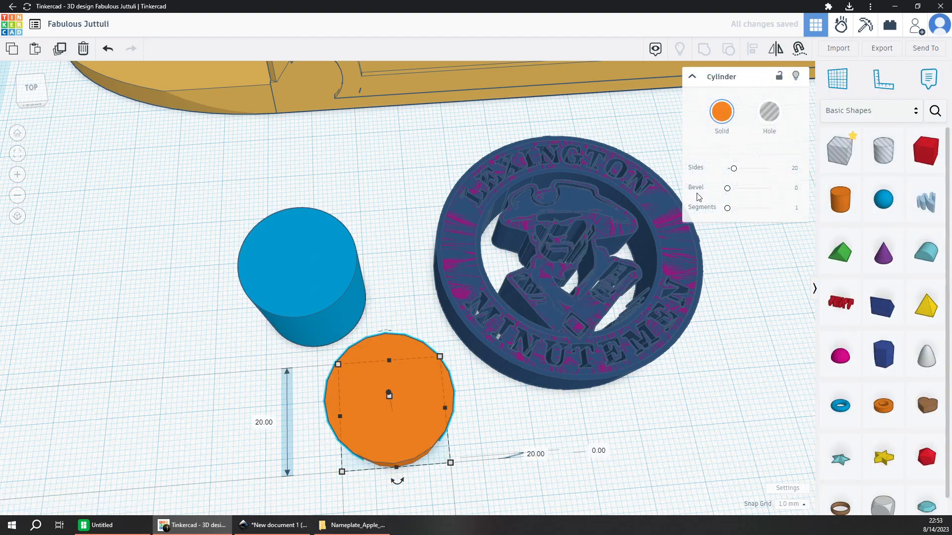
pyautogui.moveTo(733, 168); pyautogui.dragTo(770, 168)
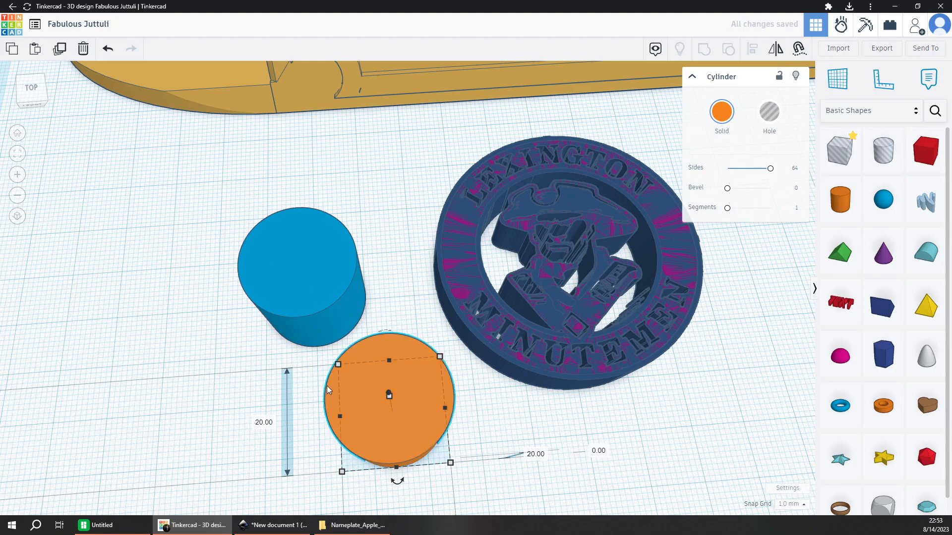
pyautogui.press('Delete')
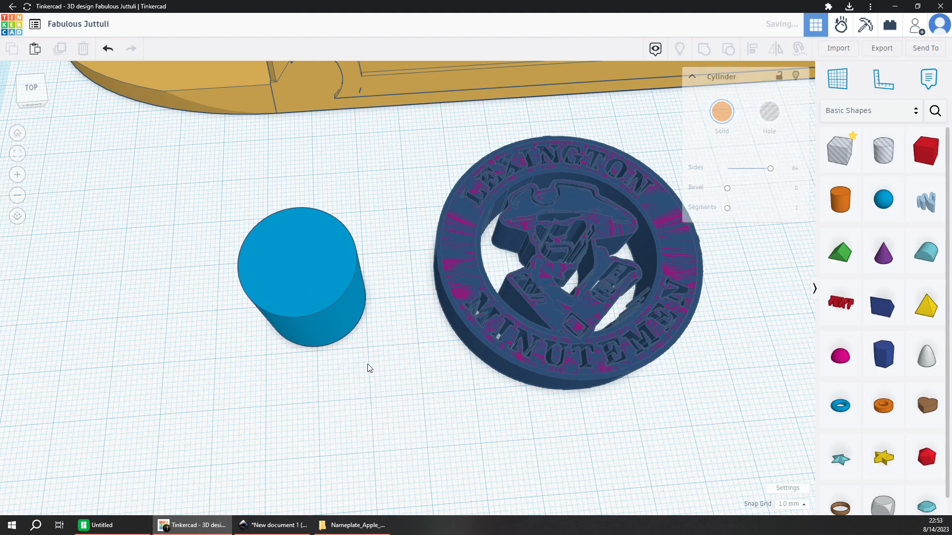
# Resize the high resolution cylinder's footprint to 60 mm by 60 mm.
pyautogui.click(307, 313)
pyautogui.click(198, 307)
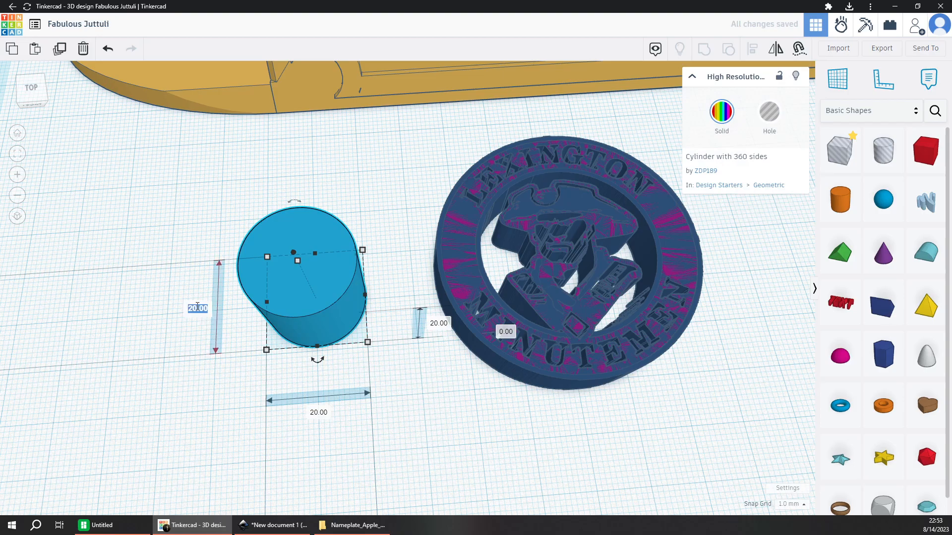
pyautogui.write('48')
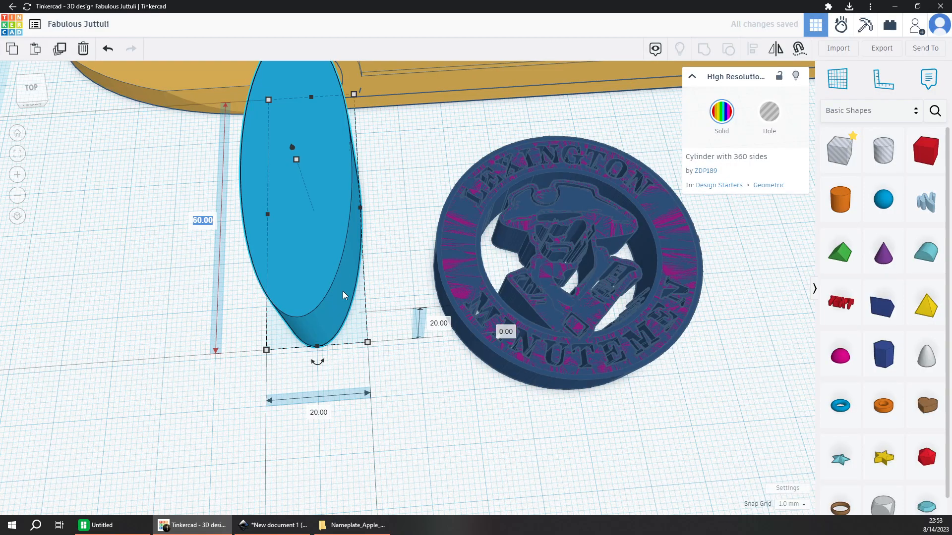
pyautogui.moveTo(338, 259); pyautogui.dragTo(401, 252, button='middle')
pyautogui.scroll(1, 415, 254)
pyautogui.scroll(-4, 415, 253)
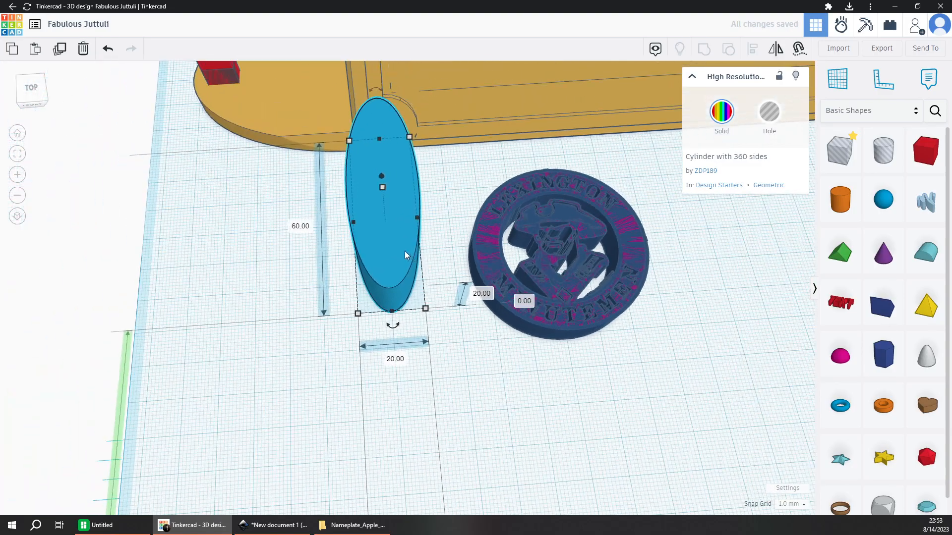
pyautogui.click(302, 229)
pyautogui.click(396, 358)
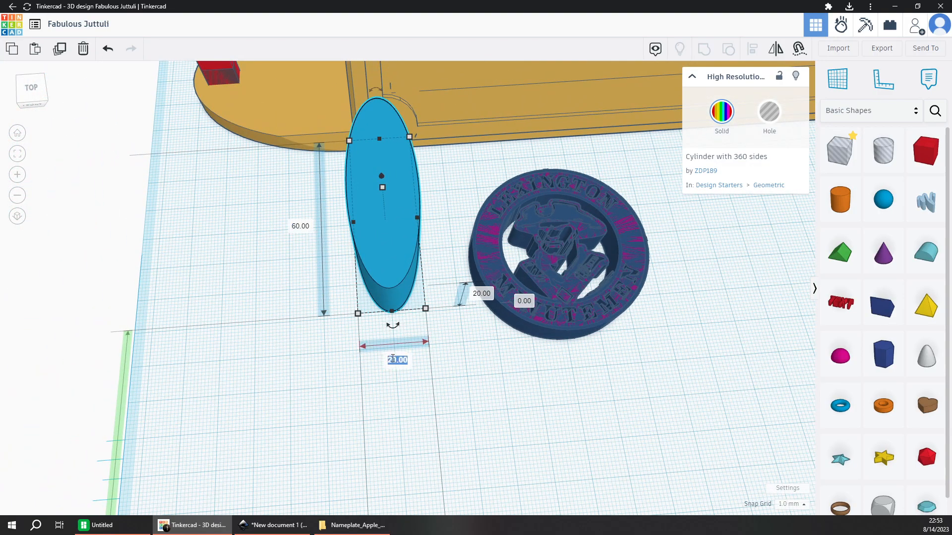
pyautogui.write('60')
pyautogui.press('Return')
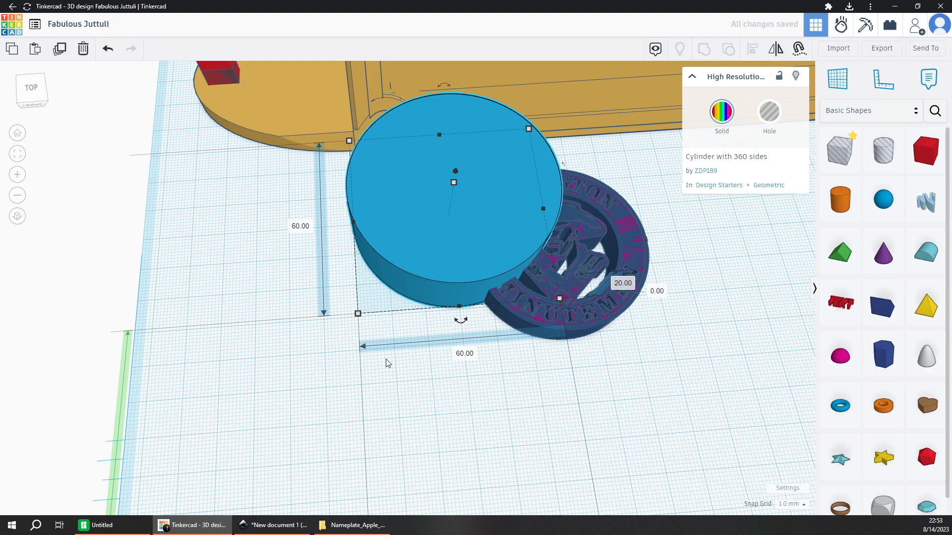
# Move the cylinder clear of the logo and set its height to 4.6 mm.
pyautogui.moveTo(400, 259); pyautogui.dragTo(318, 320)
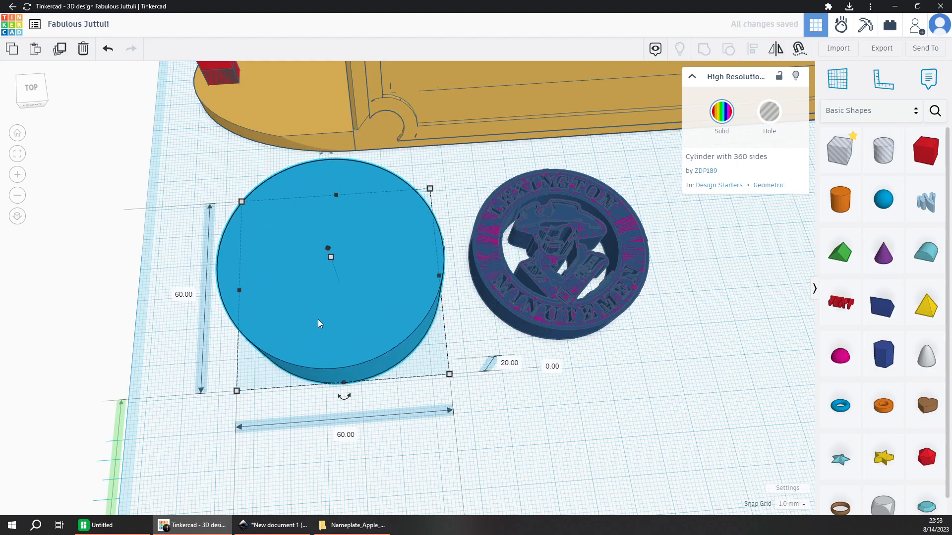
pyautogui.click(508, 364)
pyautogui.write('4.6')
pyautogui.press('Return')
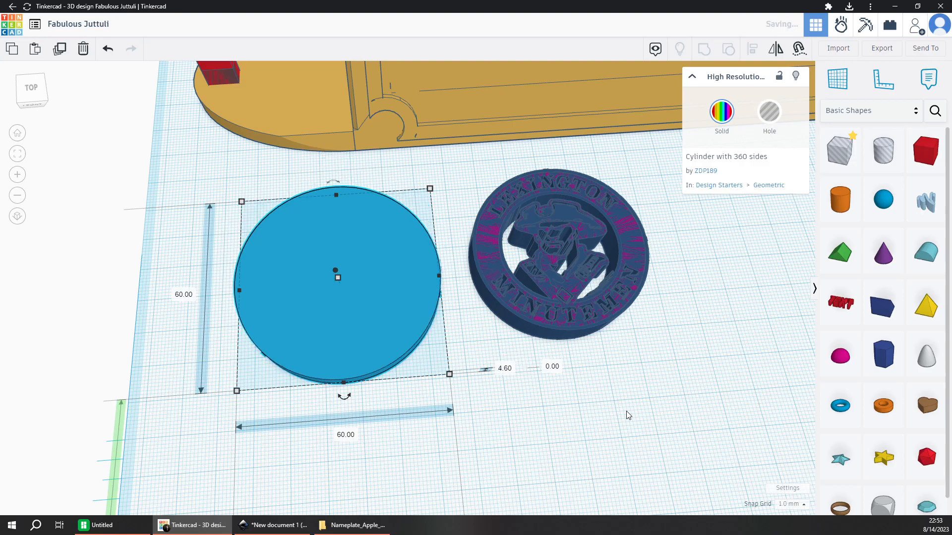
# Shift the two stacked logo layers apart so they only partly overlap, and set the dark blue layer's height to 0.2 mm.
pyautogui.moveTo(577, 412); pyautogui.dragTo(520, 363, button='right')
pyautogui.moveTo(519, 363); pyautogui.dragTo(485, 461)
pyautogui.moveTo(657, 360); pyautogui.dragTo(699, 426)
pyautogui.moveTo(570, 392); pyautogui.dragTo(498, 362, button='middle')
pyautogui.click(435, 430)
pyautogui.moveTo(509, 435); pyautogui.dragTo(481, 354, button='middle')
pyautogui.click(564, 398)
pyautogui.write('.2')
pyautogui.press('Return')
# Set the purple logo layer's height to 0.2 mm.
pyautogui.click(561, 332)
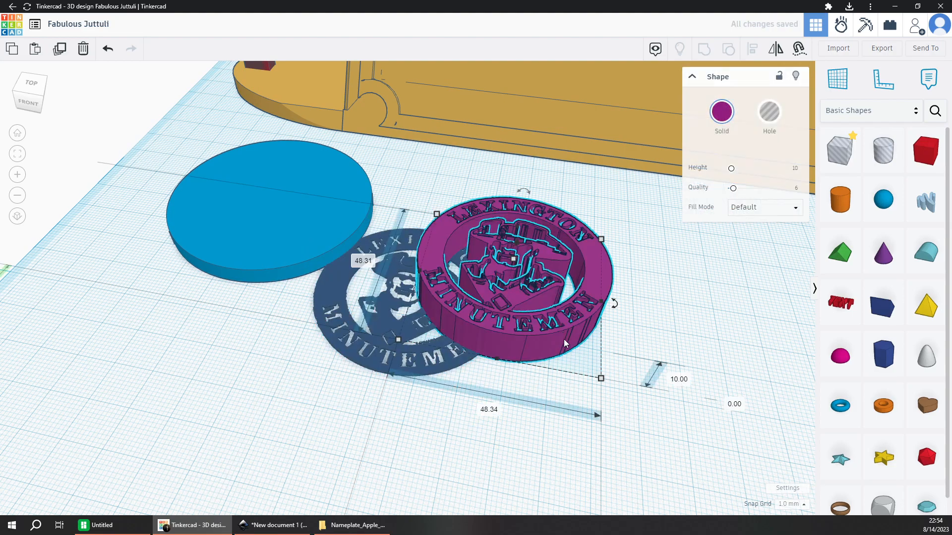
pyautogui.click(679, 380)
pyautogui.write('.2')
pyautogui.press('Return')
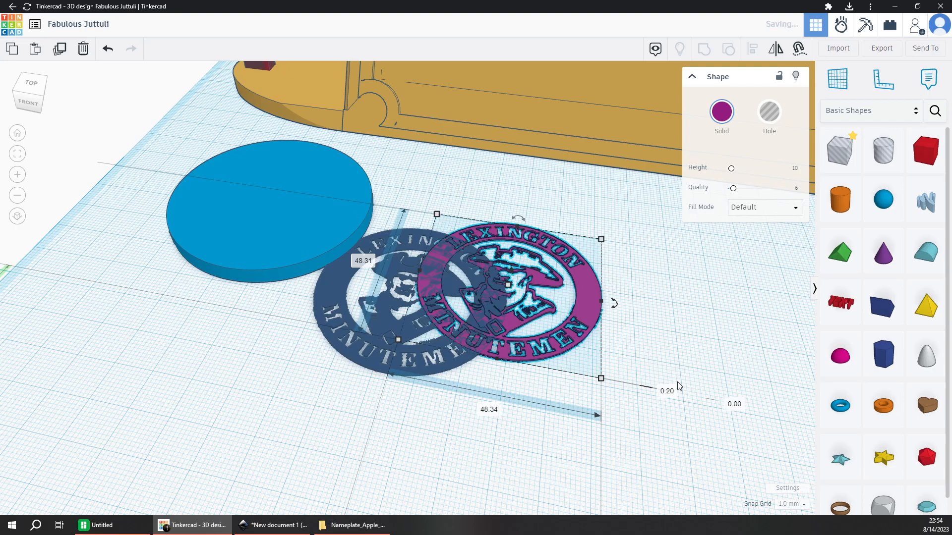
# Set the height of both the purple and the dark blue logo layers to 0.4 mm.
pyautogui.click(667, 392)
pyautogui.write('.4')
pyautogui.press('Return')
pyautogui.click(453, 362)
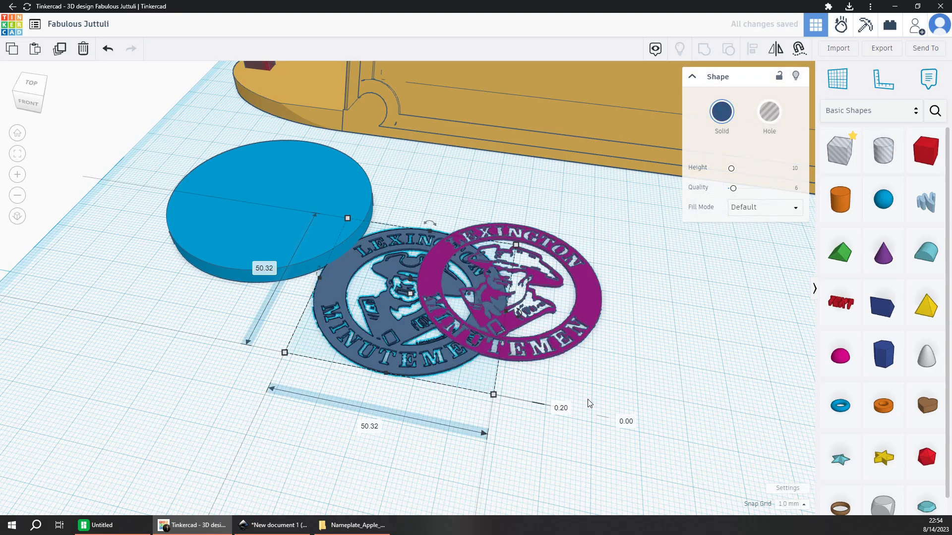
pyautogui.click(564, 408)
pyautogui.press('Return')
pyautogui.click(564, 409)
pyautogui.write('0.4')
pyautogui.press('Return')
pyautogui.click(614, 399)
pyautogui.moveTo(450, 382); pyautogui.dragTo(517, 350, button='right')
pyautogui.moveTo(431, 347); pyautogui.dragTo(427, 348)
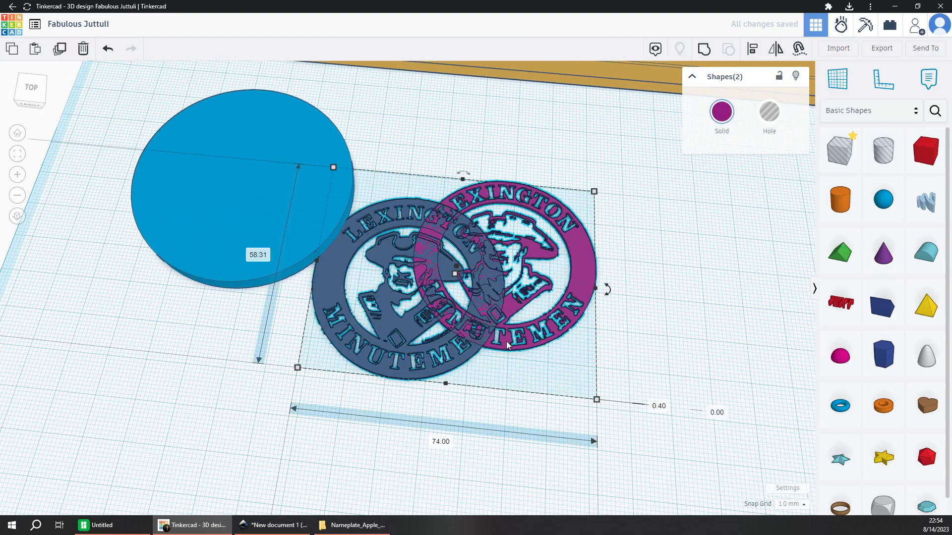
pyautogui.click(504, 370)
# Recolor the high resolution cylinder white.
pyautogui.click(290, 250)
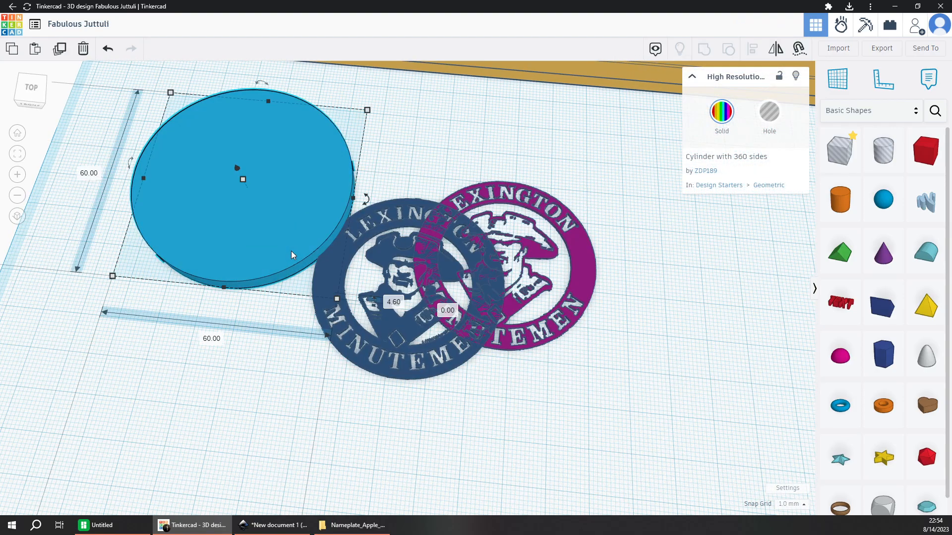
pyautogui.click(722, 112)
pyautogui.click(810, 195)
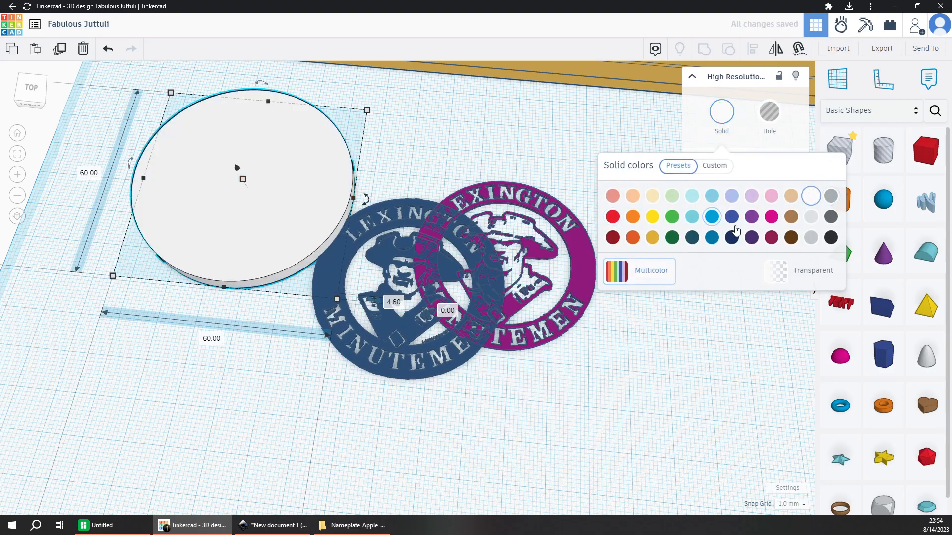
# Set the white disc's height to 4.4 mm.
pyautogui.click(504, 350)
pyautogui.click(506, 334)
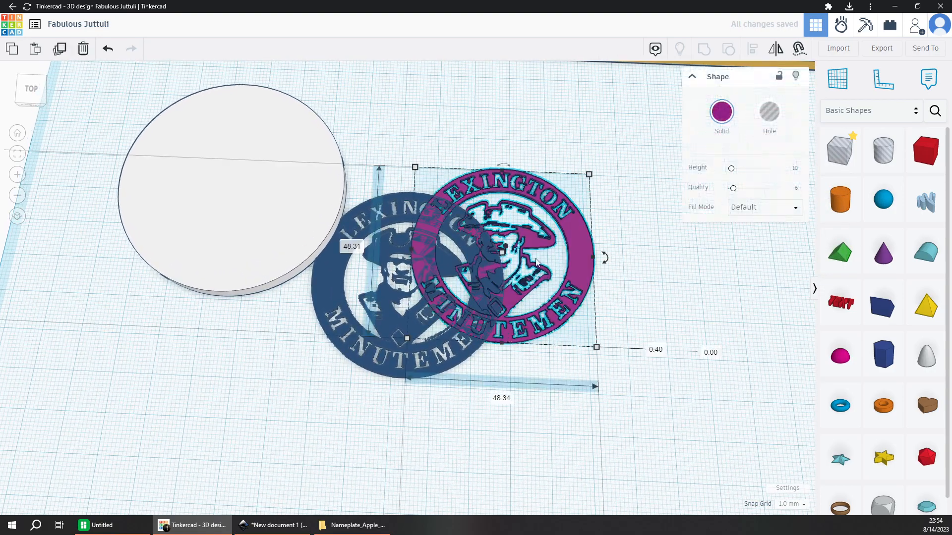
pyautogui.moveTo(493, 228); pyautogui.dragTo(482, 250, button='right')
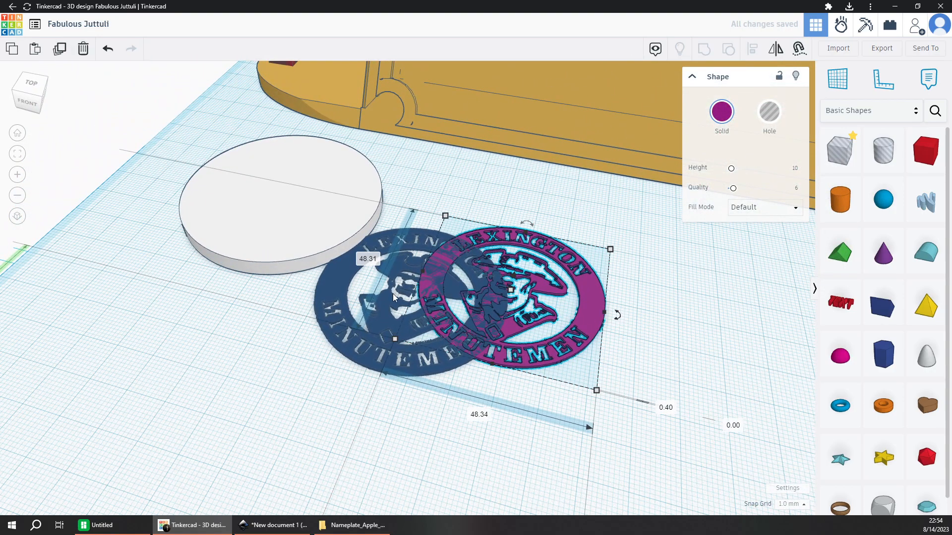
pyautogui.click(283, 232)
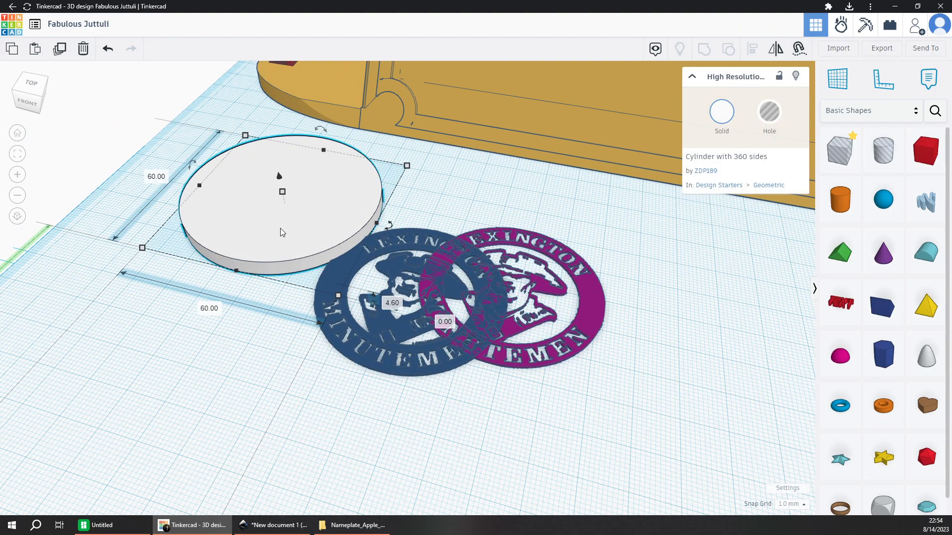
pyautogui.click(395, 304)
pyautogui.write('4.4')
pyautogui.press('Return')
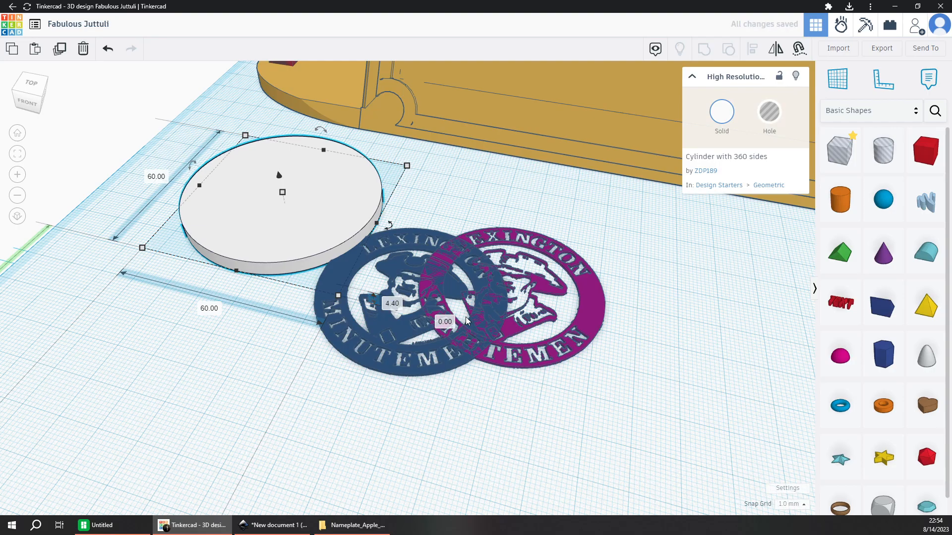
# Place a workplane on the white disc's top face and raise the dark blue logo layer onto that level.
pyautogui.click(388, 366)
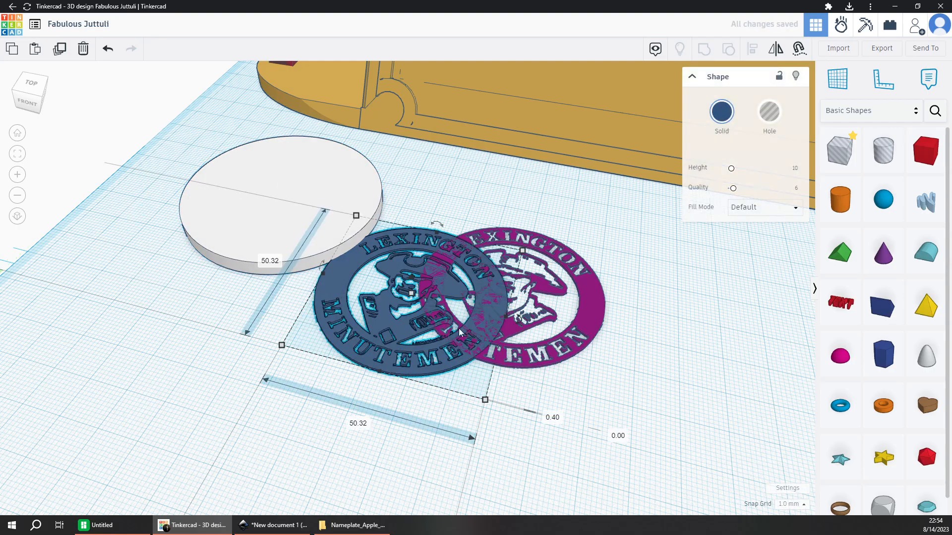
pyautogui.click(285, 227)
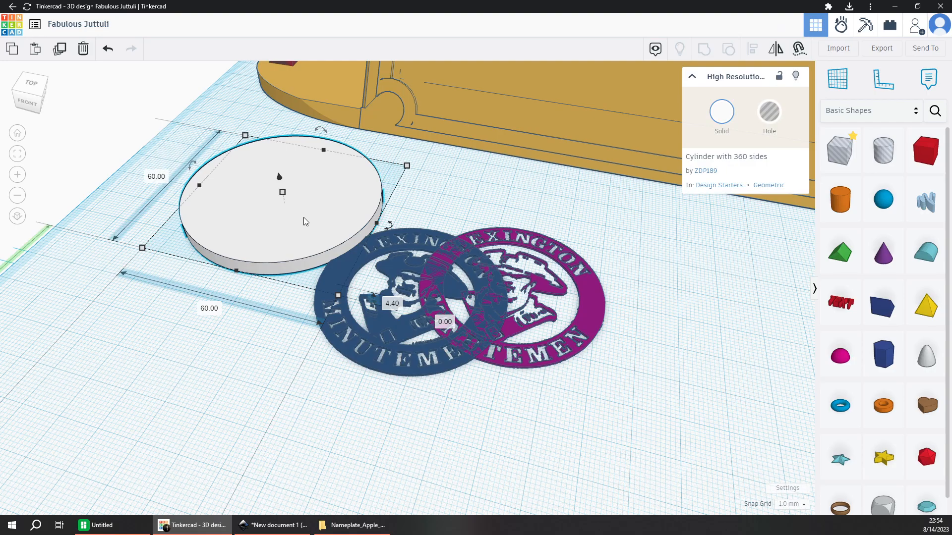
pyautogui.moveTo(305, 221)
pyautogui.mouseDown()
pyautogui.moveTo(328, 212)
pyautogui.moveTo(320, 228)
pyautogui.mouseUp()
pyautogui.click(354, 343)
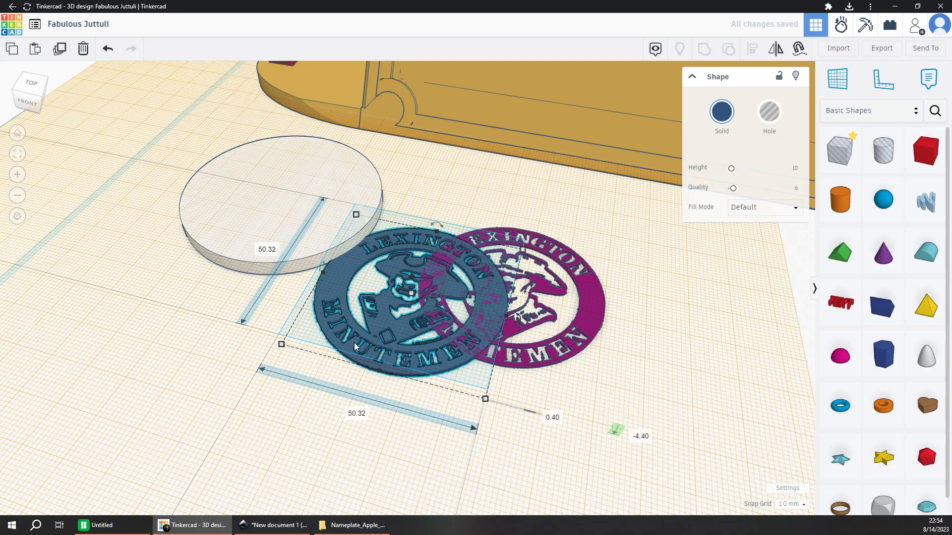
pyautogui.click(337, 380)
# Set the workplane on top of the raised dark blue logo layer and bring the purple layer onto it.
pyautogui.press('w')
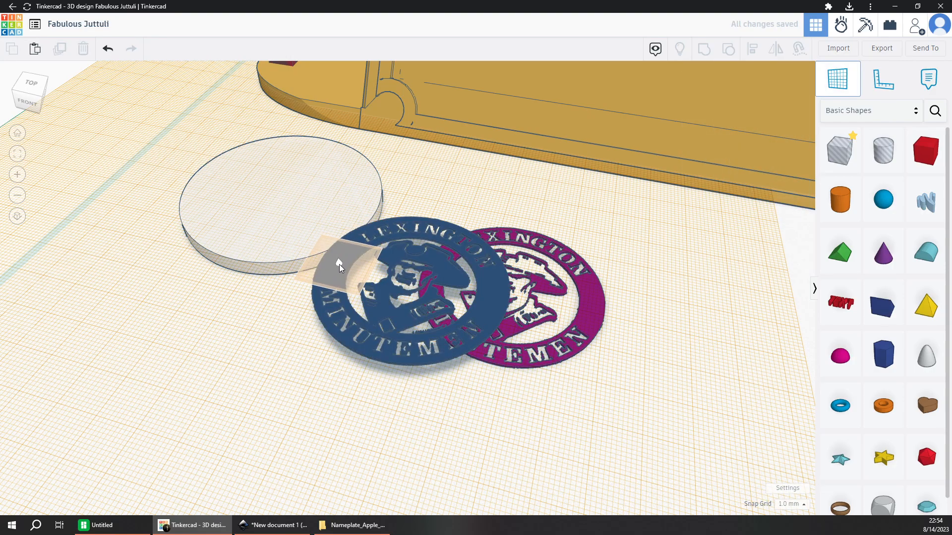
pyautogui.click(339, 263)
pyautogui.click(597, 319)
pyautogui.press('d')
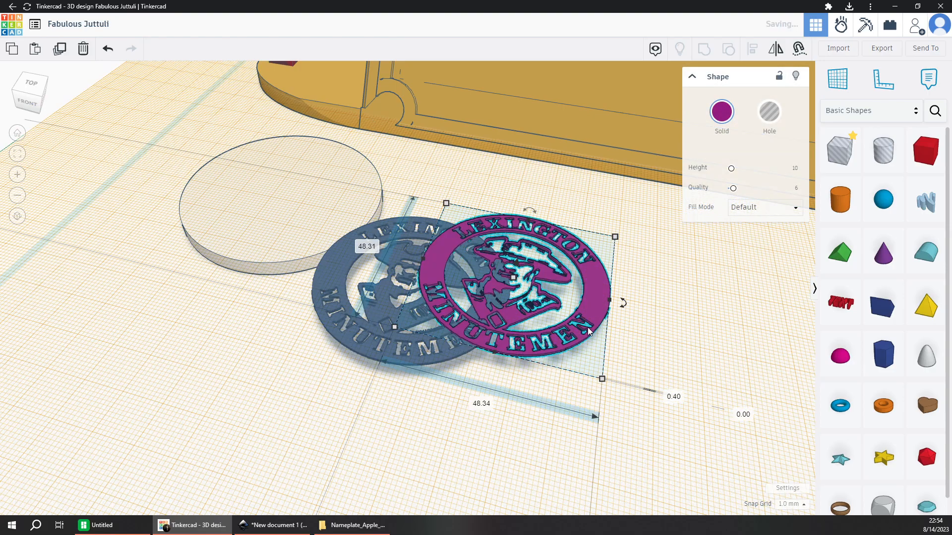
# Return the workplane from the logo layers to the base grid.
pyautogui.click(549, 407)
pyautogui.moveTo(473, 367); pyautogui.dragTo(501, 397, button='right')
pyautogui.press('w')
pyautogui.click(518, 337)
pyautogui.scroll(3, 501, 399)
pyautogui.scroll(-4, 501, 405)
# Center the white disc and both logo layers on one another along width and depth.
pyautogui.moveTo(560, 415); pyautogui.dragTo(226, 251)
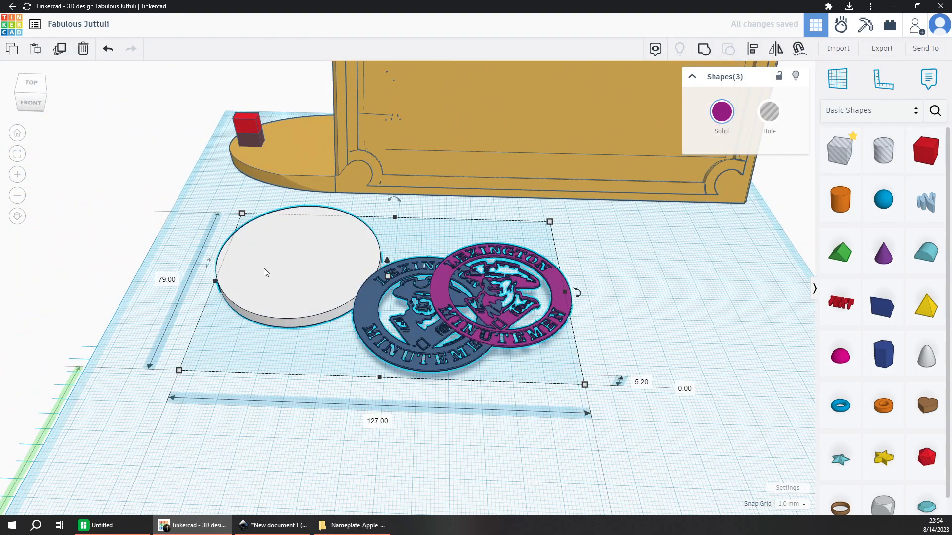
pyautogui.press('l')
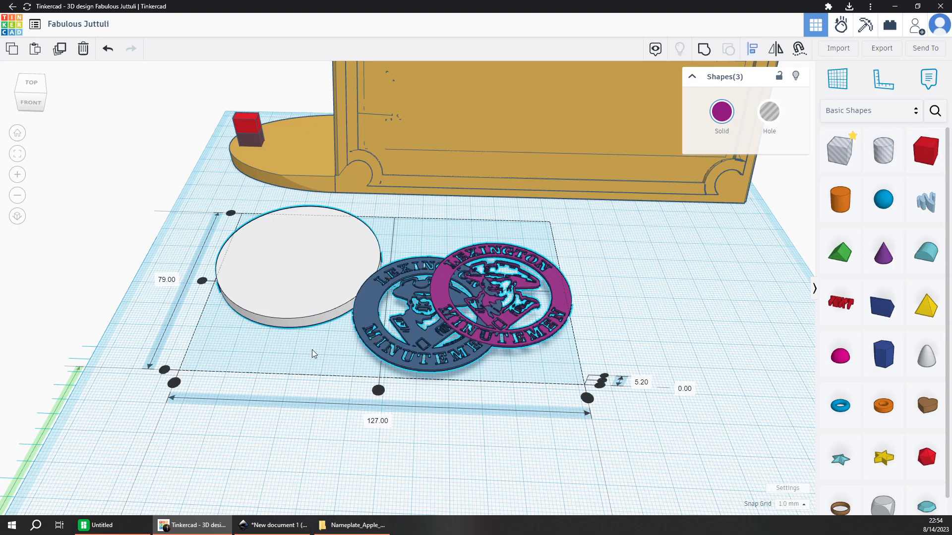
pyautogui.click(377, 389)
pyautogui.click(293, 284)
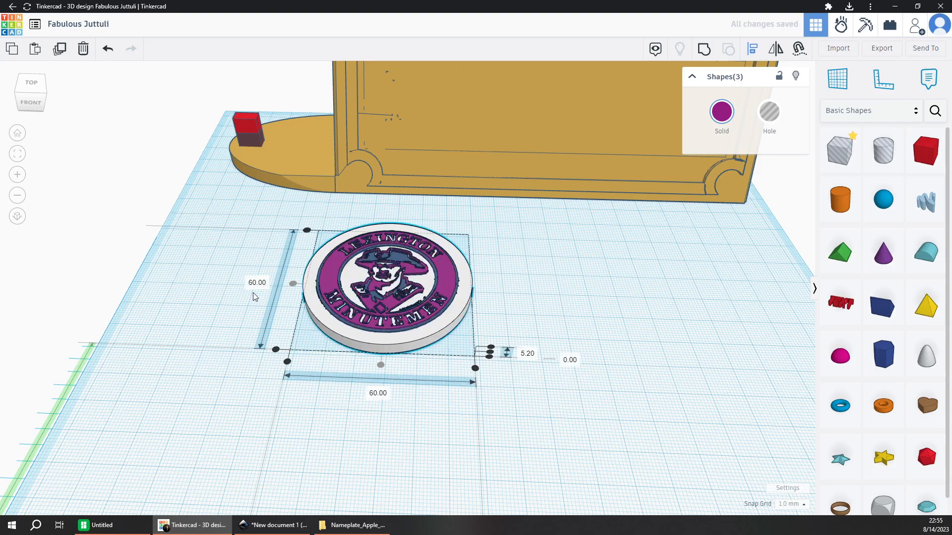
pyautogui.click(206, 295)
# Select the purple and dark blue logo layers together and scale them up proportionally to about 59.7 mm across.
pyautogui.moveTo(206, 295); pyautogui.dragTo(198, 357, button='right')
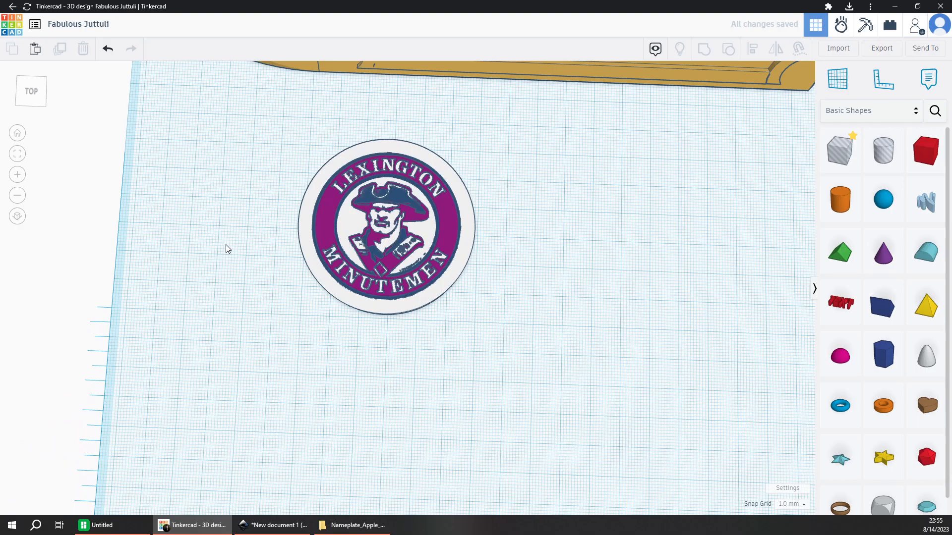
pyautogui.scroll(5, 225, 245)
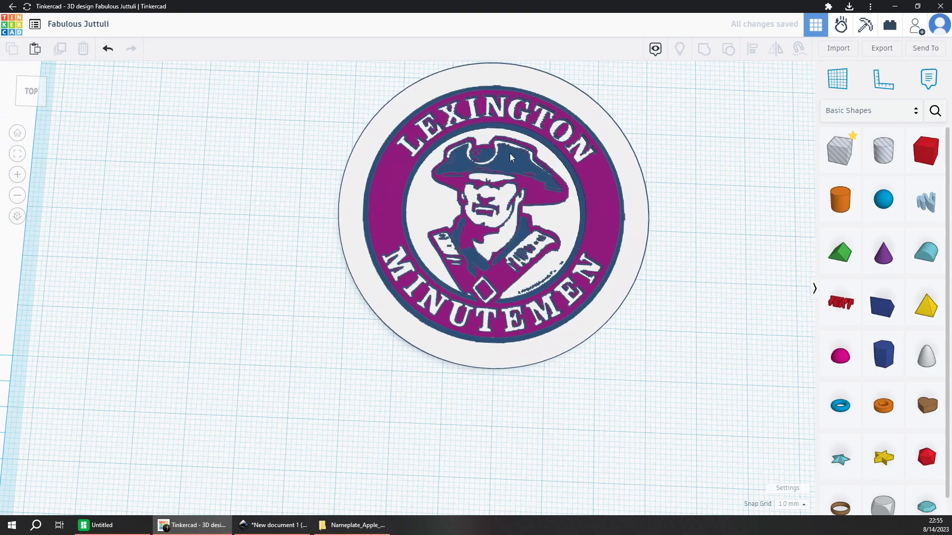
pyautogui.click(511, 156)
pyautogui.keyDown('shift'); pyautogui.click(590, 199); pyautogui.keyUp('shift')
pyautogui.scroll(2, 567, 199)
pyautogui.scroll(-5, 569, 203)
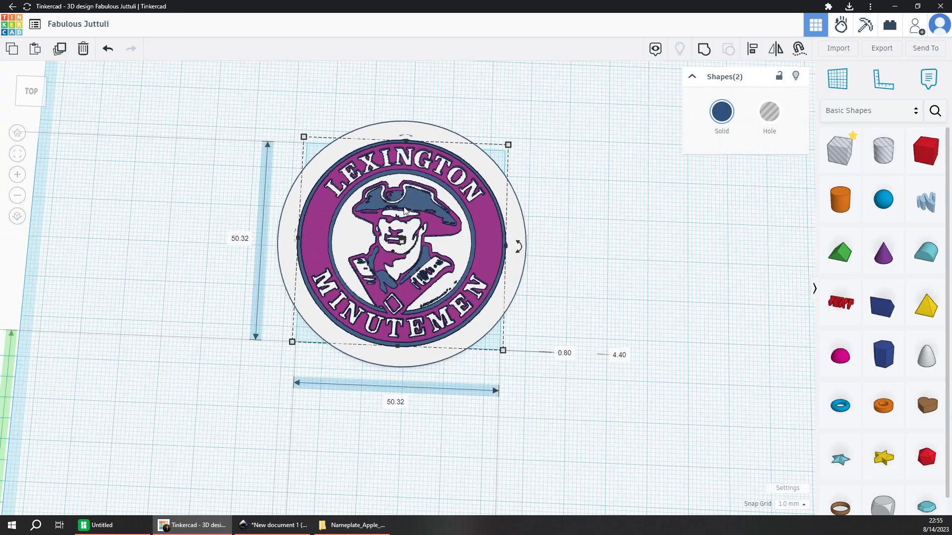
pyautogui.click(259, 129)
pyautogui.moveTo(208, 102); pyautogui.dragTo(511, 385)
pyautogui.click(591, 361)
pyautogui.click(478, 272)
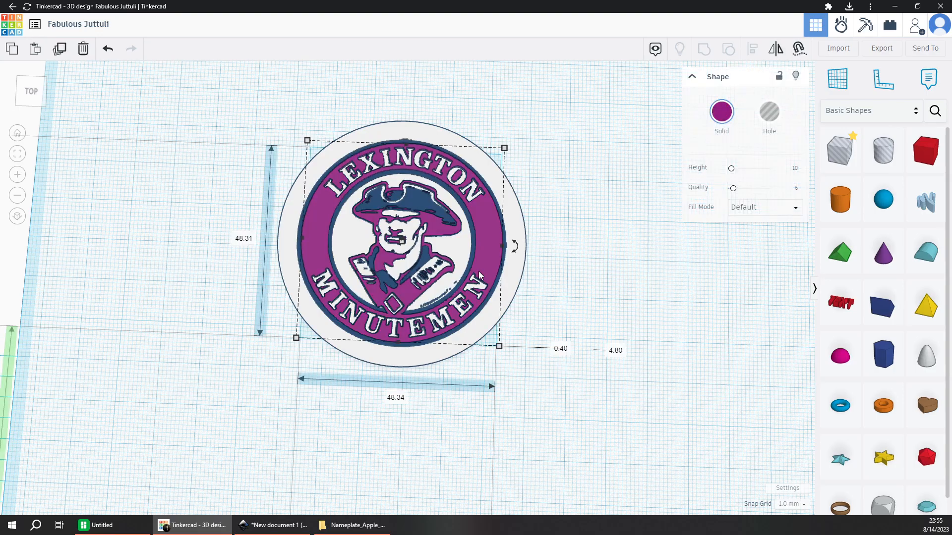
pyautogui.keyDown('shift'); pyautogui.click(415, 203); pyautogui.keyUp('shift')
pyautogui.moveTo(550, 340); pyautogui.dragTo(511, 281, button='right')
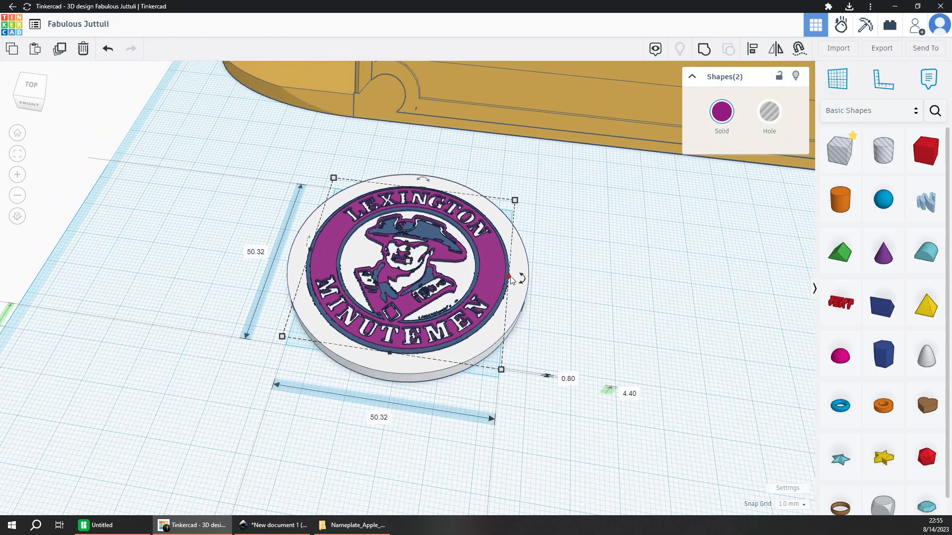
pyautogui.moveTo(501, 369); pyautogui.dragTo(541, 416)
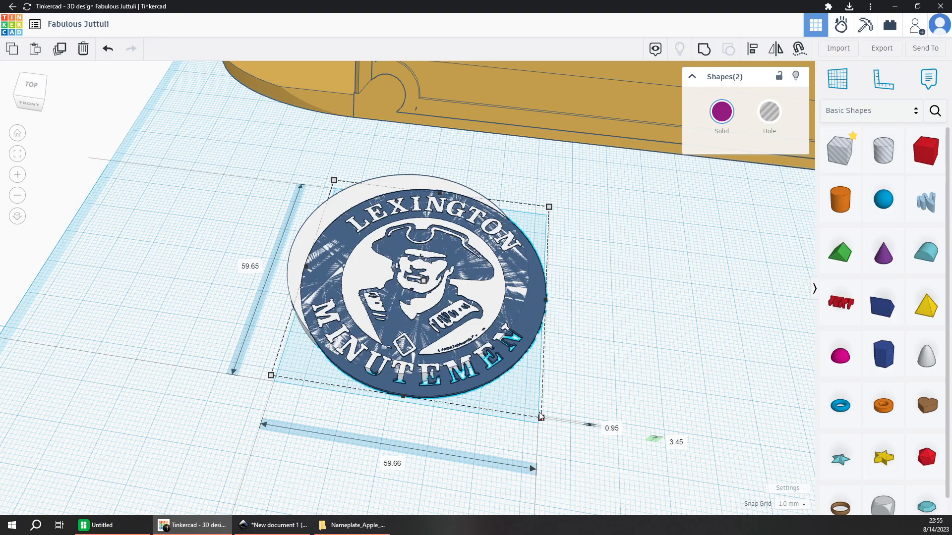
pyautogui.moveTo(541, 415); pyautogui.dragTo(418, 279)
pyautogui.moveTo(500, 396); pyautogui.dragTo(521, 415)
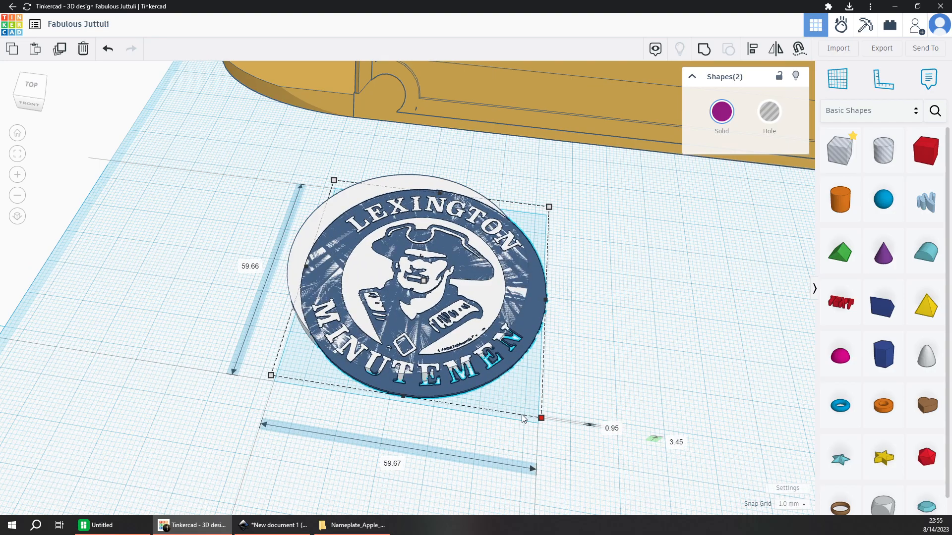
# Set the length and width of the combined logo layers to 60 mm each.
pyautogui.click(251, 267)
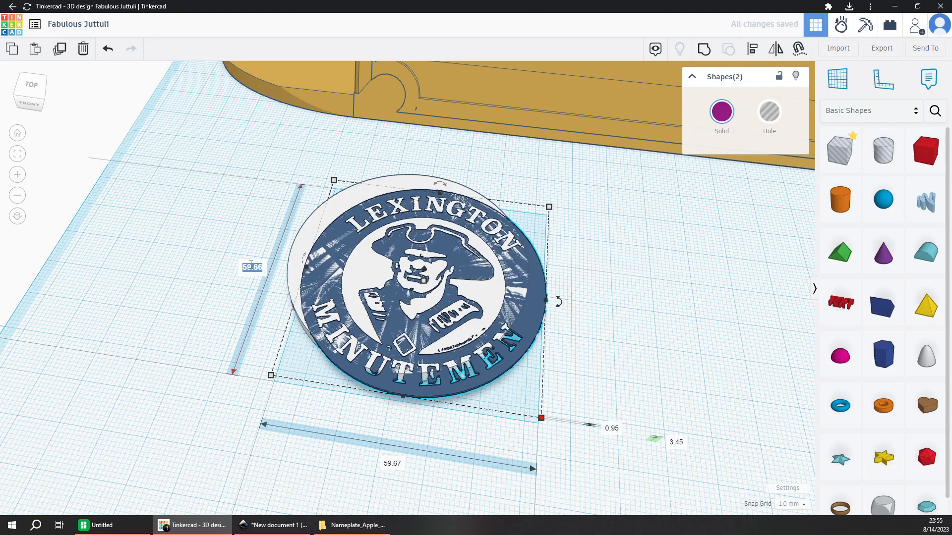
pyautogui.write('60')
pyautogui.press('Return')
pyautogui.click(395, 466)
pyautogui.write('60')
pyautogui.press('Return')
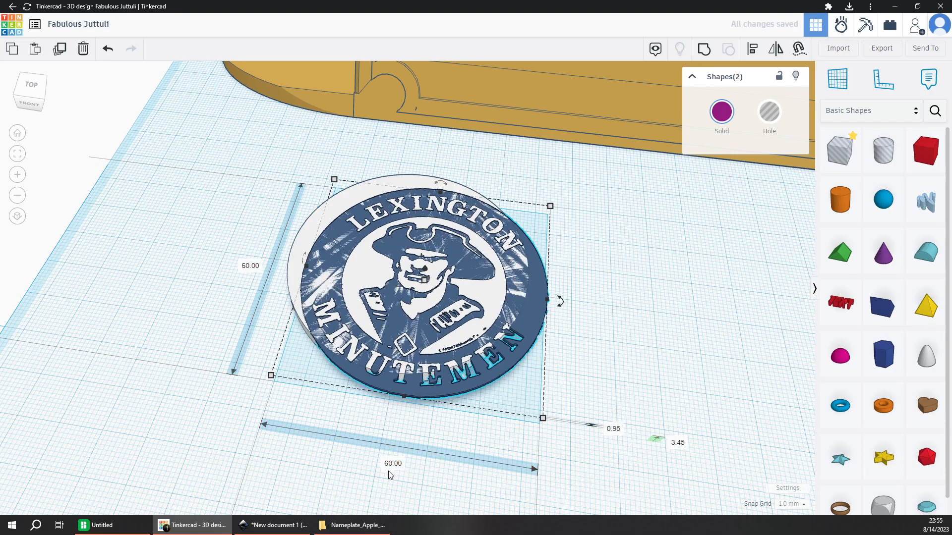
pyautogui.click(633, 362)
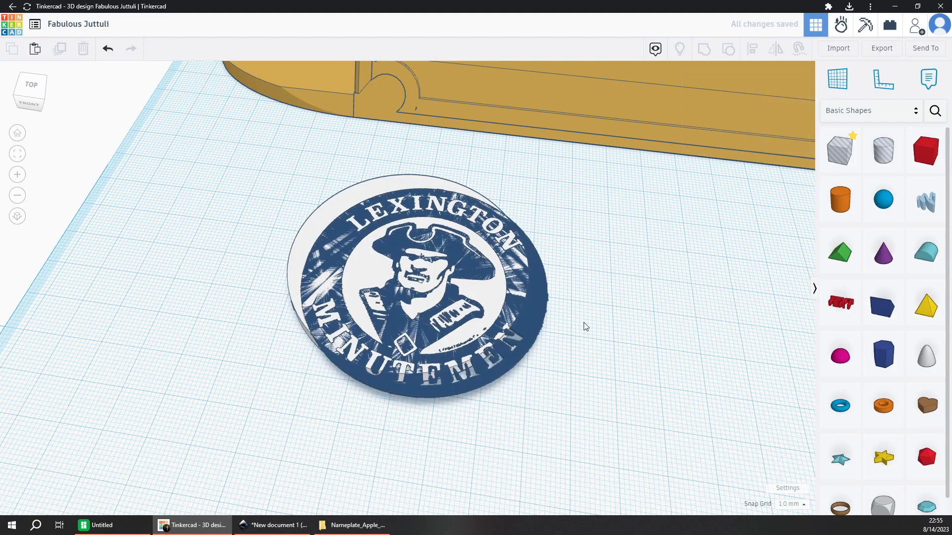
# Move the logo layers apart and set the purple layer's height to 0.40 mm.
pyautogui.moveTo(602, 350); pyautogui.dragTo(521, 308, button='right')
pyautogui.click(535, 308)
pyautogui.hotkey('shift', 'Left')
pyautogui.hotkey('shift', 'Down')
pyautogui.hotkey('shift', 'Down')
pyautogui.moveTo(530, 323); pyautogui.dragTo(638, 388)
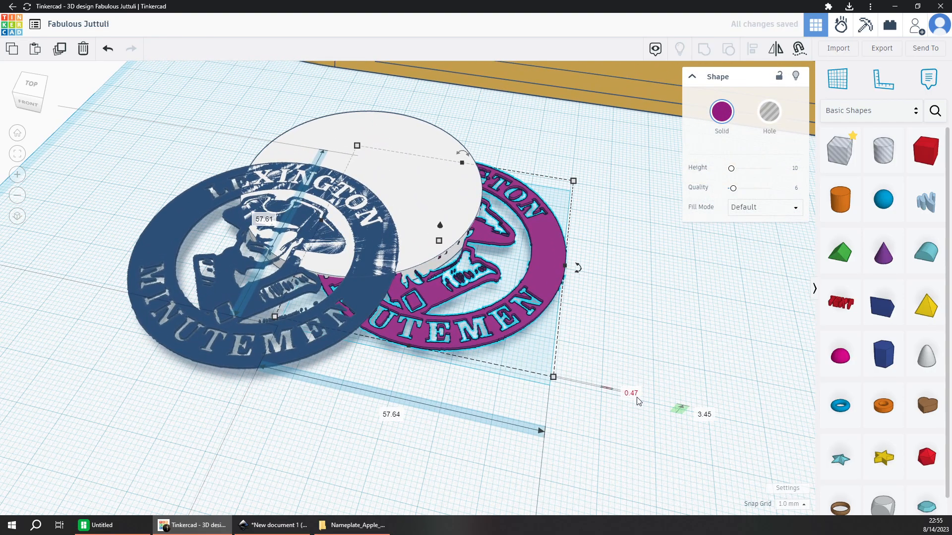
pyautogui.write('.40')
pyautogui.press('Return')
# Set the dark blue logo layer's height to 0.4 mm.
pyautogui.click(329, 331)
pyautogui.click(433, 417)
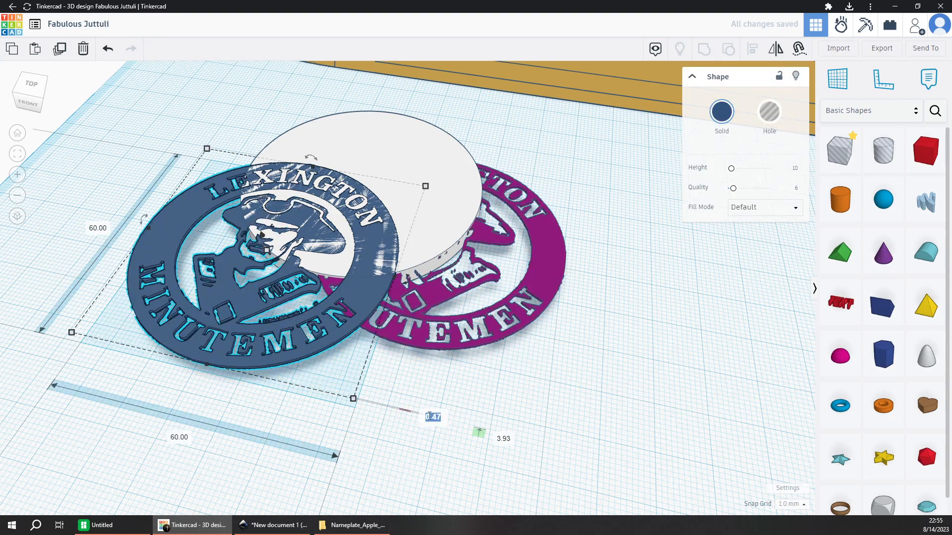
pyautogui.write('40')
pyautogui.press('Return')
pyautogui.click(436, 363)
pyautogui.write('.4')
pyautogui.press('Return')
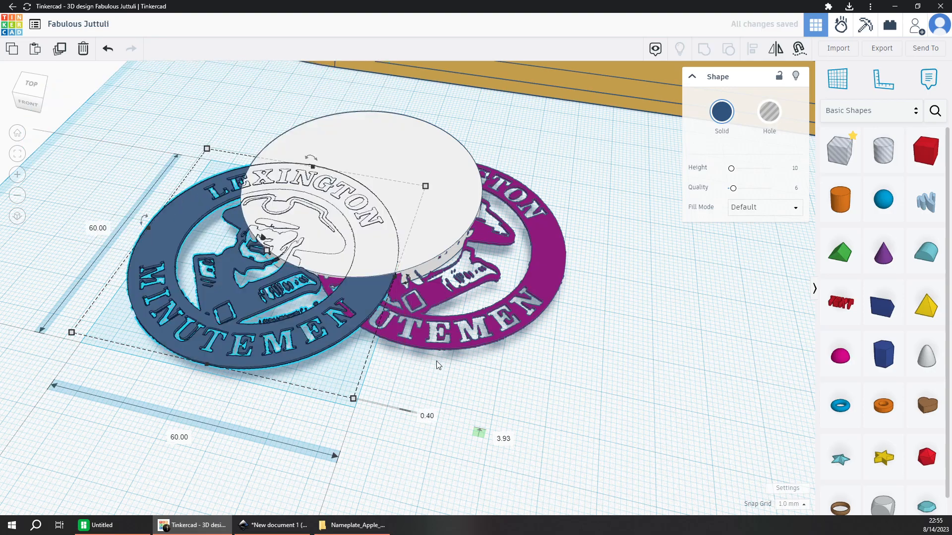
# Place a workplane on the white disc's top face and drop the dark blue layer onto it.
pyautogui.press('w')
pyautogui.click(455, 190)
pyautogui.press('d')
# Set the workplane on the dark blue layer's top face and drop the purple layer onto it.
pyautogui.press('w')
pyautogui.click(370, 291)
pyautogui.click(548, 274)
pyautogui.press('d')
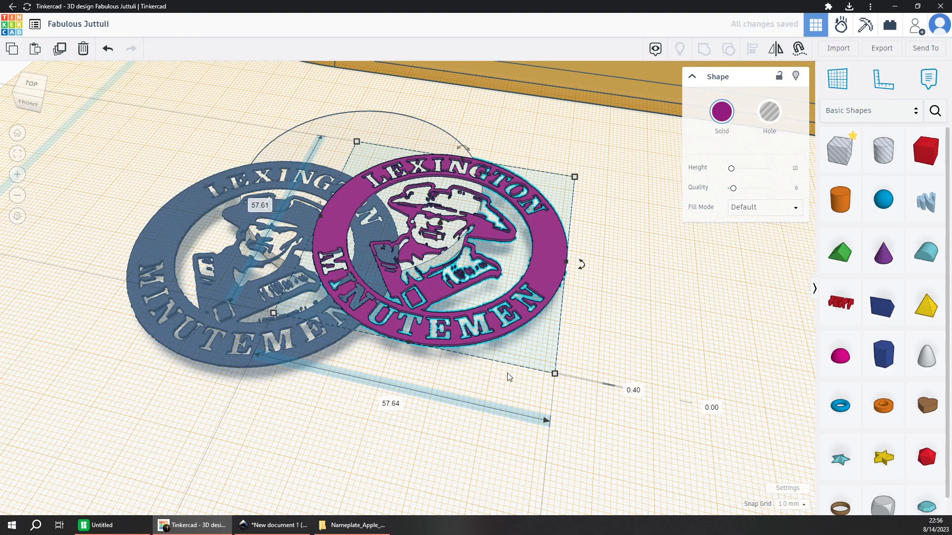
# Select the disc with both enlarged logo layers and align their centers in both horizontal directions.
pyautogui.click(464, 385)
pyautogui.moveTo(465, 388); pyautogui.dragTo(221, 203)
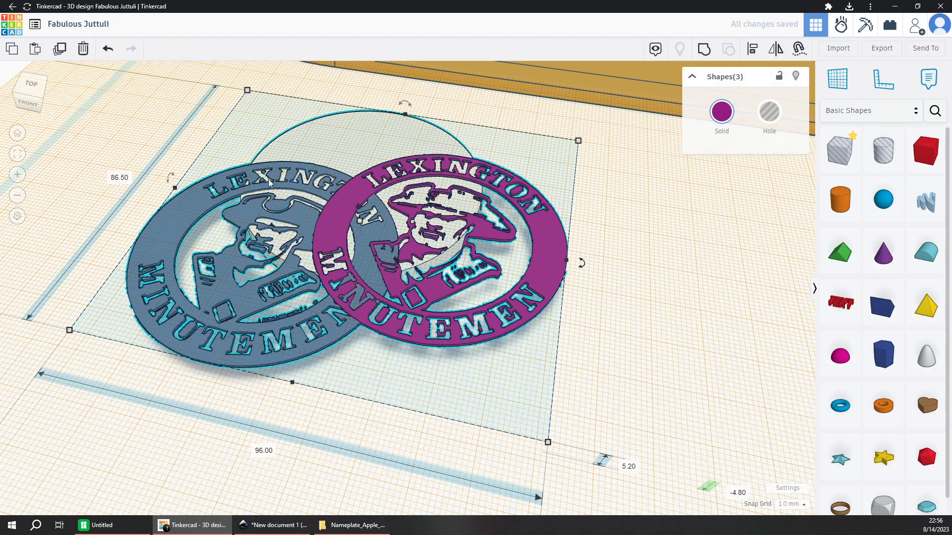
pyautogui.press('l')
pyautogui.click(285, 398)
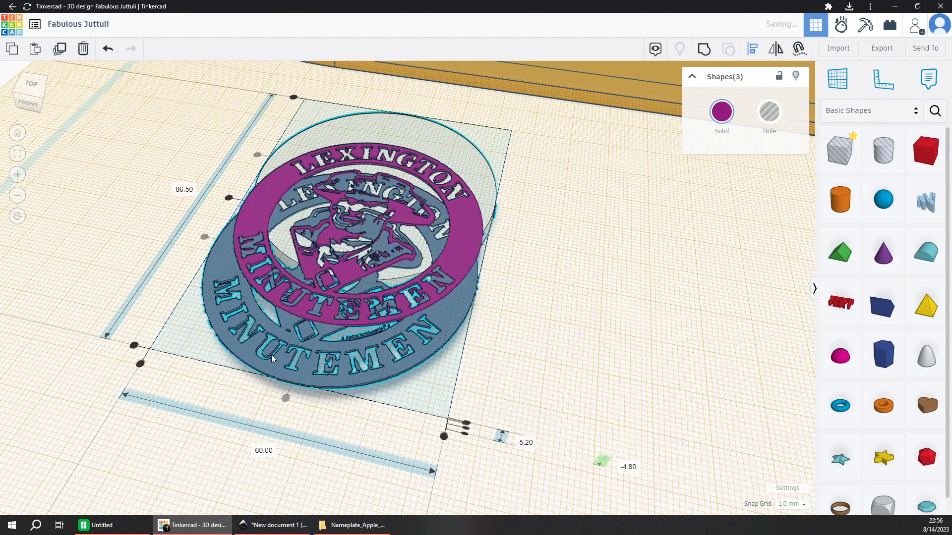
pyautogui.click(229, 198)
pyautogui.click(141, 250)
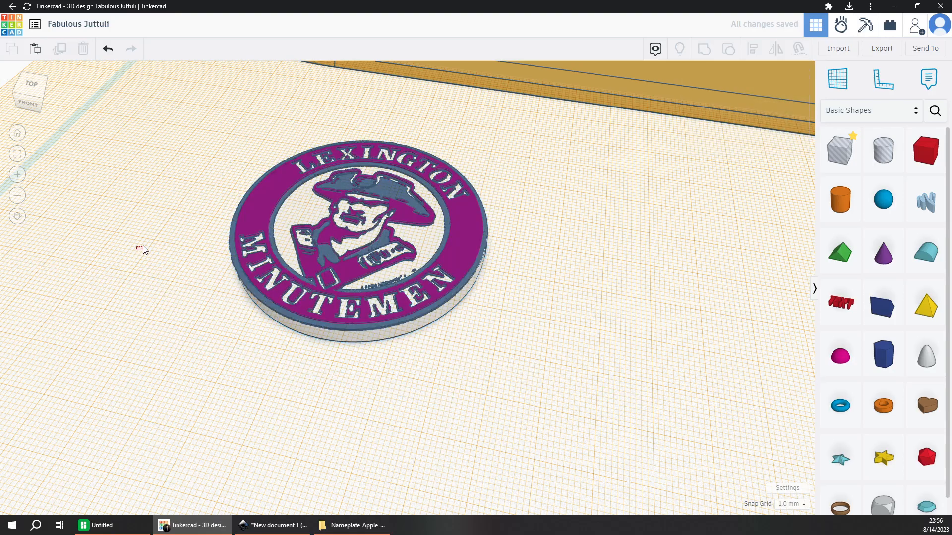
# Examine the stacked purple, dark blue and white layers of the logo up close from low and high angles.
pyautogui.moveTo(144, 250); pyautogui.dragTo(243, 356, button='right')
pyautogui.moveTo(213, 397); pyautogui.dragTo(16, 337, button='right')
pyautogui.scroll(10, 422, 268)
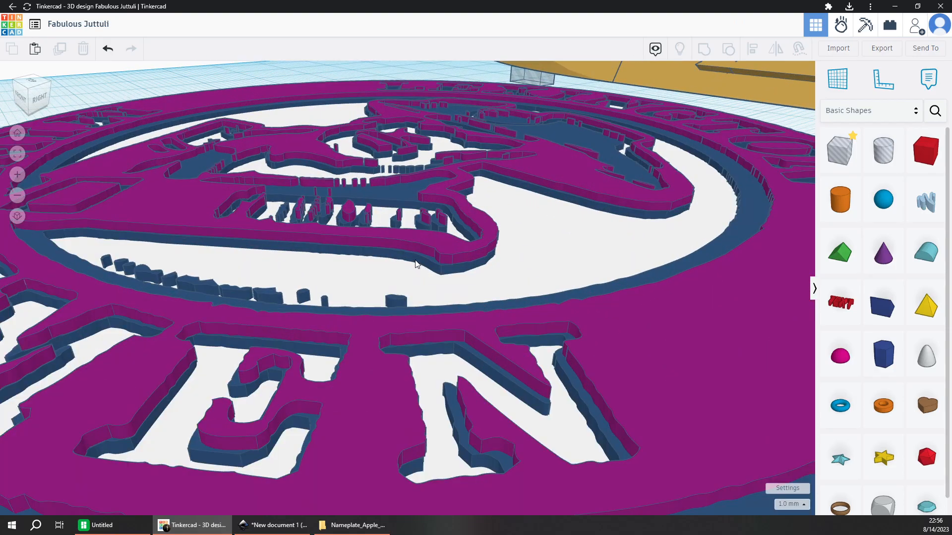
pyautogui.scroll(-10, 416, 263)
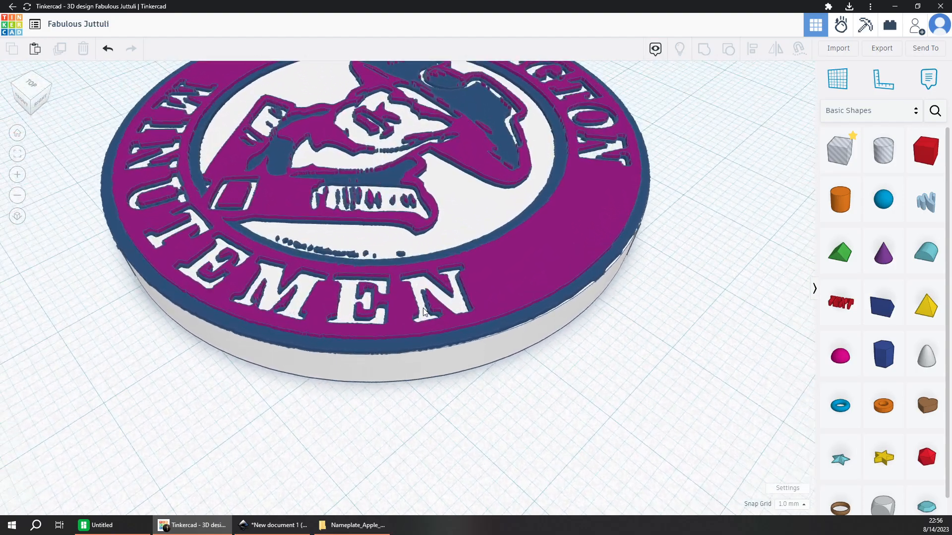
pyautogui.scroll(3, 426, 317)
pyautogui.moveTo(431, 325); pyautogui.dragTo(431, 267, button='right')
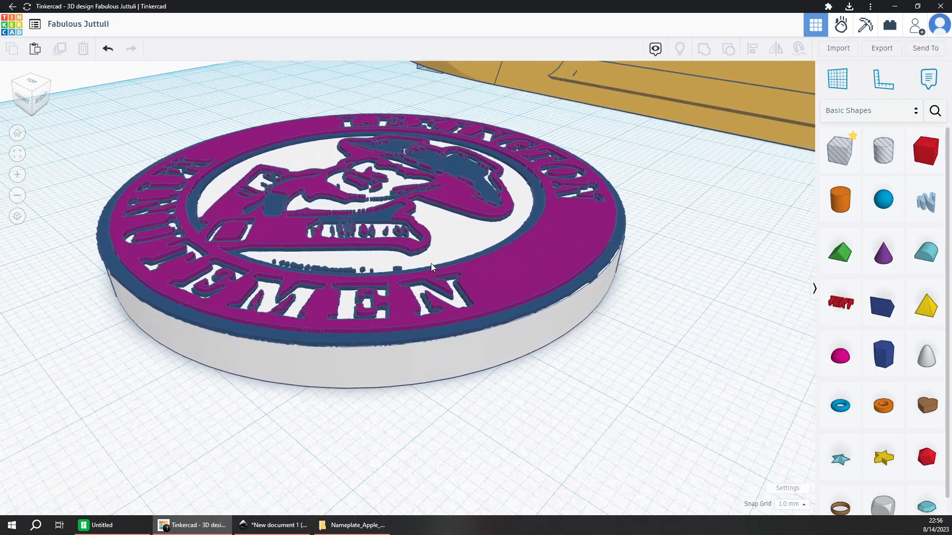
pyautogui.scroll(3, 428, 263)
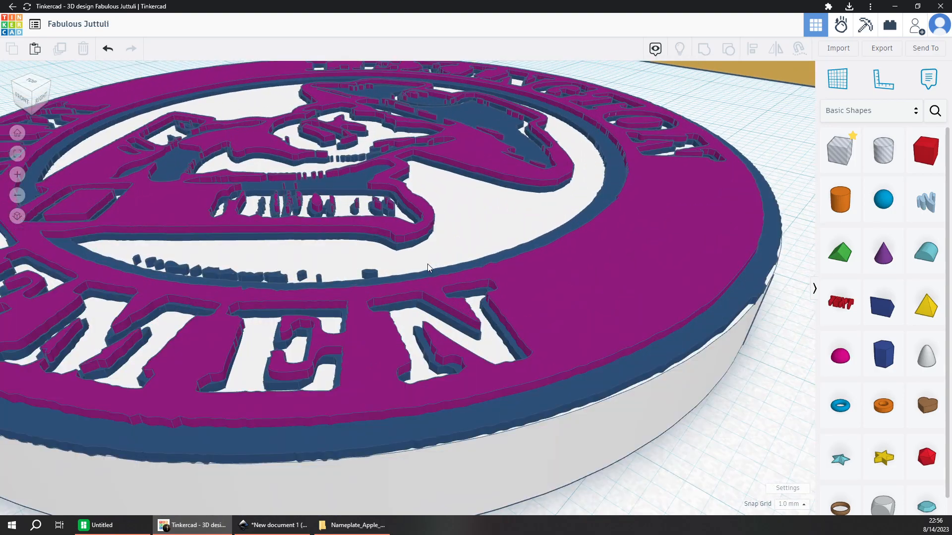
pyautogui.scroll(-4, 427, 264)
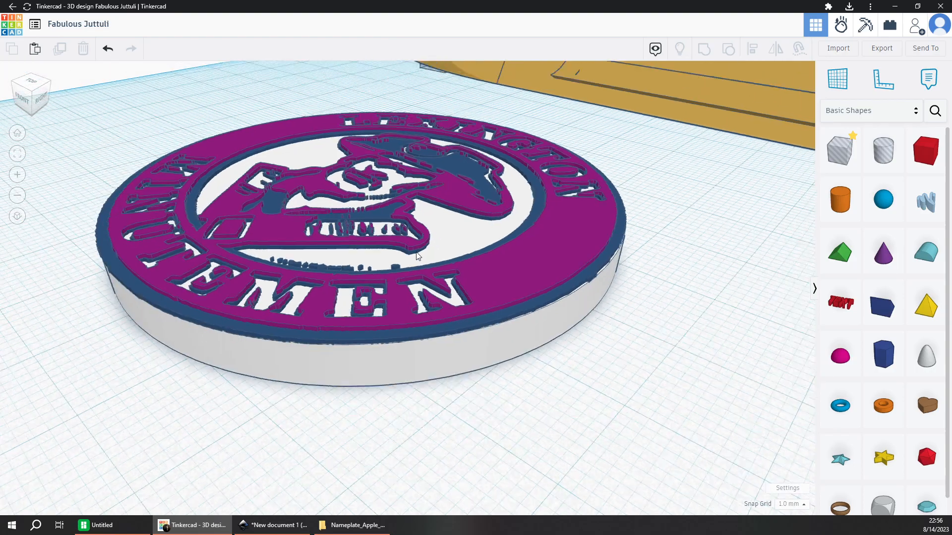
pyautogui.moveTo(407, 239); pyautogui.dragTo(500, 305, button='right')
pyautogui.moveTo(399, 178); pyautogui.dragTo(455, 233, button='middle')
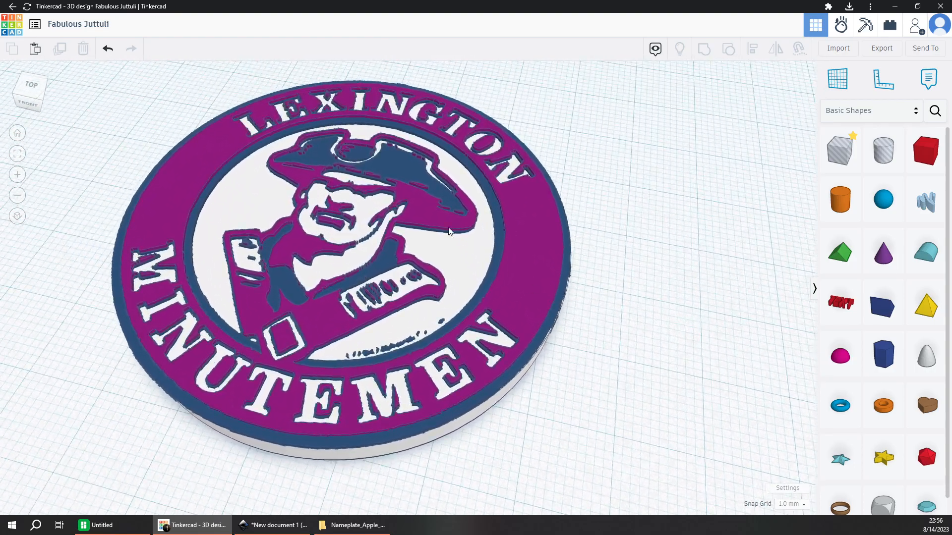
# Duplicate the purple logo layer in place and hide one of the two copies.
pyautogui.click(422, 205)
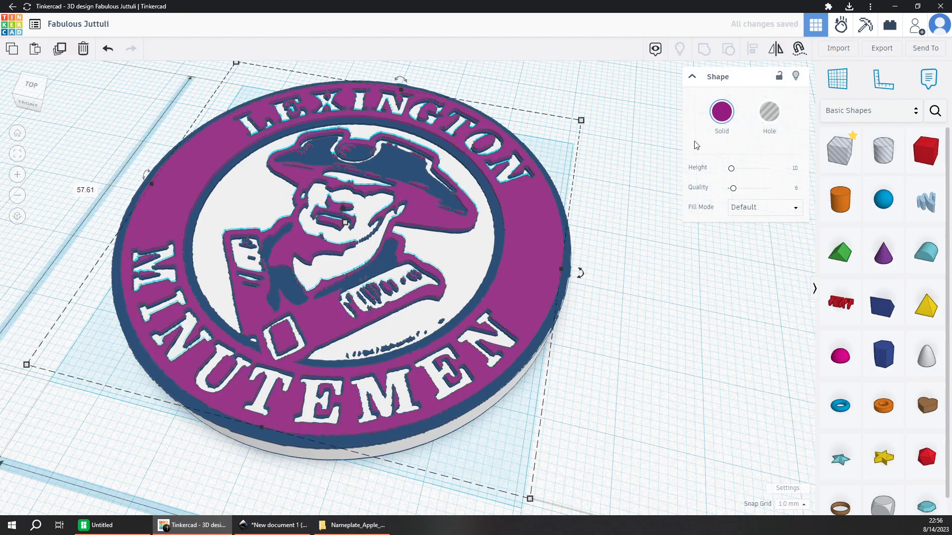
pyautogui.click(643, 183)
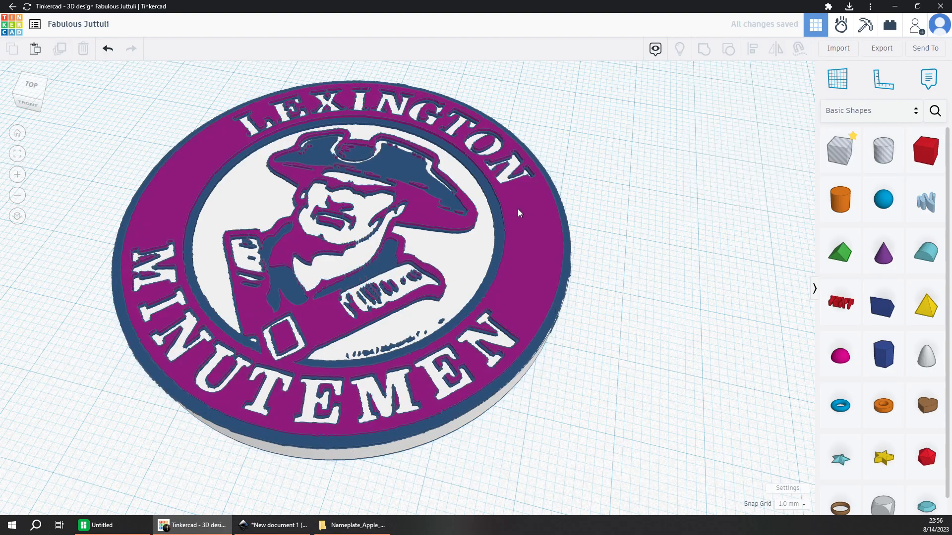
pyautogui.click(517, 209)
pyautogui.hotkey('ctrl', 'h')
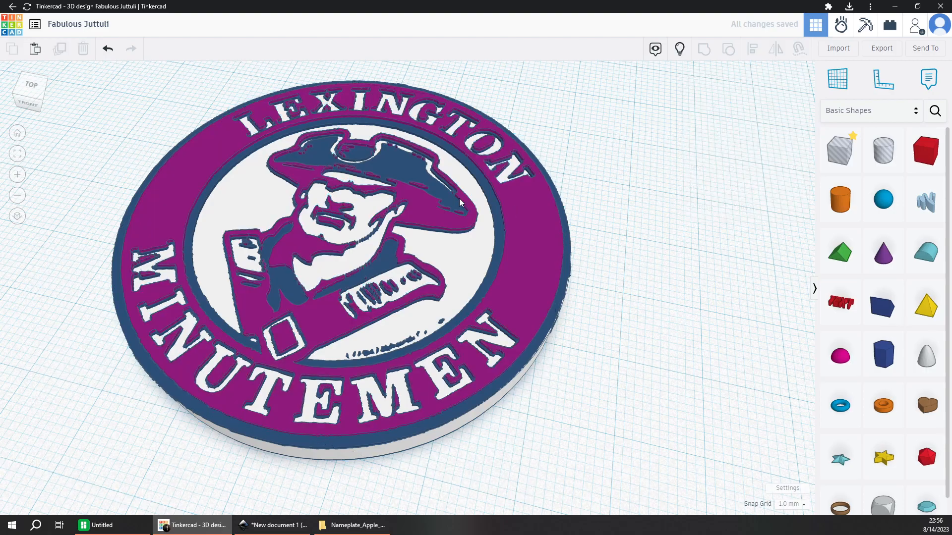
# Turn the visible copy of the purple logo layer into a hole.
pyautogui.click(412, 213)
pyautogui.click(769, 112)
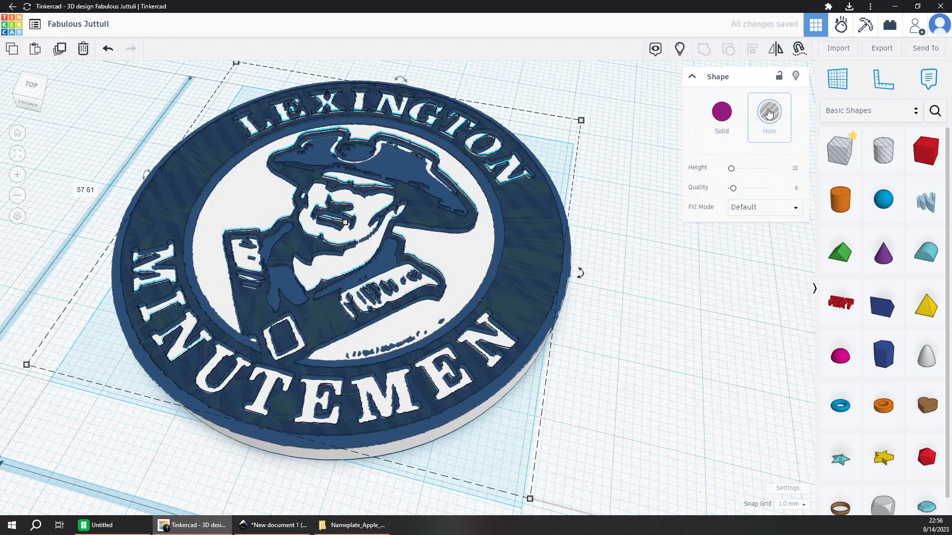
pyautogui.click(623, 201)
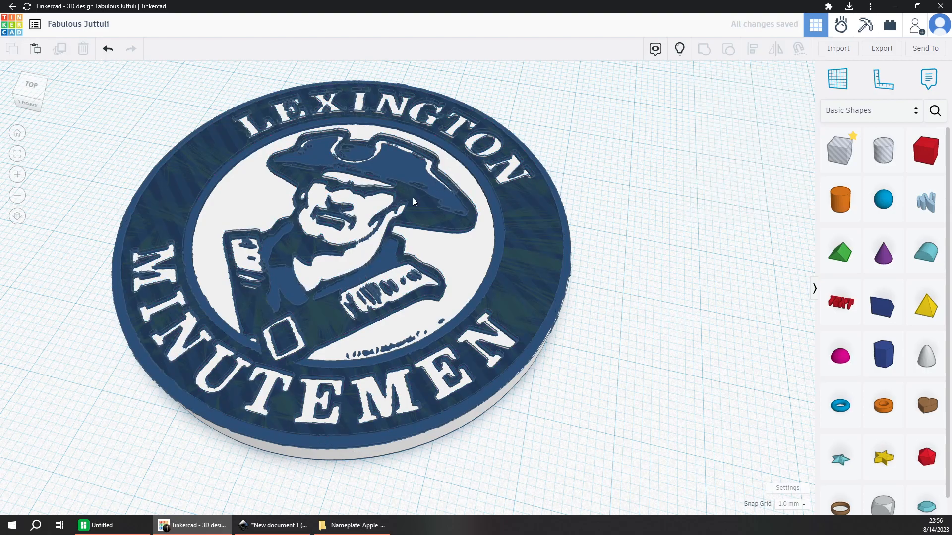
# Select the purple-logo hole and the dark blue logo layer and align them vertically at the same level.
pyautogui.click(412, 197)
pyautogui.keyDown('shift'); pyautogui.click(402, 168); pyautogui.keyUp('shift')
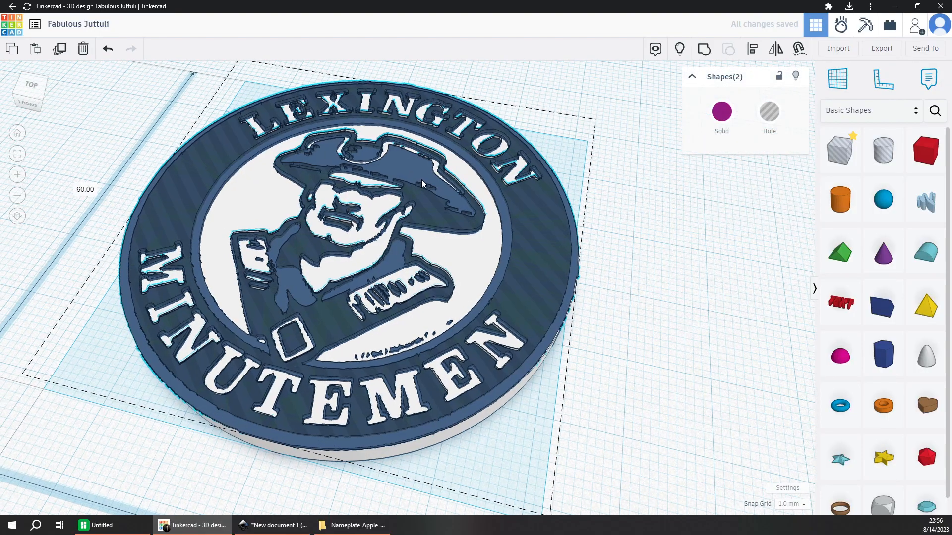
pyautogui.moveTo(416, 180); pyautogui.dragTo(450, 183, button='middle')
pyautogui.press('l')
pyautogui.moveTo(438, 205); pyautogui.dragTo(343, 190, button='right')
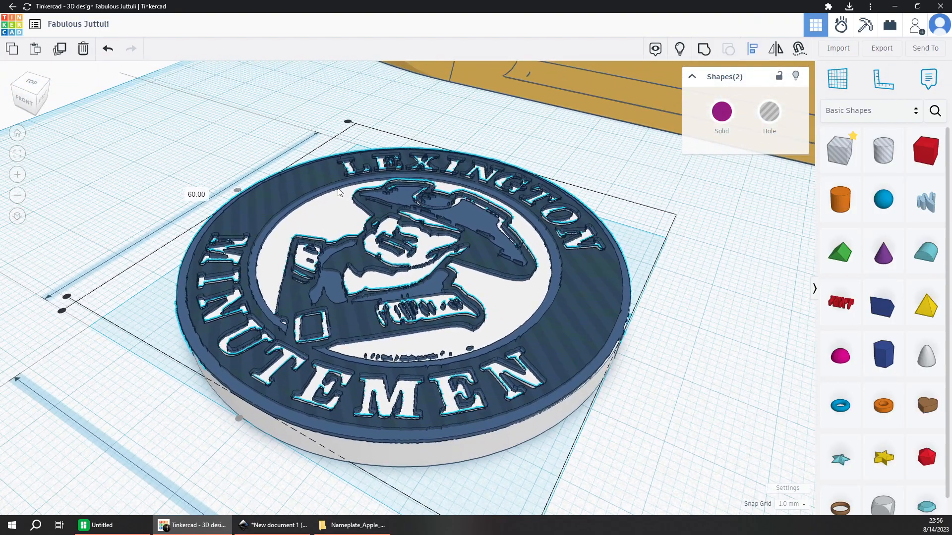
pyautogui.moveTo(159, 272); pyautogui.dragTo(149, 145, button='middle')
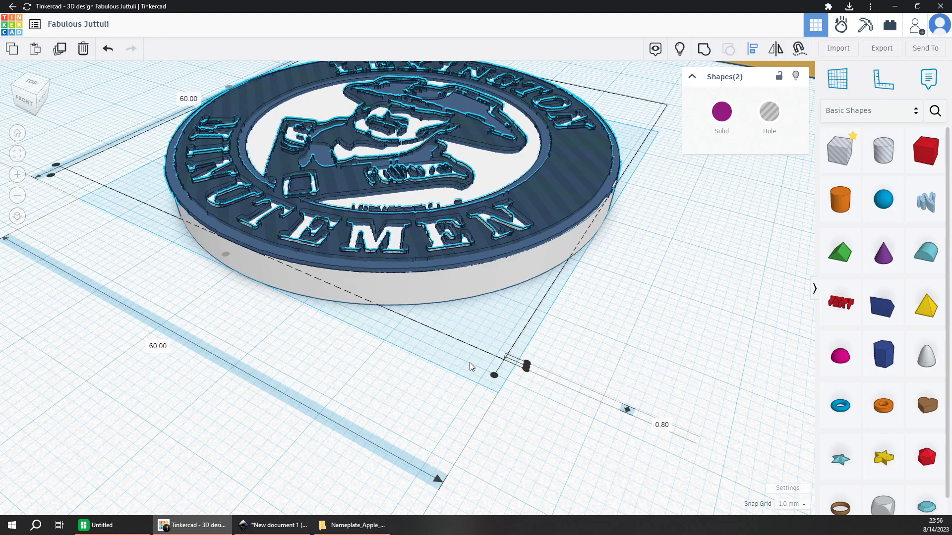
pyautogui.click(527, 366)
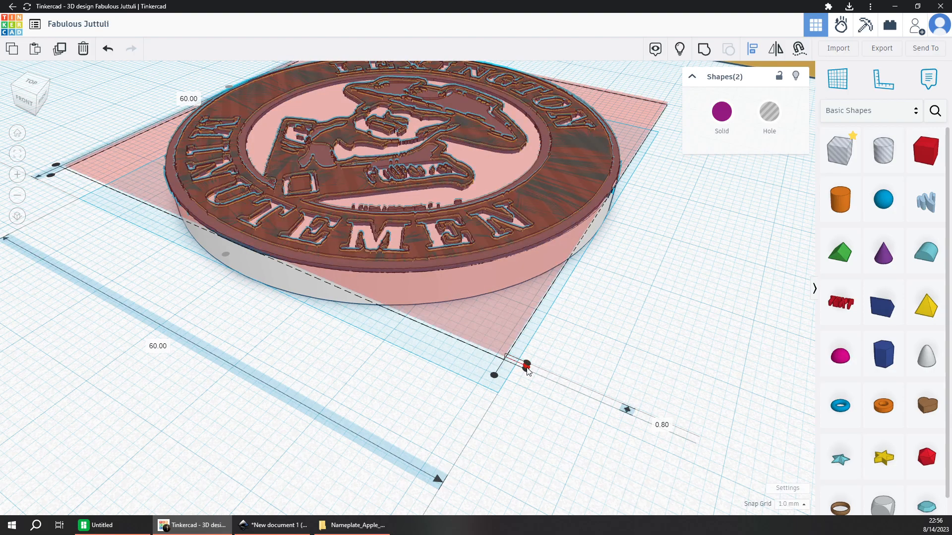
pyautogui.click(527, 366)
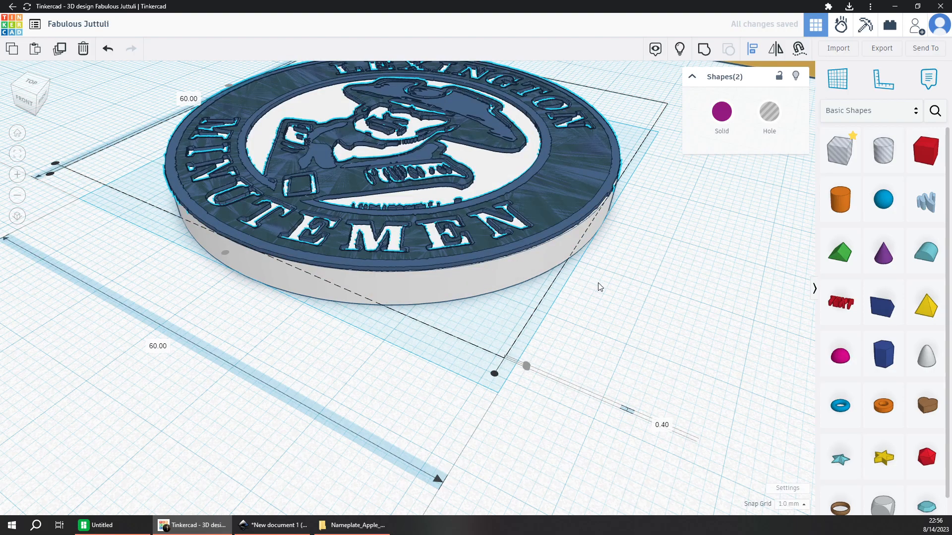
# Group the logo-shaped hole with the dark blue layer to cut the overlapping area out of it.
pyautogui.click(620, 299)
pyautogui.moveTo(620, 299); pyautogui.dragTo(572, 272, button='right')
pyautogui.moveTo(572, 272); pyautogui.dragTo(596, 373, button='middle')
pyautogui.scroll(2, 616, 320)
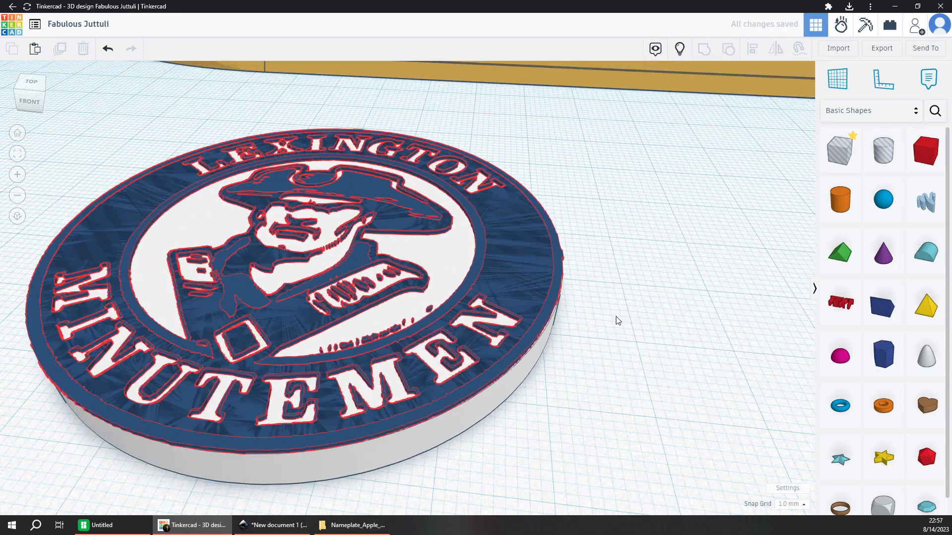
pyautogui.moveTo(613, 342); pyautogui.dragTo(462, 371, button='right')
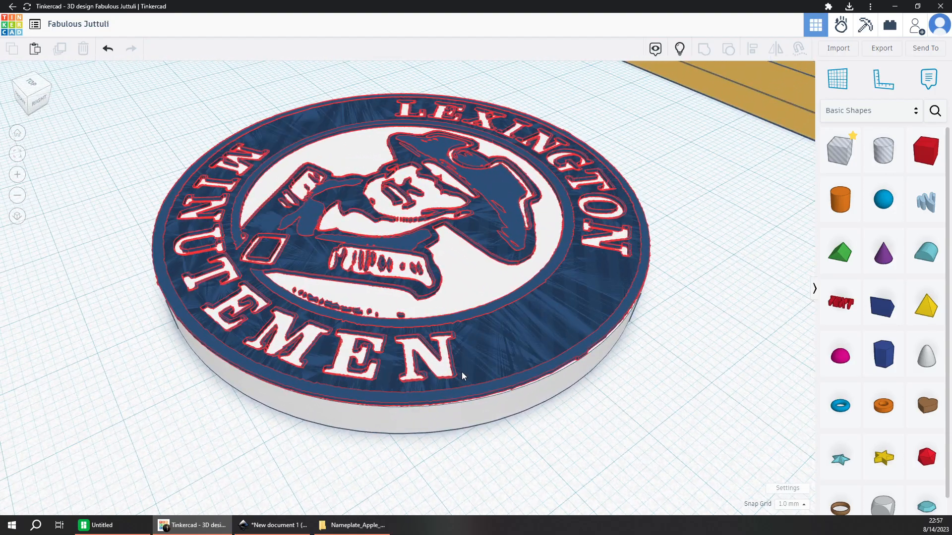
# Try a height of 5.4 mm for the white disc and undo the change.
pyautogui.click(516, 411)
pyautogui.press('f')
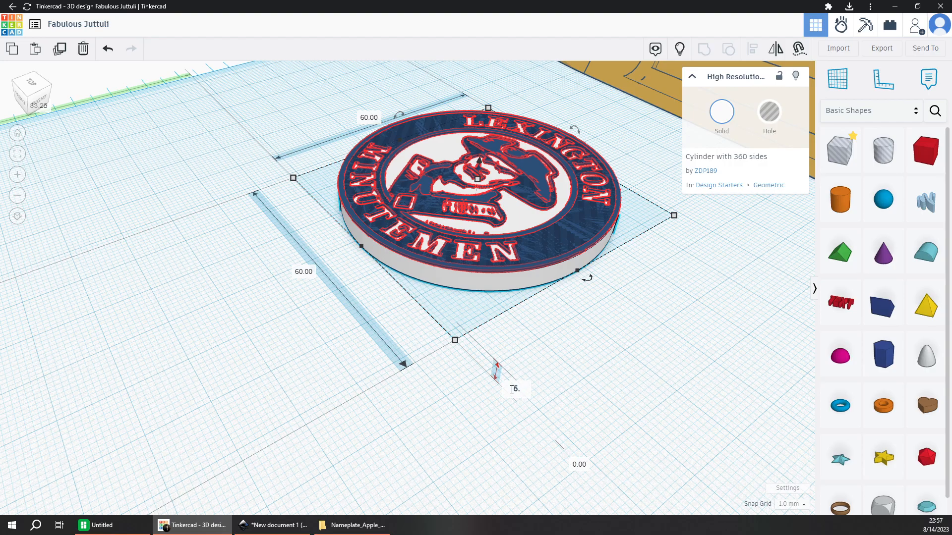
pyautogui.write('.4')
pyautogui.press('Return')
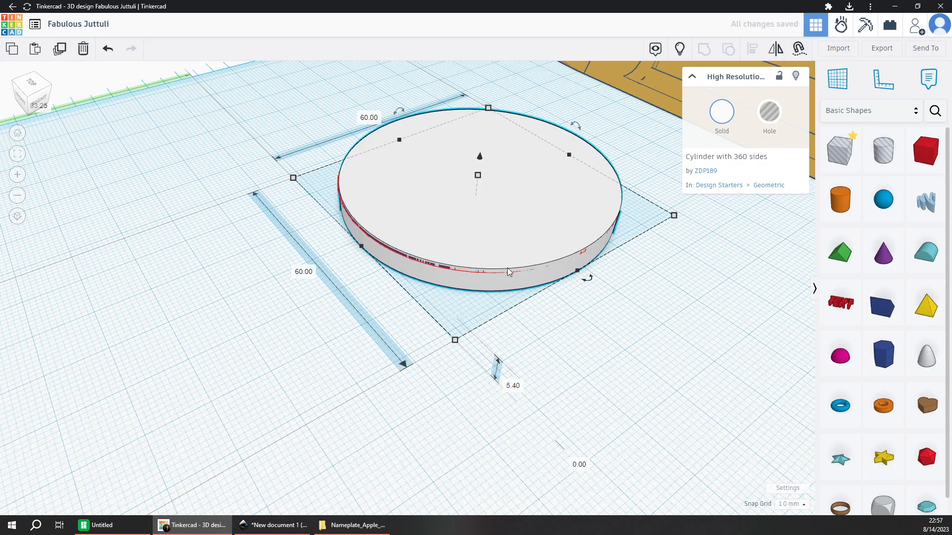
pyautogui.hotkey('ctrl', 'z')
pyautogui.click(563, 321)
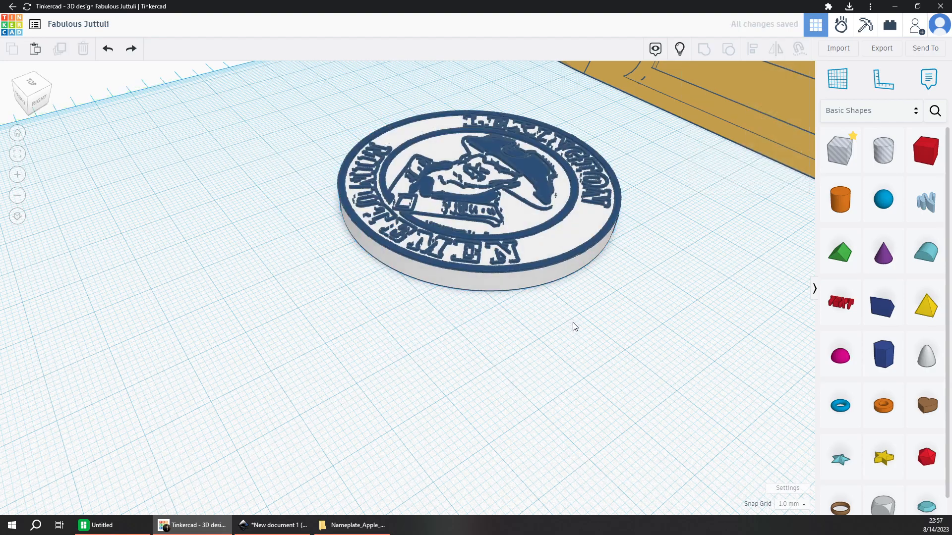
# Show the hidden purple logo layer again and check the white disc's height.
pyautogui.scroll(5, 575, 347)
pyautogui.moveTo(679, 433); pyautogui.dragTo(585, 398, button='right')
pyautogui.hotkey('ctrl', 'shift', 'h')
pyautogui.click(566, 365)
pyautogui.scroll(-1, 586, 398)
pyautogui.moveTo(593, 420); pyautogui.dragTo(576, 406, button='middle')
pyautogui.click(574, 405)
pyautogui.click(543, 372)
pyautogui.click(543, 376)
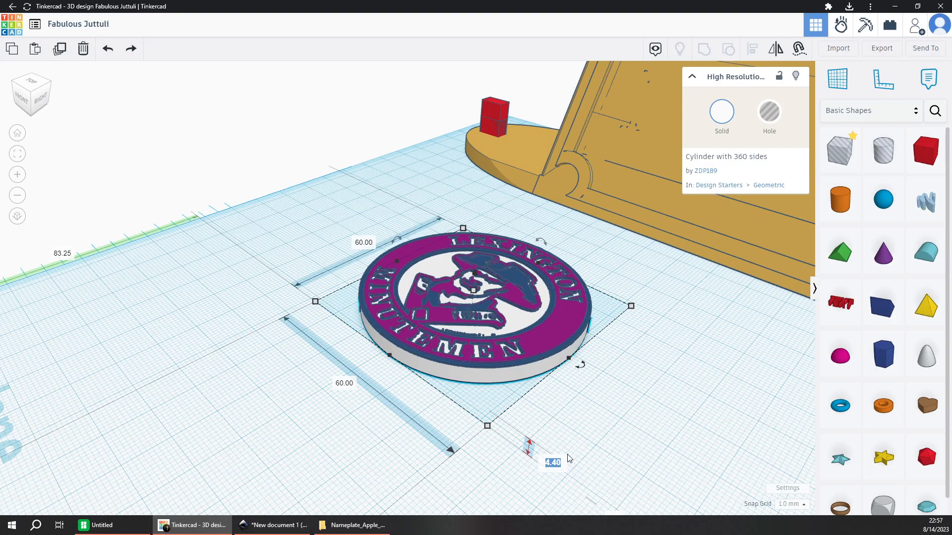
pyautogui.scroll(3, 533, 331)
# Set the dark blue logo layer's height to 0.8 mm.
pyautogui.click(534, 326)
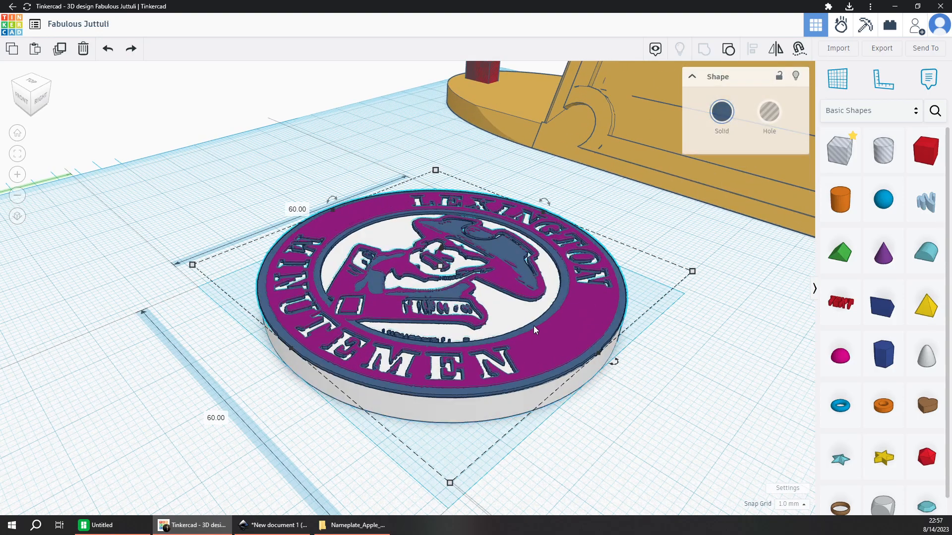
pyautogui.scroll(-2, 536, 399)
pyautogui.click(535, 476)
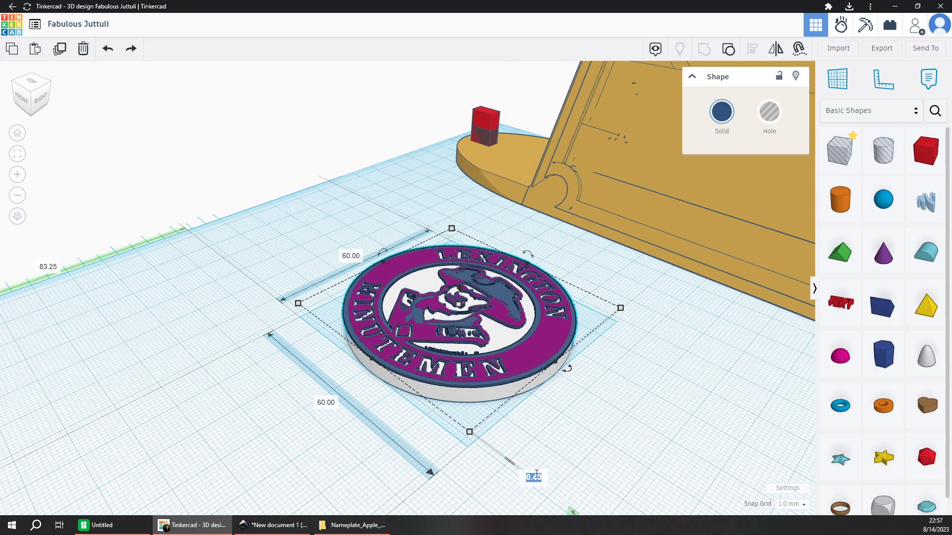
pyautogui.write('.8')
pyautogui.press('Return')
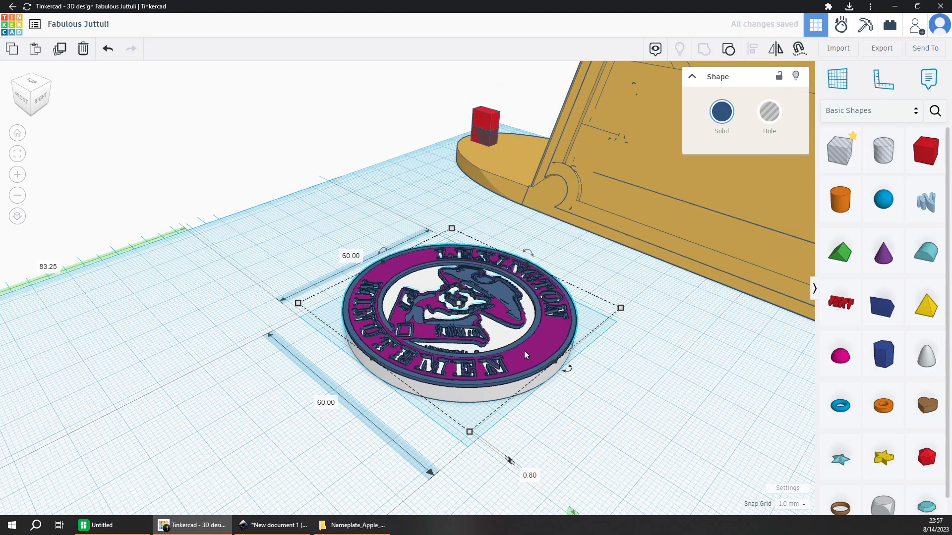
# Set the purple logo layer's height to 0.8 mm, undoing its accidental move off the disc.
pyautogui.scroll(-1, 526, 353)
pyautogui.moveTo(531, 349); pyautogui.dragTo(400, 378)
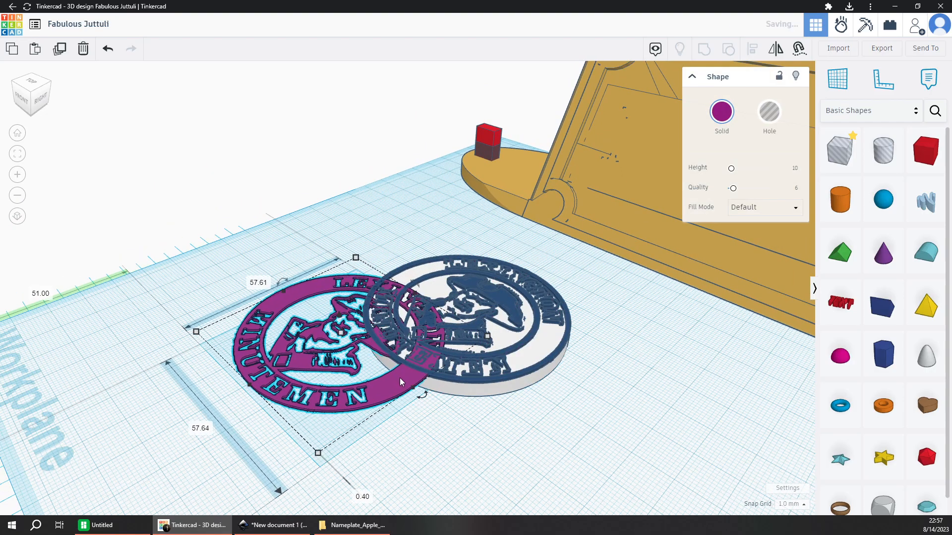
pyautogui.hotkey('ctrl', 'z')
pyautogui.click(544, 452)
pyautogui.write('.8')
pyautogui.press('Return')
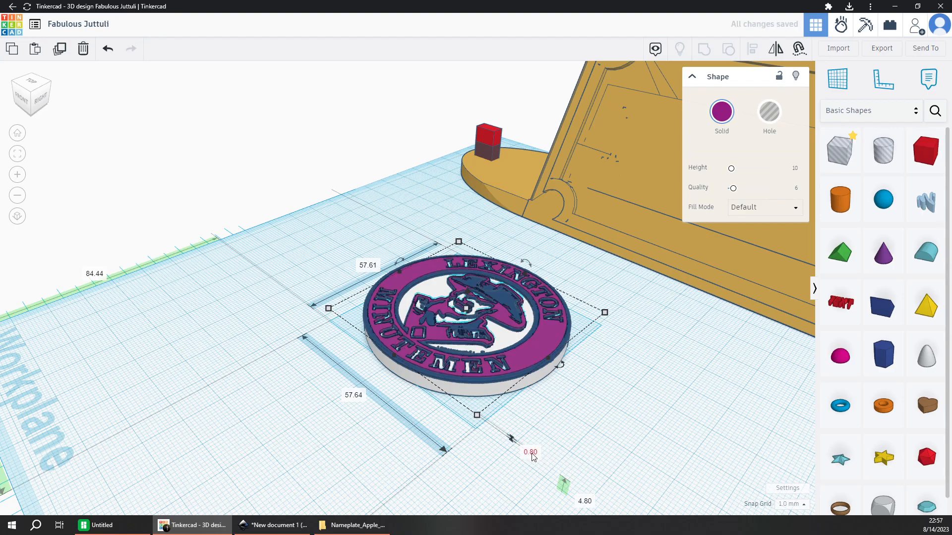
pyautogui.click(566, 421)
# Set the workplane on the white disc's top face and select the dark blue logo layer.
pyautogui.moveTo(566, 422); pyautogui.dragTo(560, 440, button='right')
pyautogui.scroll(3, 530, 352)
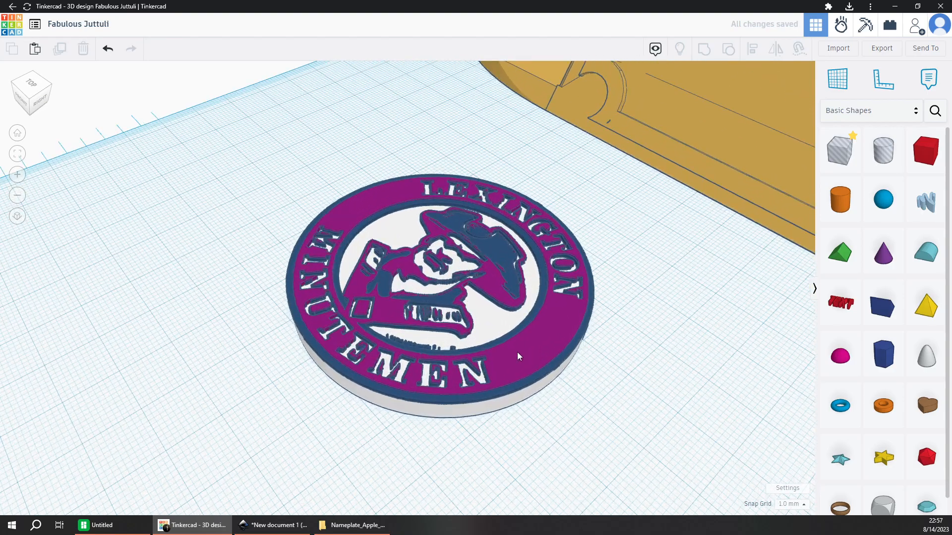
pyautogui.click(516, 352)
pyautogui.click(488, 328)
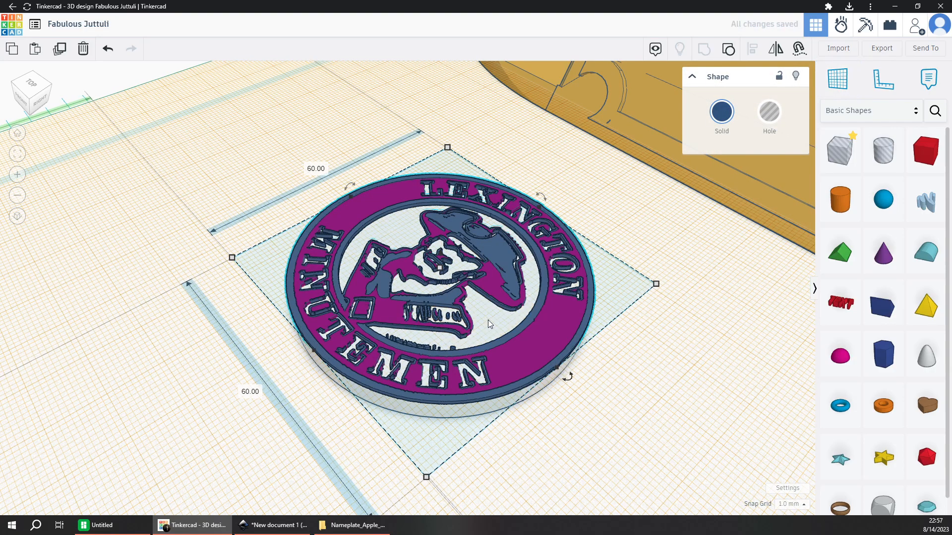
# Examine the lettering and outer rim of the thickened logo up close for the fit between purple and dark blue.
pyautogui.click(585, 424)
pyautogui.moveTo(585, 424); pyautogui.dragTo(610, 450, button='right')
pyautogui.scroll(3, 458, 362)
pyautogui.scroll(3, 601, 386)
pyautogui.scroll(2, 565, 382)
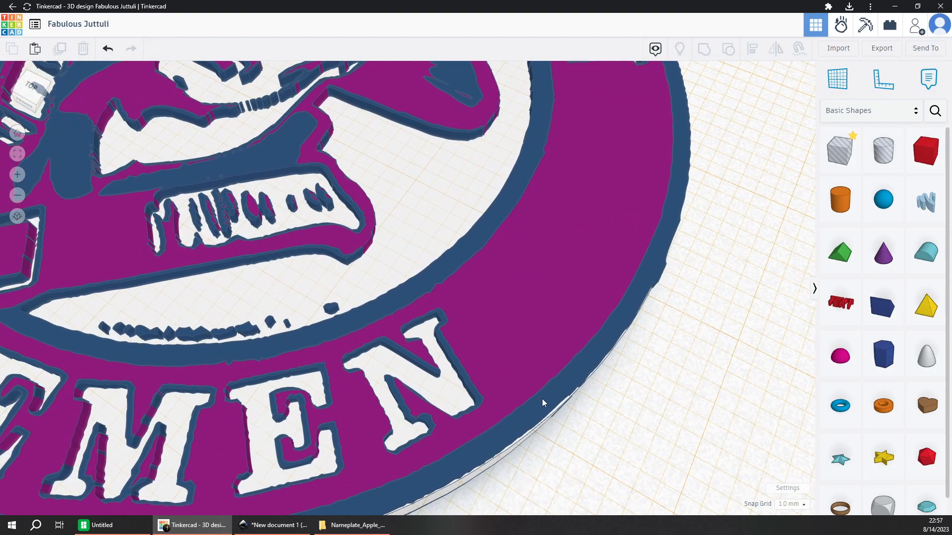
pyautogui.scroll(-5, 569, 344)
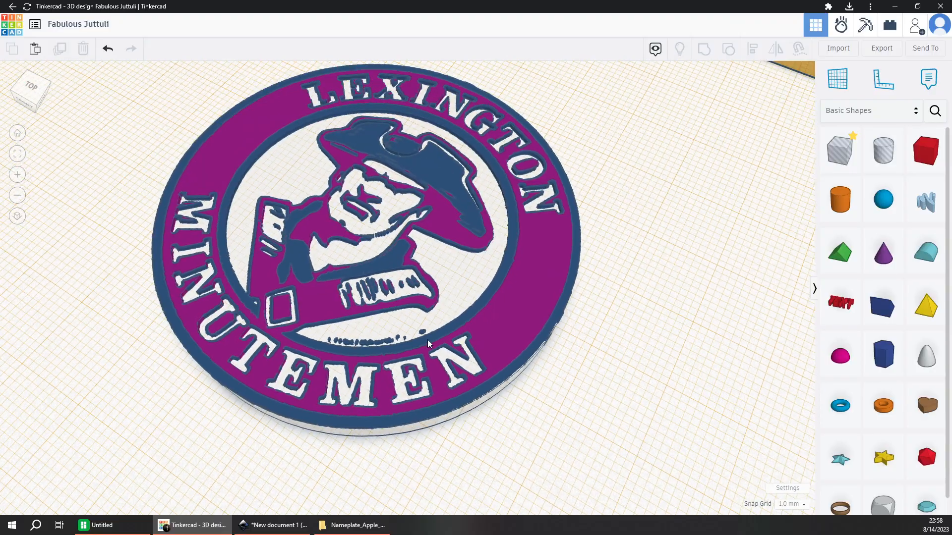
pyautogui.moveTo(467, 311); pyautogui.dragTo(620, 273, button='right')
# Reset the workplane to the base grid.
pyautogui.scroll(-4, 562, 340)
pyautogui.press('w')
pyautogui.click(576, 333)
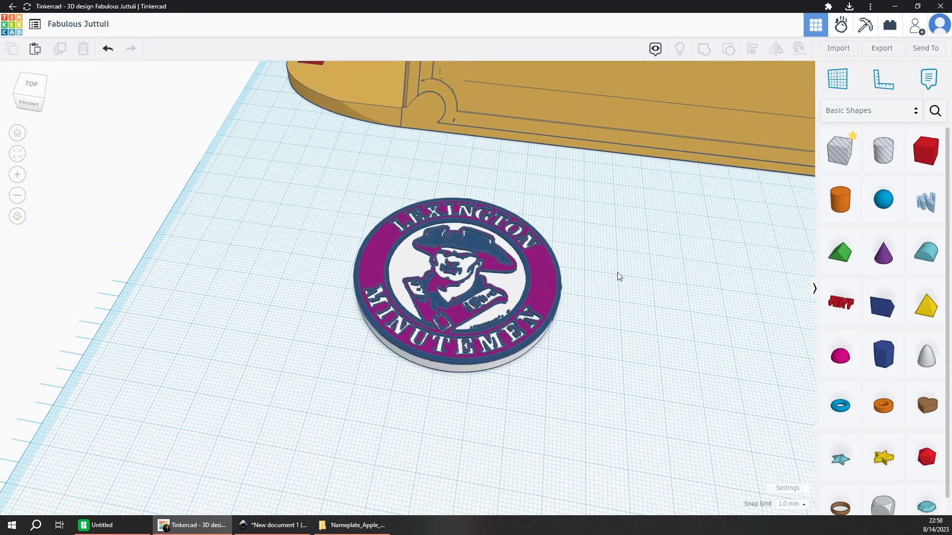
# Group the hole box at the nameplate's rounded end with the gold nameplate body to cut a slot through it.
pyautogui.moveTo(596, 309); pyautogui.dragTo(594, 377, button='right')
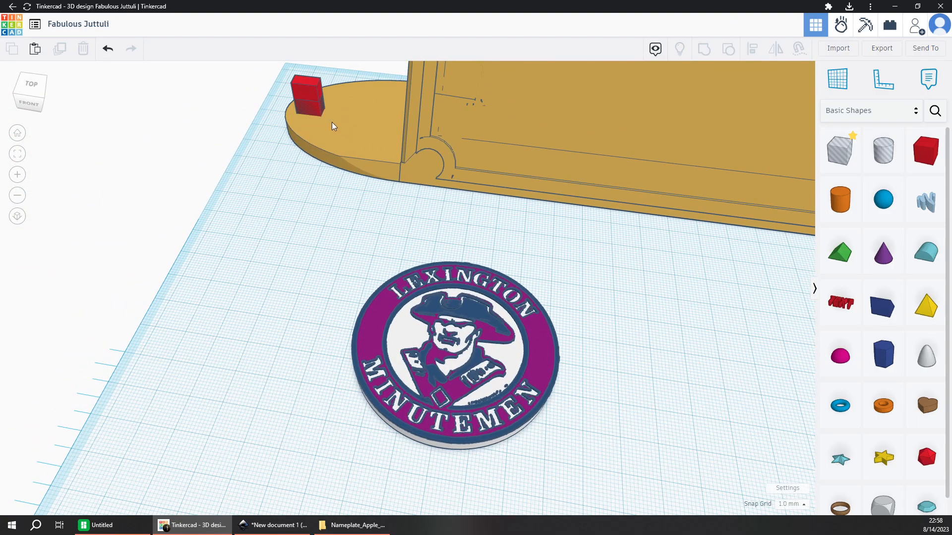
pyautogui.click(323, 104)
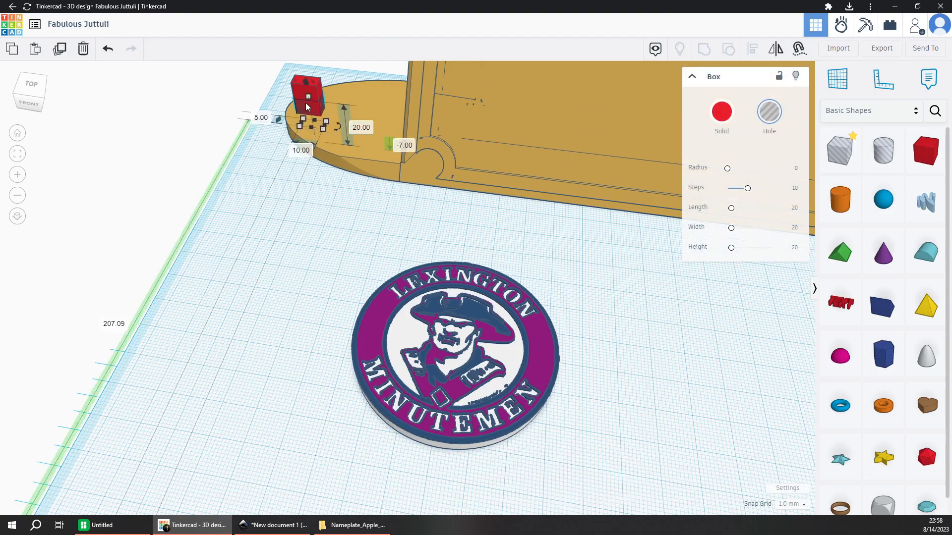
pyautogui.moveTo(290, 221); pyautogui.dragTo(241, 260, button='middle')
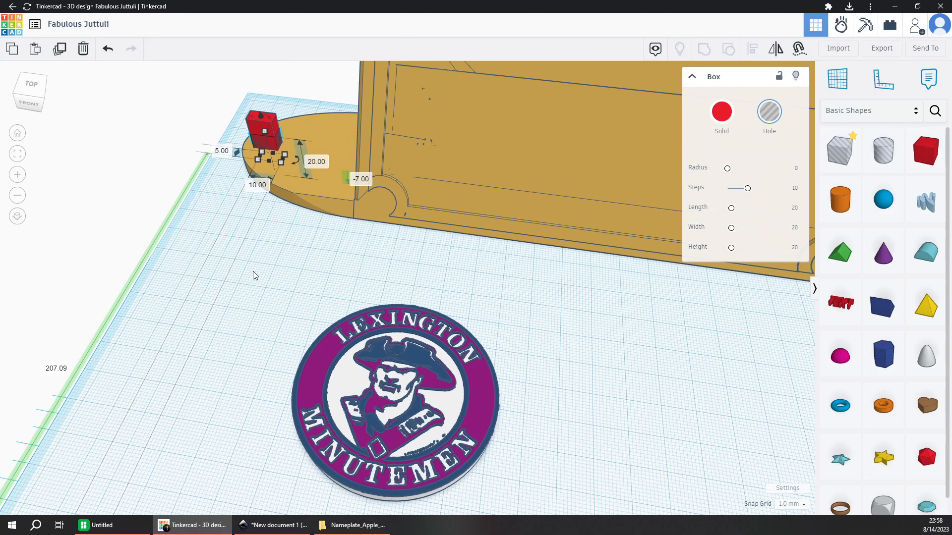
pyautogui.click(253, 272)
pyautogui.click(279, 137)
pyautogui.keyDown('shift'); pyautogui.click(436, 168); pyautogui.keyUp('shift')
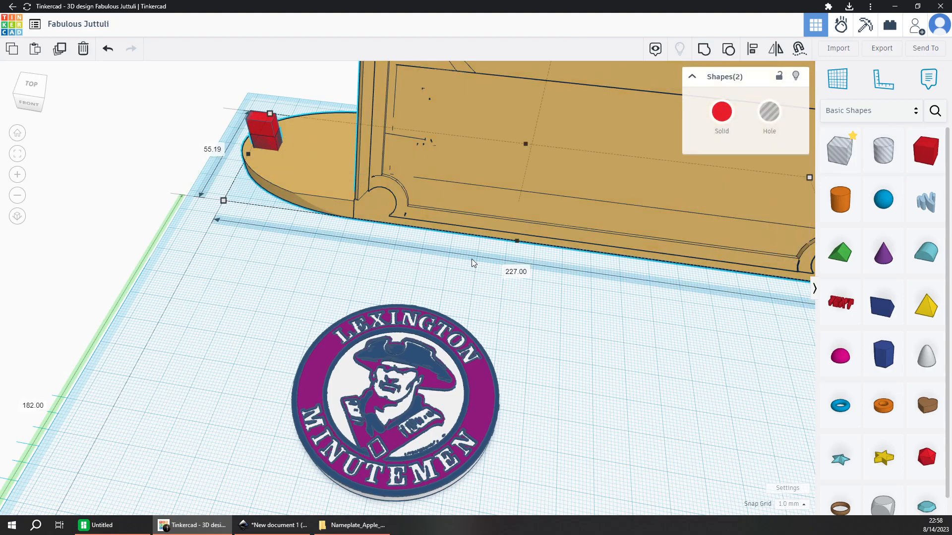
pyautogui.hotkey('ctrl', 'g')
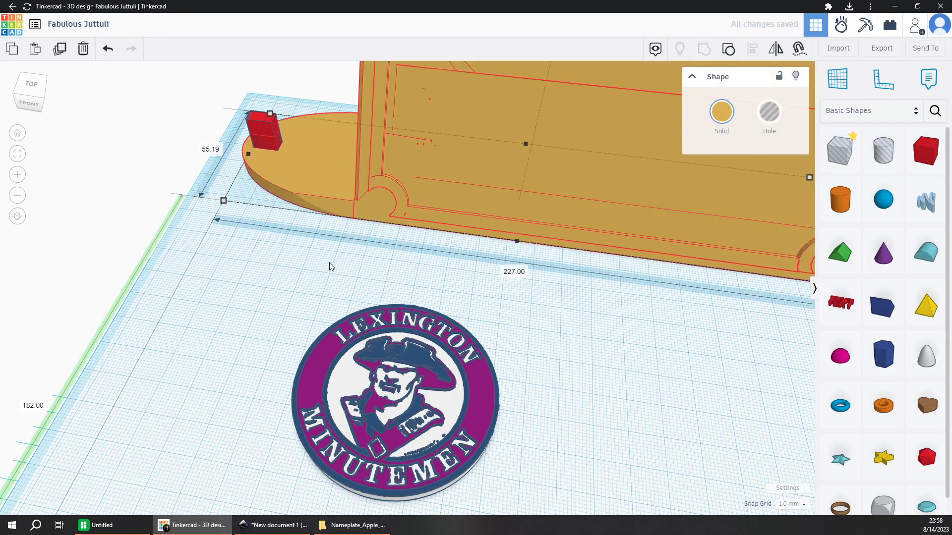
# Add a 20 mm solid box beside the logo disc.
pyautogui.moveTo(334, 261); pyautogui.dragTo(358, 231, button='middle')
pyautogui.moveTo(925, 150); pyautogui.dragTo(637, 388)
pyautogui.moveTo(637, 388); pyautogui.dragTo(545, 325, button='middle')
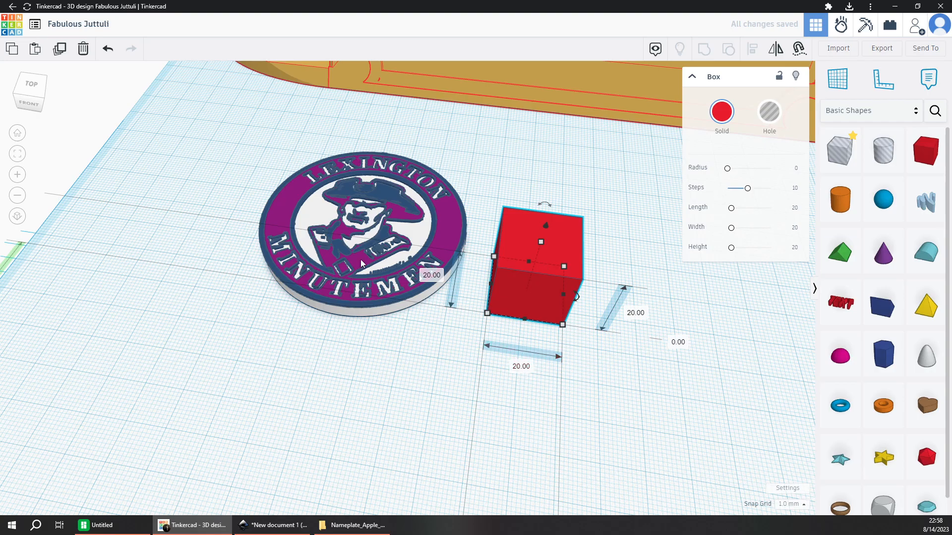
# Check the dimensions of the red box standing on the nameplate's rounded end and view it from the side.
pyautogui.moveTo(375, 163); pyautogui.dragTo(412, 308, button='middle')
pyautogui.click(258, 100)
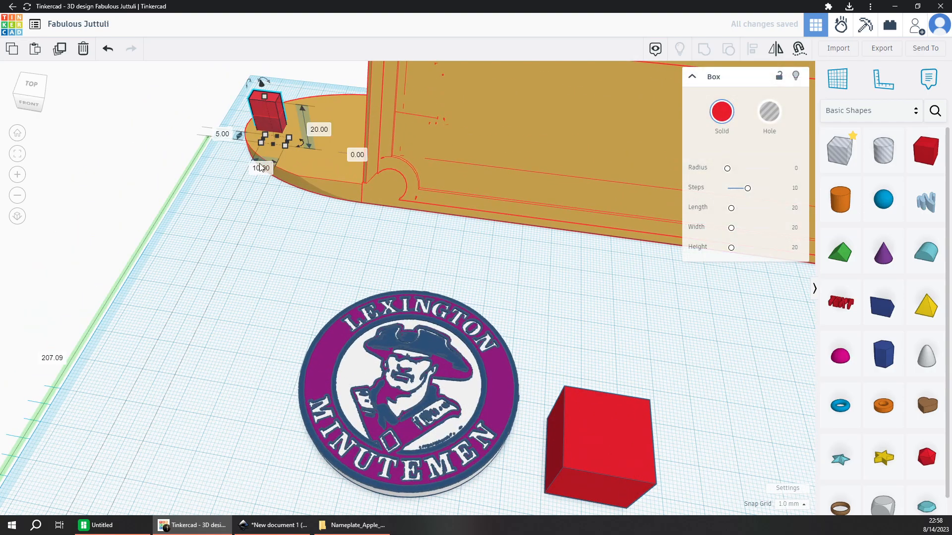
pyautogui.moveTo(317, 346); pyautogui.dragTo(331, 263, button='middle')
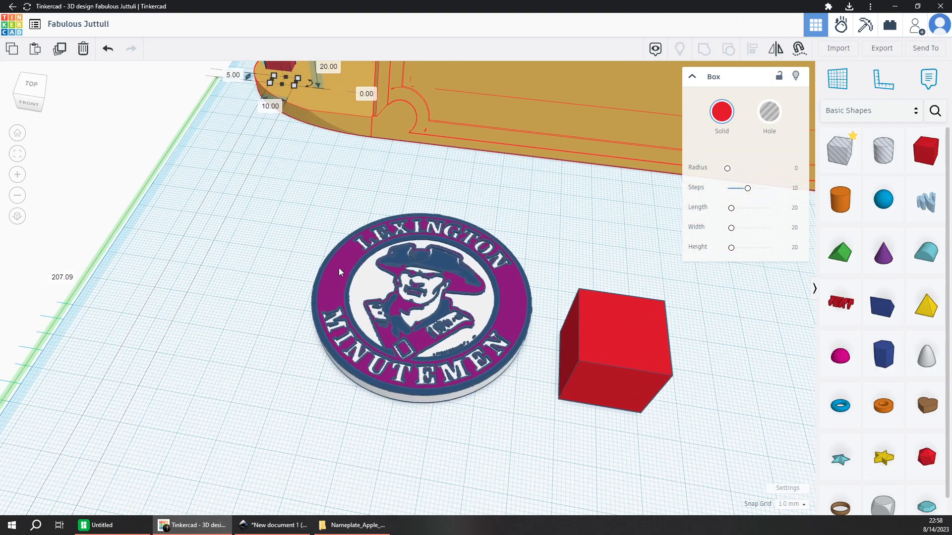
pyautogui.moveTo(358, 162); pyautogui.dragTo(461, 208, button='right')
pyautogui.moveTo(310, 199); pyautogui.dragTo(476, 216, button='middle')
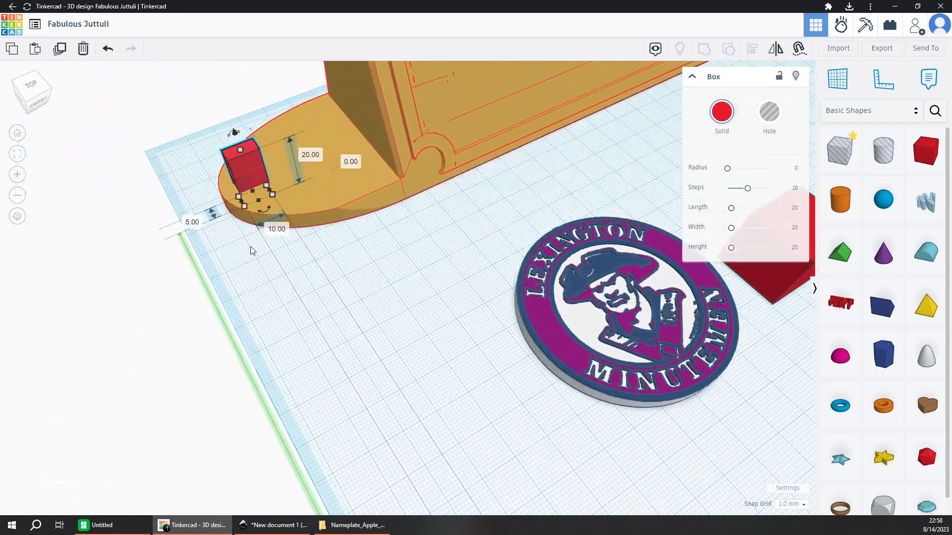
pyautogui.moveTo(250, 246); pyautogui.dragTo(564, 423, button='middle')
pyautogui.scroll(5, 546, 446)
pyautogui.moveTo(501, 438); pyautogui.dragTo(202, 213, button='right')
pyautogui.click(461, 346)
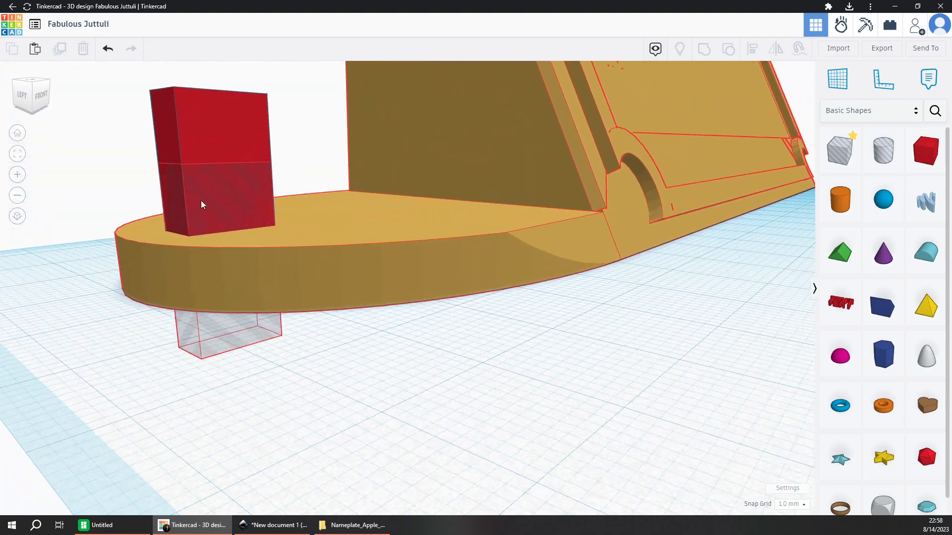
# Stretch the red box on the nameplate's rounded end upward to a height of 21 mm.
pyautogui.click(207, 150)
pyautogui.moveTo(212, 93)
pyautogui.mouseDown()
pyautogui.moveTo(204, 228)
pyautogui.moveTo(195, 117)
pyautogui.moveTo(207, 82)
pyautogui.mouseUp()
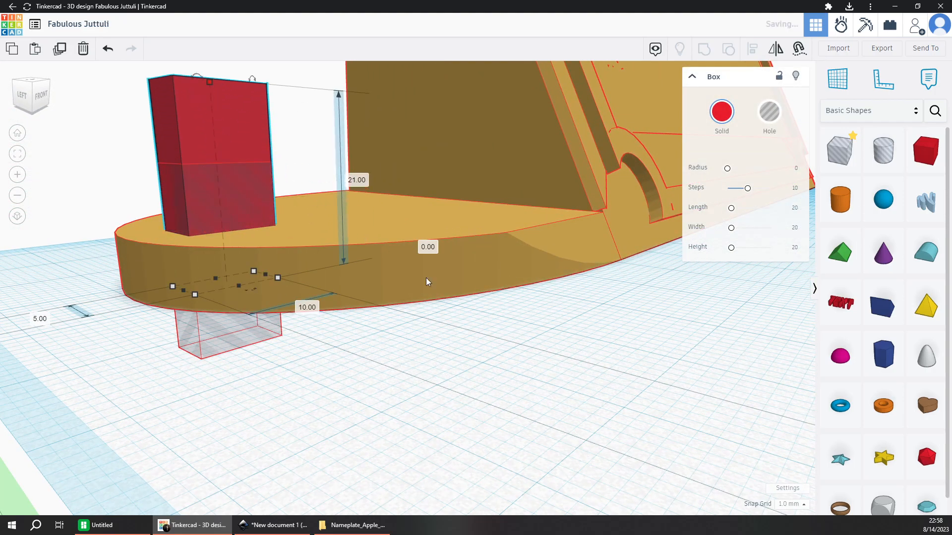
pyautogui.click(705, 433)
# Move the newly added box to the front edge of the logo disc.
pyautogui.moveTo(563, 376); pyautogui.dragTo(400, 340, button='middle')
pyautogui.scroll(-3, 406, 332)
pyautogui.moveTo(635, 317); pyautogui.dragTo(289, 329, button='middle')
pyautogui.moveTo(704, 333); pyautogui.dragTo(662, 401, button='right')
pyautogui.click(662, 401)
pyautogui.moveTo(662, 446); pyautogui.dragTo(567, 349, button='middle')
pyautogui.moveTo(600, 276); pyautogui.dragTo(447, 421)
# Set the new box's width to 4.8 mm.
pyautogui.moveTo(490, 471); pyautogui.dragTo(500, 368, button='middle')
pyautogui.click(478, 363)
pyautogui.write('4.8')
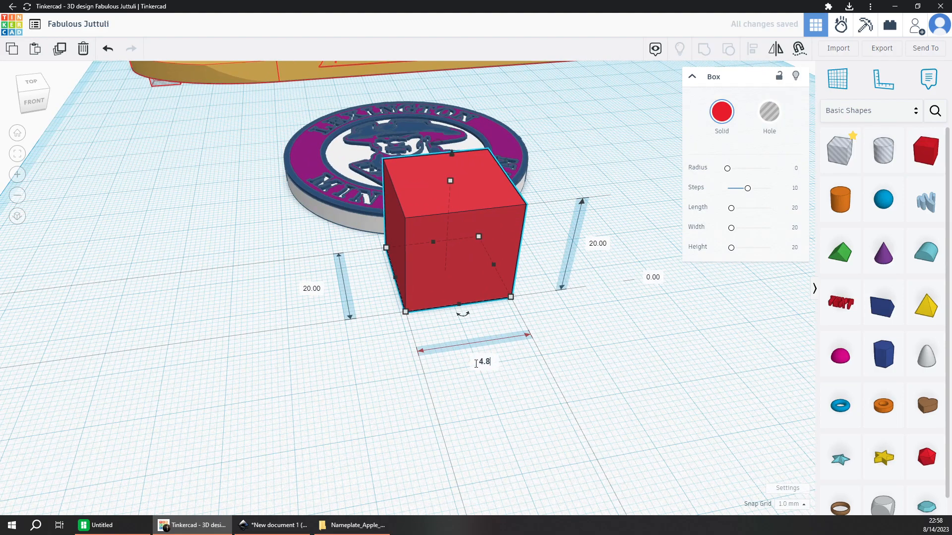
pyautogui.press('Return')
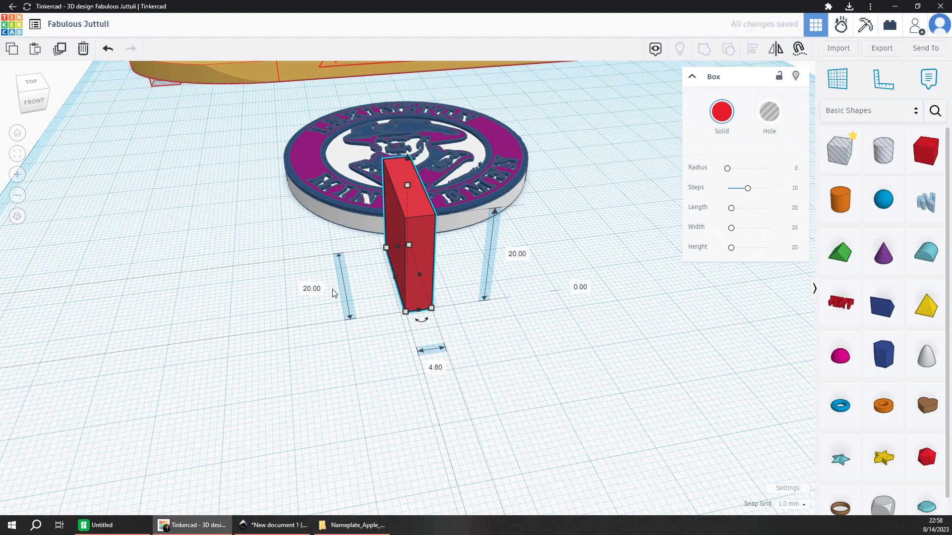
# Set the new box's width to 9.8 mm.
pyautogui.click(433, 367)
pyautogui.write('9.8')
pyautogui.press('Return')
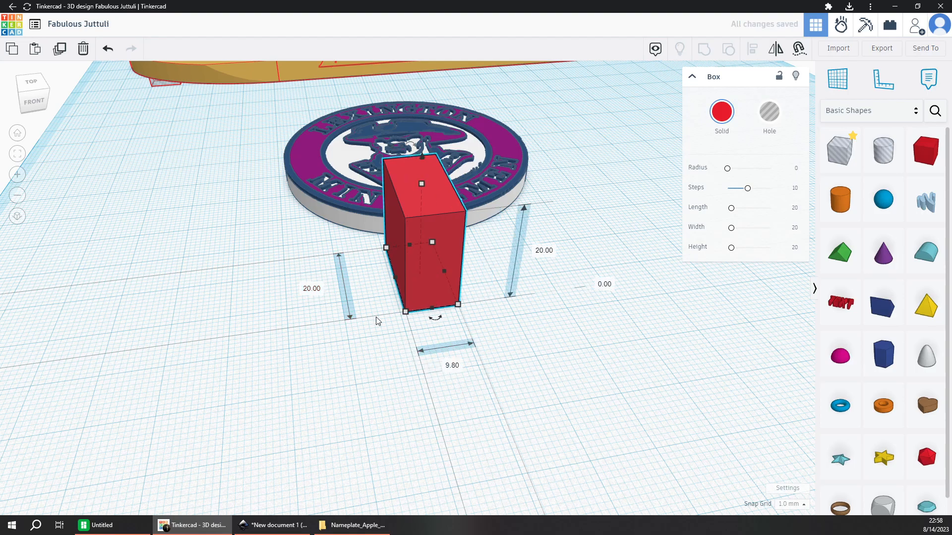
# Set the red box's height to 4.8 mm and shorten its length to 8 mm.
pyautogui.moveTo(312, 291); pyautogui.dragTo(543, 245, button='right')
pyautogui.click(597, 222)
pyautogui.write('4.8')
pyautogui.press('Return')
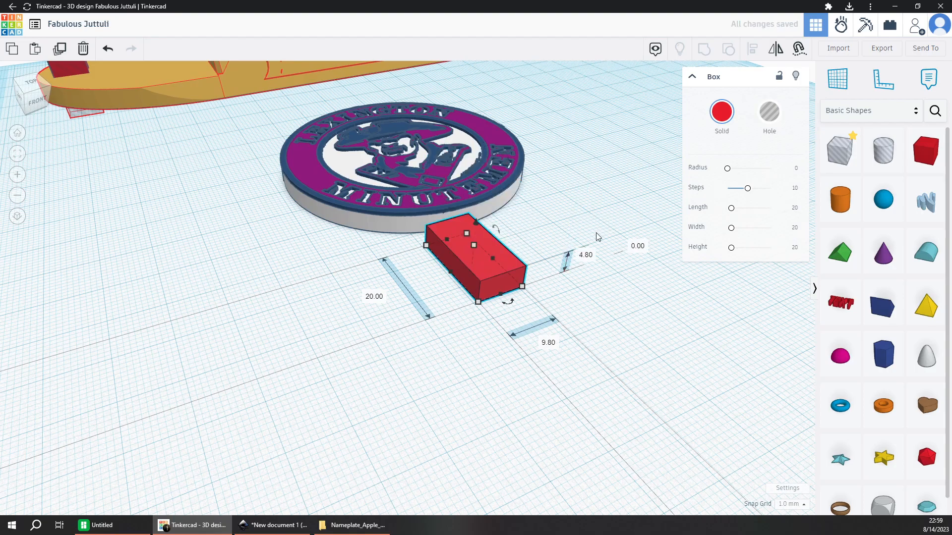
pyautogui.moveTo(533, 236); pyautogui.dragTo(395, 339, button='right')
pyautogui.moveTo(379, 312); pyautogui.dragTo(378, 366)
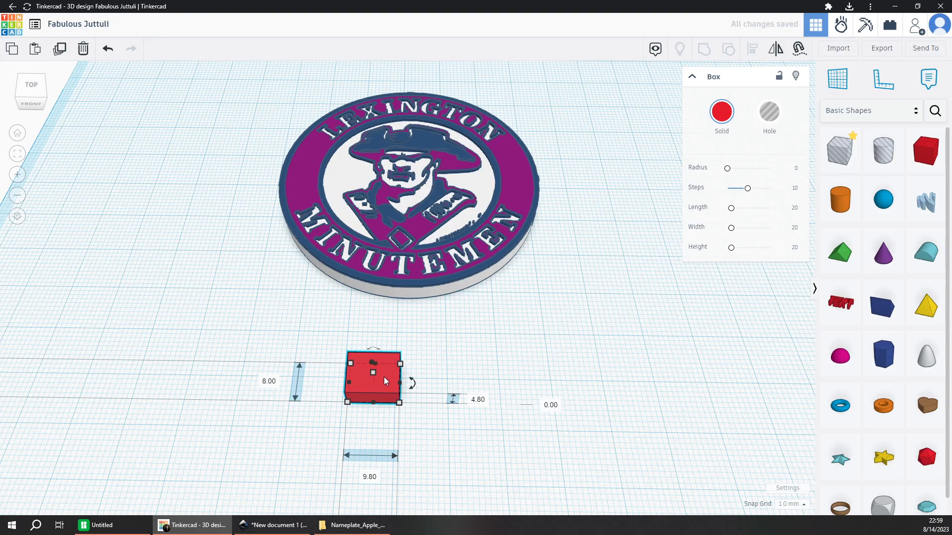
# Align the red box with the white disc so that it is centred across the disc's width.
pyautogui.click(400, 298)
pyautogui.keyDown('shift'); pyautogui.click(380, 382); pyautogui.keyUp('shift')
pyautogui.click(380, 385)
pyautogui.click(410, 296)
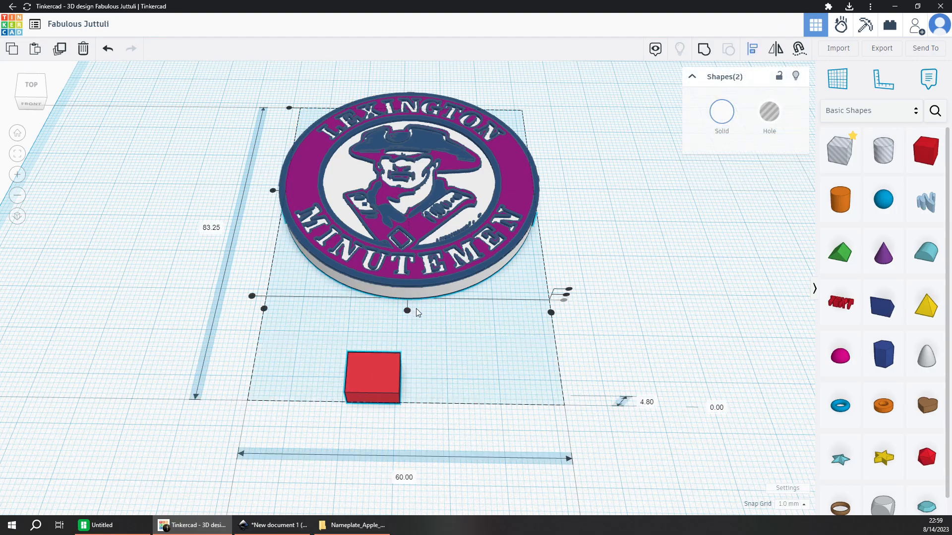
pyautogui.click(410, 312)
pyautogui.click(448, 357)
pyautogui.moveTo(448, 356); pyautogui.dragTo(312, 337, button='right')
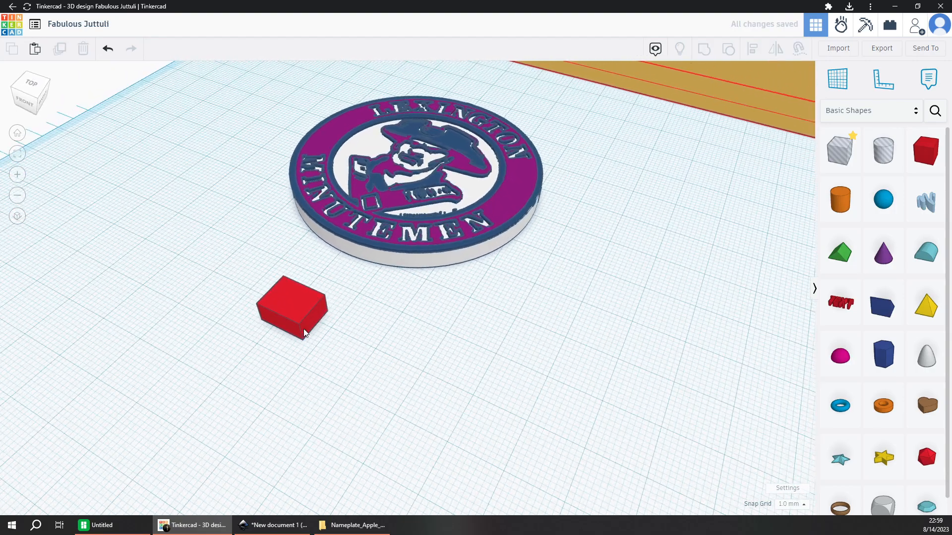
# Move the red box back toward the logo disc until its inner end overlaps the white disc's front edge.
pyautogui.click(306, 322)
pyautogui.scroll(3, 421, 402)
pyautogui.moveTo(399, 268); pyautogui.dragTo(481, 381, button='middle')
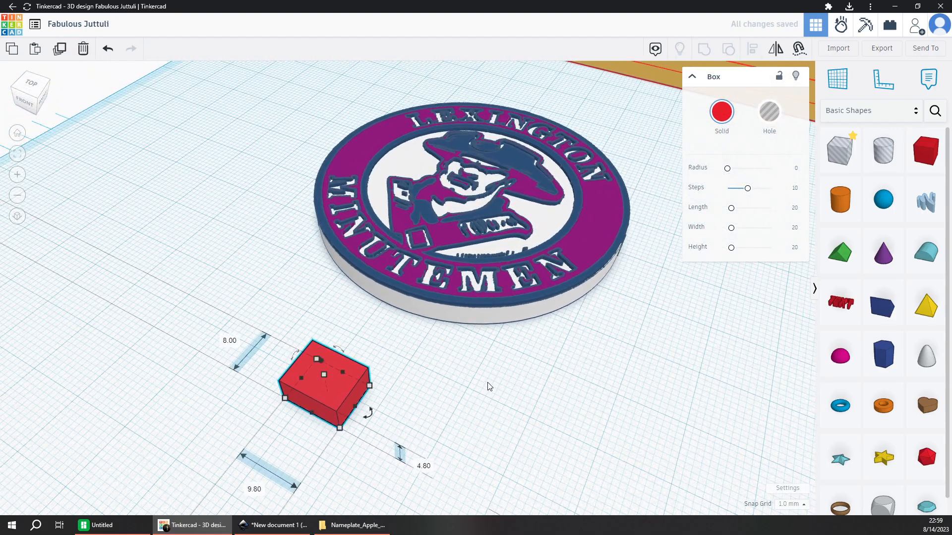
pyautogui.press('Up')
pyautogui.press('Up')
pyautogui.press('Up')
pyautogui.press('Up')
pyautogui.press('Up')
pyautogui.press('Up')
pyautogui.press('Up')
pyautogui.press('Up')
pyautogui.press('Up')
pyautogui.press('Up')
pyautogui.press('Up')
pyautogui.press('Up')
pyautogui.press('Up')
pyautogui.press('Up')
pyautogui.press('Up')
pyautogui.press('Up')
pyautogui.press('Up')
pyautogui.press('Up')
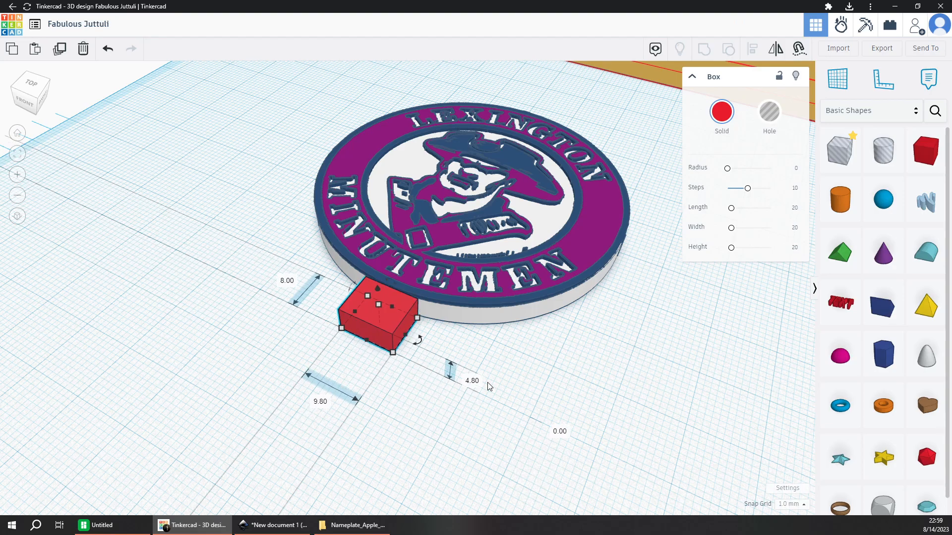
pyautogui.scroll(6, 413, 297)
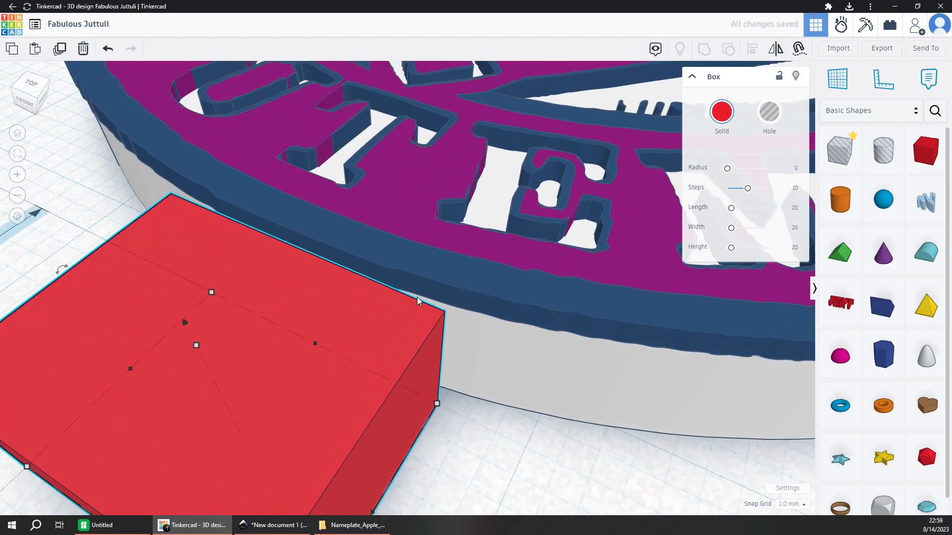
pyautogui.press('Up')
pyautogui.press('Up')
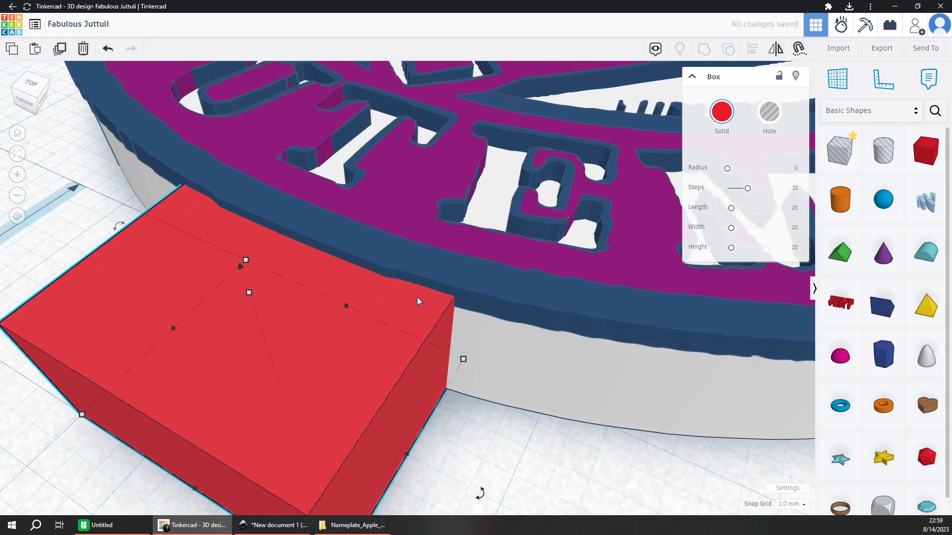
pyautogui.scroll(-5, 396, 329)
pyautogui.moveTo(492, 434); pyautogui.dragTo(326, 426, button='right')
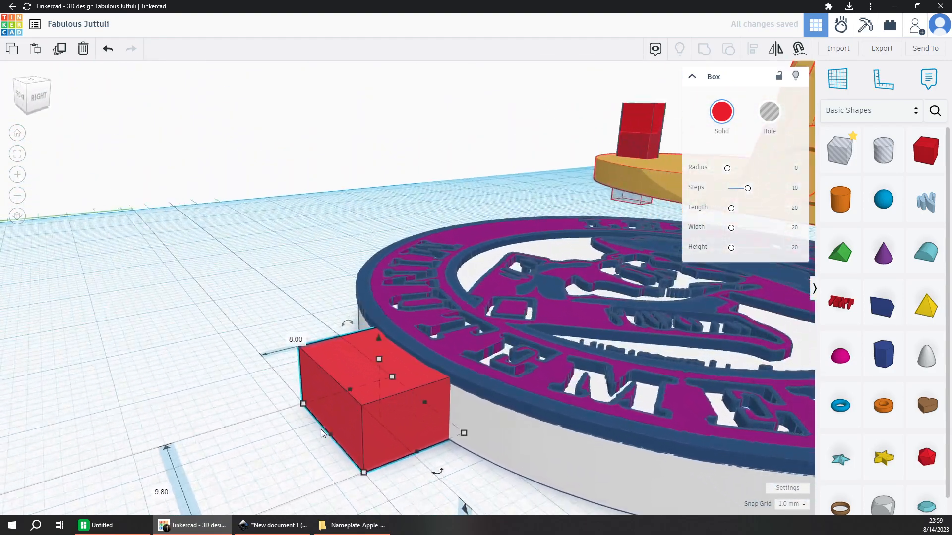
# Group the red box with the white base disc into one shape.
pyautogui.click(268, 449)
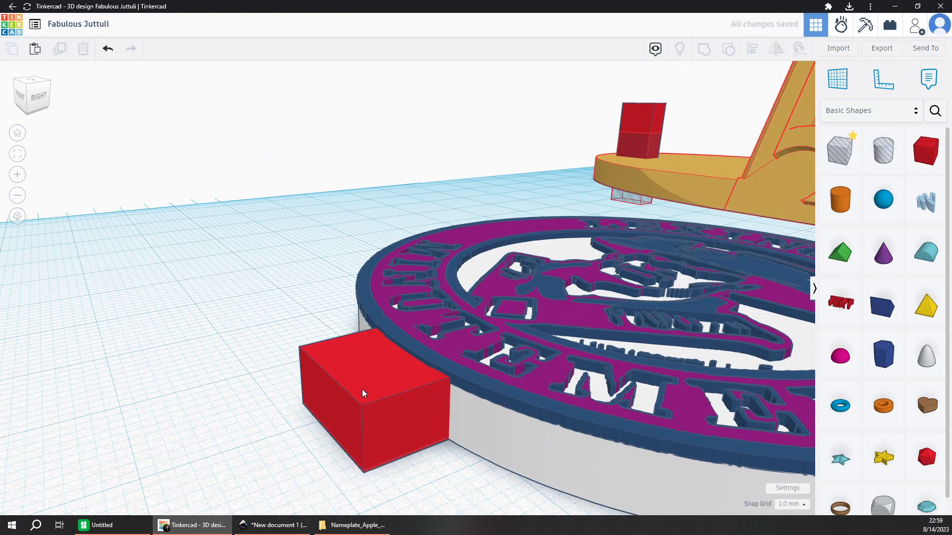
pyautogui.click(479, 427)
pyautogui.keyDown('shift'); pyautogui.click(418, 413); pyautogui.keyUp('shift')
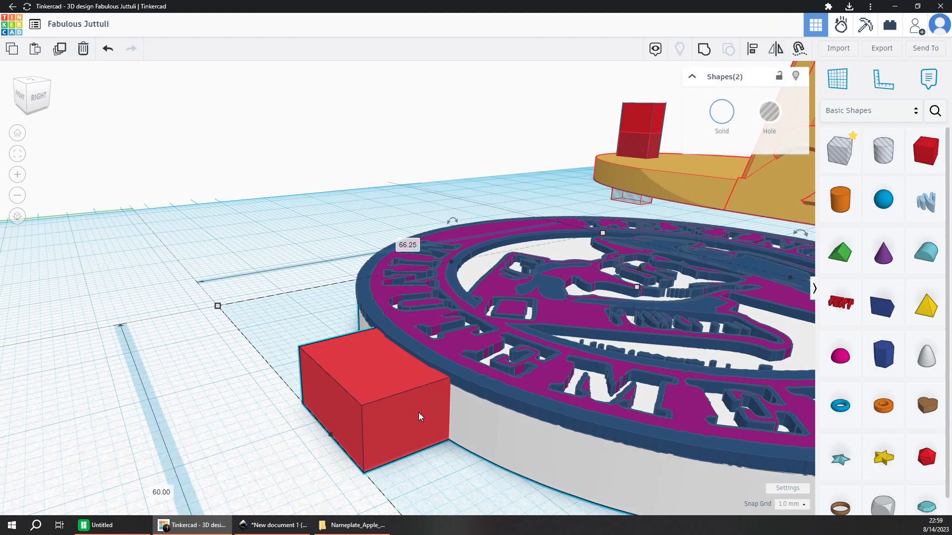
pyautogui.hotkey('ctrl', 'g')
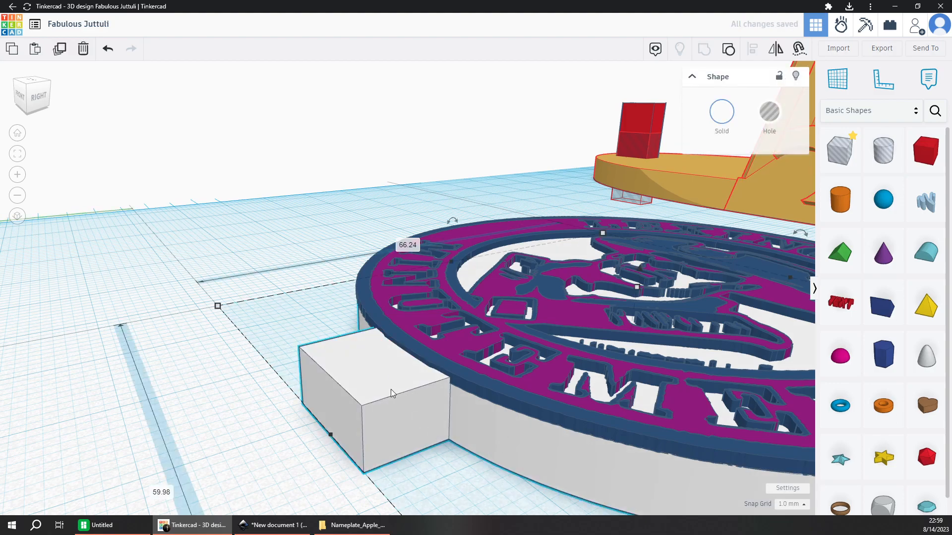
pyautogui.scroll(-5, 258, 389)
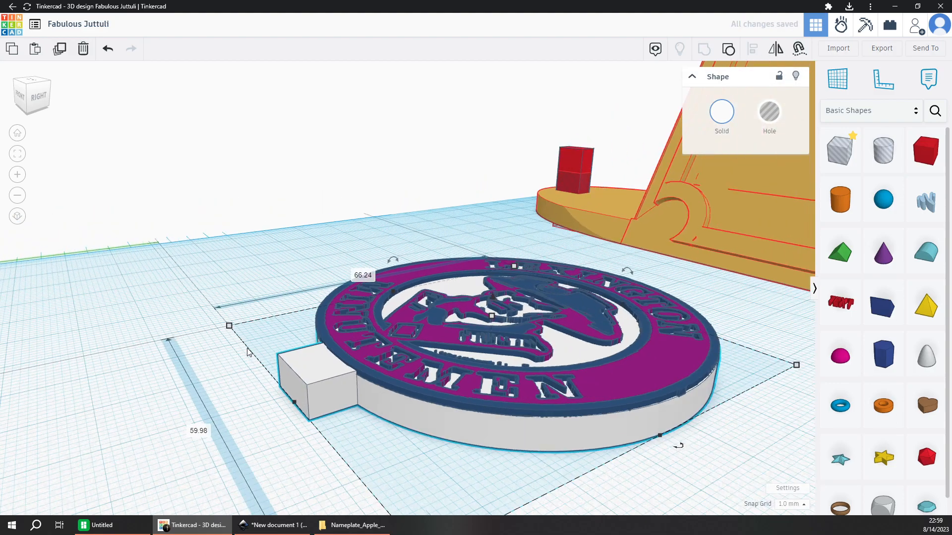
pyautogui.scroll(3, 250, 385)
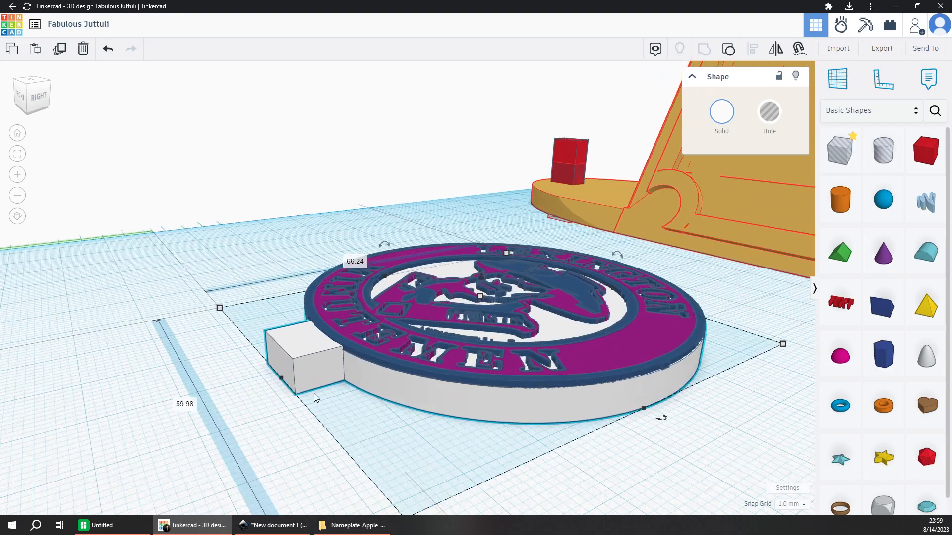
# Undo the grouping to inspect the box against the disc's edge, and redo it.
pyautogui.hotkey('ctrl', 'z')
pyautogui.click(320, 382)
pyautogui.moveTo(320, 381); pyautogui.dragTo(640, 359, button='right')
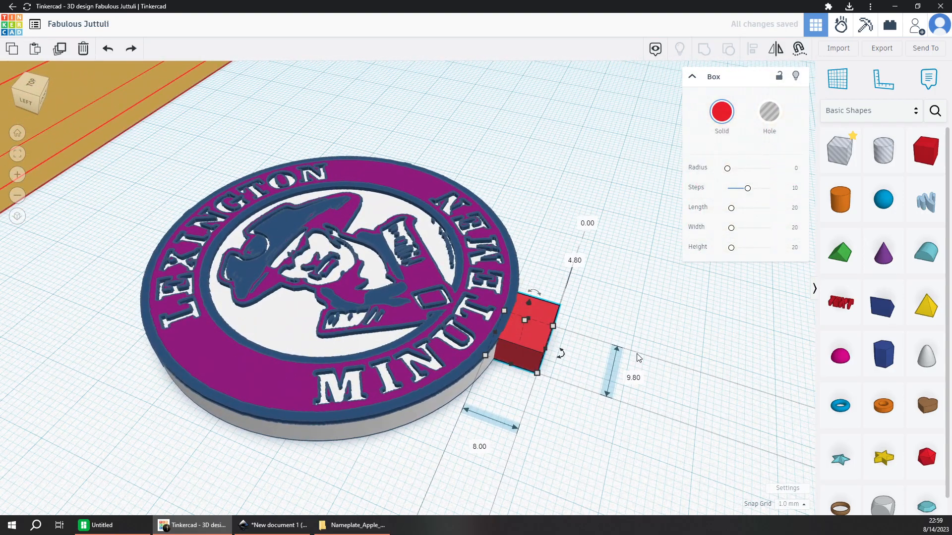
pyautogui.moveTo(657, 326); pyautogui.dragTo(372, 347, button='right')
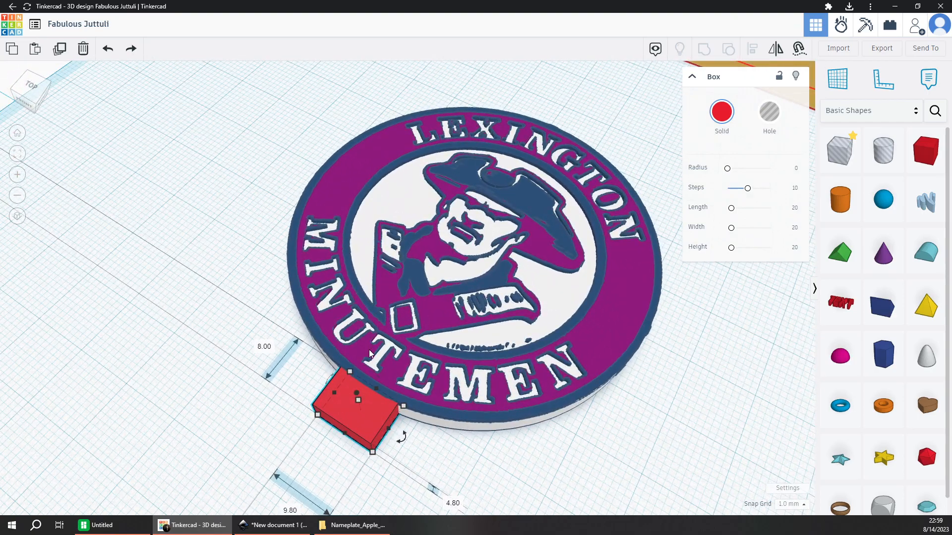
pyautogui.hotkey('ctrl', 'y')
# Export the white disc with its peg as an STL file named sign-white.
pyautogui.scroll(-3, 425, 448)
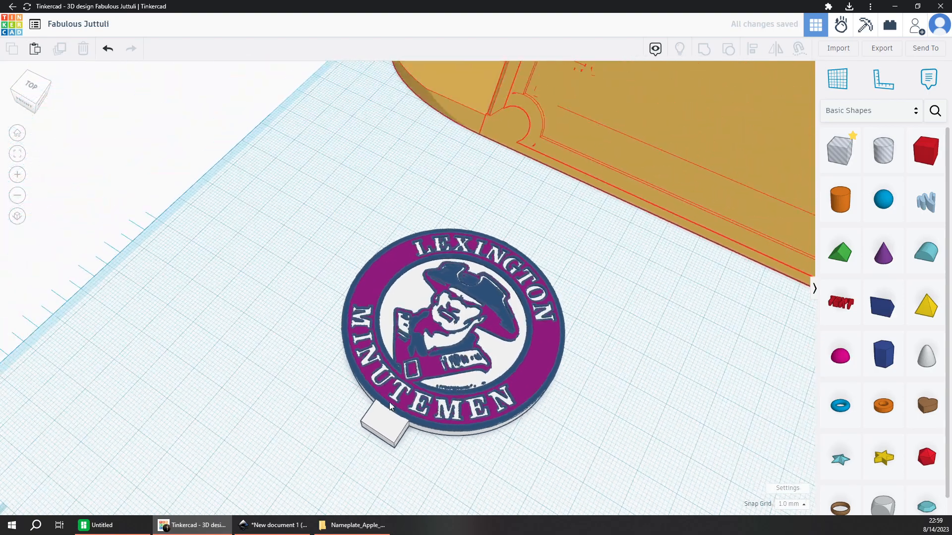
pyautogui.scroll(-3, 349, 315)
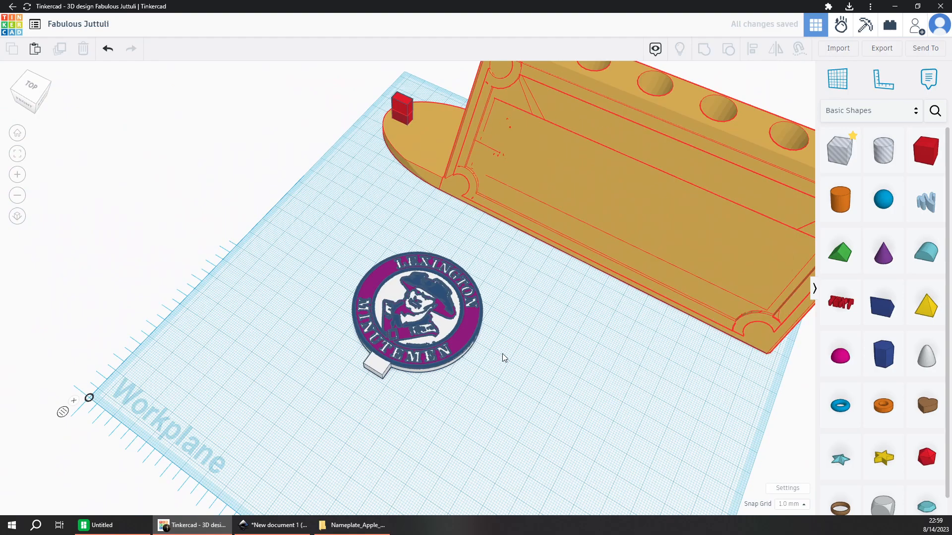
pyautogui.scroll(2, 375, 338)
pyautogui.click(428, 315)
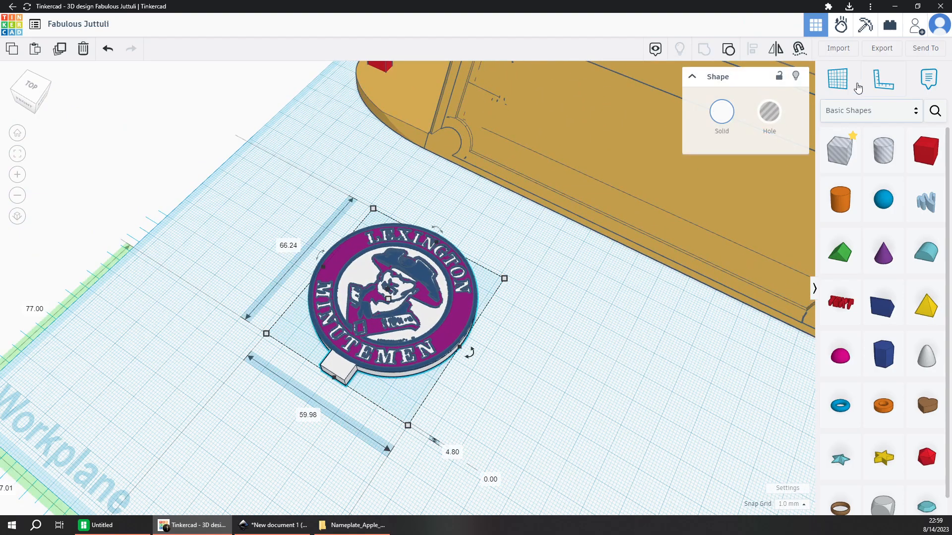
pyautogui.click(882, 48)
pyautogui.click(520, 282)
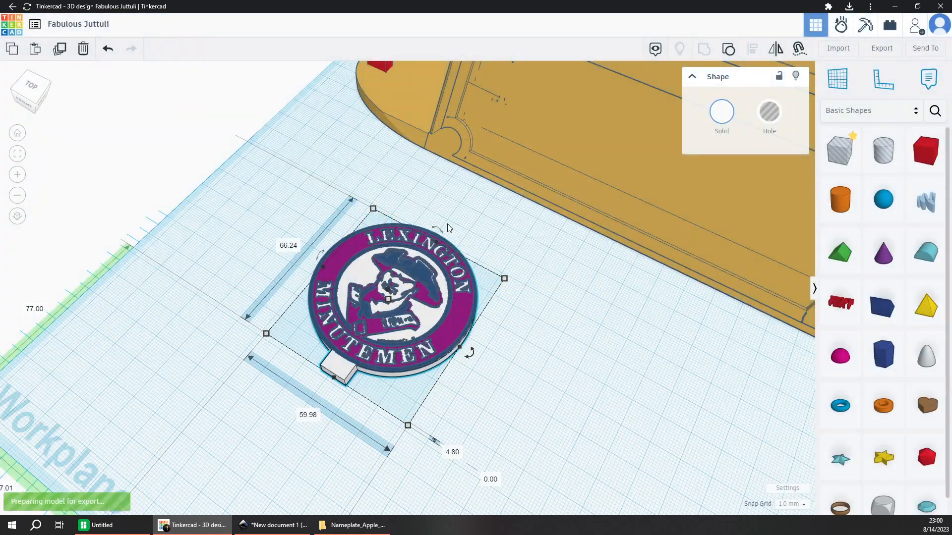
pyautogui.write('sign-white')
pyautogui.press('Return')
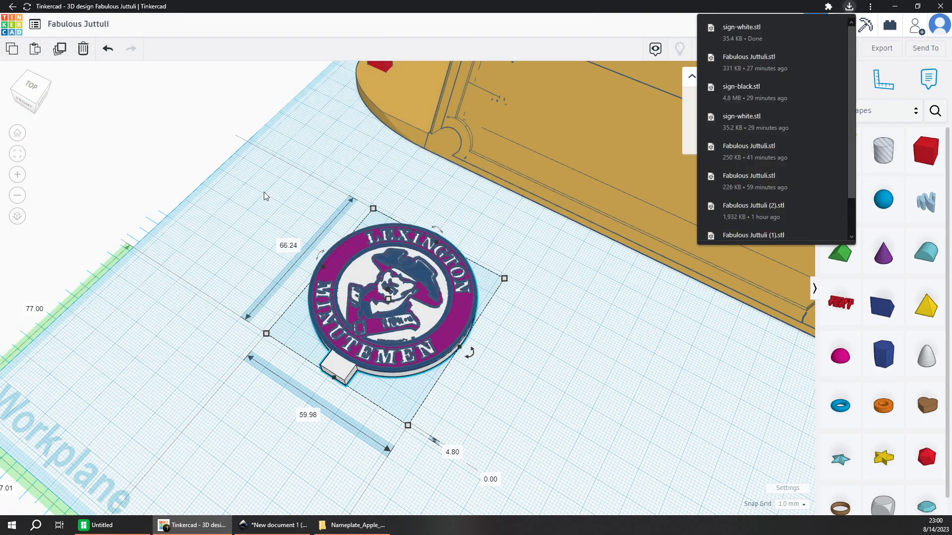
# Export only the blue logo layer as an STL file named sign-black.
pyautogui.click(448, 303)
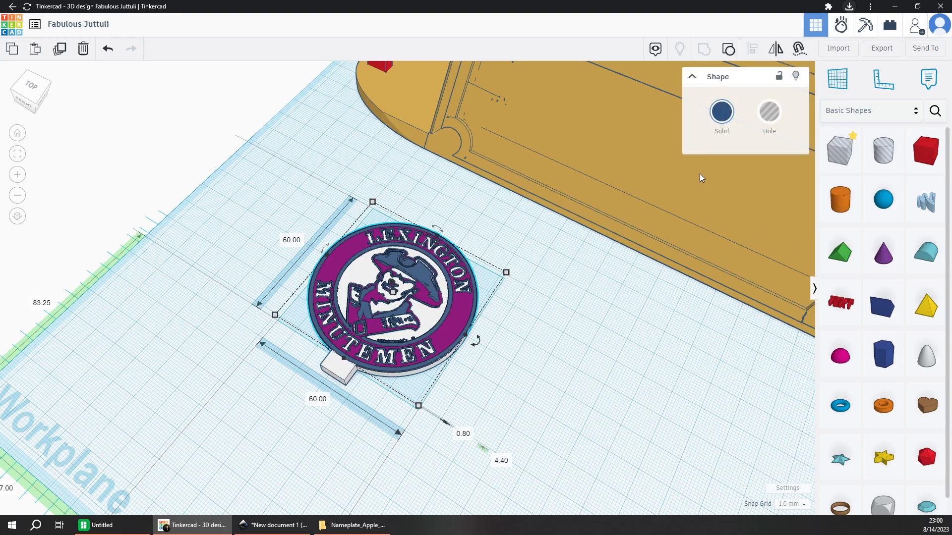
pyautogui.click(837, 49)
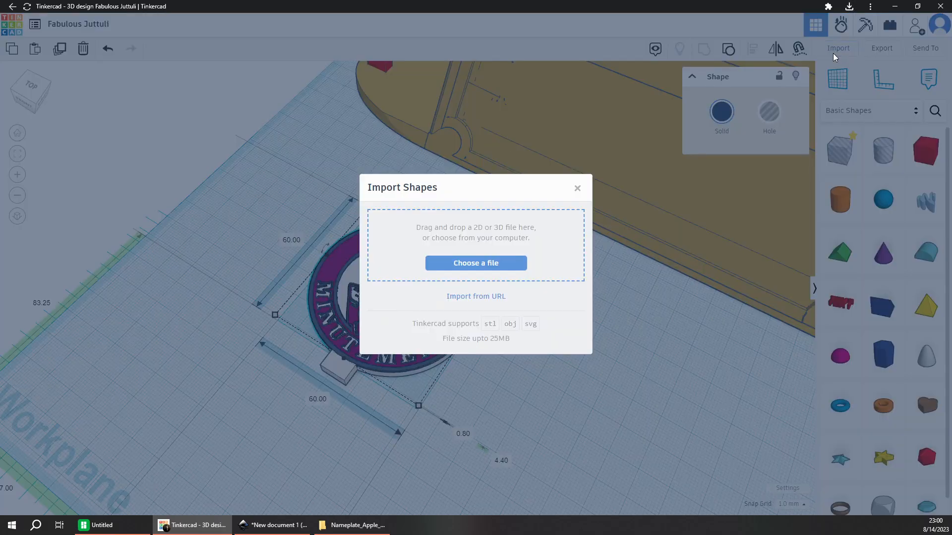
pyautogui.click(742, 112)
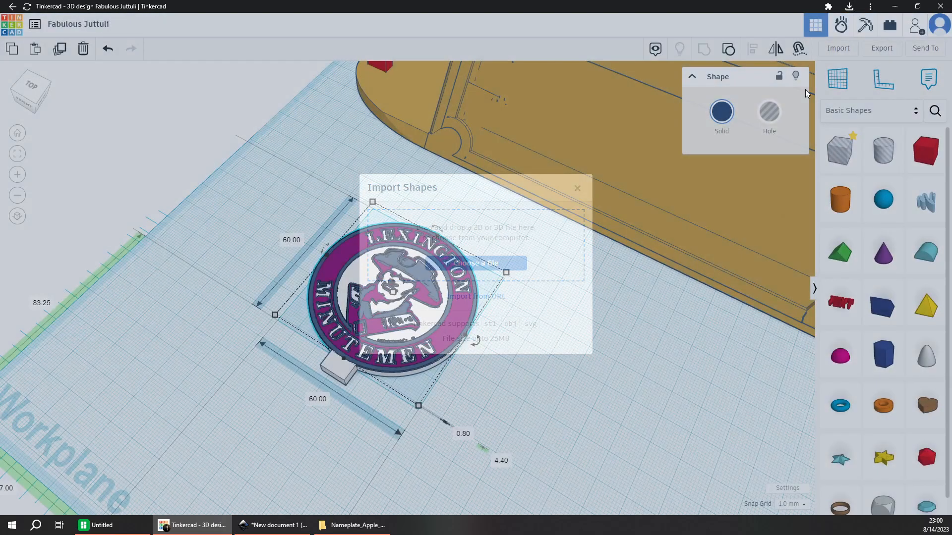
pyautogui.click(882, 48)
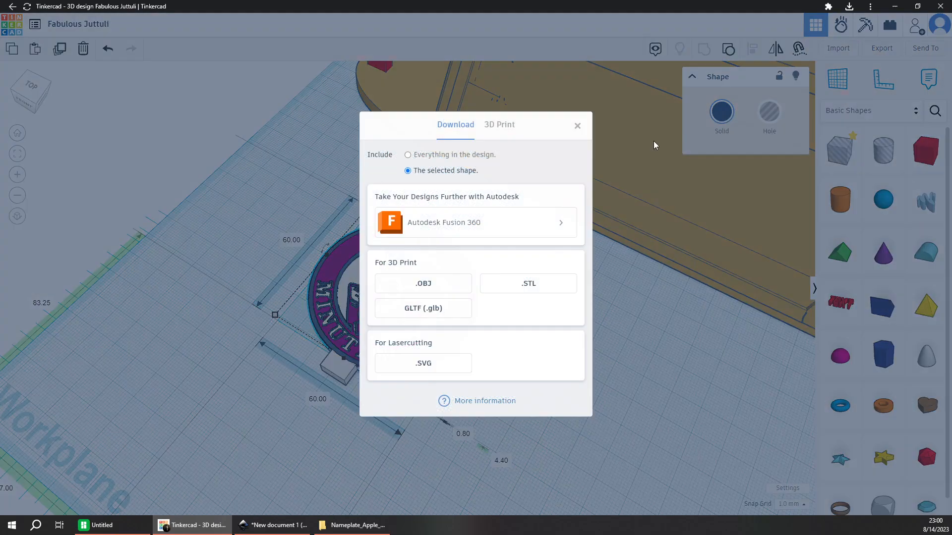
pyautogui.click(538, 278)
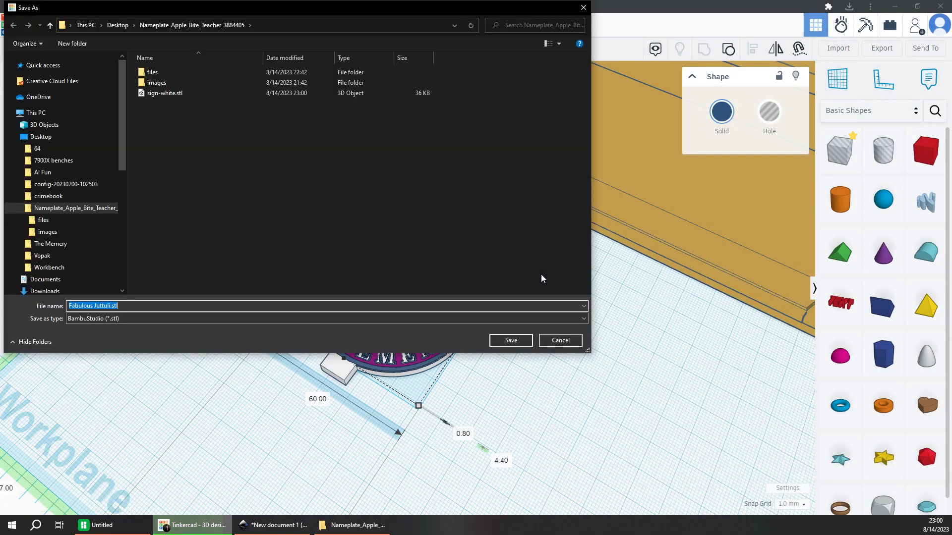
pyautogui.write('sog')
pyautogui.press('BackSpace')
pyautogui.press('BackSpace')
pyautogui.write('in')
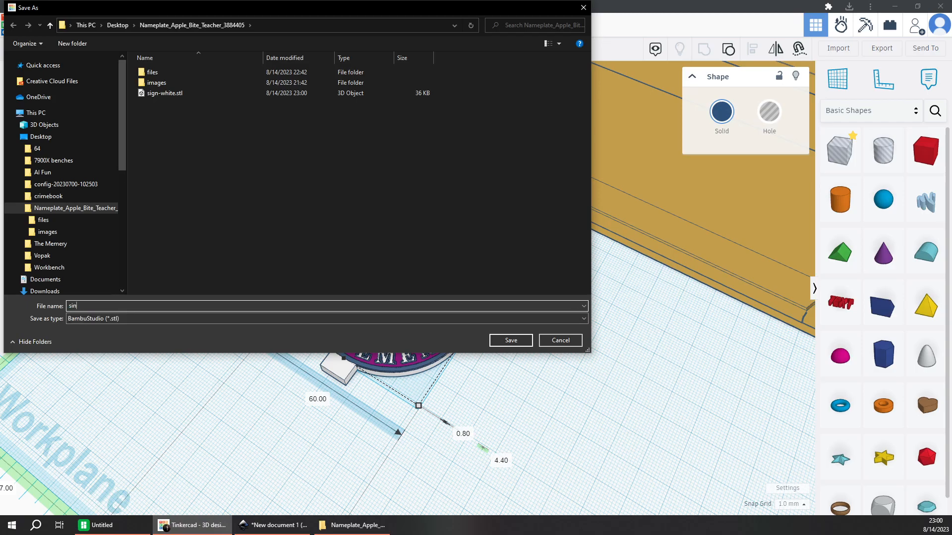
pyautogui.write('gg-black')
pyautogui.press('Return')
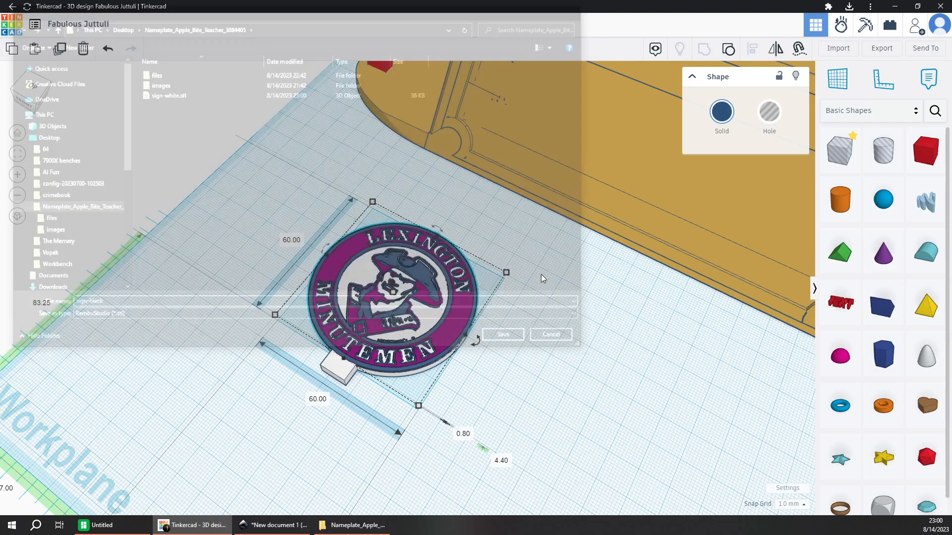
# Export only the purple logo layer as an STL file.
pyautogui.click(463, 320)
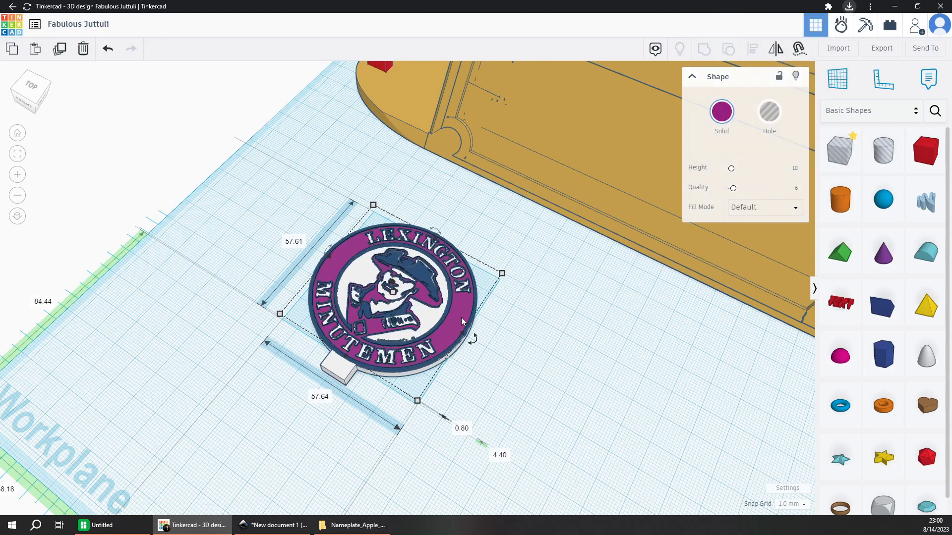
pyautogui.click(881, 48)
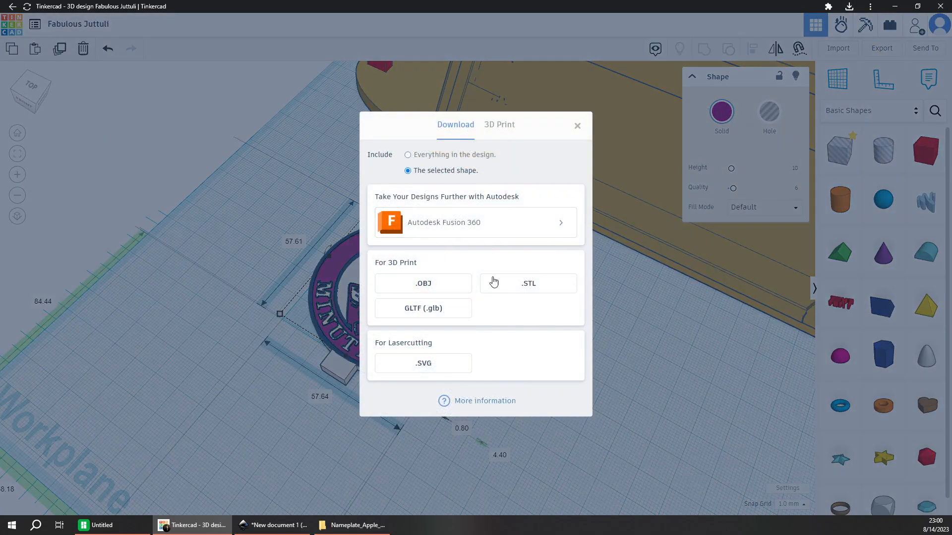
pyautogui.click(508, 290)
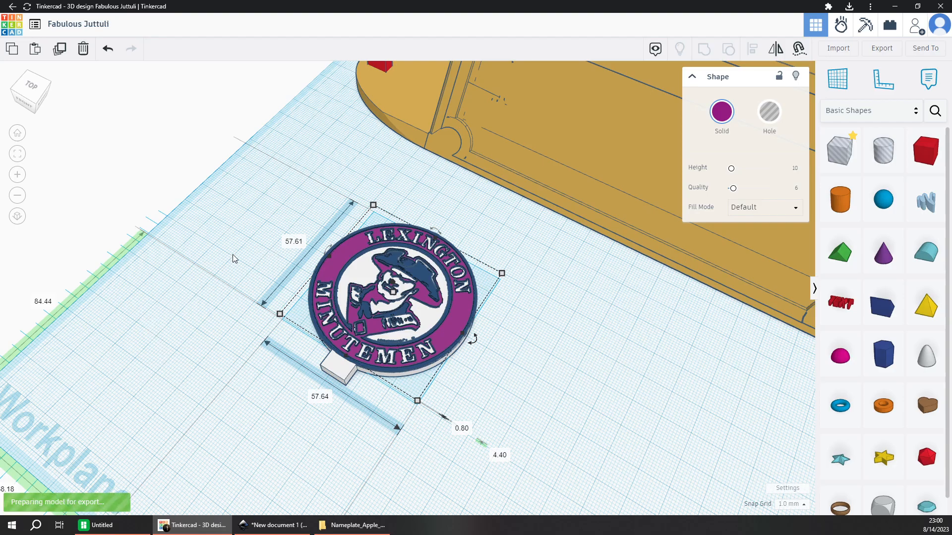
pyautogui.moveTo(237, 258); pyautogui.dragTo(142, 310, button='middle')
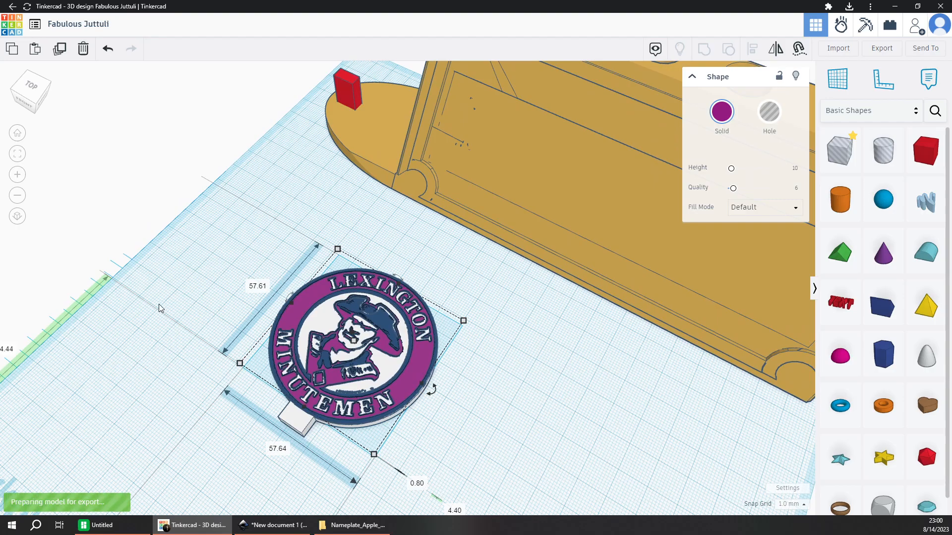
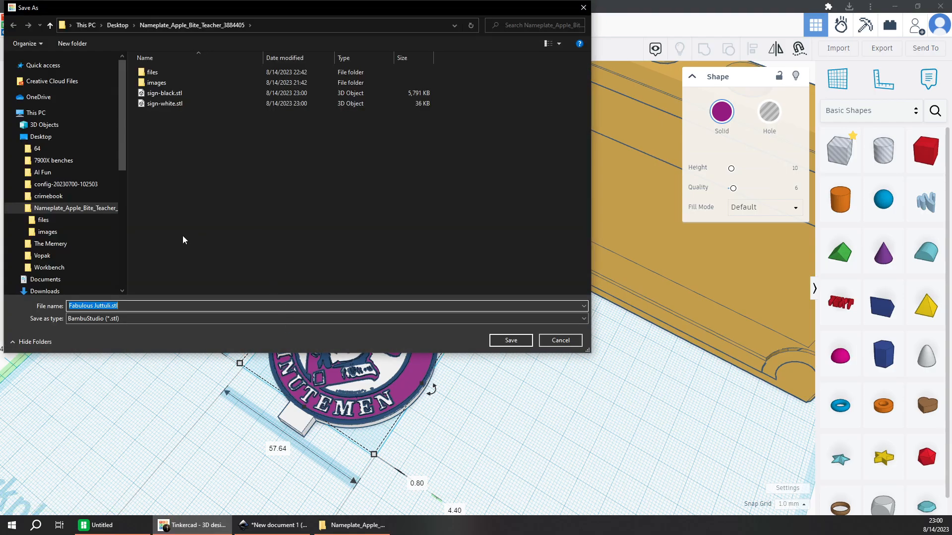
# Save the exported purple part of the Minutemen logo as sign-purple.stl.
pyautogui.write('sign-p')
pyautogui.press('BackSpace')
pyautogui.press('BackSpace')
pyautogui.write('pu')
pyautogui.press('BackSpace')
pyautogui.press('BackSpace')
pyautogui.write('-pur')
pyautogui.press('Return')
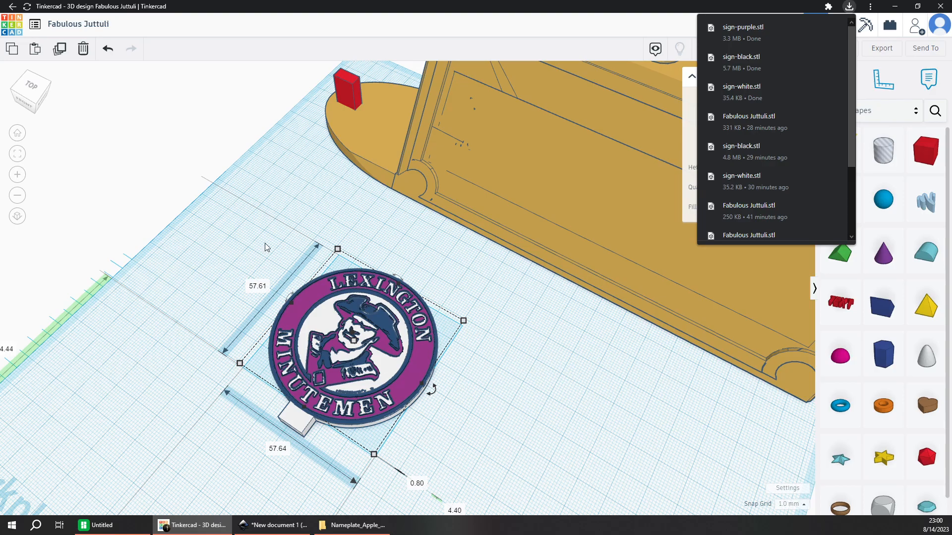
# Delete the red box standing in the slot of the nameplate's rounded base.
pyautogui.moveTo(308, 259); pyautogui.dragTo(305, 352, button='middle')
pyautogui.click(370, 203)
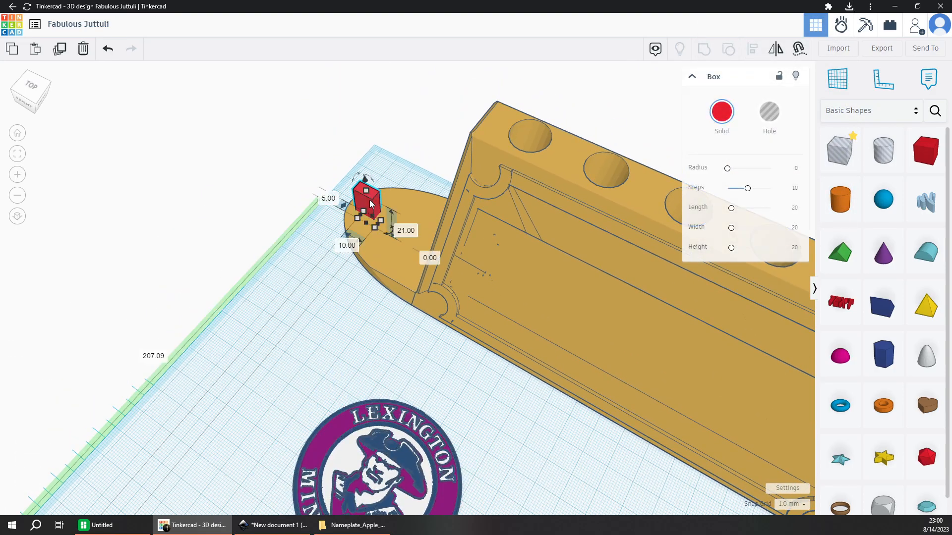
pyautogui.press('Delete')
# Export only the gold nameplate body as an STL file named Fabulous Juttuli.stl.
pyautogui.click(407, 242)
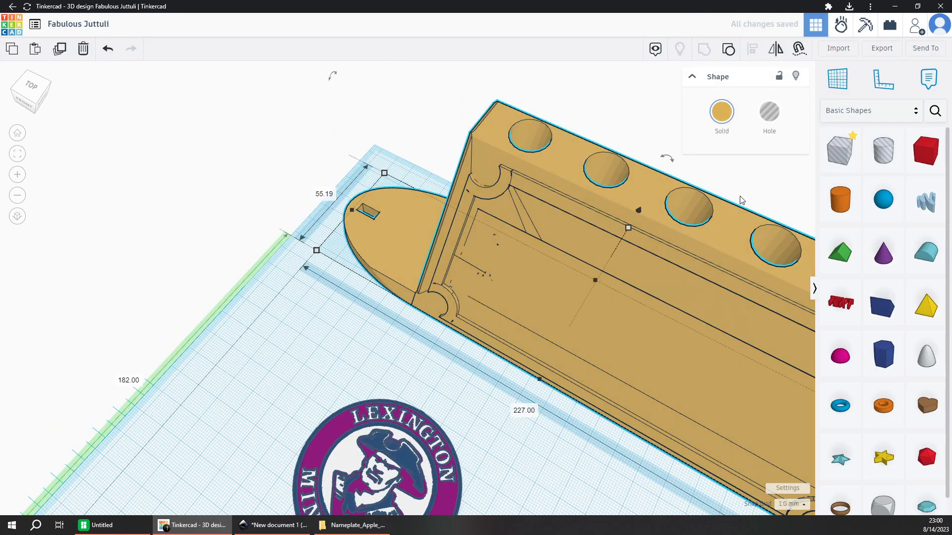
pyautogui.click(876, 56)
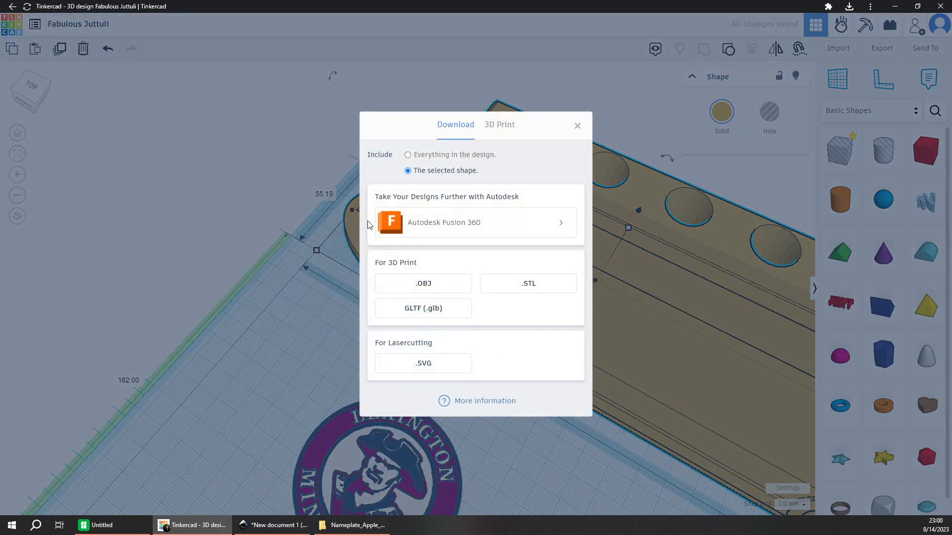
pyautogui.click(541, 279)
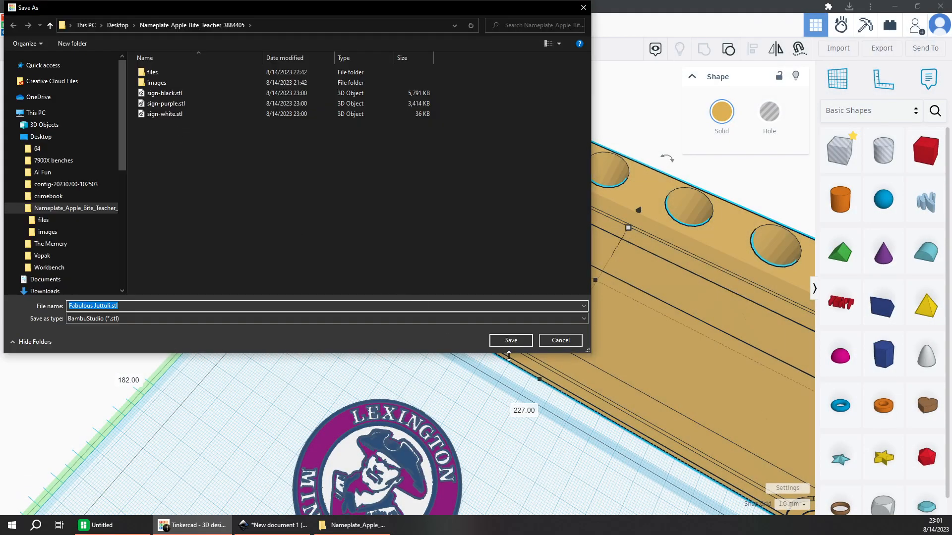
pyautogui.click(508, 341)
pyautogui.scroll(-3, 258, 357)
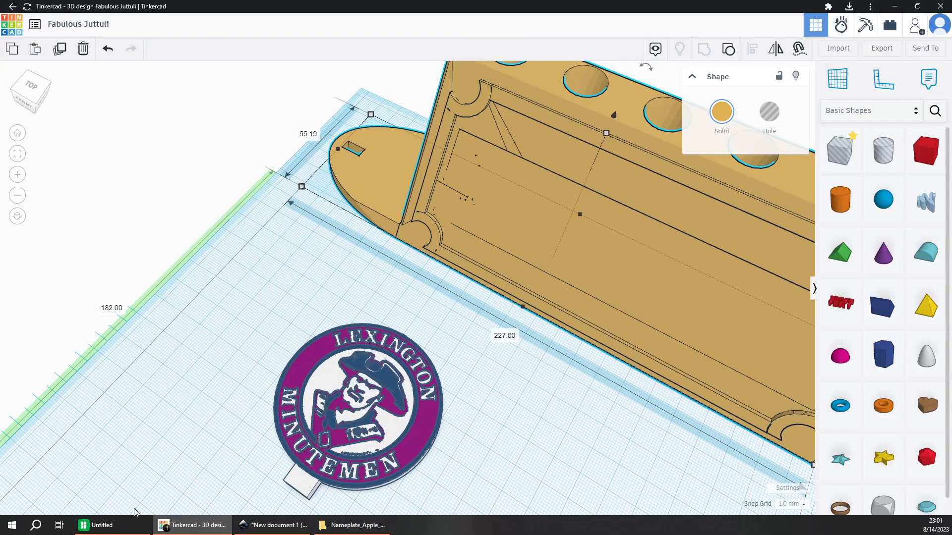
# Switch to Bambu Studio and replace the apple nameplate model on the plate with Fabulous Juttuli.stl.
pyautogui.click(115, 525)
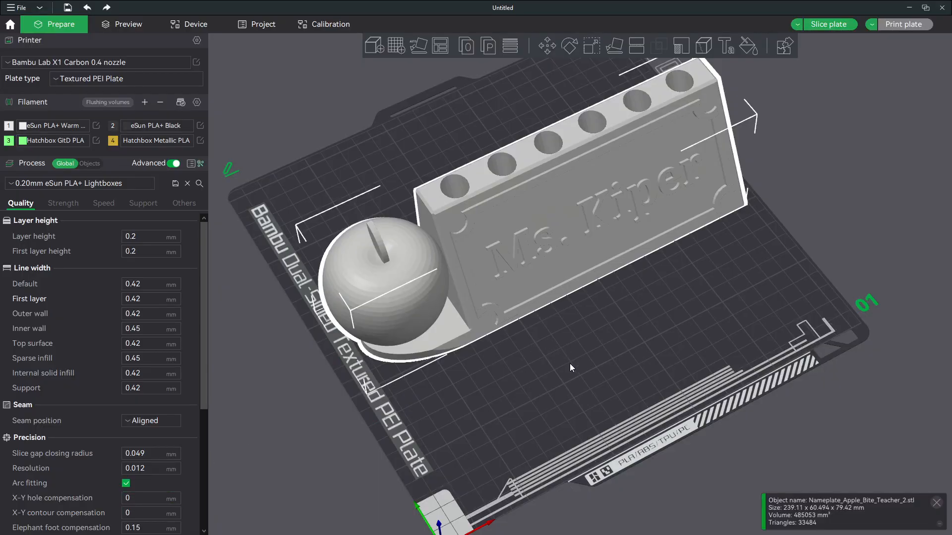
pyautogui.moveTo(540, 334); pyautogui.dragTo(667, 373, button='middle')
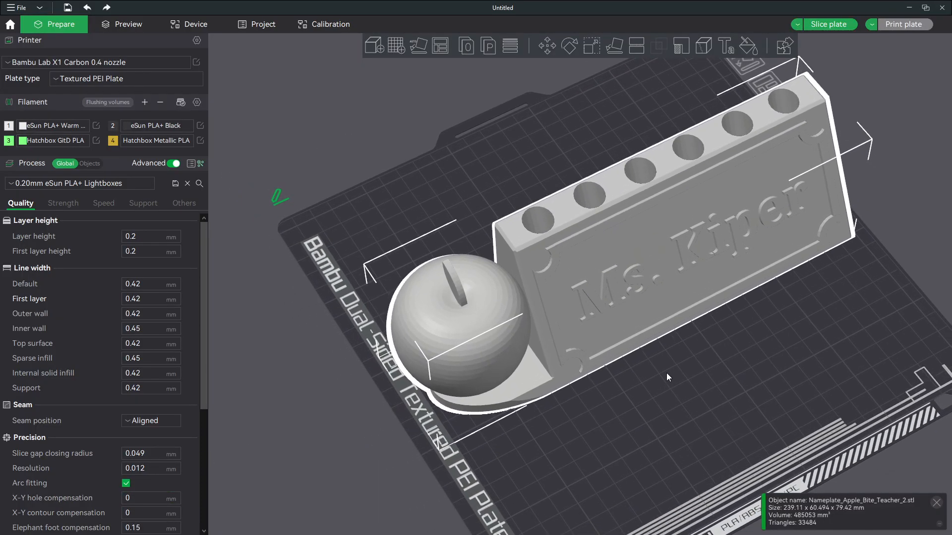
pyautogui.moveTo(613, 370); pyautogui.dragTo(572, 368)
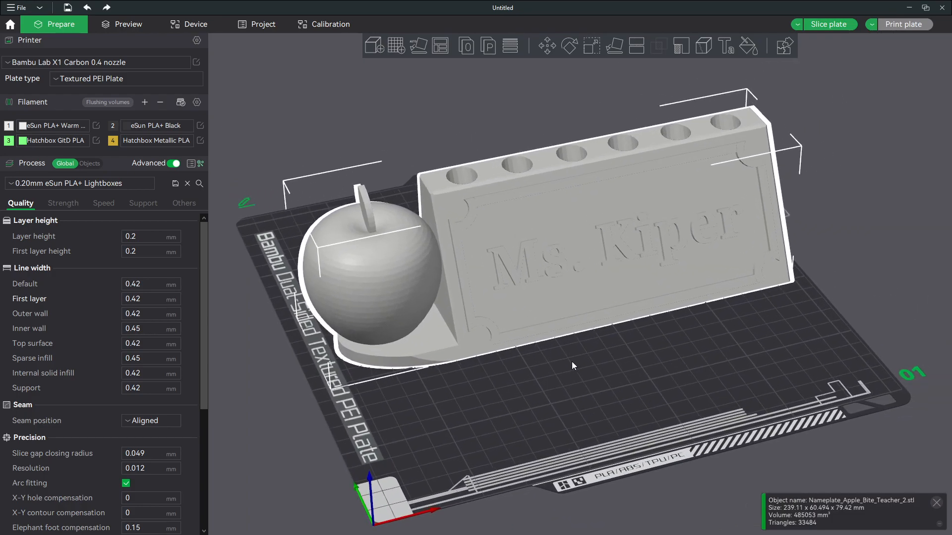
pyautogui.rightClick(568, 295)
pyautogui.click(608, 244)
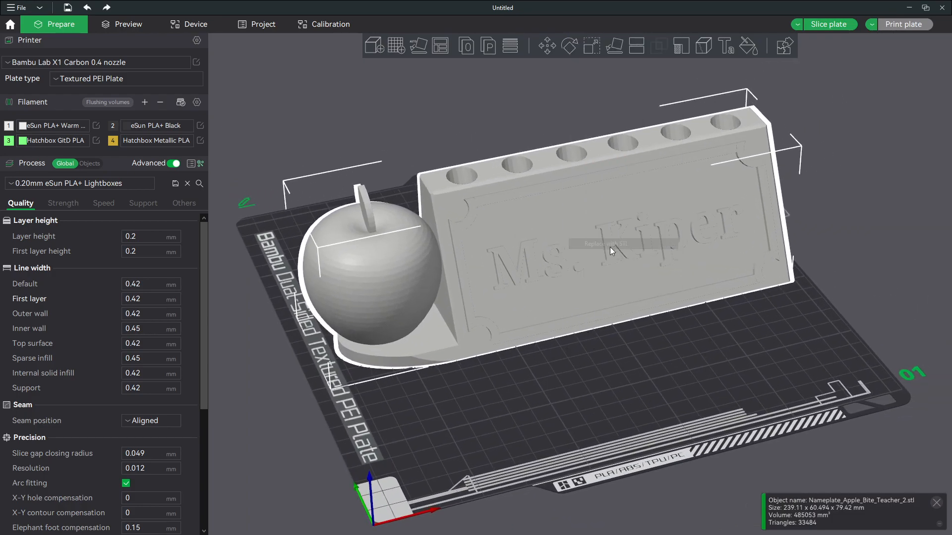
pyautogui.click(204, 26)
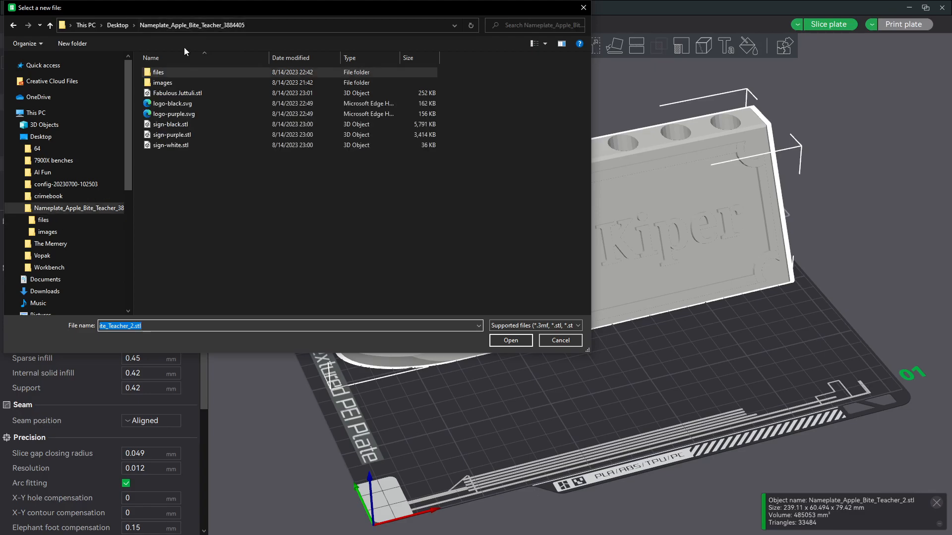
pyautogui.doubleClick(181, 93)
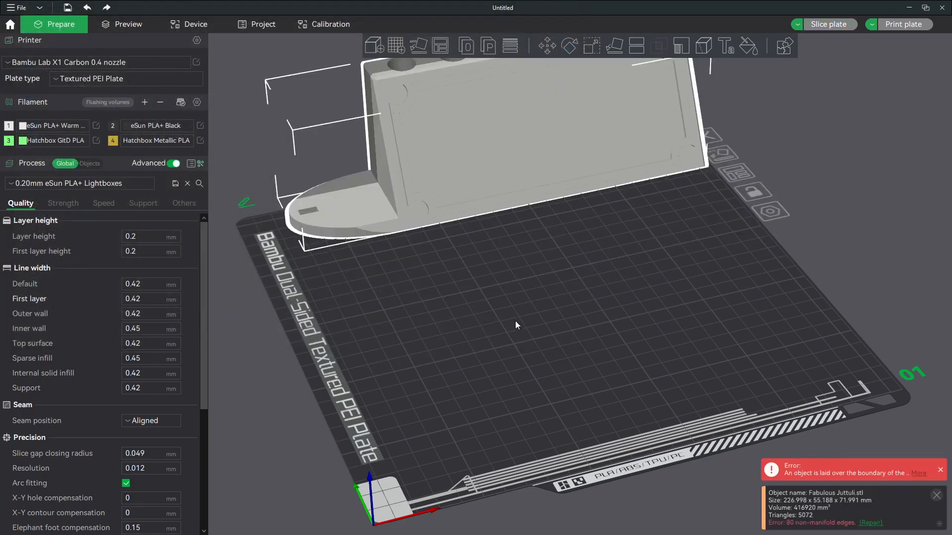
# Center the nameplate on the build plate and repair its non-manifold edges.
pyautogui.rightClick(535, 188)
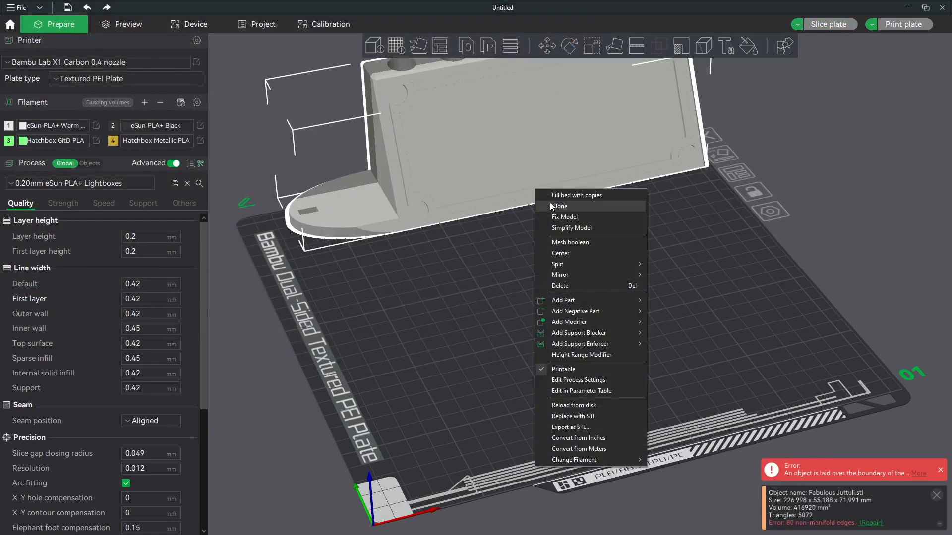
pyautogui.click(563, 254)
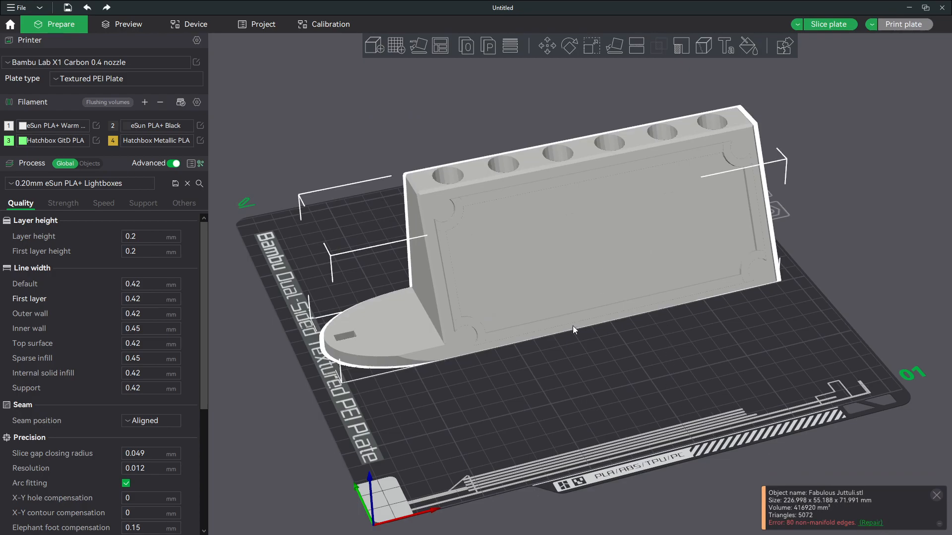
pyautogui.scroll(8, 575, 328)
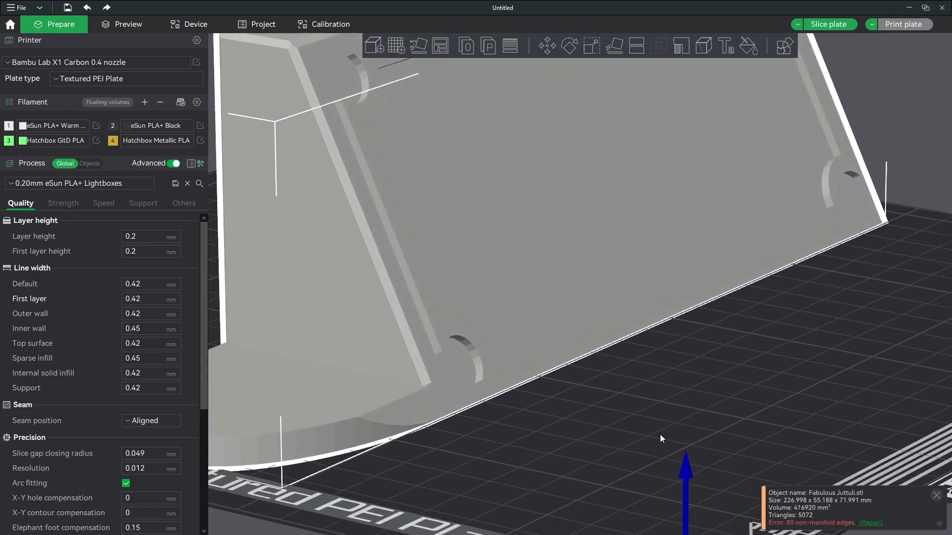
pyautogui.moveTo(659, 434); pyautogui.dragTo(635, 447)
pyautogui.scroll(-8, 633, 446)
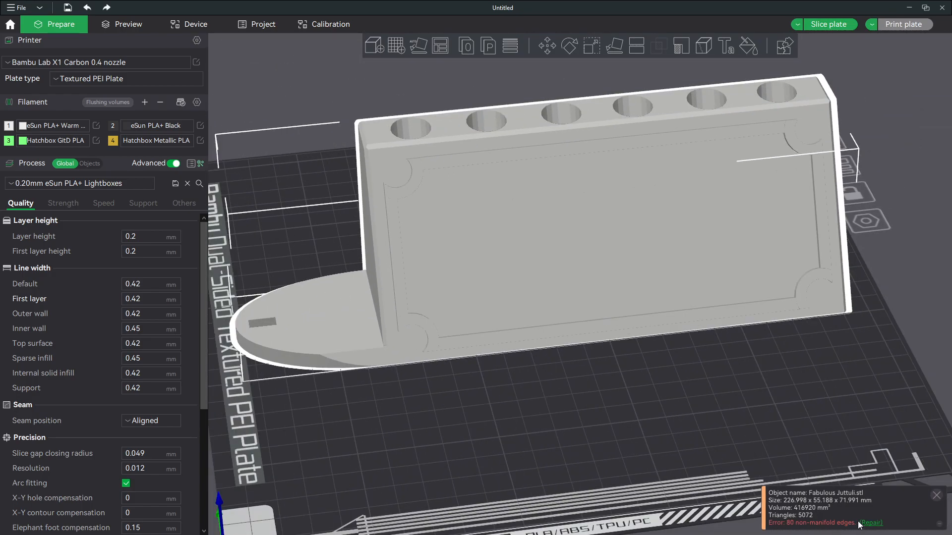
pyautogui.click(862, 523)
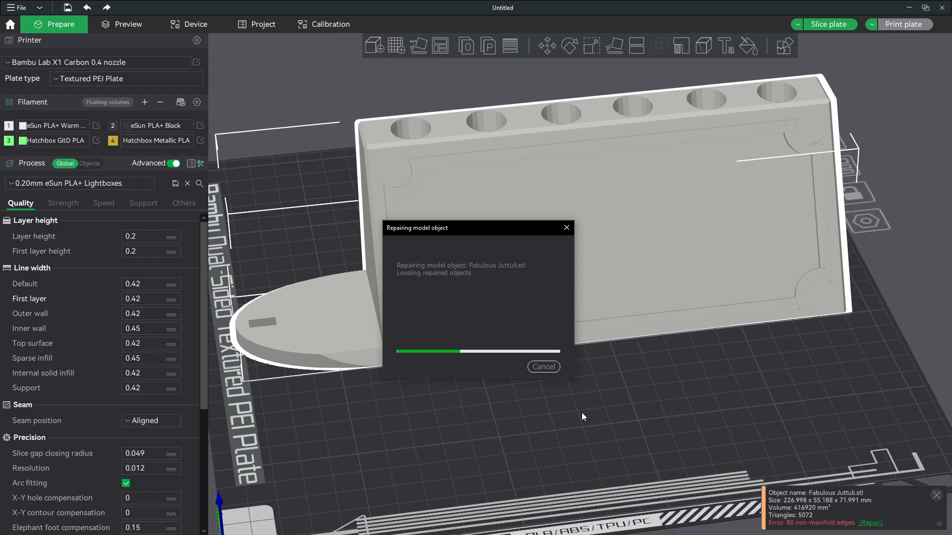
pyautogui.moveTo(568, 399)
pyautogui.mouseDown()
pyautogui.moveTo(587, 407)
pyautogui.moveTo(517, 394)
pyautogui.moveTo(552, 403)
pyautogui.moveTo(579, 394)
pyautogui.mouseUp()
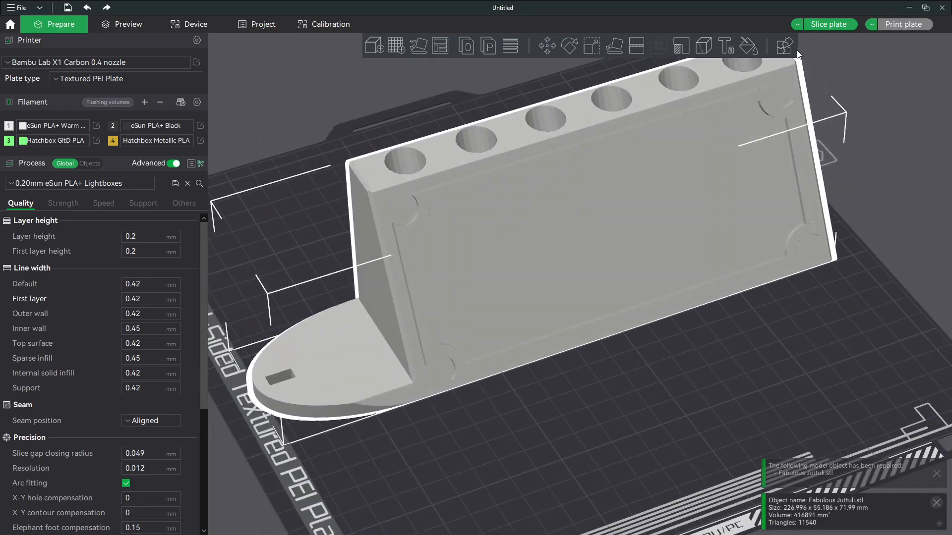
# Slice the plate and examine the nameplate's front frame and pencil holes in the toolpath preview.
pyautogui.click(818, 25)
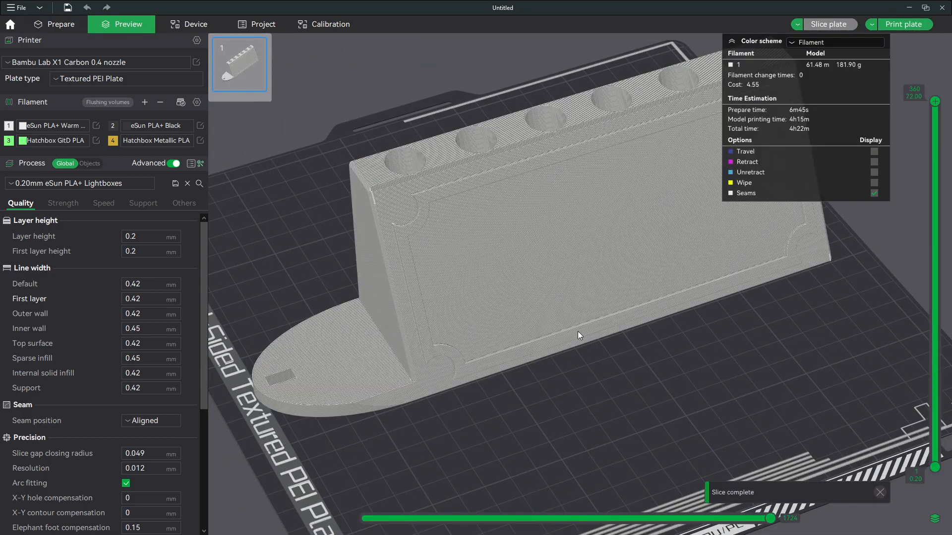
pyautogui.scroll(5, 575, 342)
pyautogui.moveTo(635, 319); pyautogui.dragTo(596, 422)
pyautogui.scroll(-5, 557, 454)
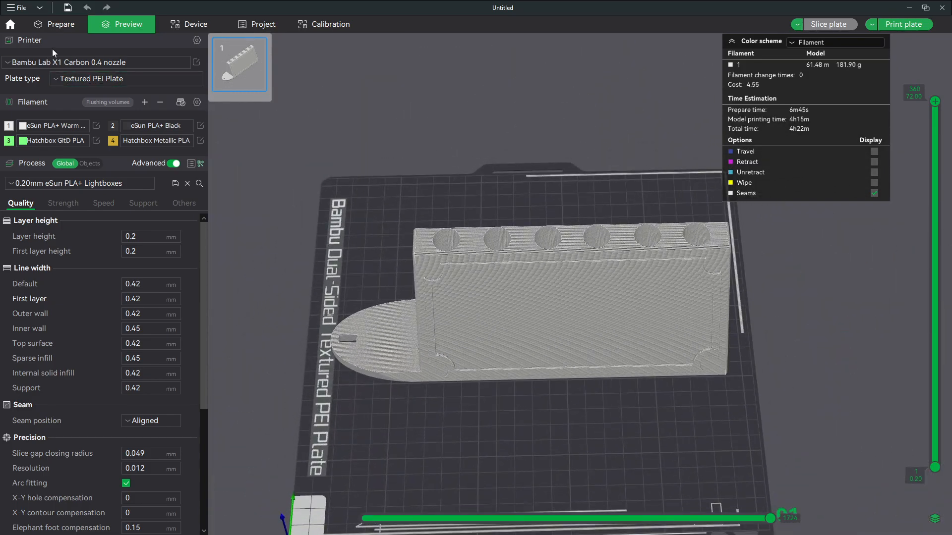
# Start a text shape on the nameplate in the Prepare view and set its font to Broadway.
pyautogui.click(43, 29)
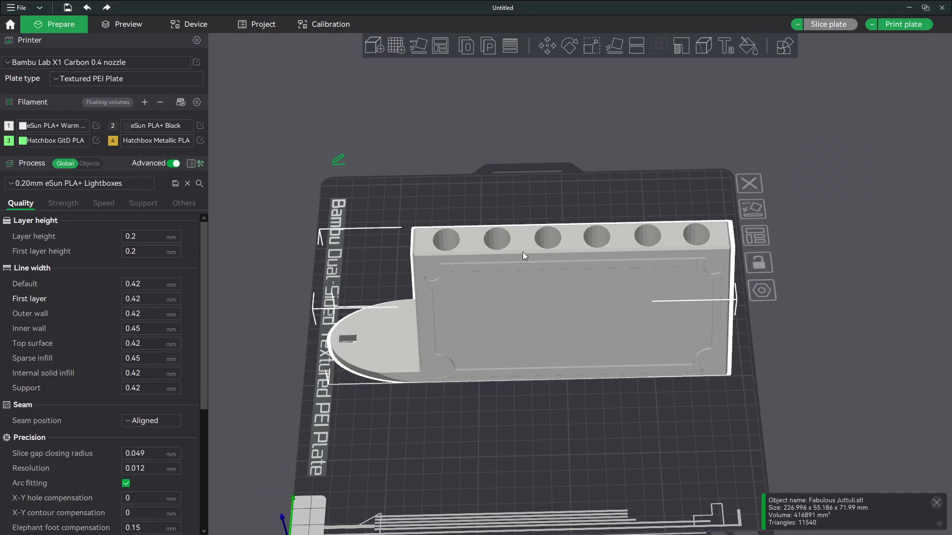
pyautogui.click(724, 47)
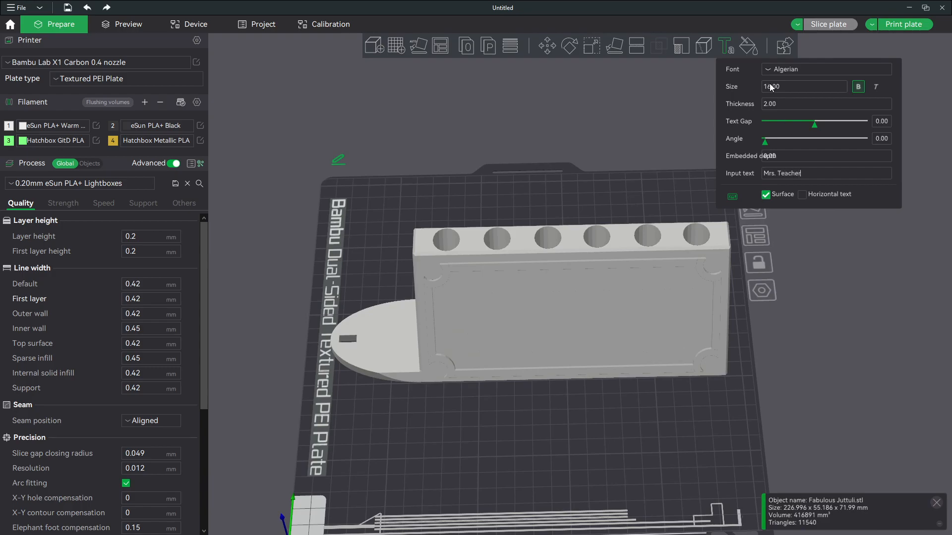
pyautogui.click(790, 71)
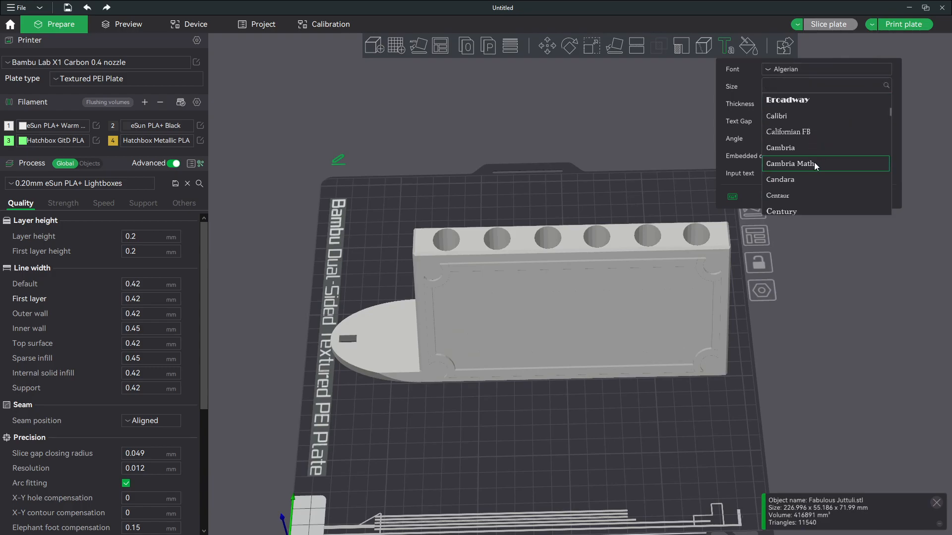
pyautogui.scroll(-3, 814, 168)
pyautogui.scroll(-2, 813, 173)
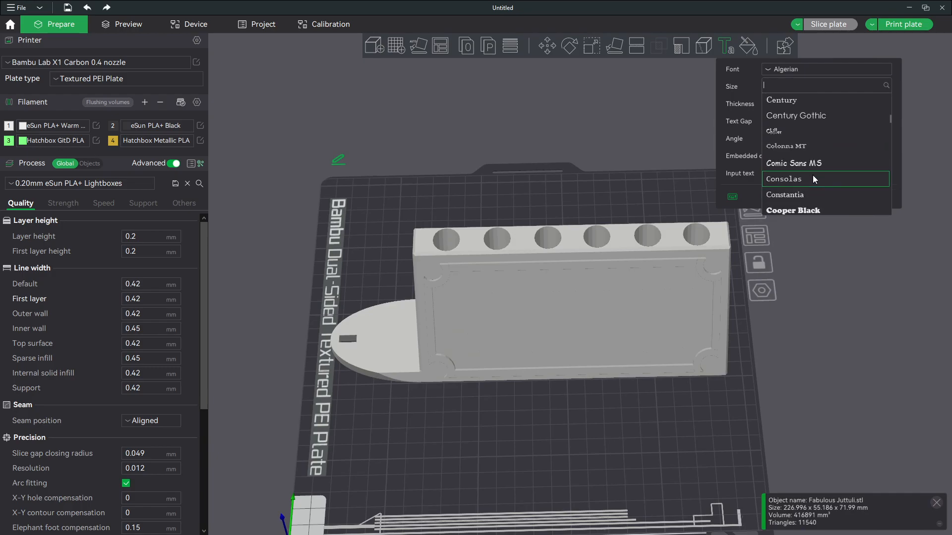
pyautogui.scroll(-2, 813, 177)
pyautogui.scroll(-5, 818, 173)
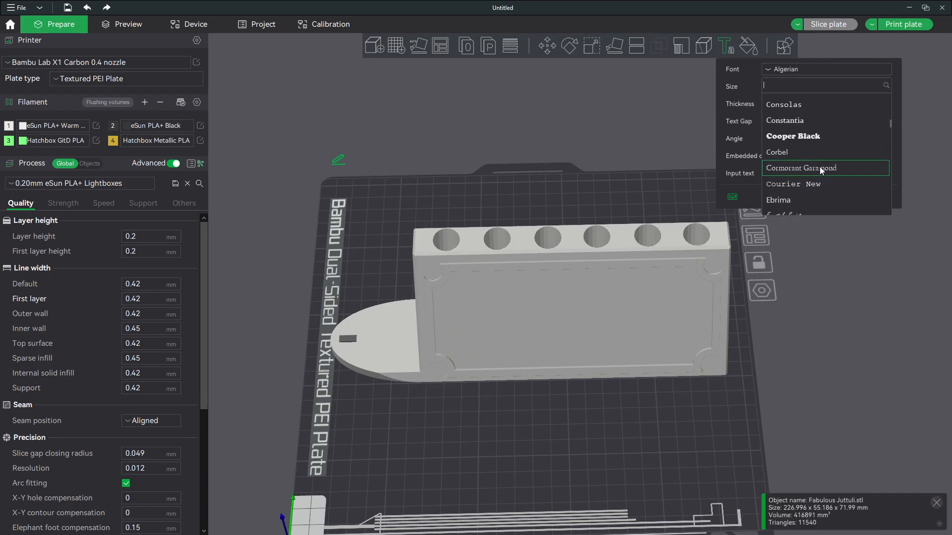
pyautogui.scroll(10, 821, 171)
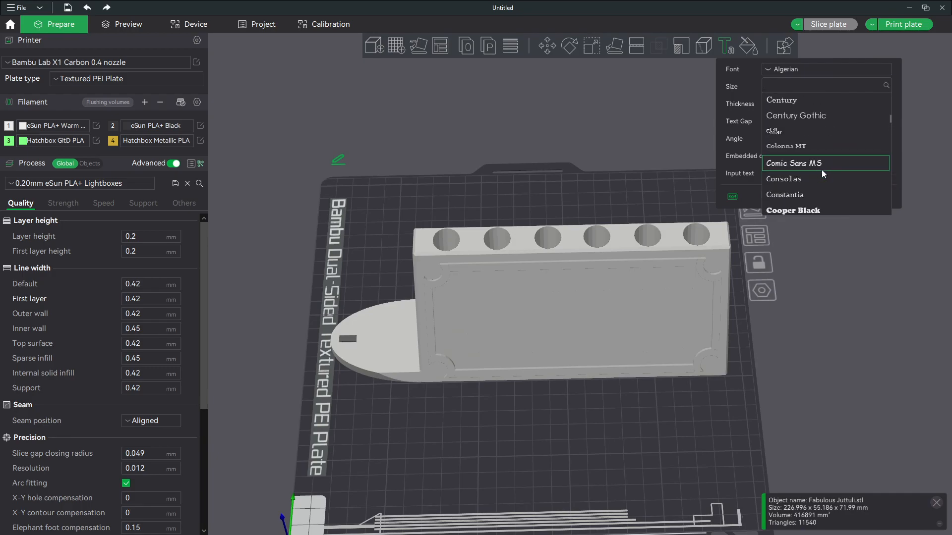
pyautogui.scroll(4, 827, 171)
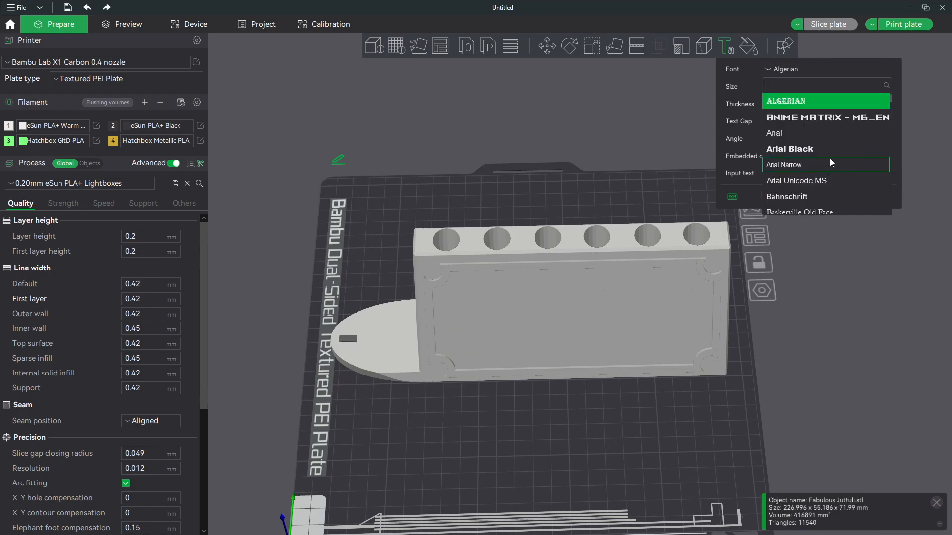
pyautogui.scroll(-1, 830, 163)
pyautogui.scroll(-3, 829, 160)
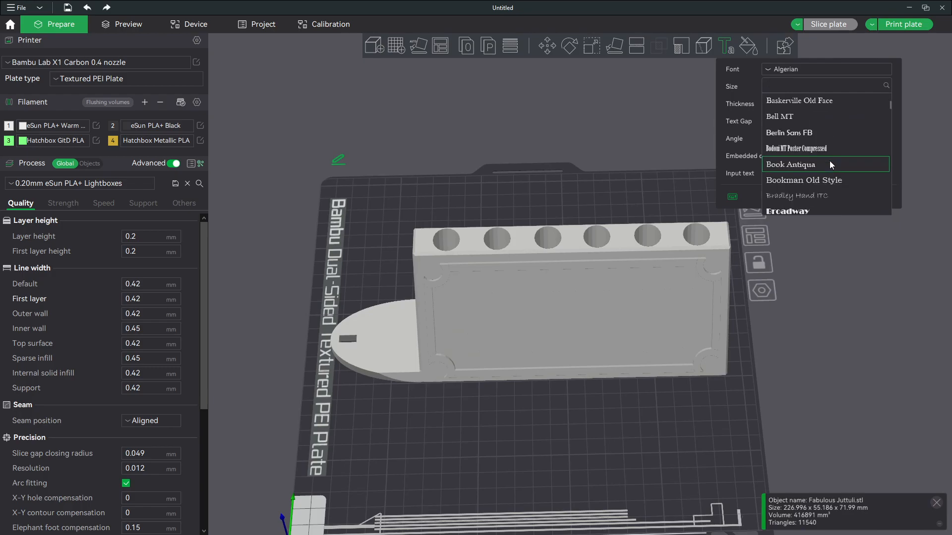
pyautogui.scroll(-2, 828, 165)
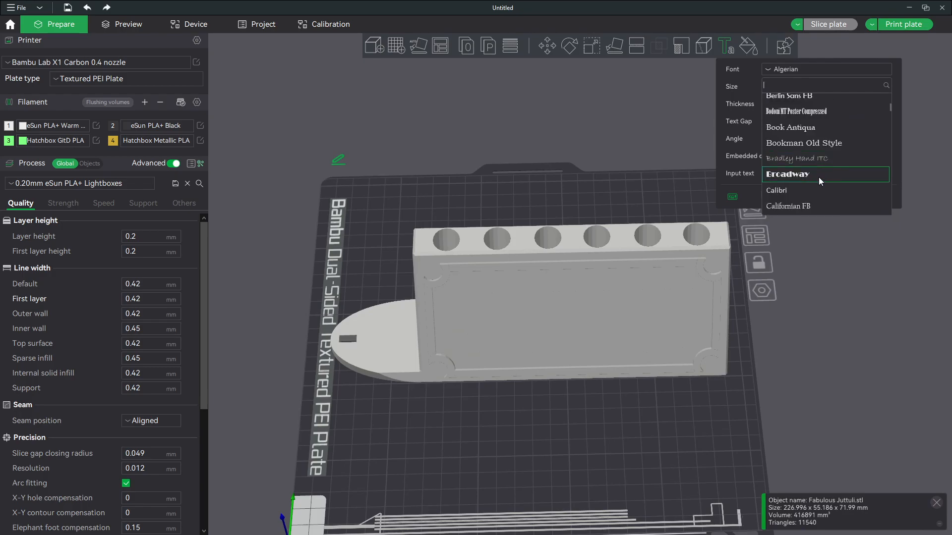
pyautogui.click(819, 177)
# Set the text size to 20 and place "Mrs. Teacher" centered on the nameplate's sloped front face.
pyautogui.click(569, 320)
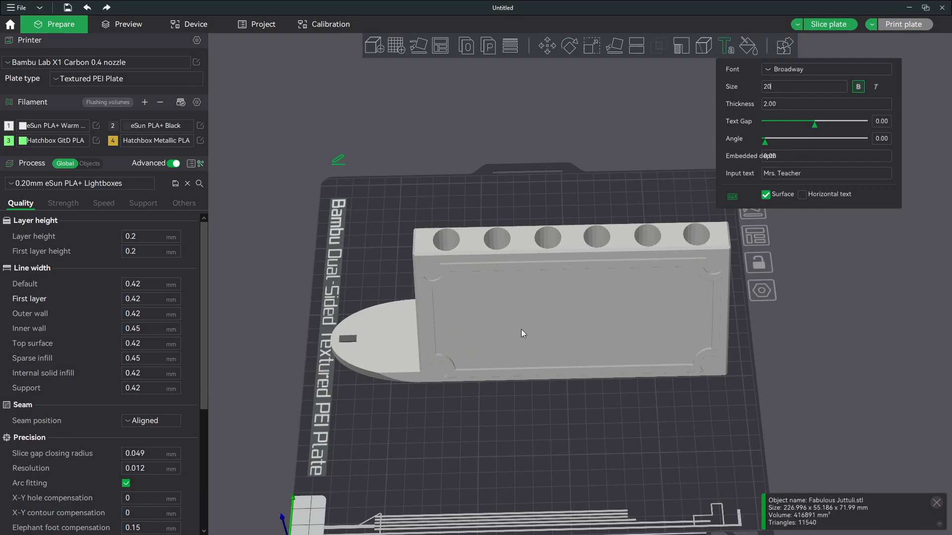
pyautogui.click(584, 318)
pyautogui.moveTo(584, 319); pyautogui.dragTo(575, 314)
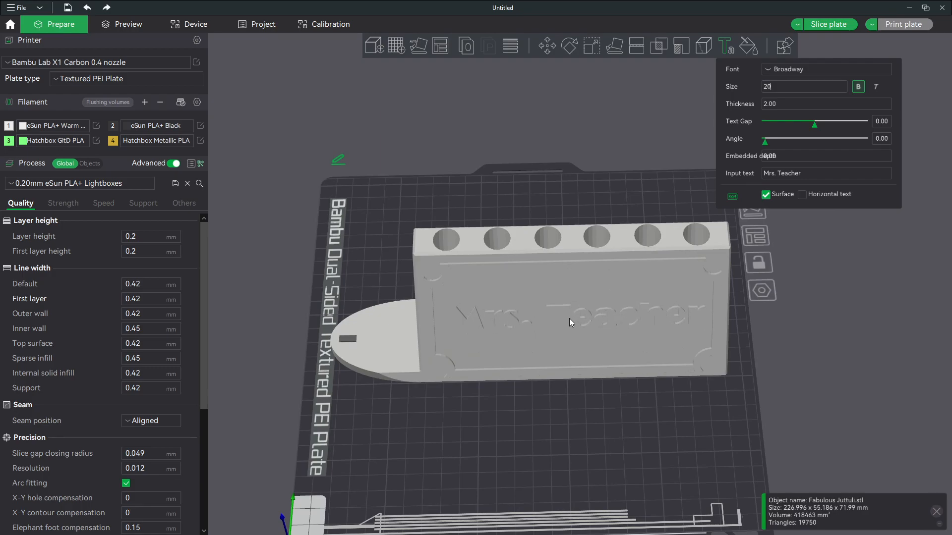
pyautogui.click(569, 323)
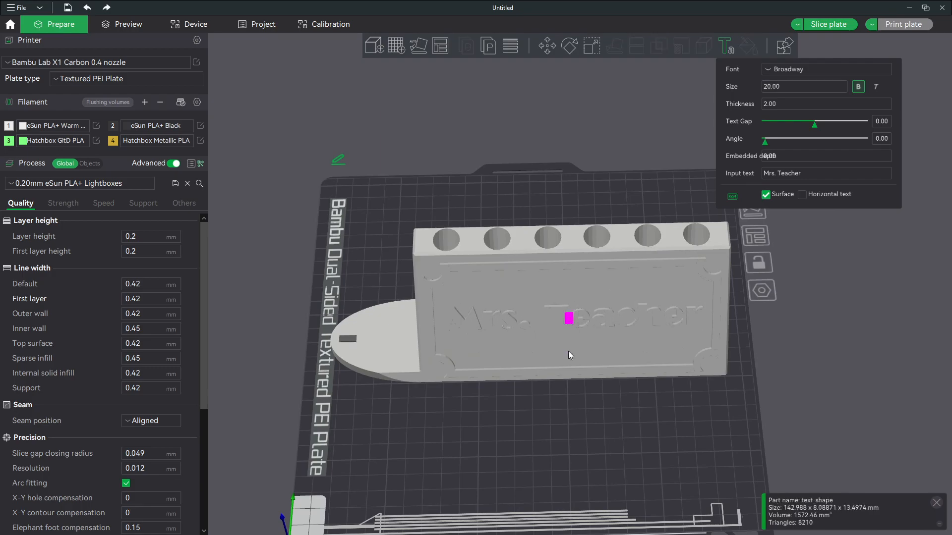
pyautogui.moveTo(581, 429)
pyautogui.mouseDown()
pyautogui.moveTo(570, 448)
pyautogui.moveTo(583, 424)
pyautogui.moveTo(600, 432)
pyautogui.moveTo(564, 457)
pyautogui.moveTo(552, 456)
pyautogui.moveTo(554, 431)
pyautogui.mouseUp()
pyautogui.moveTo(532, 365)
pyautogui.mouseDown()
pyautogui.moveTo(496, 314)
pyautogui.moveTo(546, 364)
pyautogui.moveTo(625, 388)
pyautogui.mouseUp()
pyautogui.click(587, 349)
pyautogui.moveTo(557, 334); pyautogui.dragTo(481, 300)
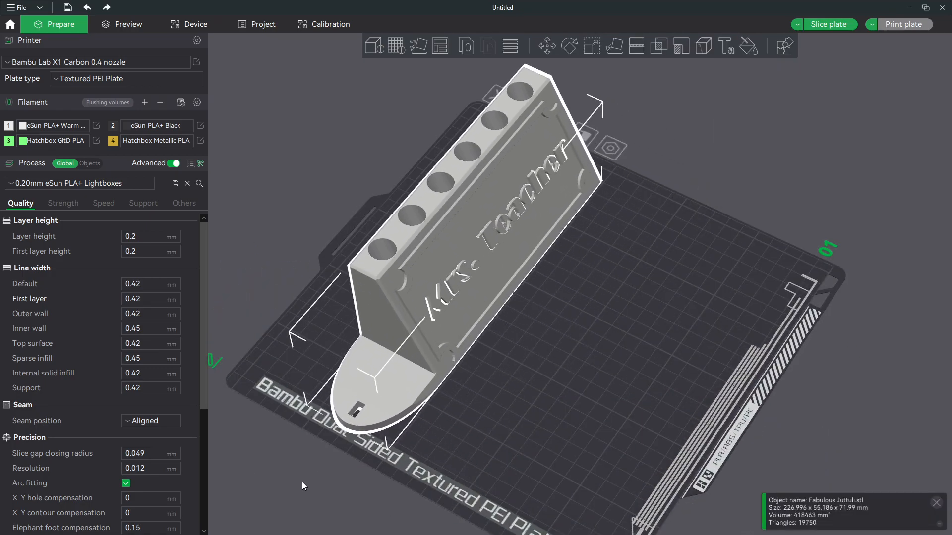
# Import sign-black.stl, sign-purple.stl and sign-white.stl as a single multi-part object and place it in front of the nameplate.
pyautogui.hotkey('alt', 'Tab')
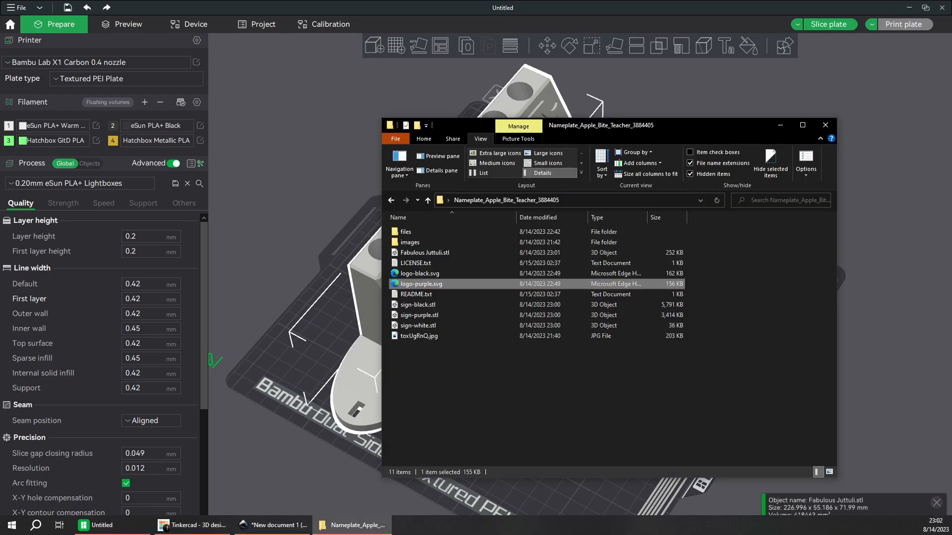
pyautogui.click(448, 304)
pyautogui.keyDown('shift'); pyautogui.click(445, 325); pyautogui.keyUp('shift')
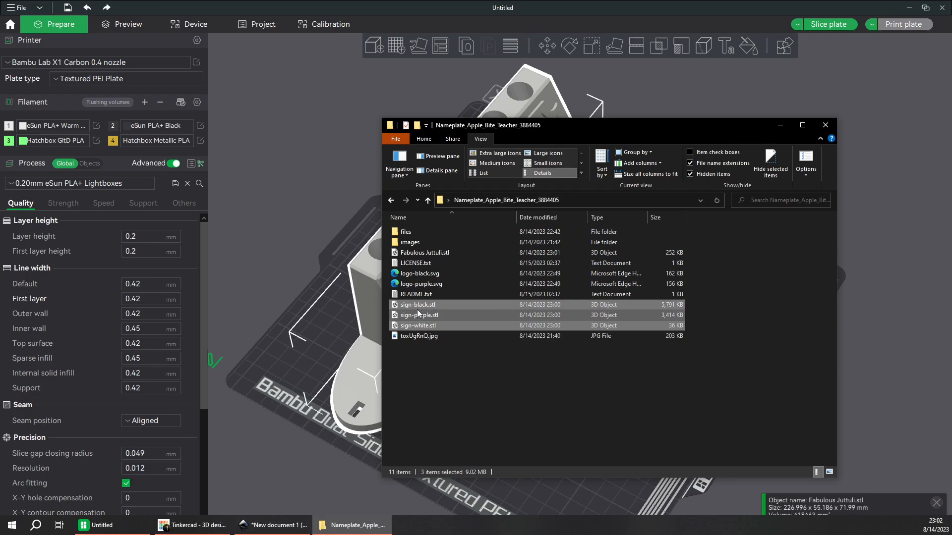
pyautogui.moveTo(419, 305); pyautogui.dragTo(554, 484)
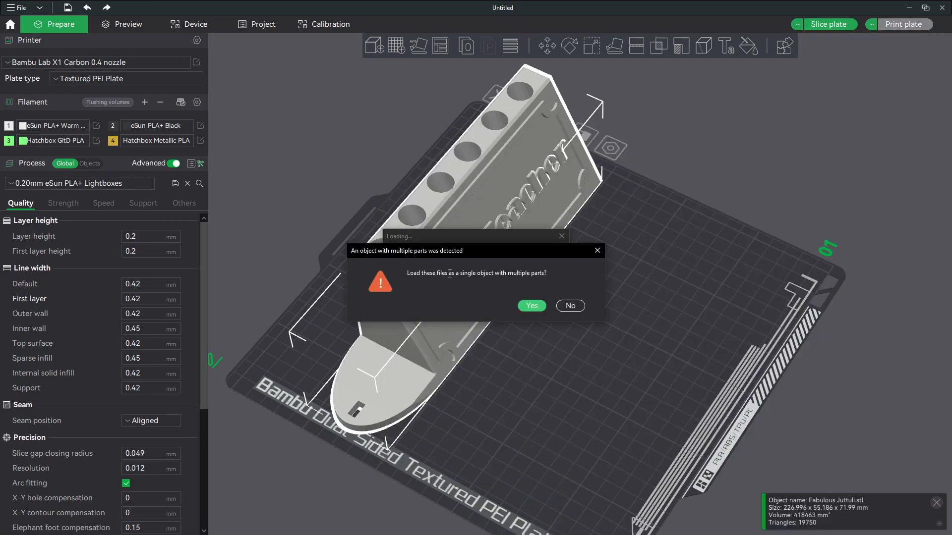
pyautogui.click(529, 305)
pyautogui.moveTo(558, 350); pyautogui.dragTo(626, 414)
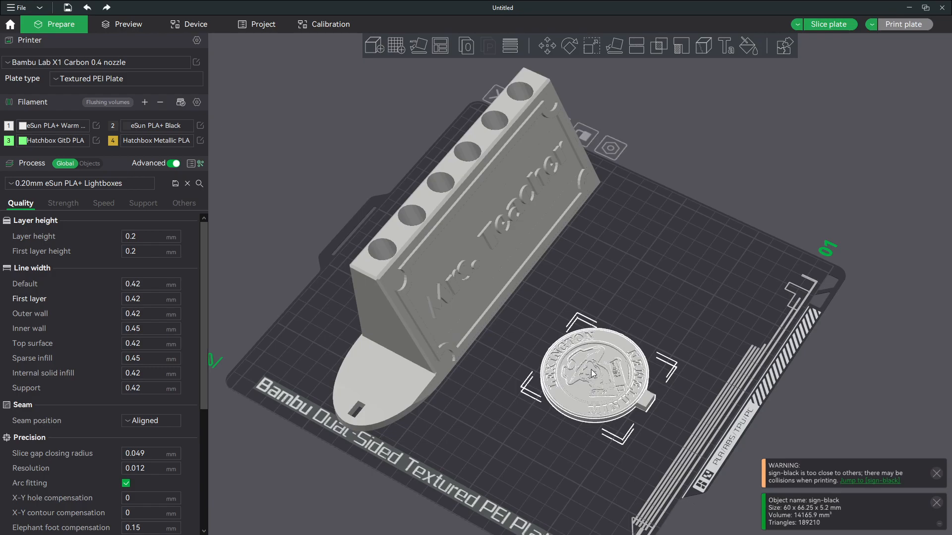
# Inspect the imported logo up close and display the object list with its separate parts.
pyautogui.click(691, 331)
pyautogui.scroll(-1, 679, 394)
pyautogui.scroll(3, 680, 395)
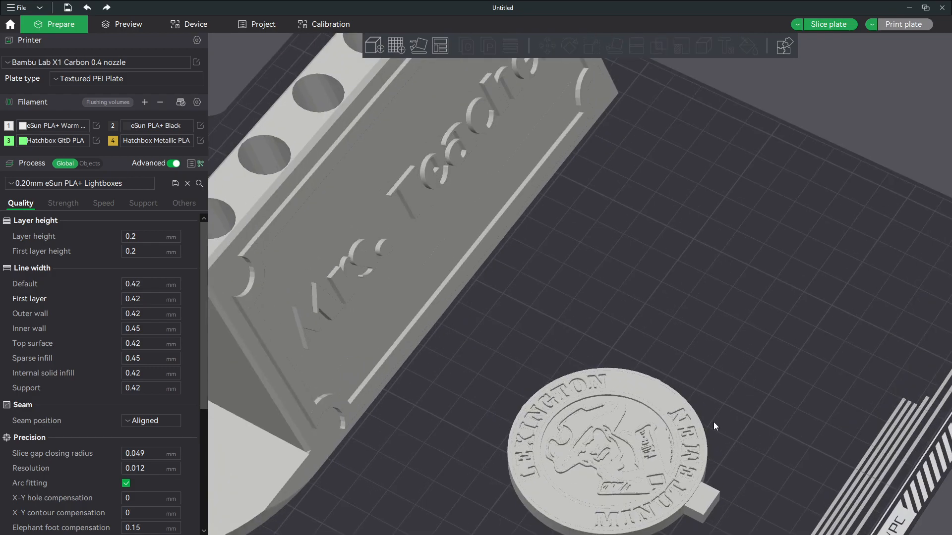
pyautogui.moveTo(681, 421); pyautogui.dragTo(647, 364, button='right')
pyautogui.moveTo(609, 417); pyautogui.dragTo(583, 357)
pyautogui.moveTo(715, 403)
pyautogui.mouseDown()
pyautogui.moveTo(737, 384)
pyautogui.moveTo(709, 402)
pyautogui.mouseUp()
pyautogui.click(709, 402)
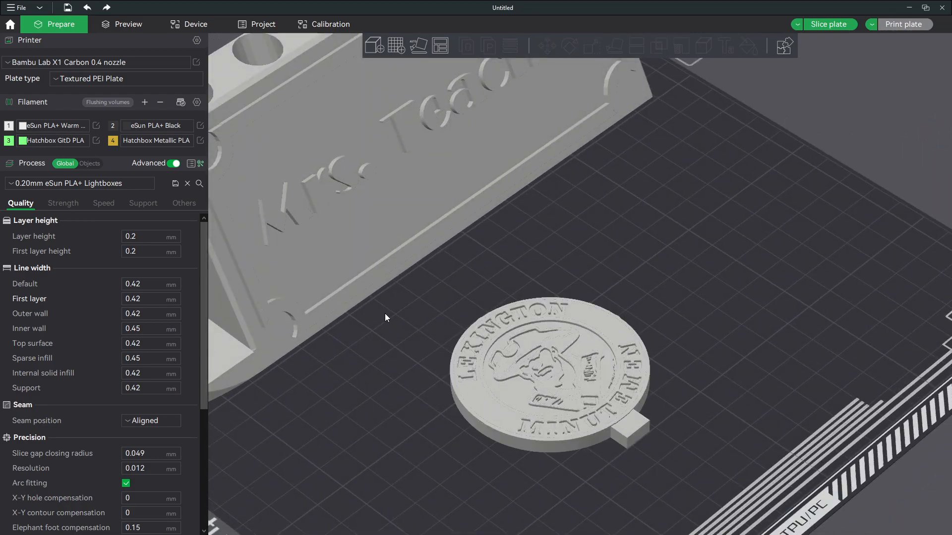
pyautogui.click(89, 163)
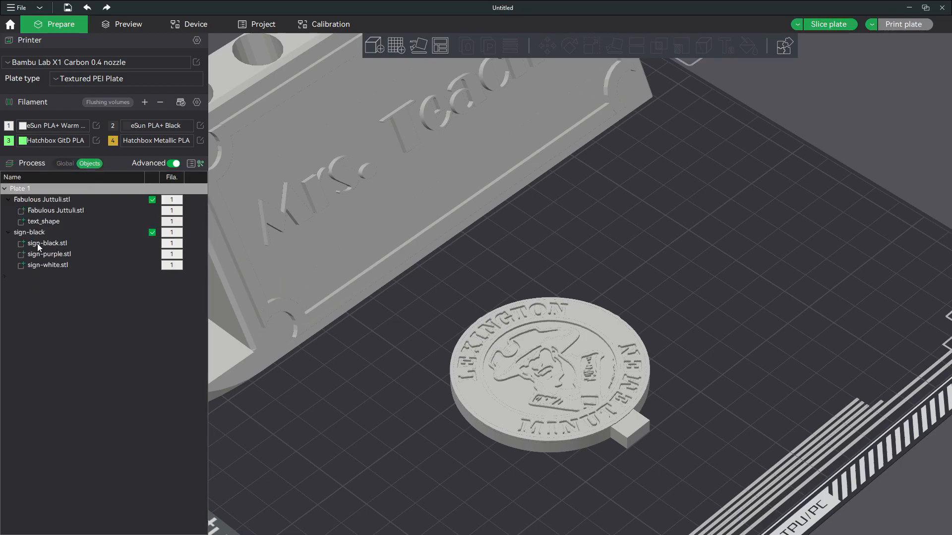
# Assign filament 2 to the sign-black part and filament 4 to the sign-purple part.
pyautogui.rightClick(58, 243)
pyautogui.moveTo(125, 383)
pyautogui.click(198, 398)
pyautogui.rightClick(72, 255)
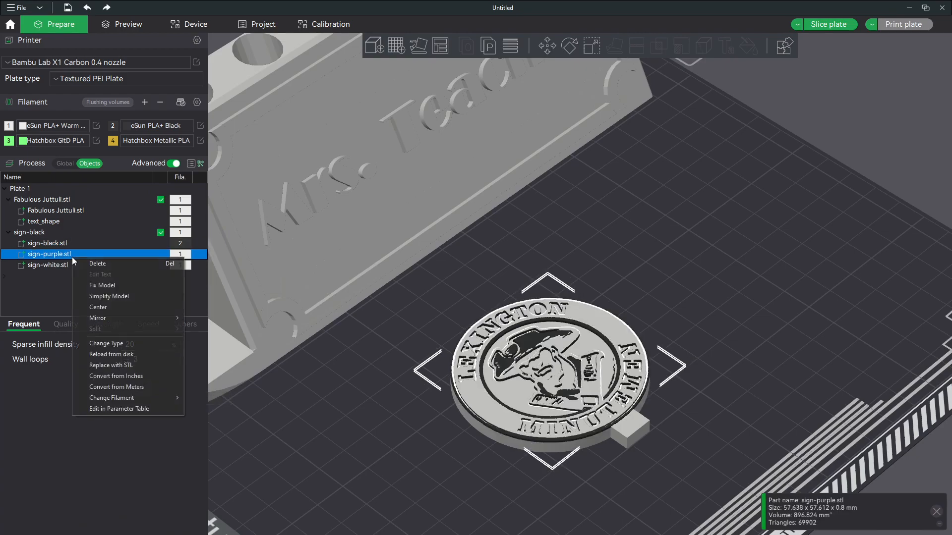
pyautogui.moveTo(171, 397)
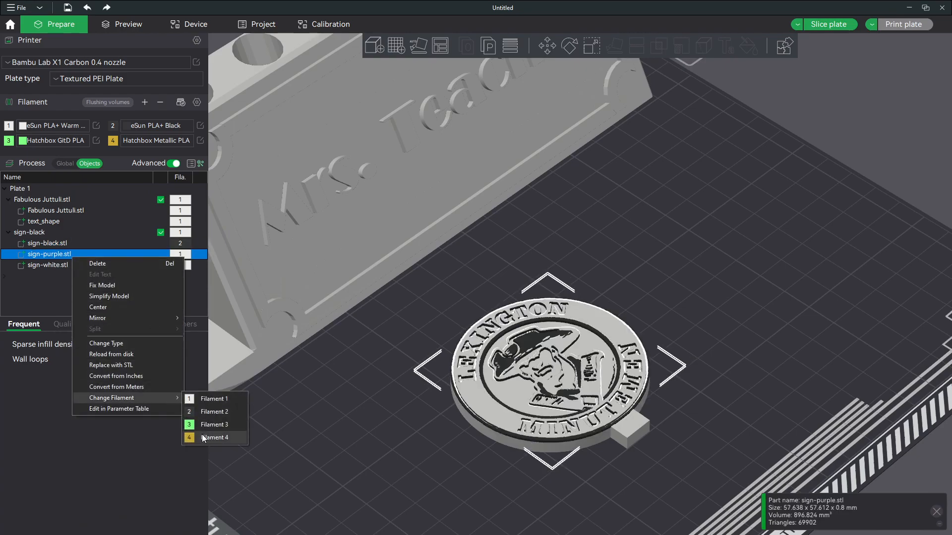
pyautogui.click(214, 437)
pyautogui.click(343, 439)
pyautogui.moveTo(391, 419); pyautogui.dragTo(379, 438)
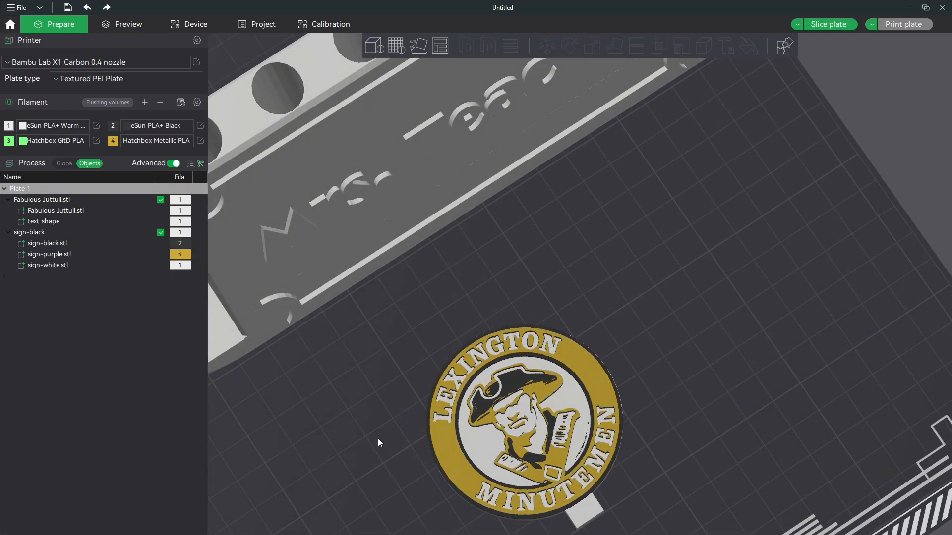
pyautogui.moveTo(360, 392); pyautogui.dragTo(335, 409)
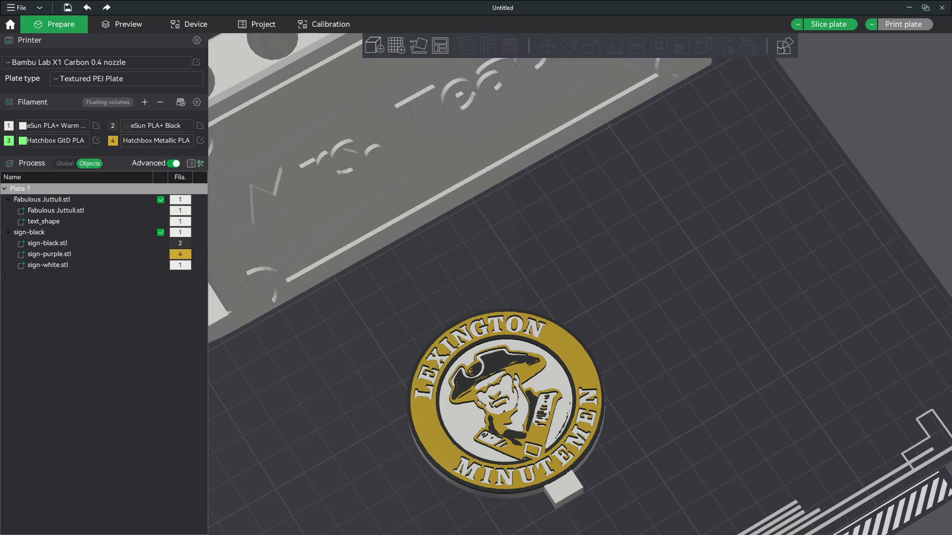
# Open the original logo image toxUgRnQ.jpg to compare its colors, and return to Bambu Studio.
pyautogui.hotkey('alt', 'Tab')
pyautogui.doubleClick(412, 336)
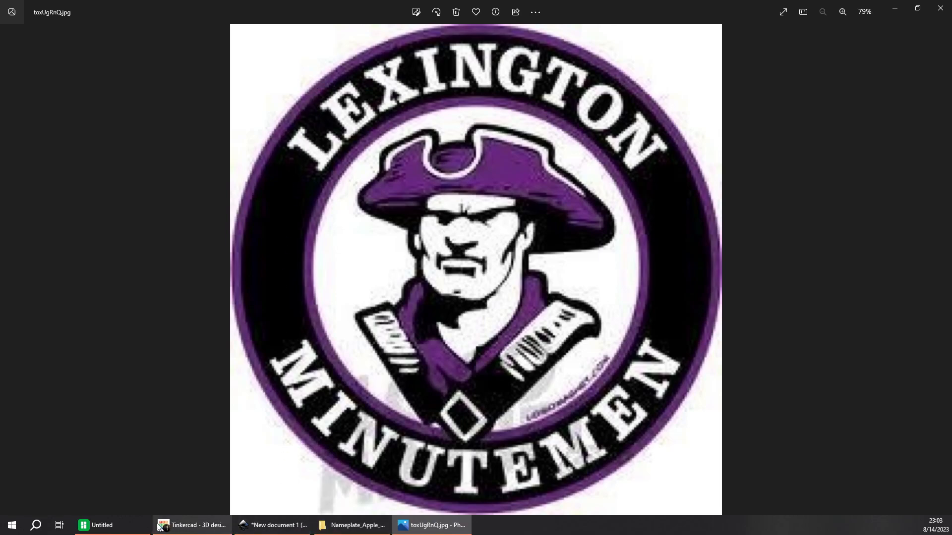
pyautogui.click(132, 526)
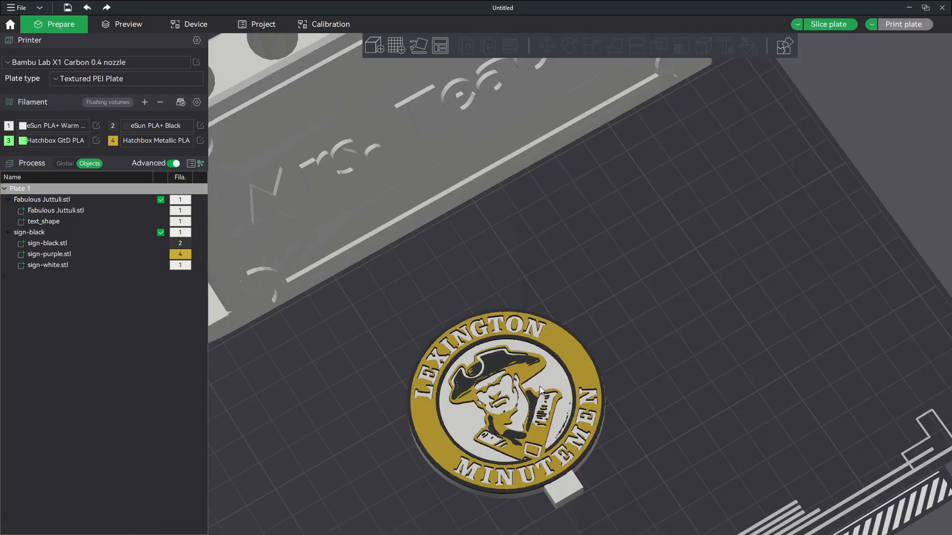
# Change filament 4's color to the basic purple with RGB 128, 0, 255.
pyautogui.click(108, 254)
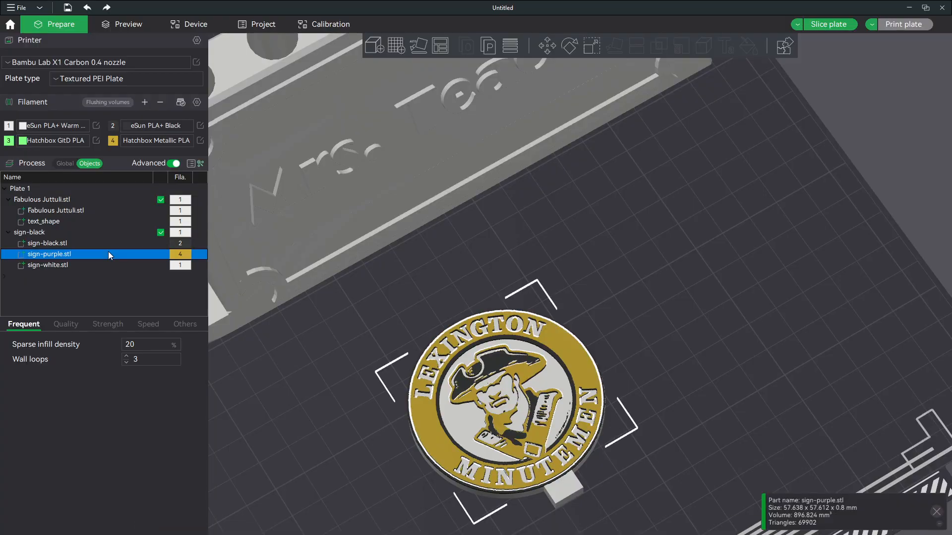
pyautogui.rightClick(109, 253)
pyautogui.click(114, 141)
pyautogui.click(114, 141)
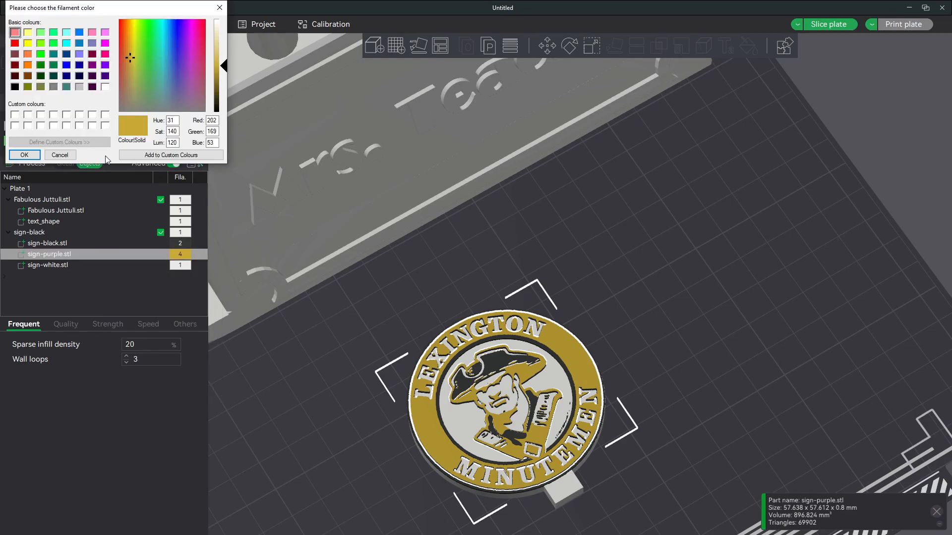
pyautogui.click(105, 76)
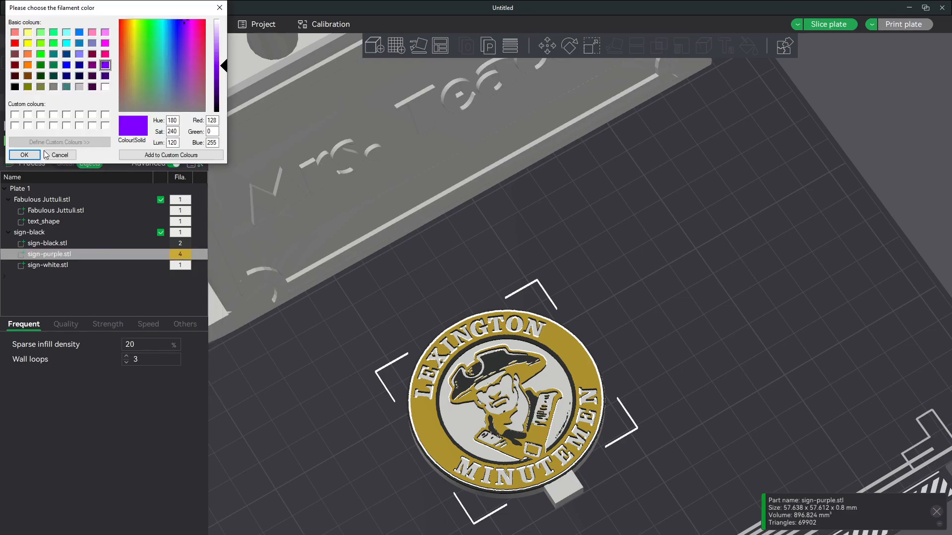
pyautogui.click(24, 155)
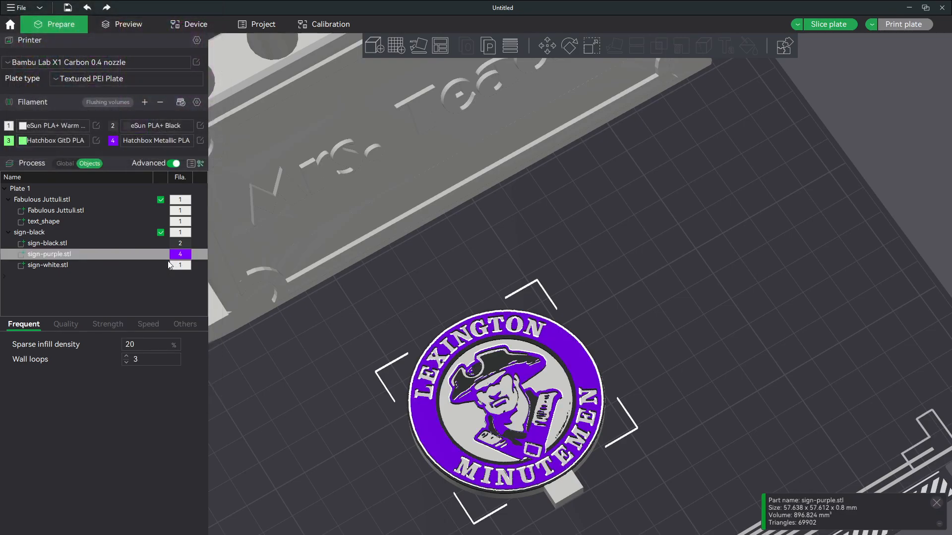
# Swap the logo's colors by assigning filament 4 to sign-black and filament 2 to sign-purple.
pyautogui.rightClick(142, 243)
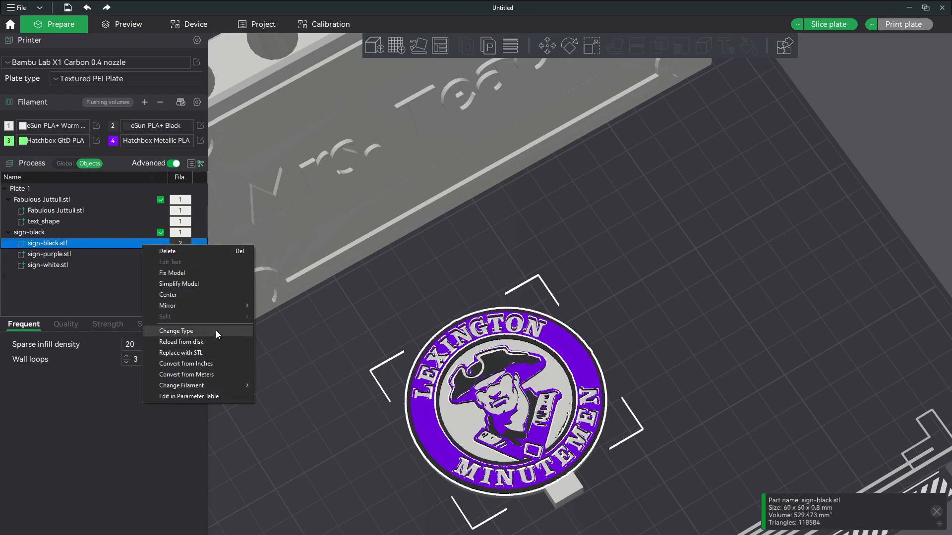
pyautogui.moveTo(227, 387)
pyautogui.click(275, 417)
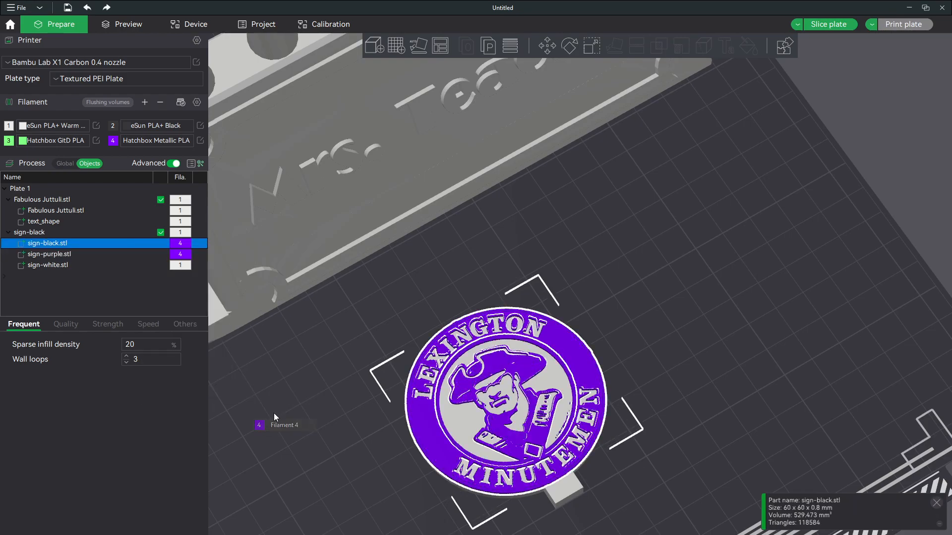
pyautogui.rightClick(188, 255)
pyautogui.moveTo(233, 397)
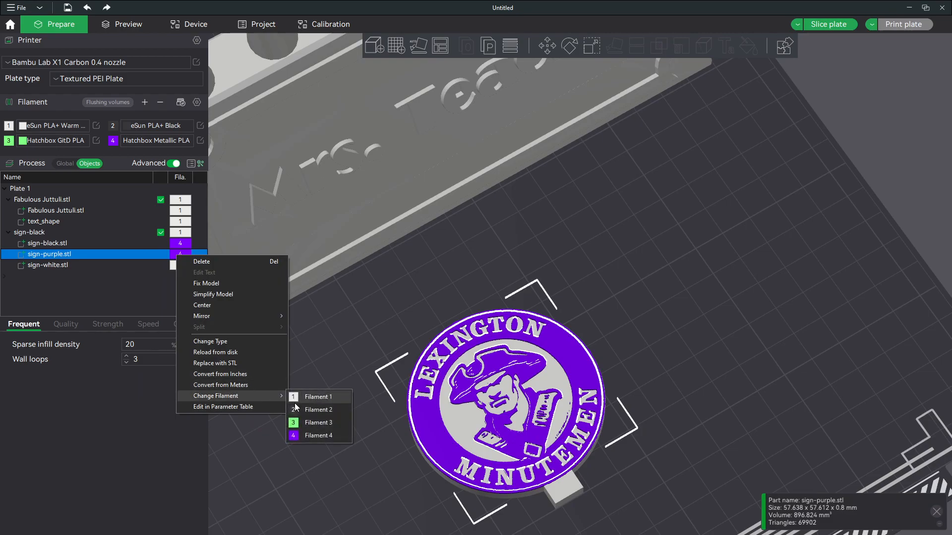
pyautogui.click(321, 412)
pyautogui.moveTo(341, 430); pyautogui.dragTo(400, 386)
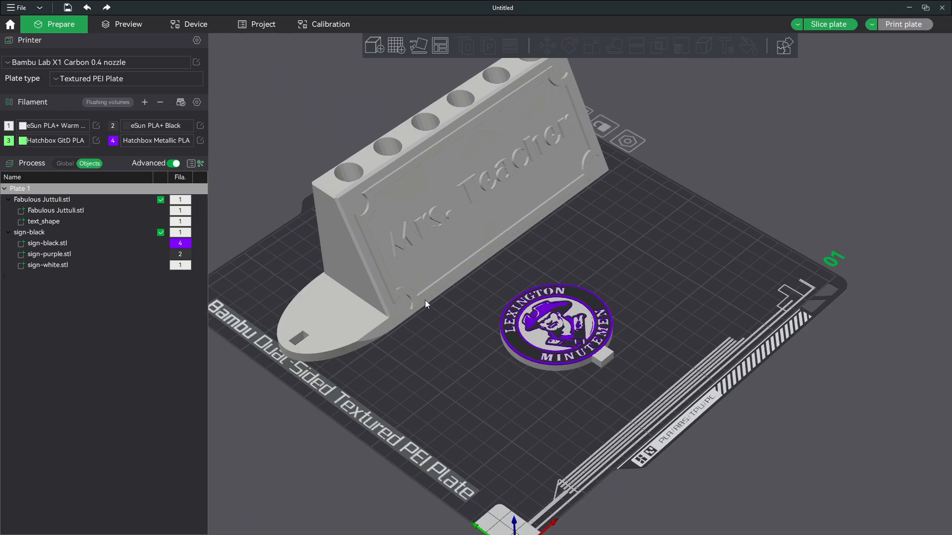
# Add a second build plate and move the logo object onto it.
pyautogui.scroll(-4, 442, 335)
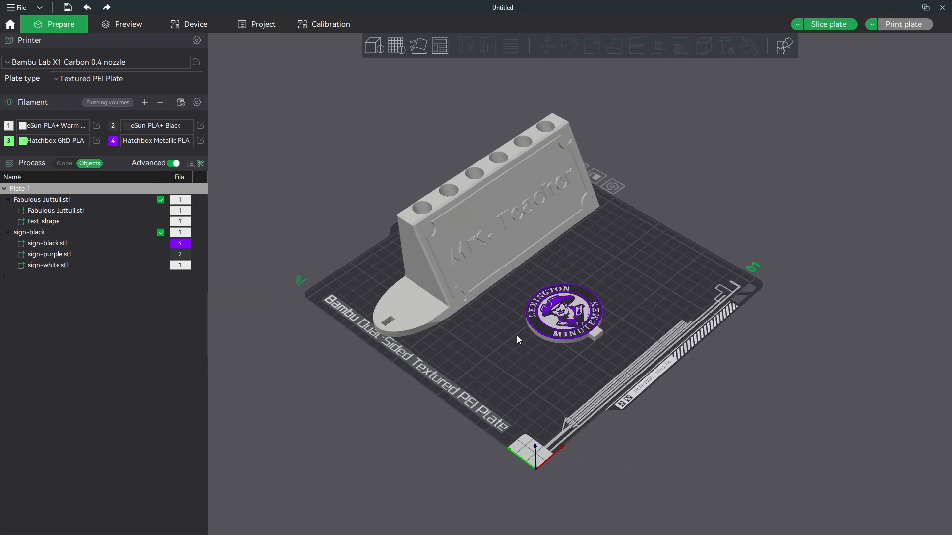
pyautogui.scroll(4, 463, 366)
pyautogui.scroll(2, 486, 381)
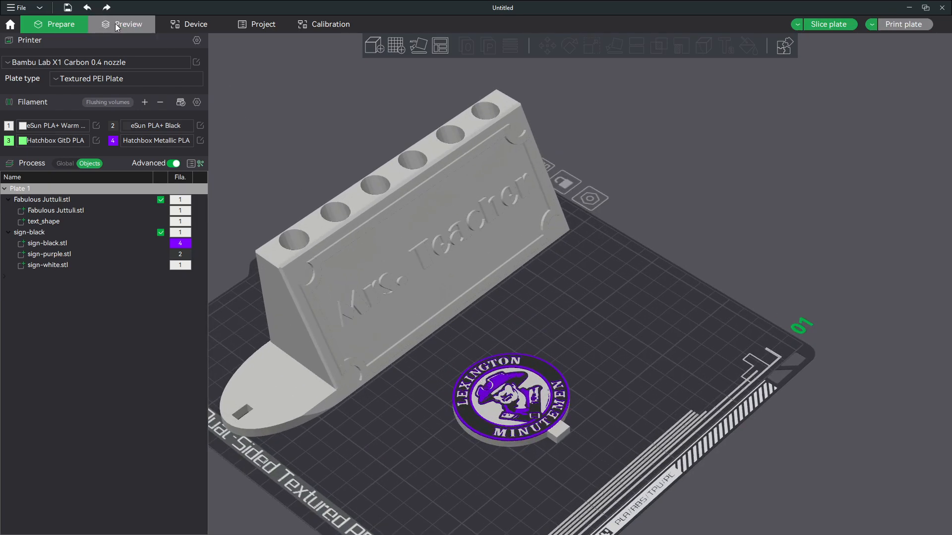
pyautogui.click(400, 51)
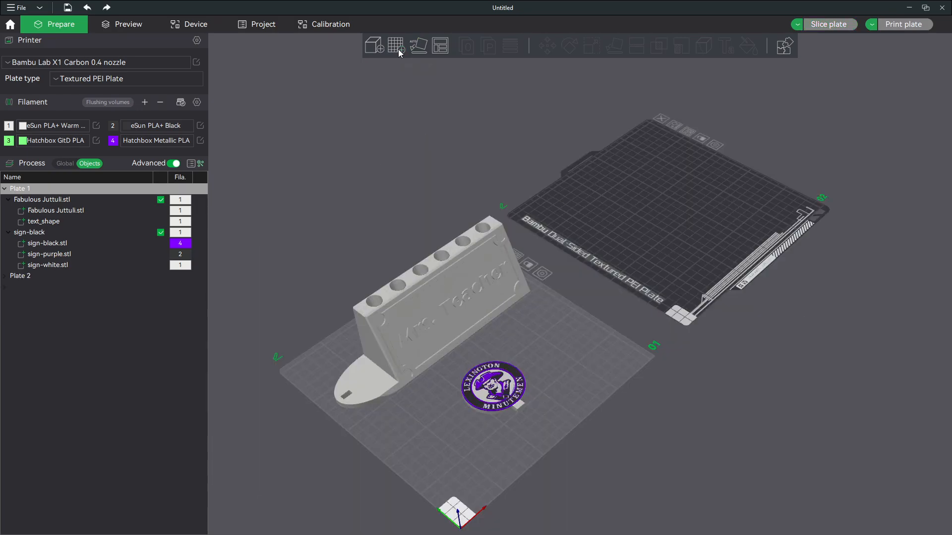
pyautogui.moveTo(497, 384); pyautogui.dragTo(599, 201)
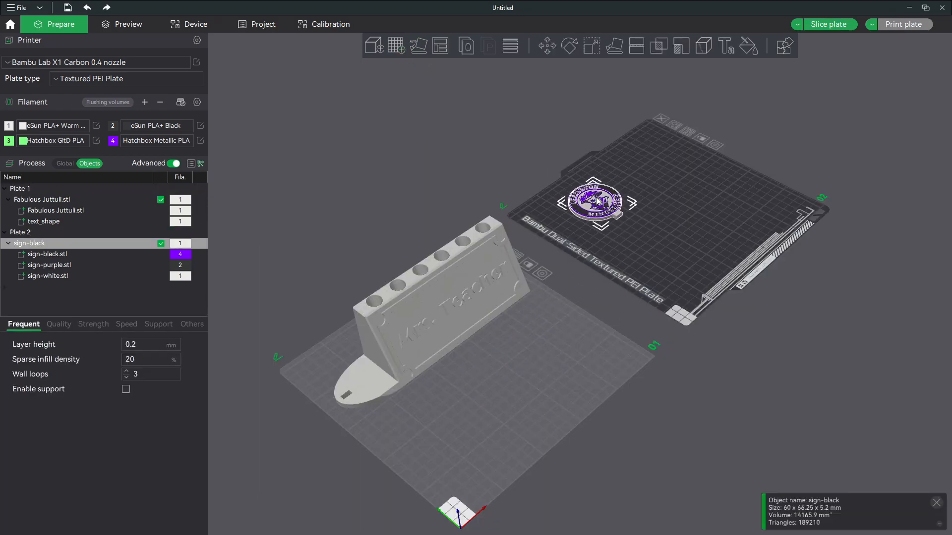
pyautogui.click(677, 225)
# Fill the second plate with copies of the logo.
pyautogui.moveTo(489, 325); pyautogui.dragTo(461, 388)
pyautogui.rightClick(612, 176)
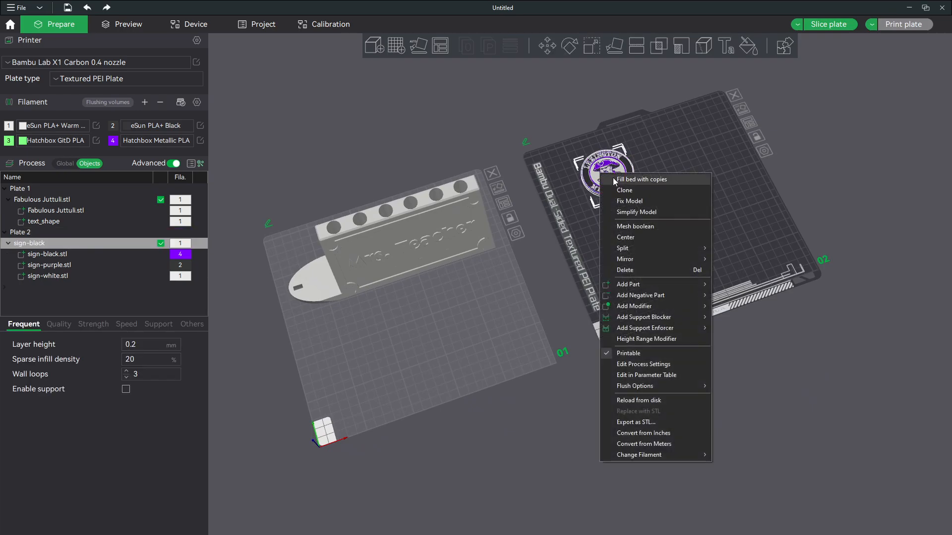
pyautogui.click(620, 180)
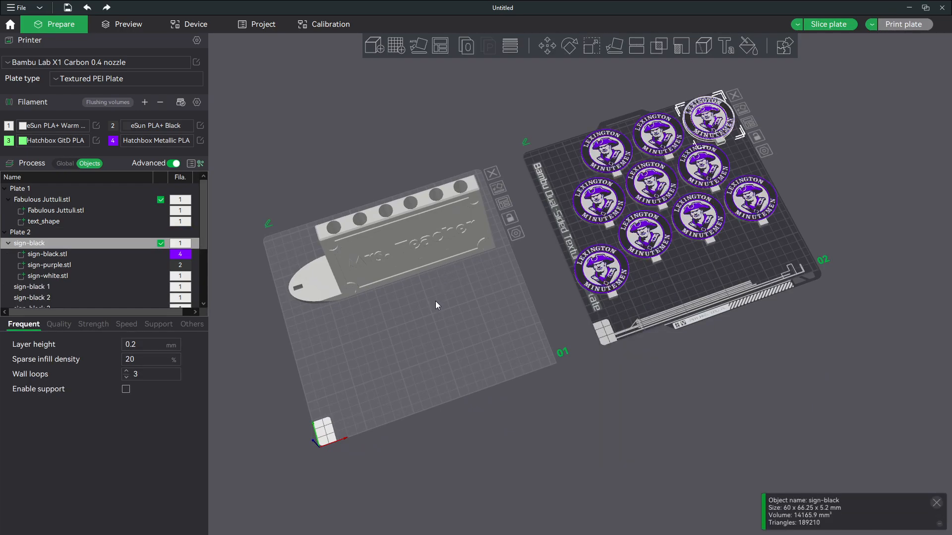
# Fill the first plate with copies of the nameplate.
pyautogui.click(435, 301)
pyautogui.click(397, 252)
pyautogui.rightClick(397, 251)
pyautogui.click(418, 244)
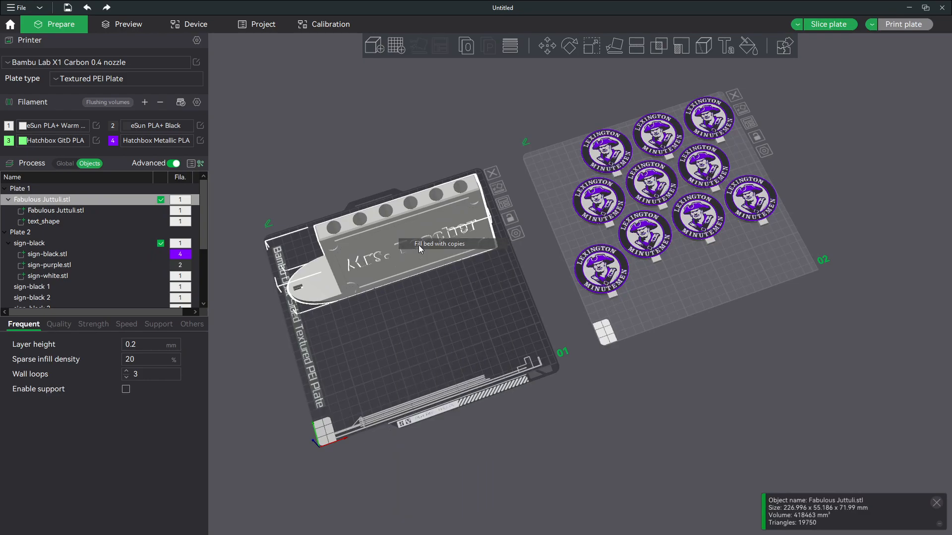
pyautogui.click(258, 307)
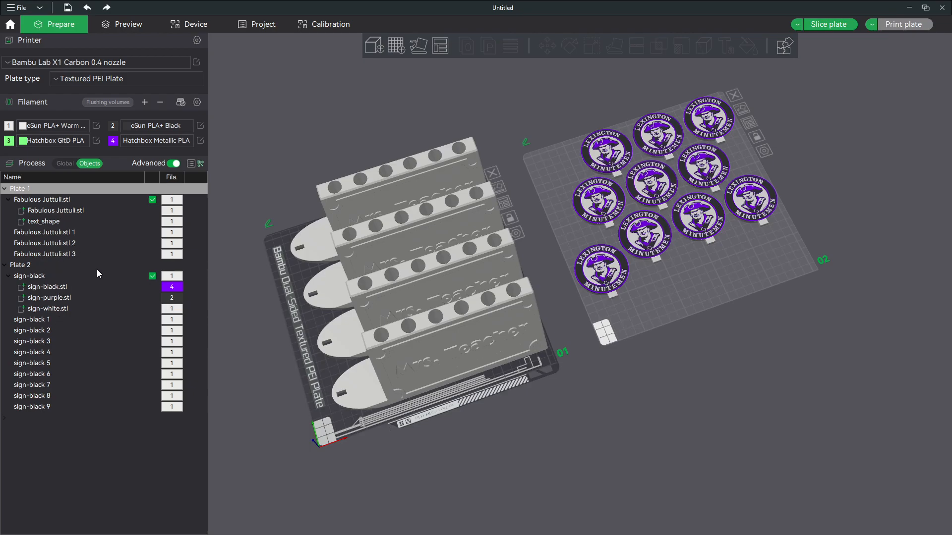
# Arrange the nameplate copies on the first plate.
pyautogui.moveTo(266, 321); pyautogui.dragTo(480, 295)
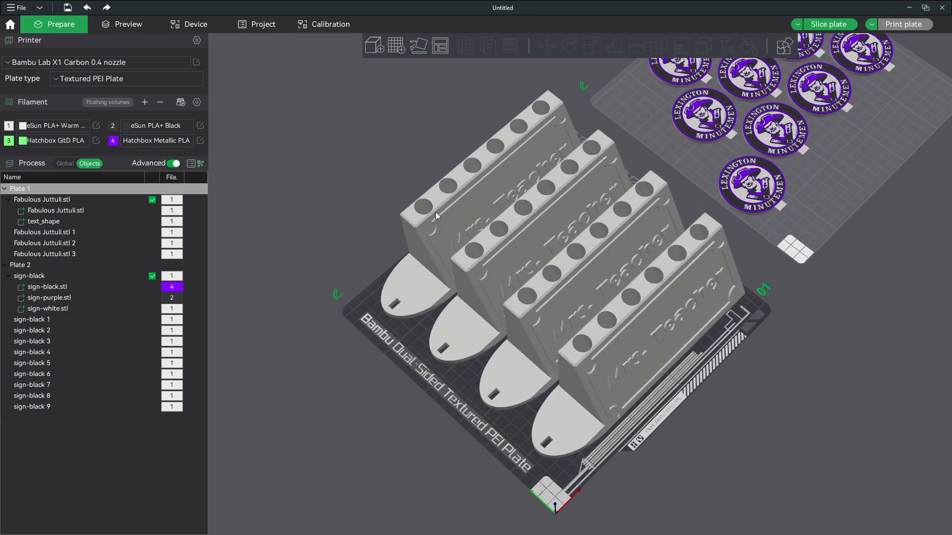
pyautogui.click(415, 285)
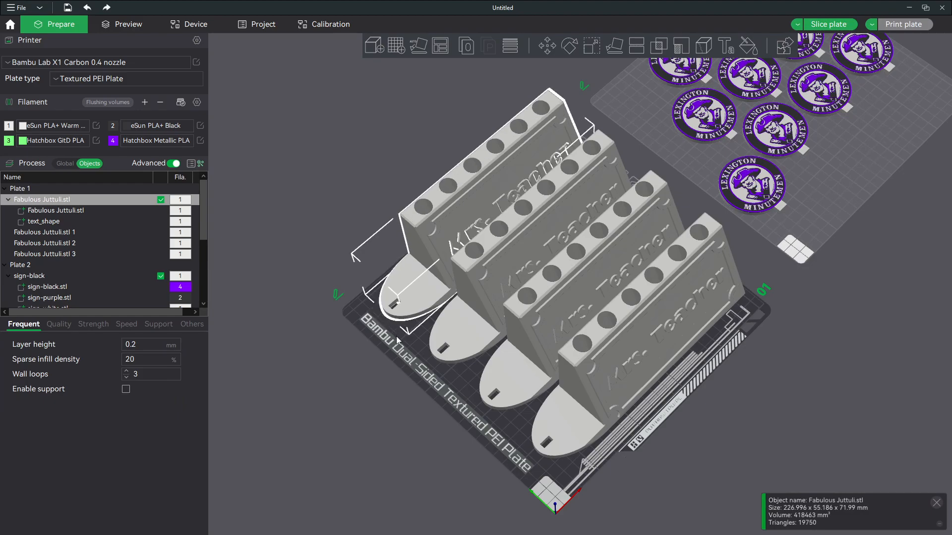
pyautogui.click(353, 332)
pyautogui.click(434, 263)
pyautogui.rightClick(412, 336)
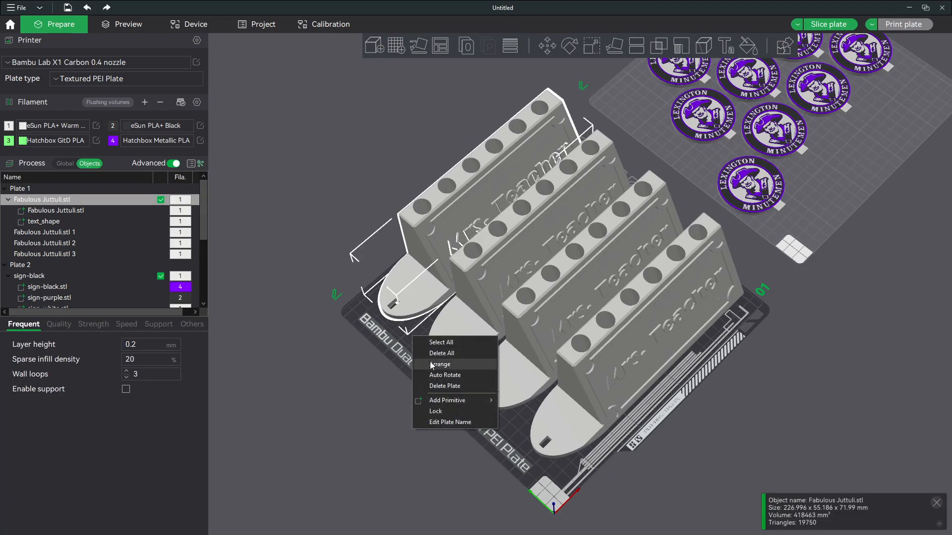
pyautogui.click(431, 365)
# Change the second nameplate's text to "Mrs. Coach".
pyautogui.scroll(-10, 130, 241)
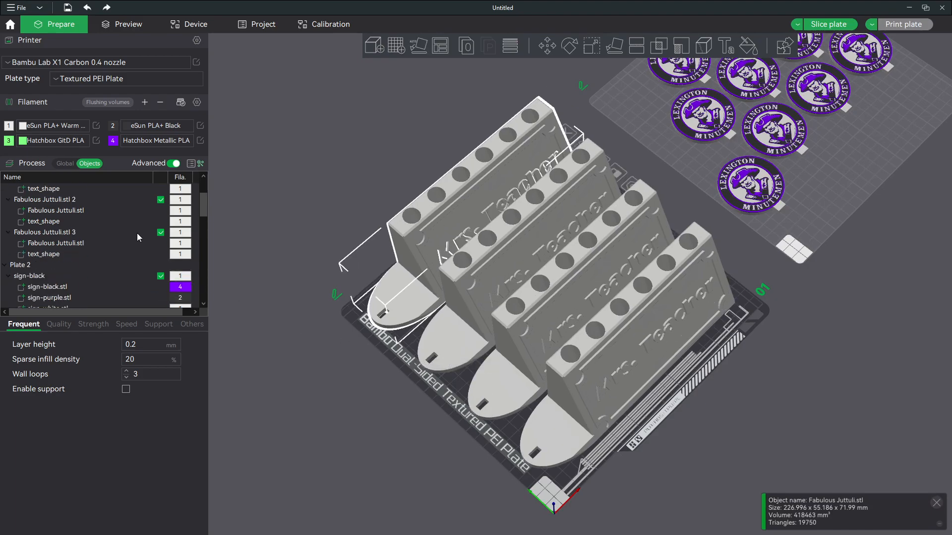
pyautogui.scroll(10, 132, 254)
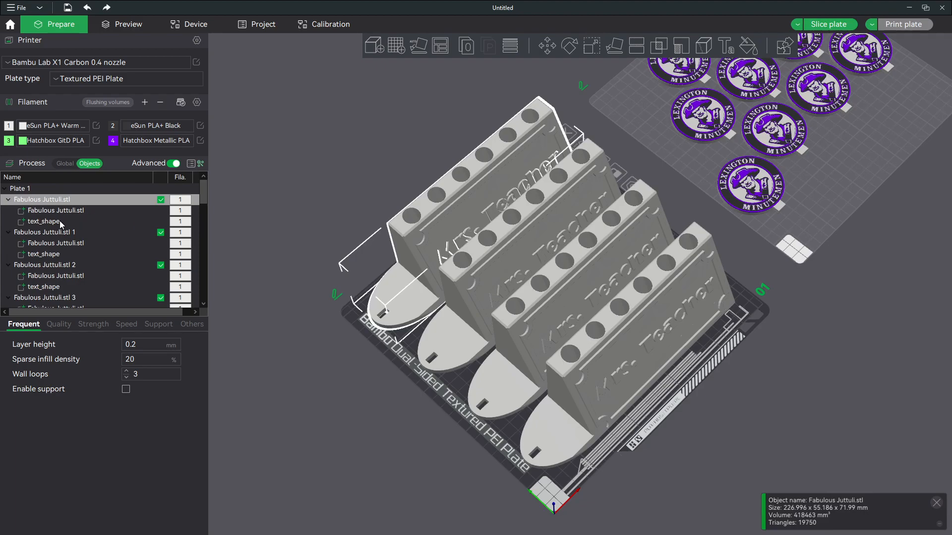
pyautogui.click(64, 254)
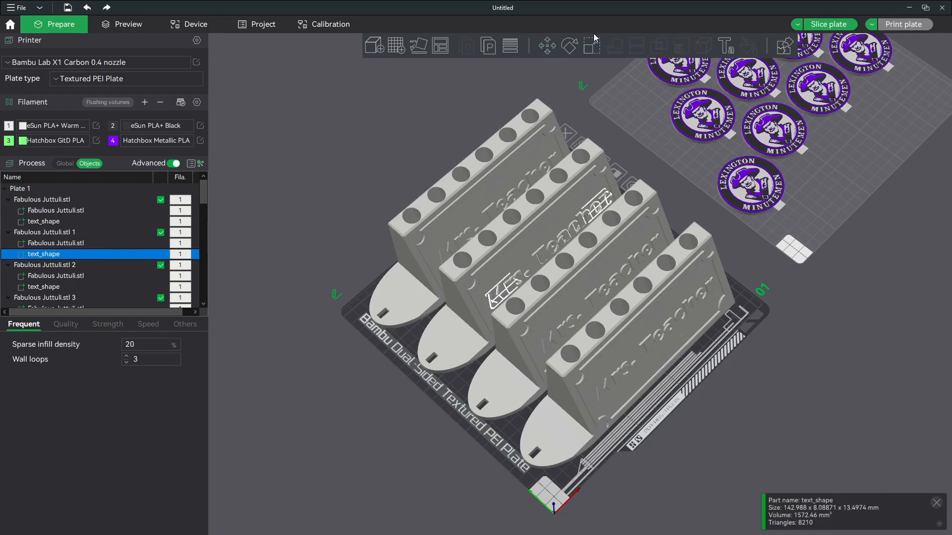
pyautogui.click(721, 47)
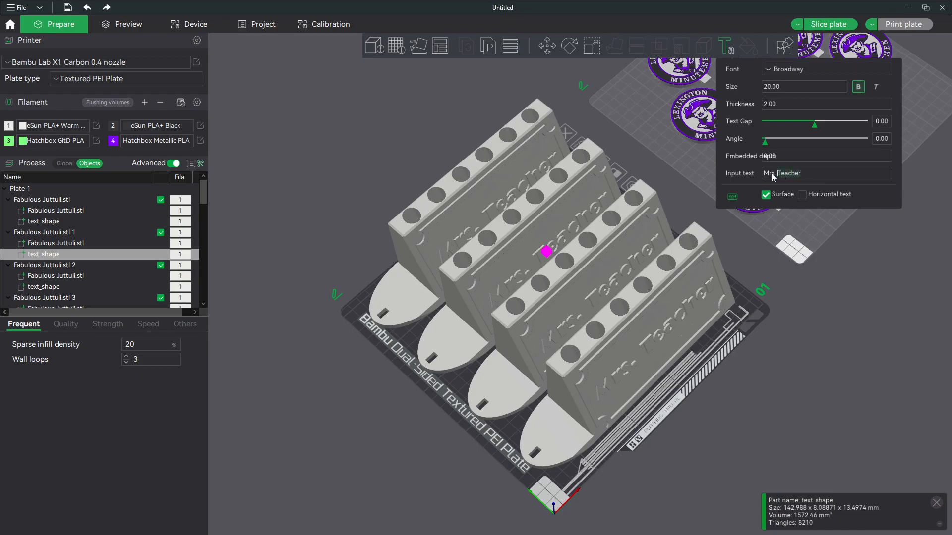
pyautogui.write('Coach')
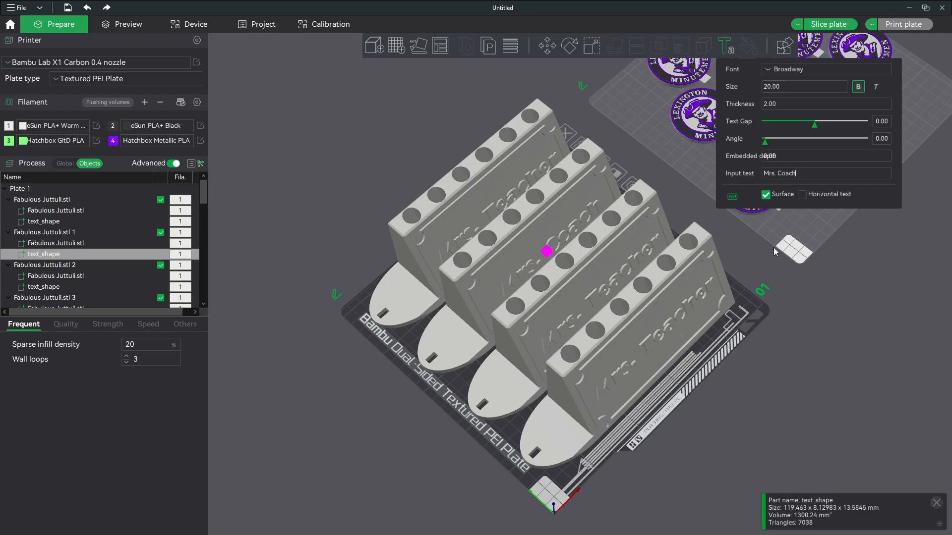
pyautogui.click(784, 273)
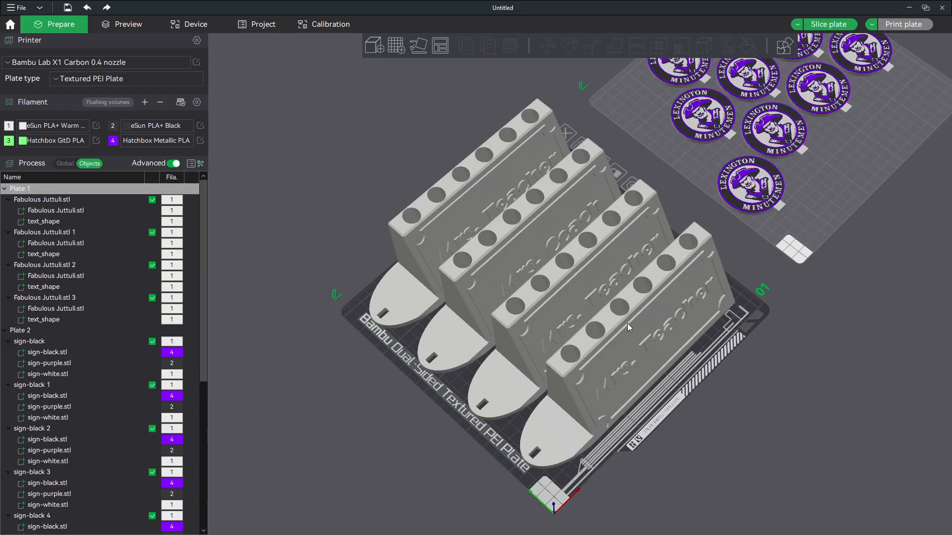
# Enable the prime tower in the global process settings and slice the logo plate.
pyautogui.moveTo(763, 246); pyautogui.dragTo(629, 370, button='right')
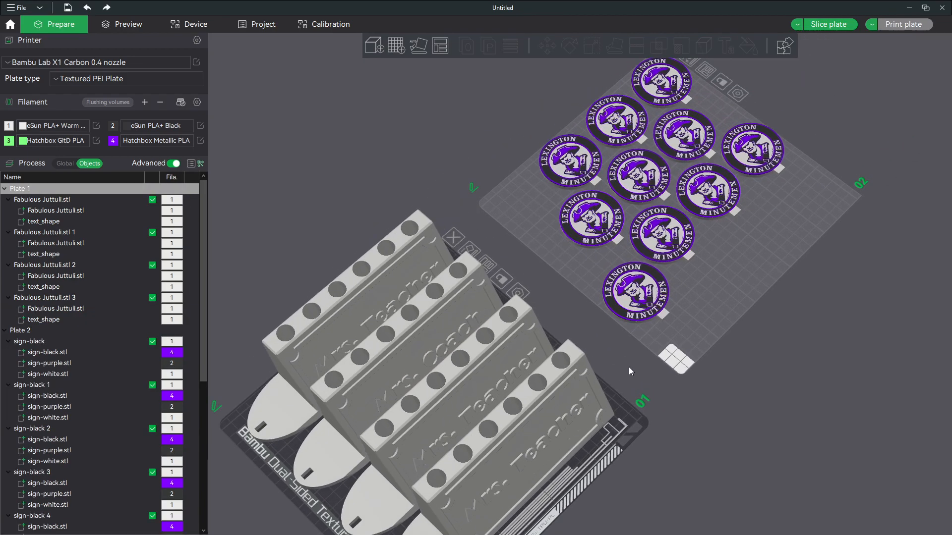
pyautogui.click(723, 286)
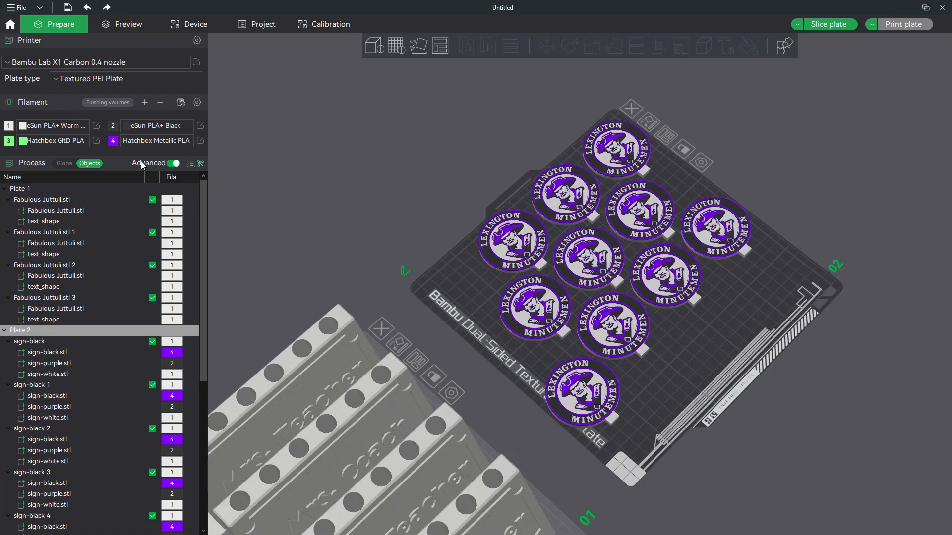
pyautogui.click(66, 163)
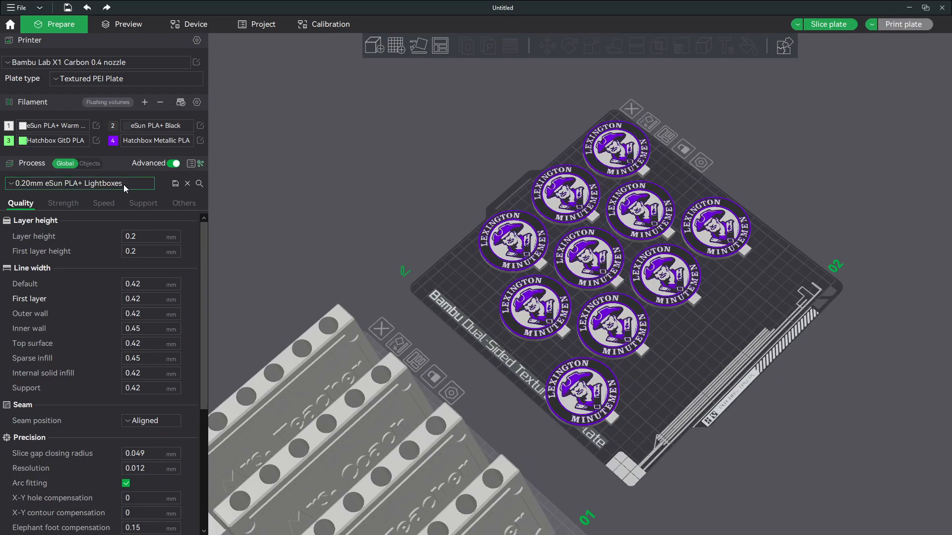
pyautogui.click(183, 203)
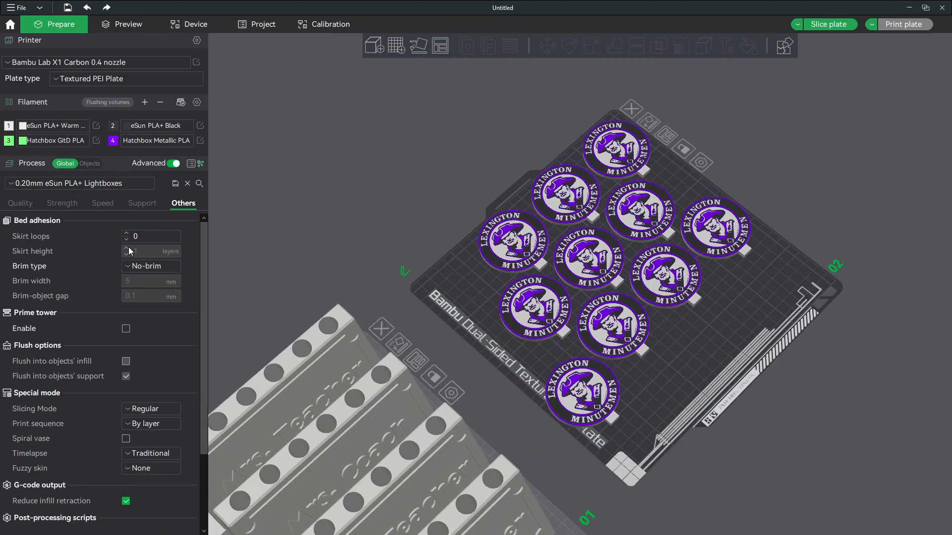
pyautogui.click(126, 329)
pyautogui.moveTo(579, 172); pyautogui.dragTo(706, 328)
pyautogui.click(829, 24)
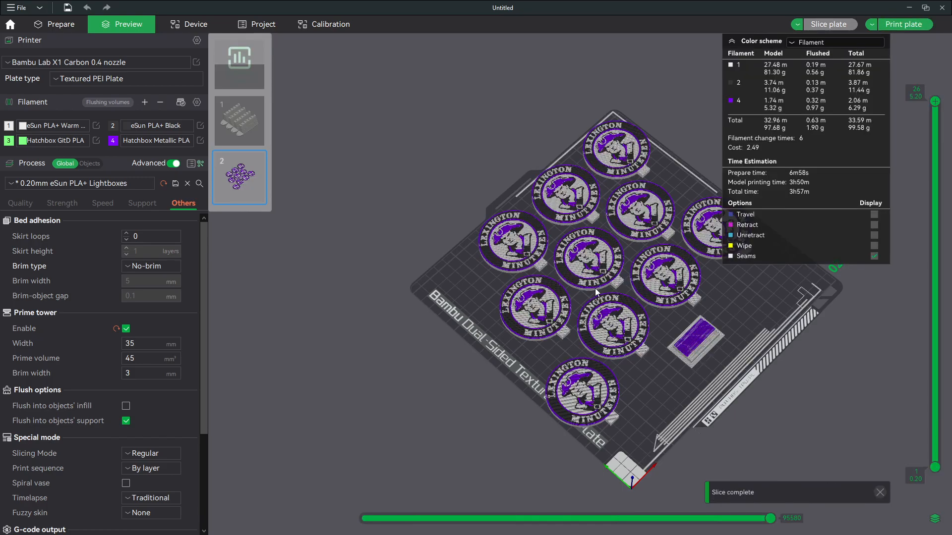
# Examine the sliced logos' fine details up close and check the line width settings of the process profile.
pyautogui.scroll(6, 585, 273)
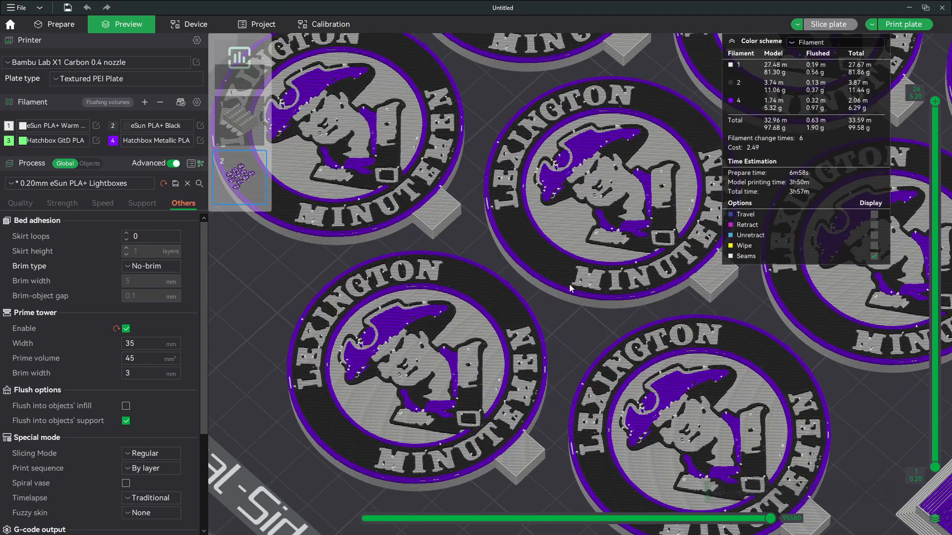
pyautogui.scroll(2, 570, 283)
pyautogui.moveTo(577, 332); pyautogui.dragTo(495, 294, button='middle')
pyautogui.moveTo(495, 294)
pyautogui.mouseDown()
pyautogui.moveTo(468, 306)
pyautogui.moveTo(477, 315)
pyautogui.moveTo(475, 281)
pyautogui.moveTo(485, 267)
pyautogui.moveTo(480, 283)
pyautogui.mouseUp()
pyautogui.scroll(2, 470, 306)
pyautogui.moveTo(481, 287); pyautogui.dragTo(483, 296)
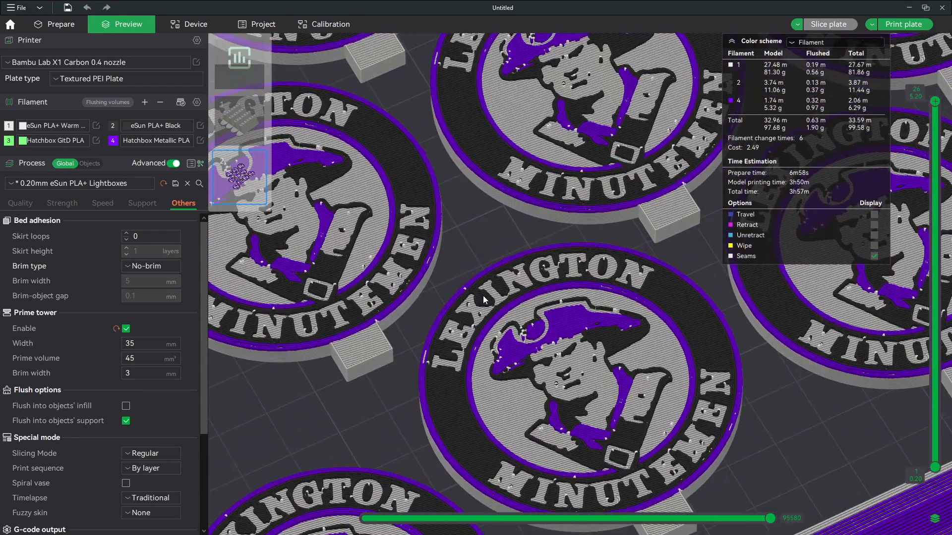
pyautogui.scroll(3, 480, 305)
pyautogui.scroll(-3, 479, 308)
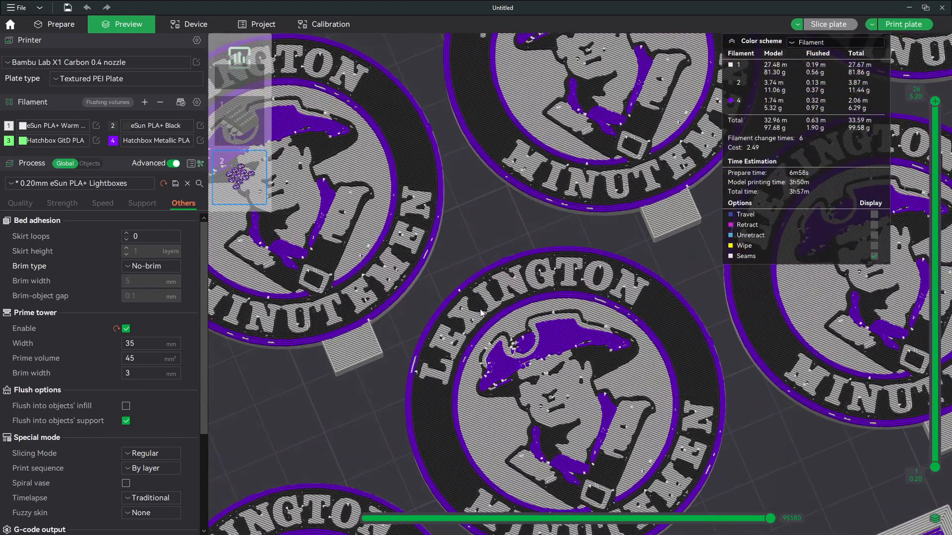
pyautogui.scroll(3, 304, 316)
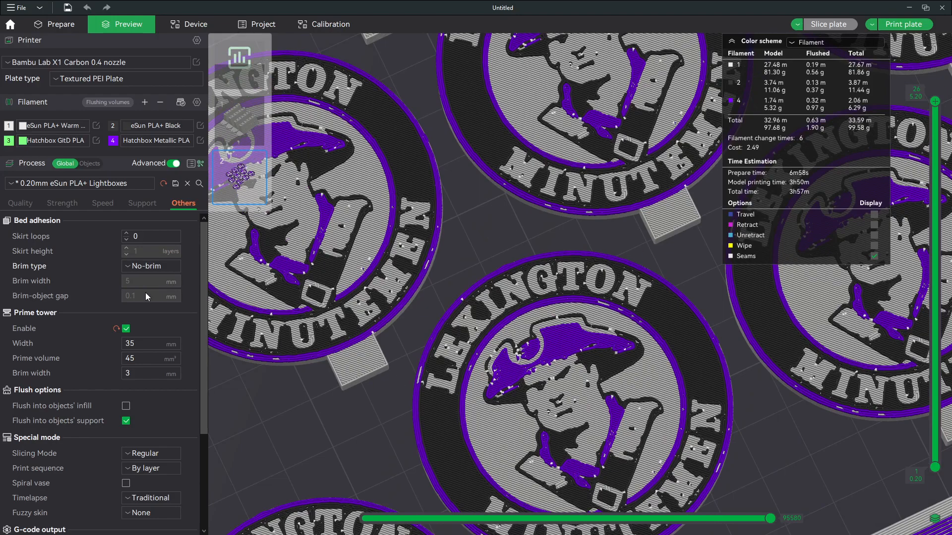
pyautogui.click(20, 203)
pyautogui.scroll(-5, 77, 335)
pyautogui.scroll(4, 90, 323)
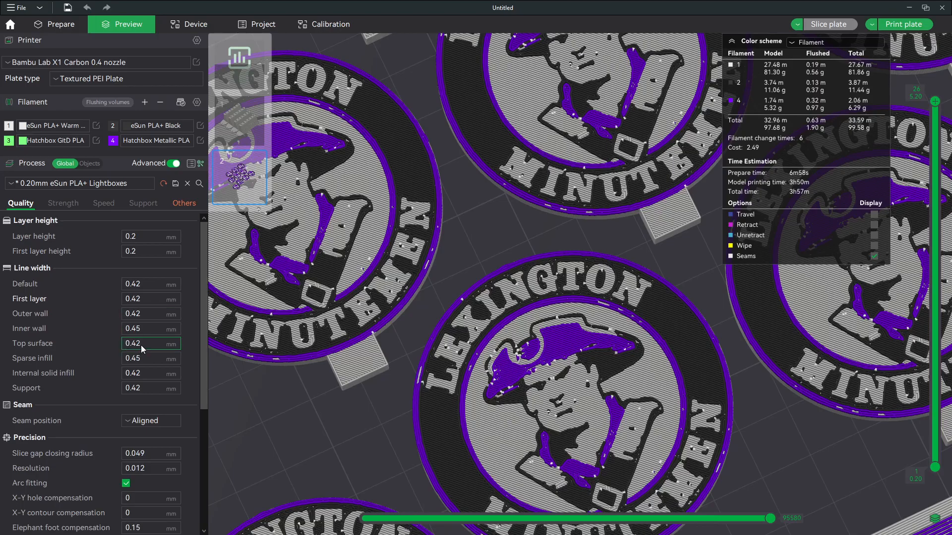
pyautogui.moveTo(275, 385); pyautogui.dragTo(323, 299)
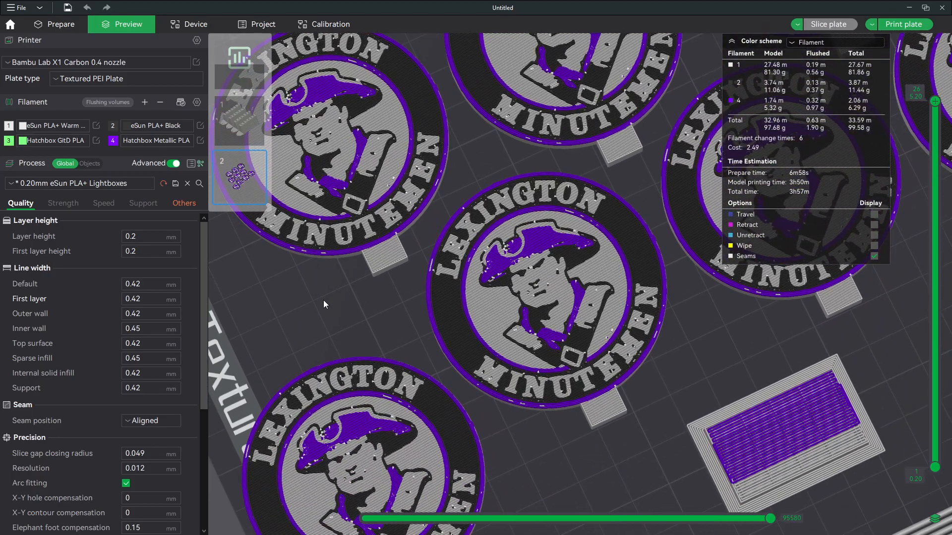
pyautogui.moveTo(369, 351); pyautogui.dragTo(377, 326)
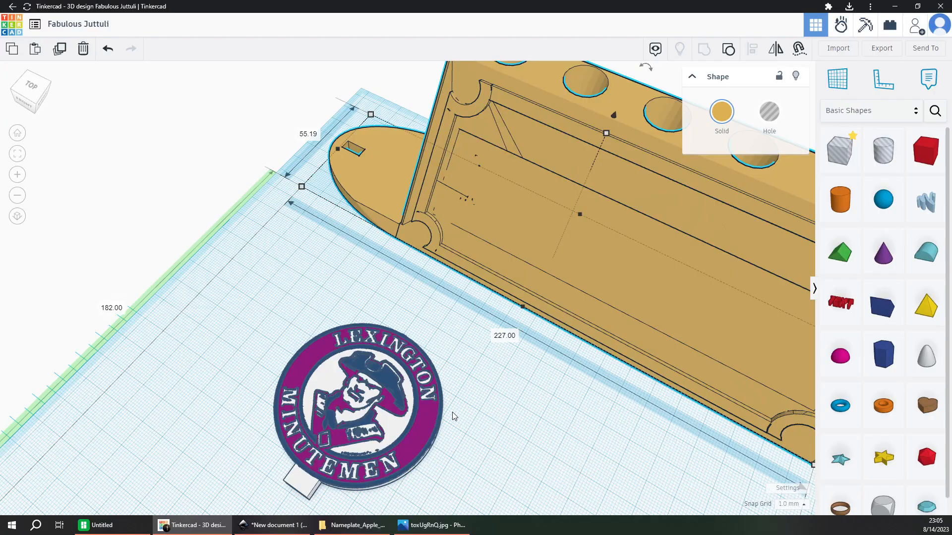
# In Tinkercad, duplicate the blue and purple logo shapes in place and hide the copies.
pyautogui.moveTo(453, 412); pyautogui.dragTo(478, 284, button='middle')
pyautogui.scroll(-2, 444, 333)
pyautogui.scroll(6, 433, 335)
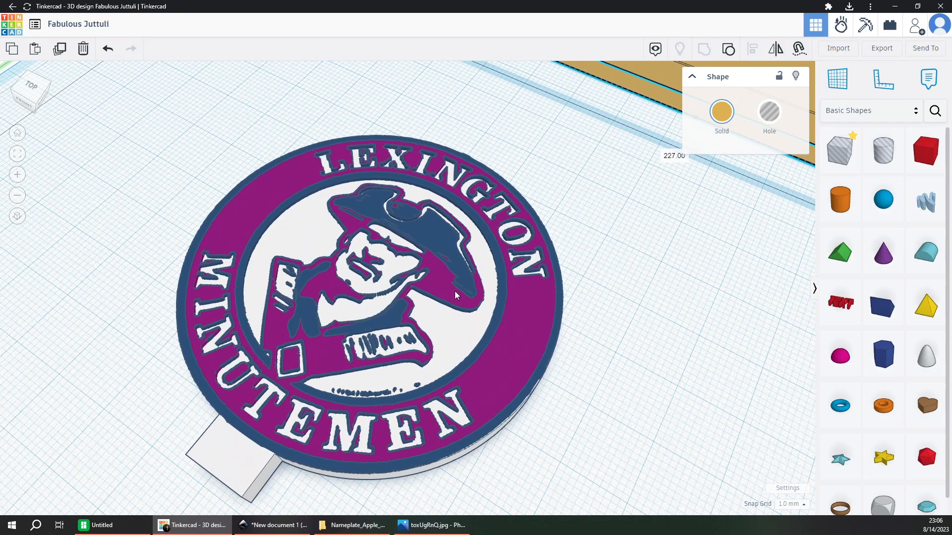
pyautogui.click(456, 268)
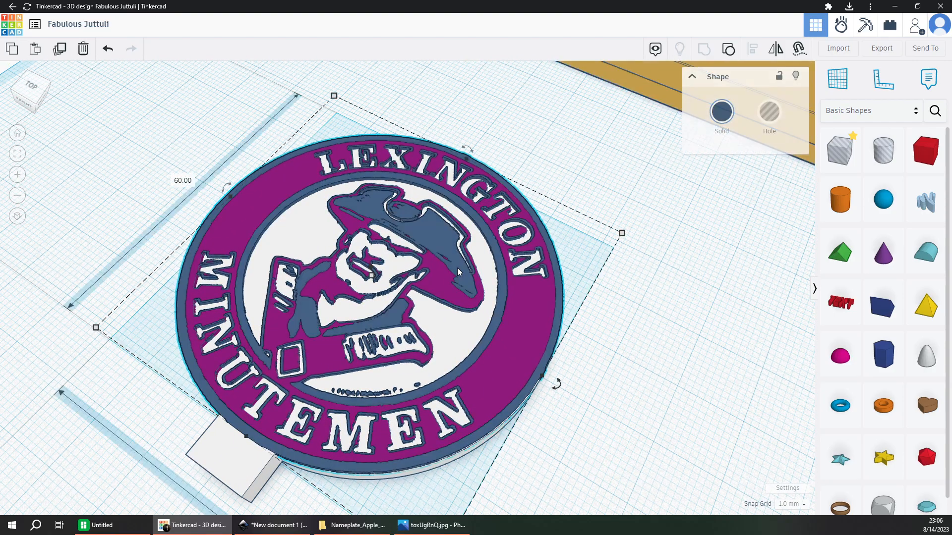
pyautogui.keyDown('shift'); pyautogui.click(435, 283); pyautogui.keyUp('shift')
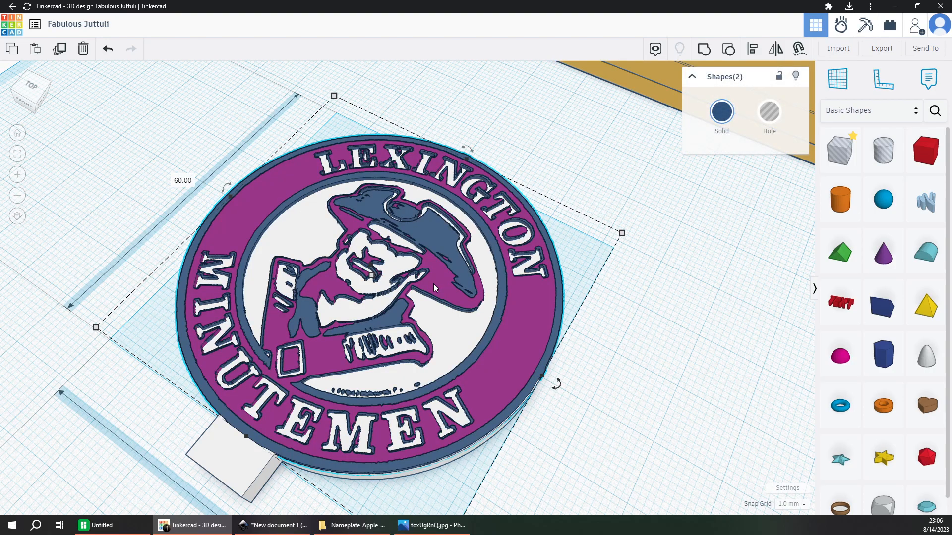
pyautogui.hotkey('ctrl', 'd')
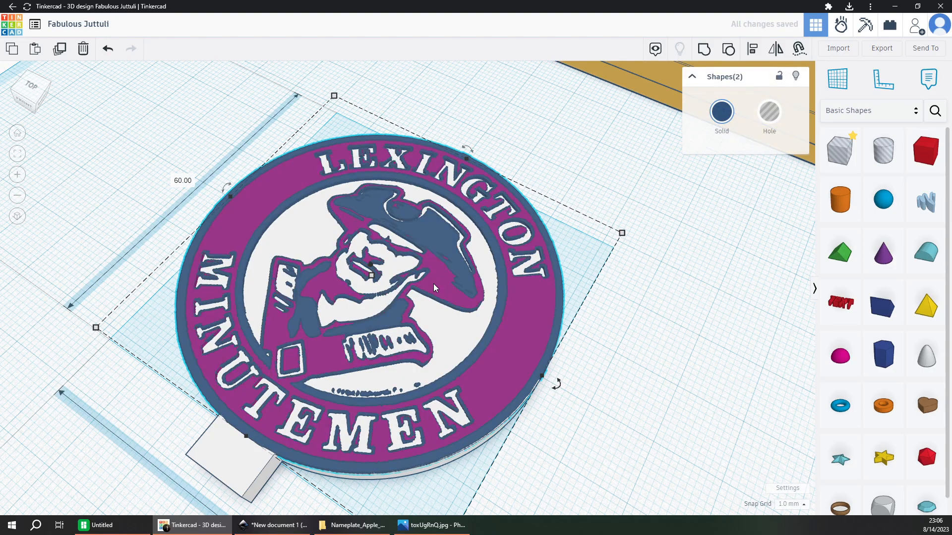
pyautogui.press('Escape')
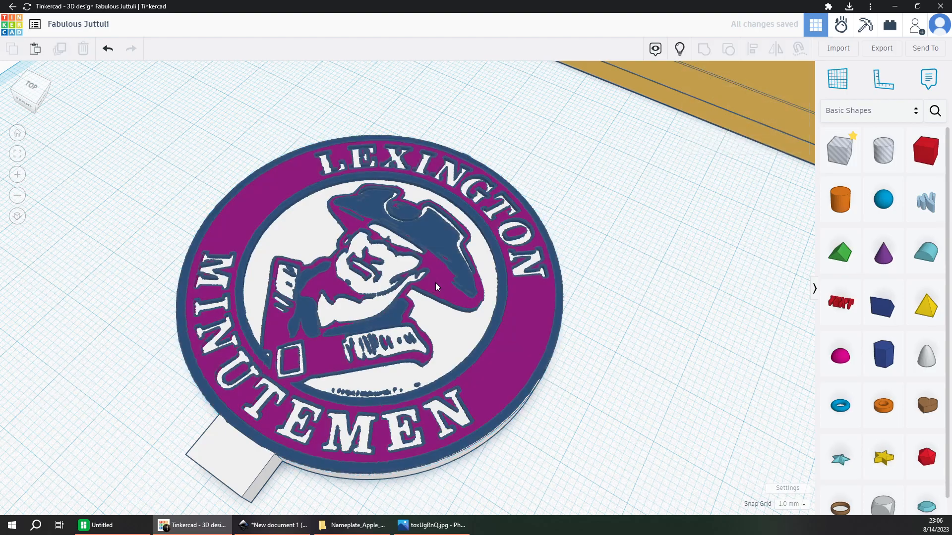
# Ungroup the white logo base into its cylinder and tab block, and select the cylinder.
pyautogui.click(469, 243)
pyautogui.moveTo(505, 392); pyautogui.dragTo(519, 304, button='middle')
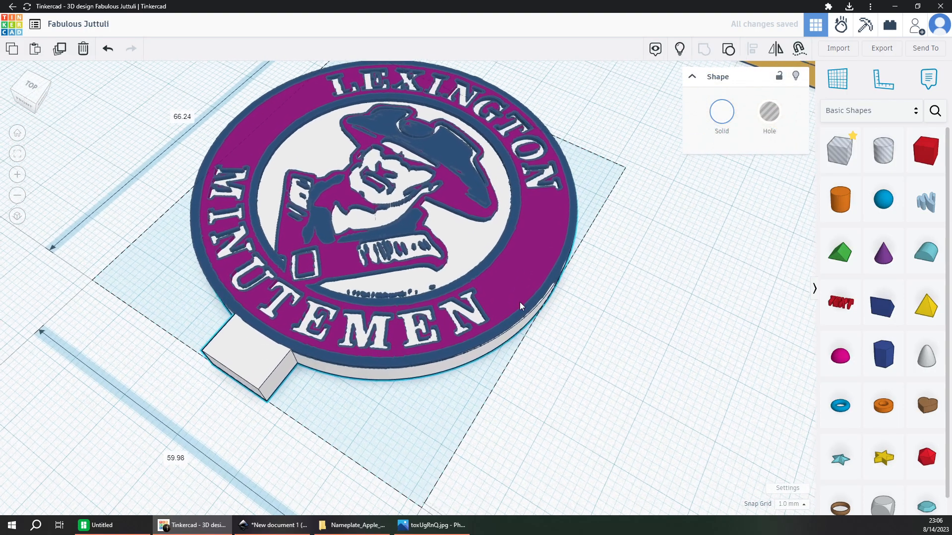
pyautogui.scroll(-3, 518, 304)
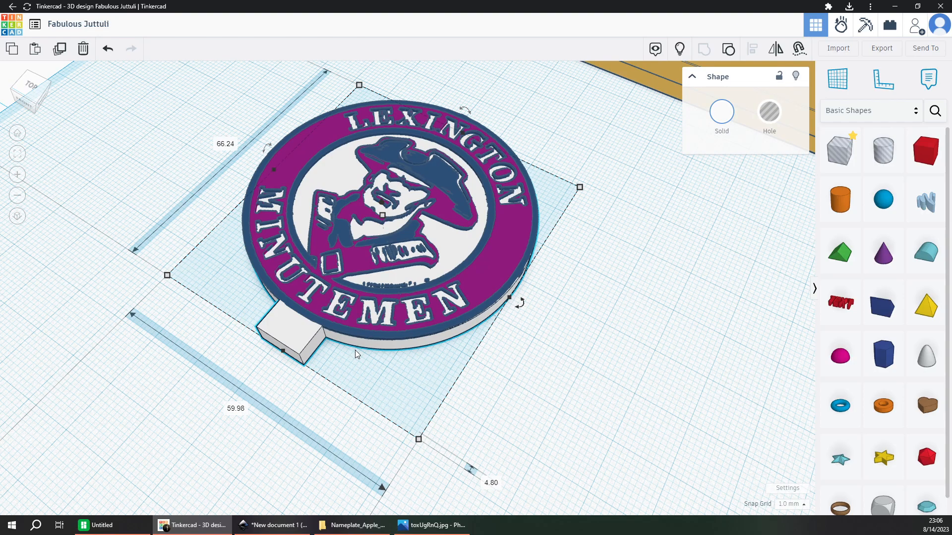
pyautogui.hotkey('ctrl', 'shift', 'g')
pyautogui.click(430, 359)
pyautogui.click(437, 349)
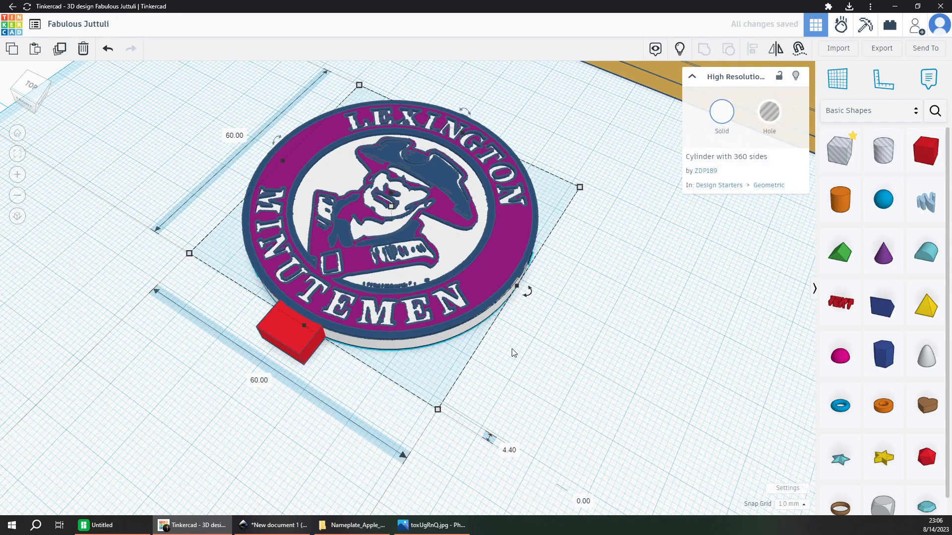
# Turn the visible blue and purple logo shapes into holes.
pyautogui.keyDown('shift'); pyautogui.click(471, 256); pyautogui.keyUp('shift')
pyautogui.keyDown('shift'); pyautogui.click(471, 254); pyautogui.keyUp('shift')
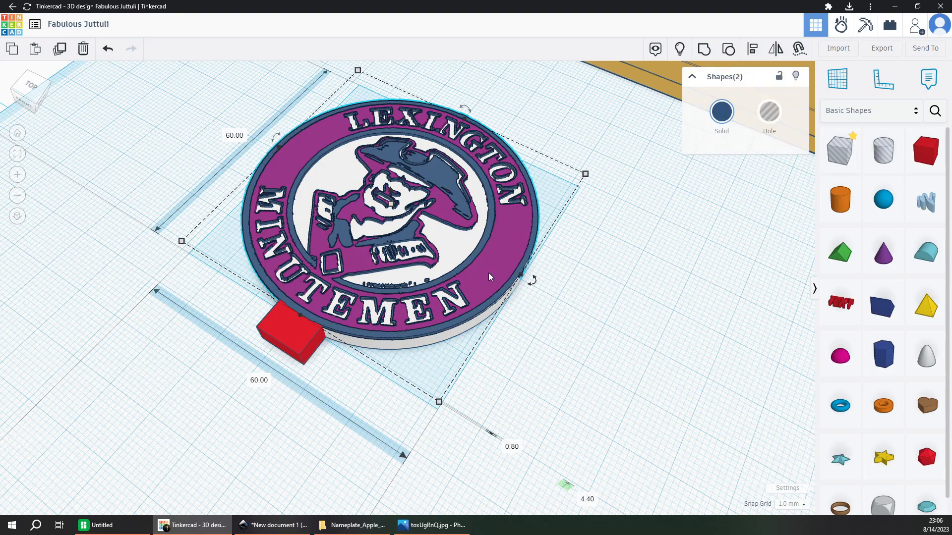
pyautogui.click(769, 111)
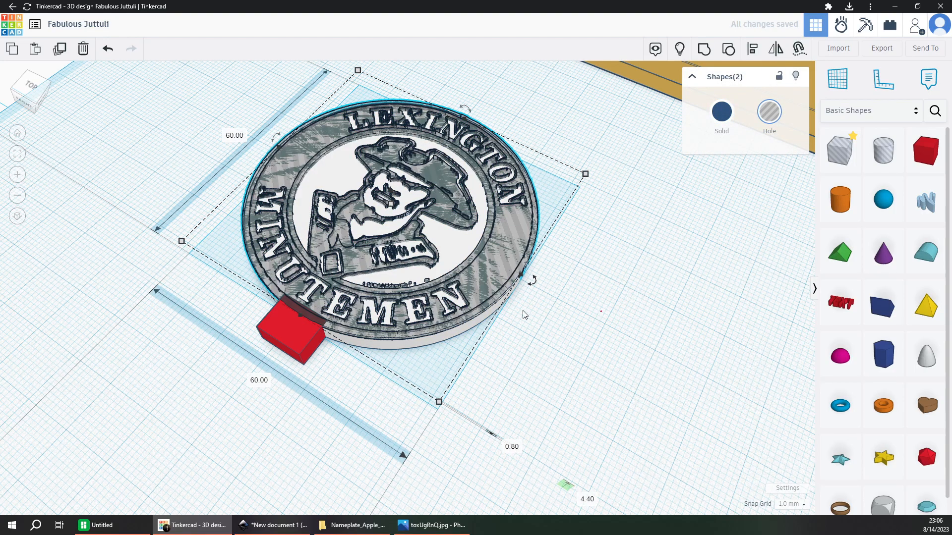
# Set the white base cylinder's height to 5 mm.
pyautogui.click(546, 315)
pyautogui.click(451, 254)
pyautogui.click(506, 451)
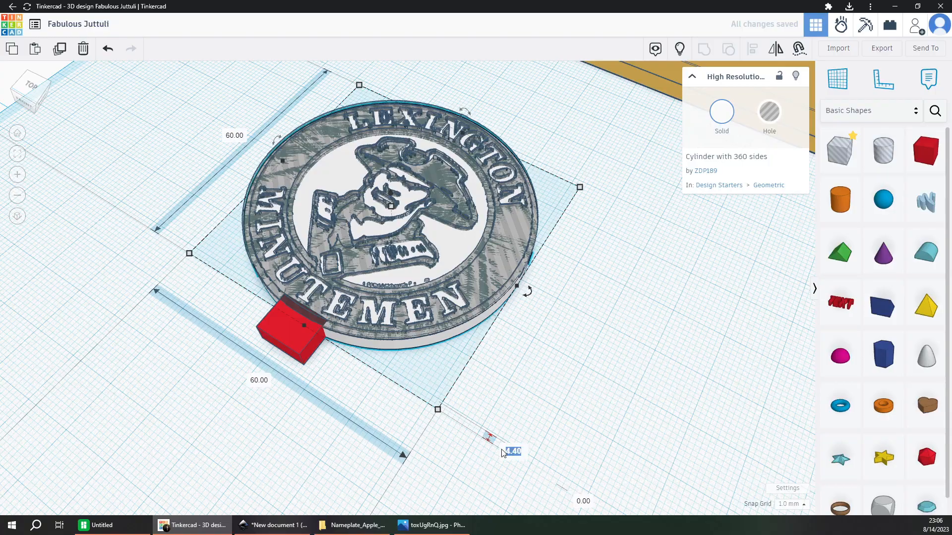
pyautogui.write('5')
pyautogui.press('Return')
# Group the white base cylinder with the two hole shapes to cut the logo artwork into its top.
pyautogui.moveTo(468, 386); pyautogui.dragTo(418, 343, button='right')
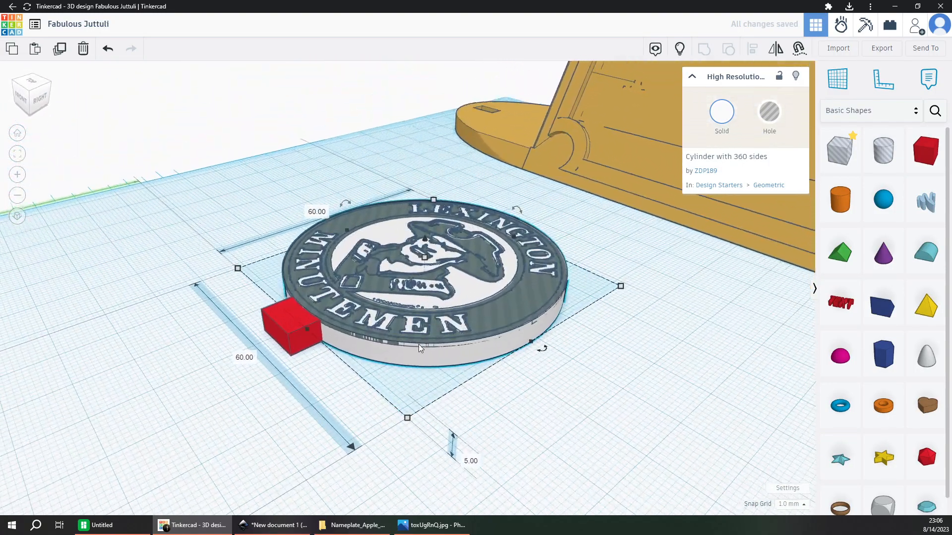
pyautogui.moveTo(379, 395); pyautogui.dragTo(486, 281)
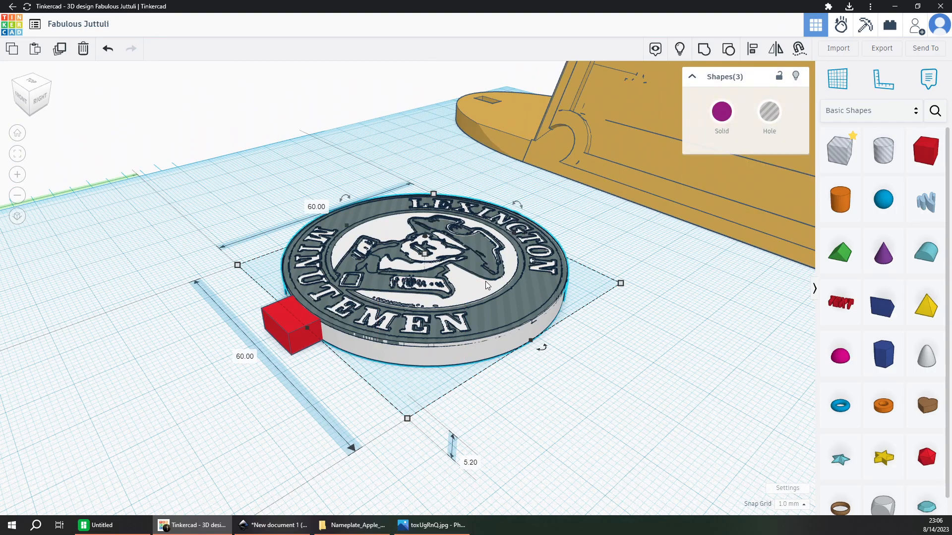
pyautogui.hotkey('ctrl', 'g')
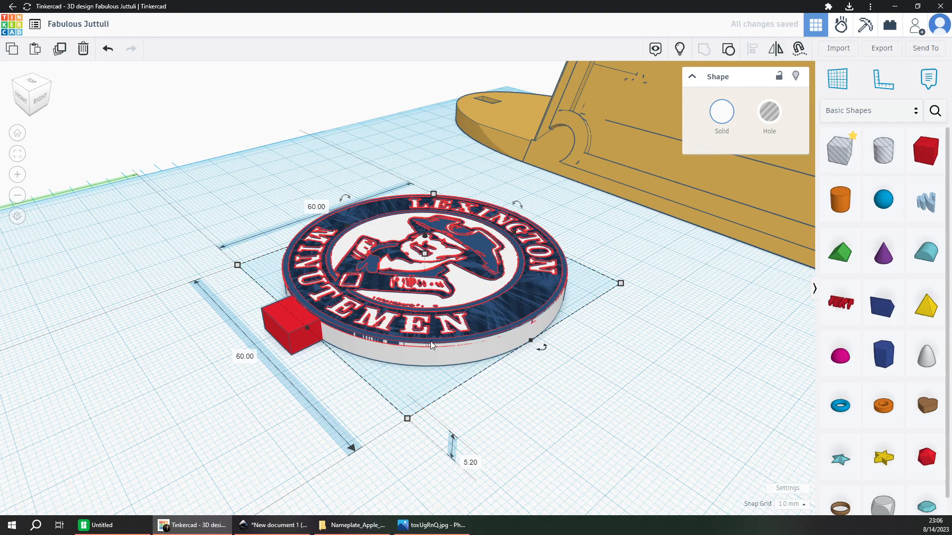
pyautogui.click(506, 407)
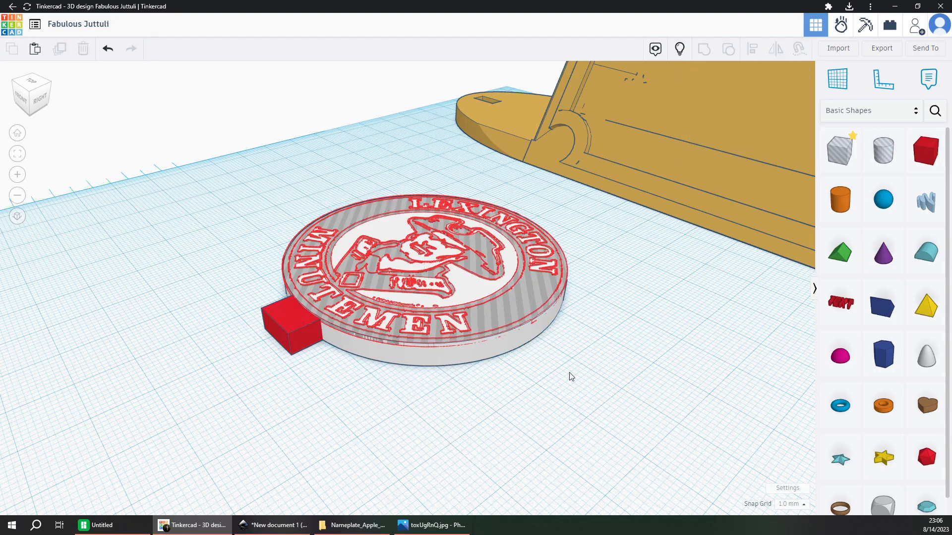
pyautogui.moveTo(519, 279); pyautogui.dragTo(631, 391, button='right')
pyautogui.moveTo(488, 360); pyautogui.dragTo(620, 372, button='right')
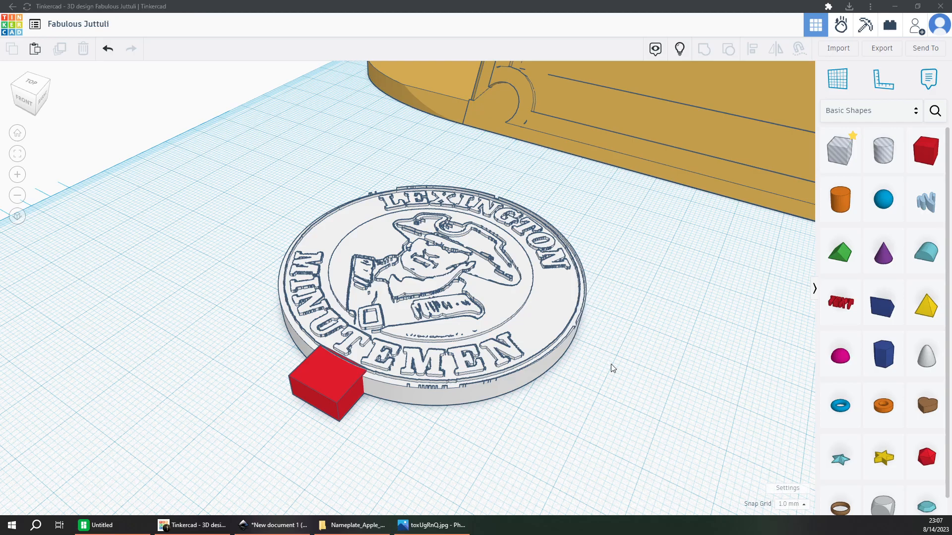
pyautogui.click(612, 437)
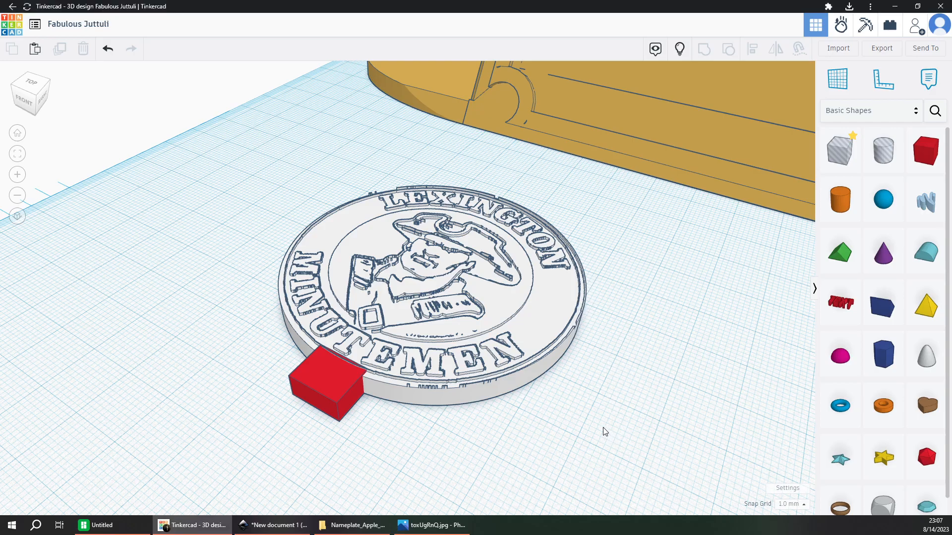
# Unhide all hidden logo shapes and check how the blue and purple artwork sits in the white base.
pyautogui.hotkey('ctrl', 'shift', 'h')
pyautogui.moveTo(593, 413); pyautogui.dragTo(602, 432, button='right')
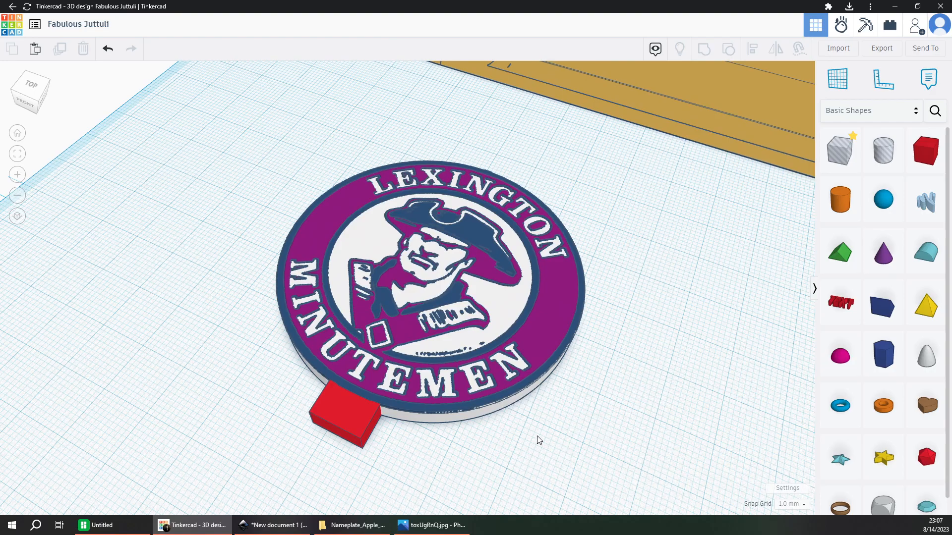
pyautogui.click(486, 264)
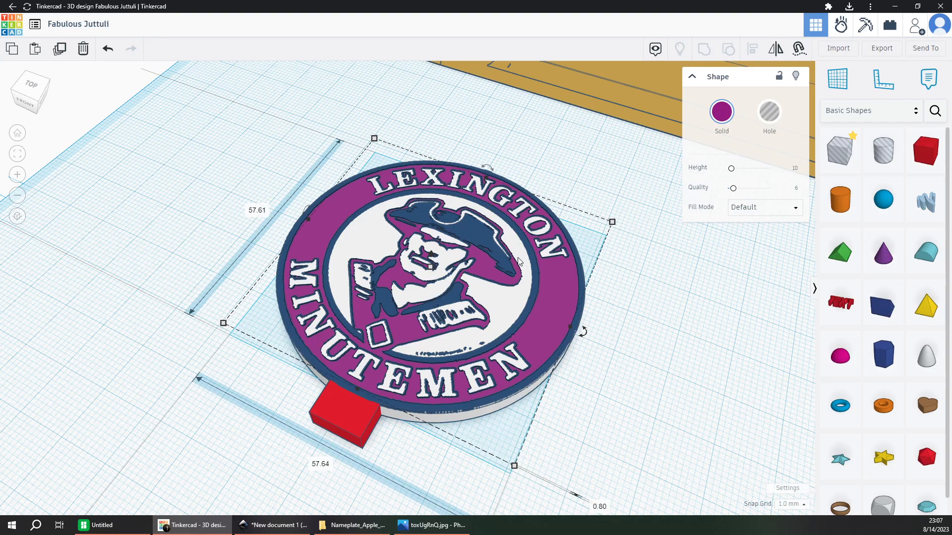
pyautogui.click(395, 474)
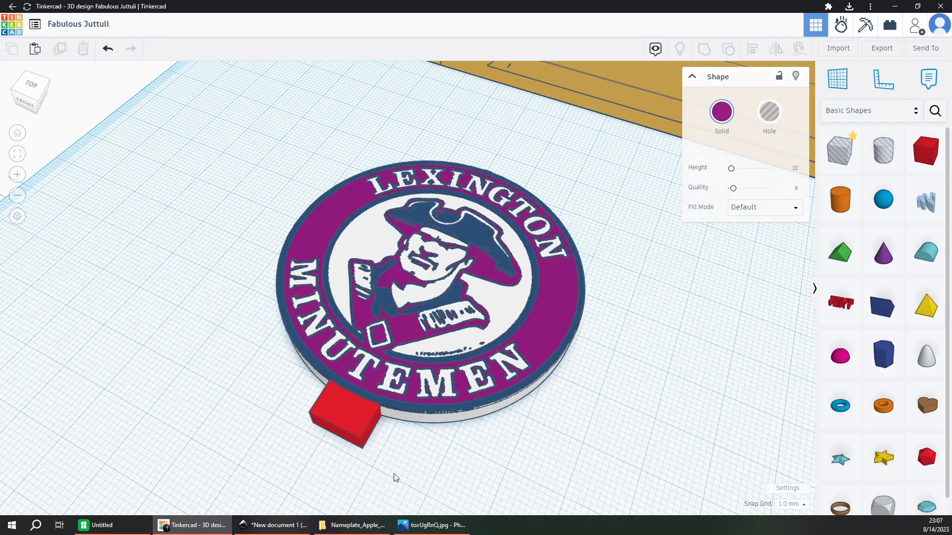
# Group the red tab block with the white logo base.
pyautogui.click(357, 430)
pyautogui.keyDown('shift'); pyautogui.click(403, 418); pyautogui.keyUp('shift')
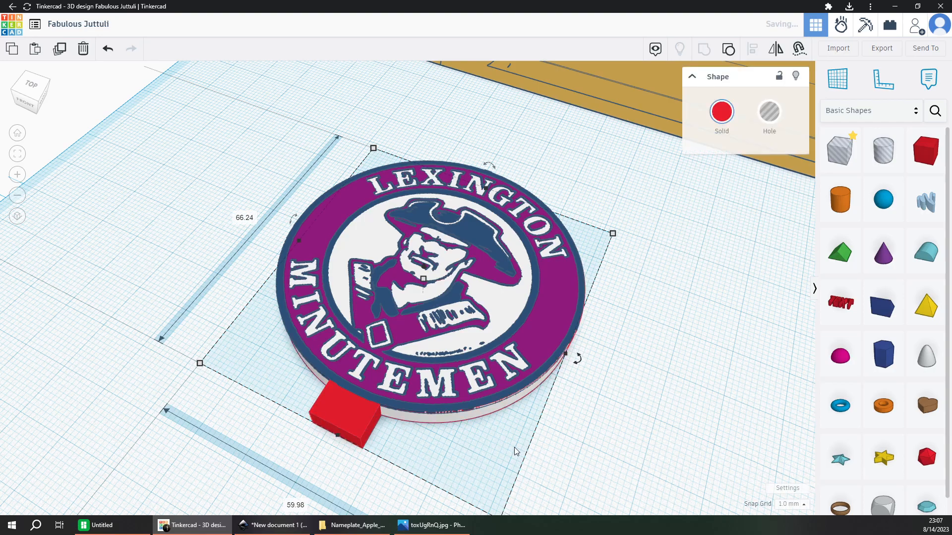
pyautogui.click(579, 462)
pyautogui.moveTo(578, 462); pyautogui.dragTo(513, 430, button='right')
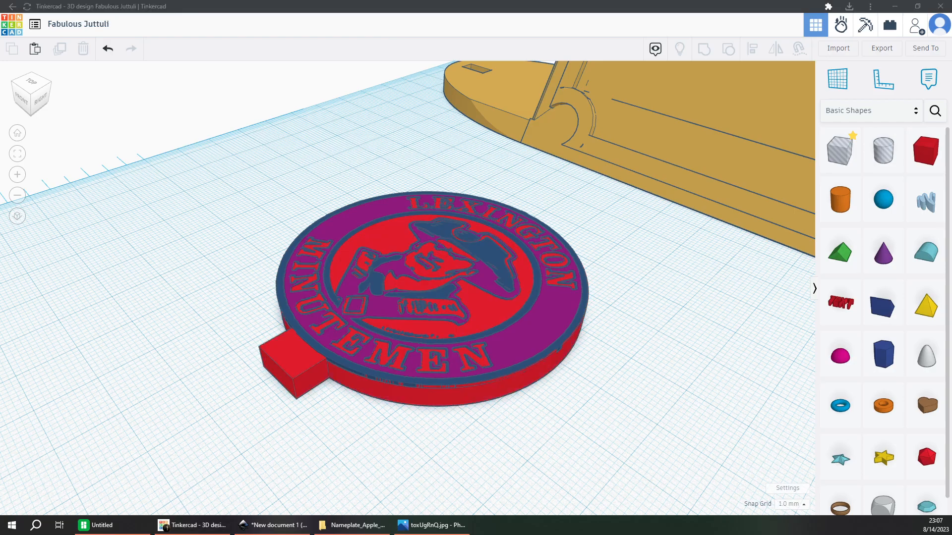
pyautogui.click(486, 442)
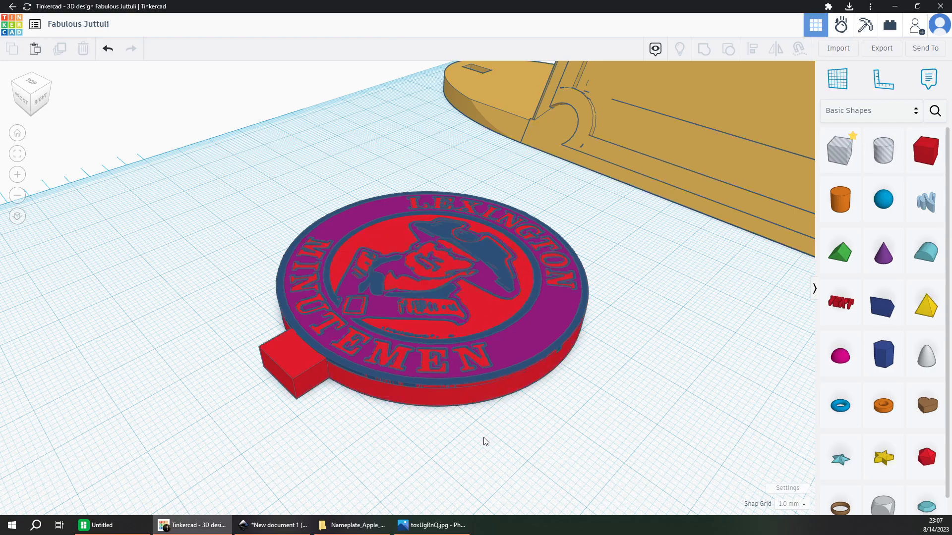
# Set the solid color of the grouped logo base and tab to white.
pyautogui.click(507, 394)
pyautogui.click(714, 109)
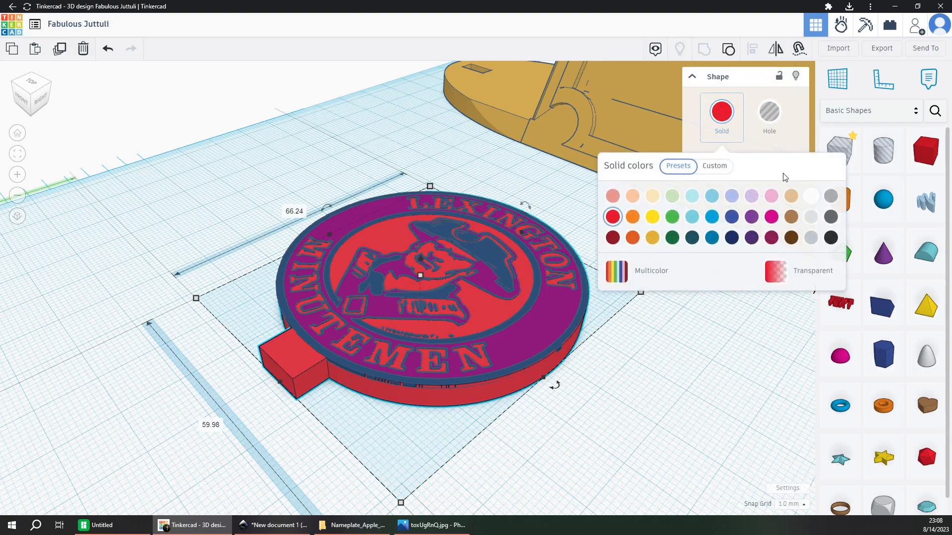
pyautogui.click(807, 202)
pyautogui.click(601, 385)
pyautogui.moveTo(601, 384); pyautogui.dragTo(531, 397, button='right')
pyautogui.click(530, 395)
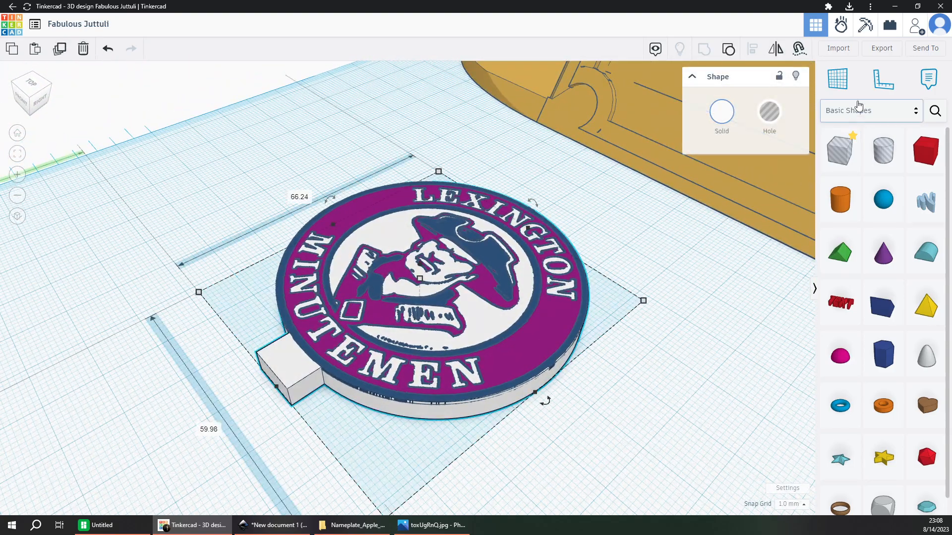
pyautogui.click(876, 50)
pyautogui.click(525, 280)
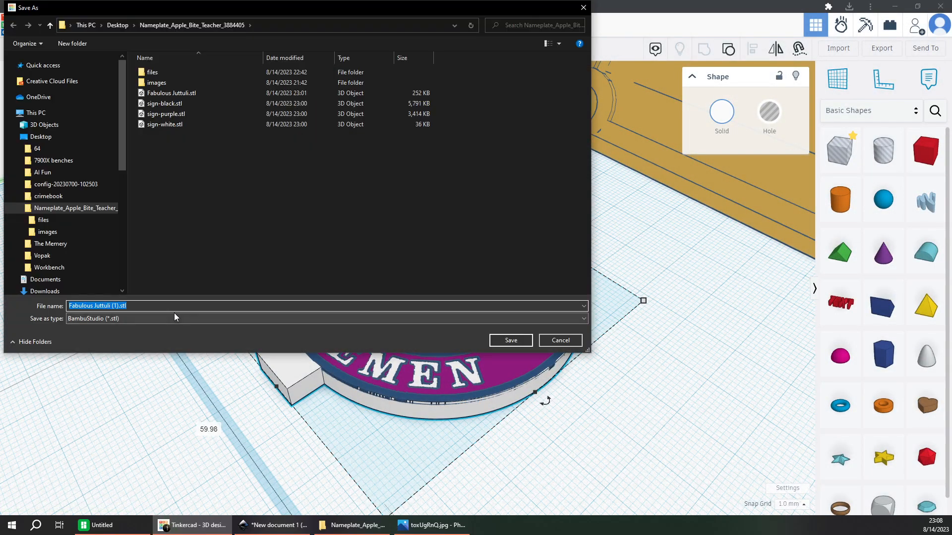
pyautogui.write('sign-white-dwo')
pyautogui.click(562, 339)
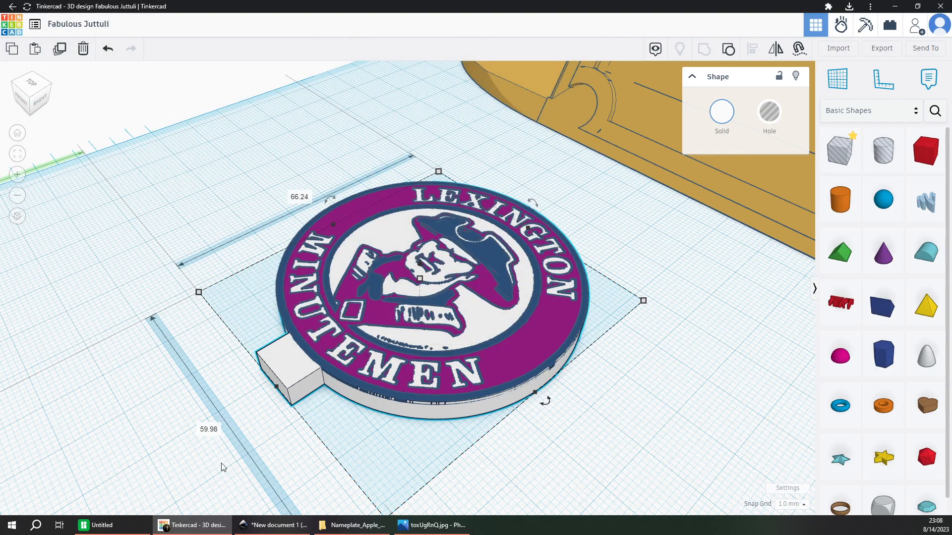
# Ungroup the white logo base to separate the tab block from the cylinder.
pyautogui.scroll(5, 250, 477)
pyautogui.moveTo(391, 367); pyautogui.dragTo(289, 298, button='right')
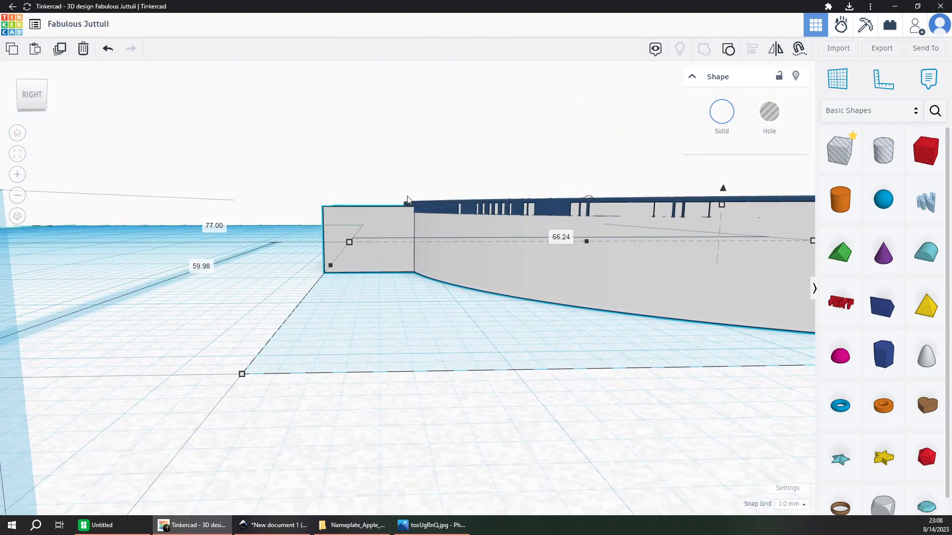
pyautogui.moveTo(378, 374); pyautogui.dragTo(501, 401, button='right')
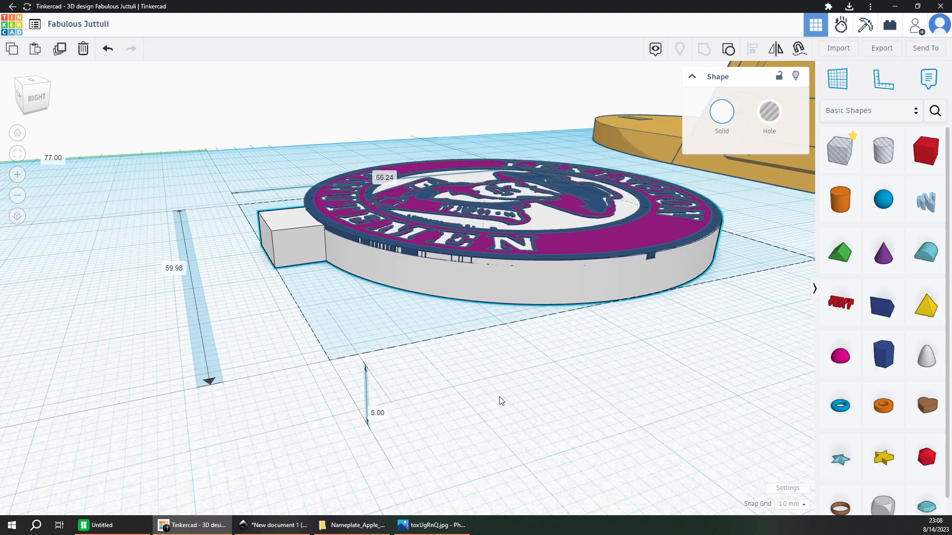
pyautogui.click(335, 273)
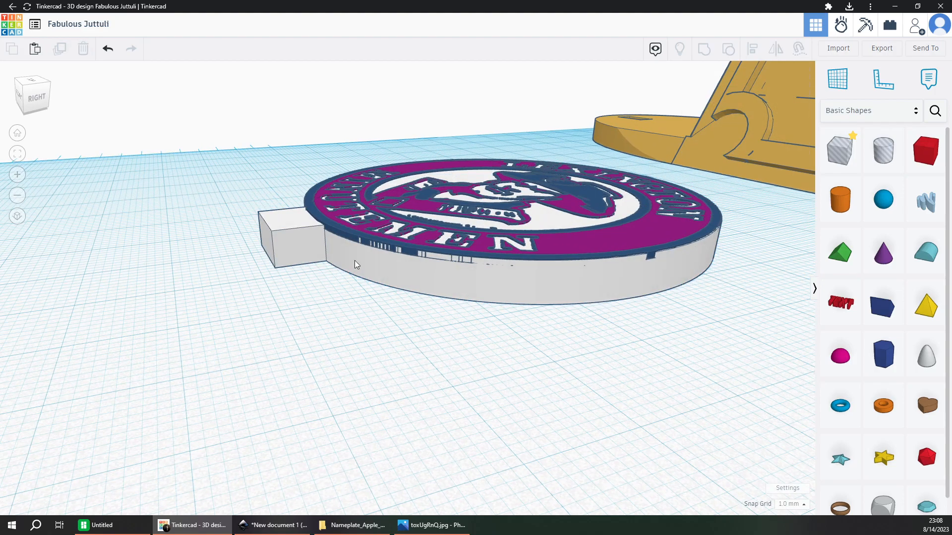
pyautogui.click(355, 264)
pyautogui.hotkey('ctrl', 'shift', 'g')
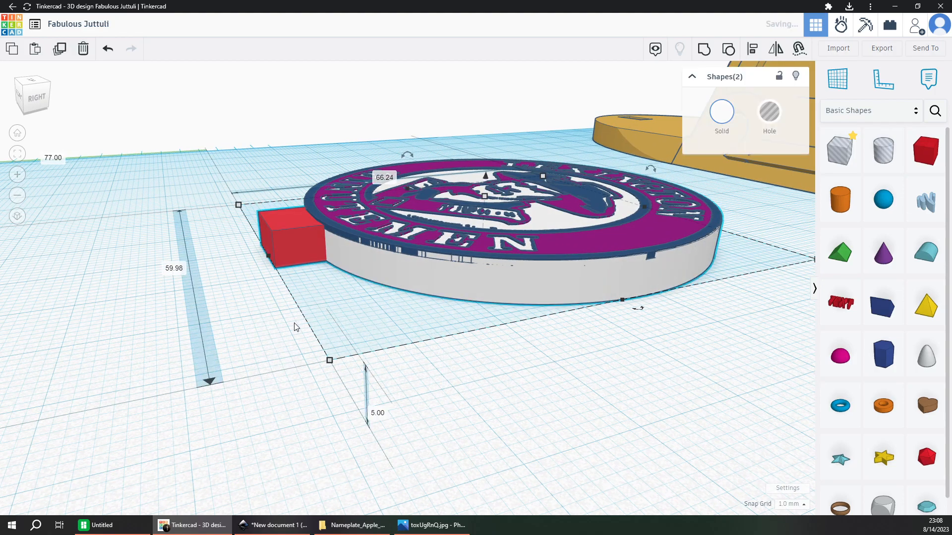
# Set the red tab block's elevation to -5 mm relative to the raised workplane.
pyautogui.click(310, 236)
pyautogui.scroll(3, 311, 312)
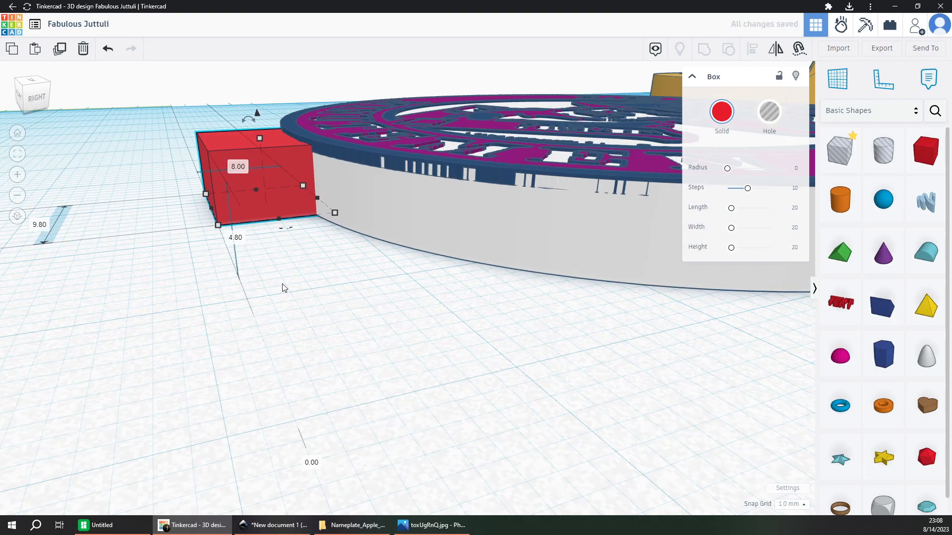
pyautogui.moveTo(325, 134); pyautogui.dragTo(320, 224)
pyautogui.hotkey('ctrl', 'z')
pyautogui.scroll(5, 336, 270)
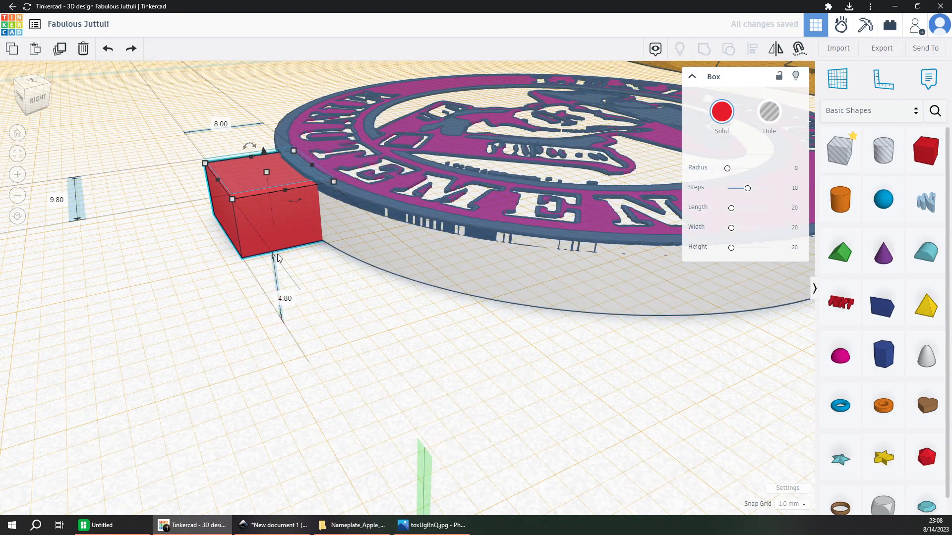
pyautogui.scroll(-5, 249, 286)
pyautogui.click(379, 391)
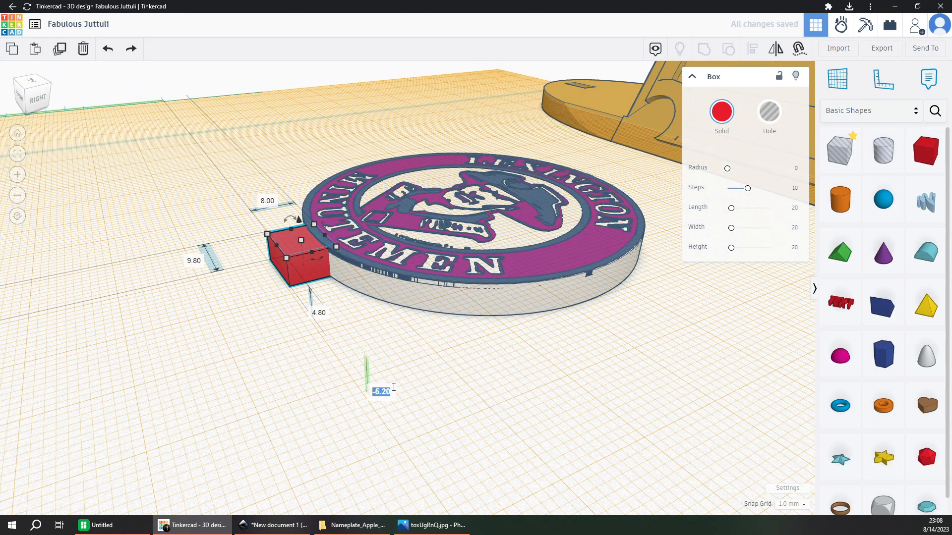
pyautogui.write('-5')
pyautogui.press('Return')
pyautogui.click(382, 375)
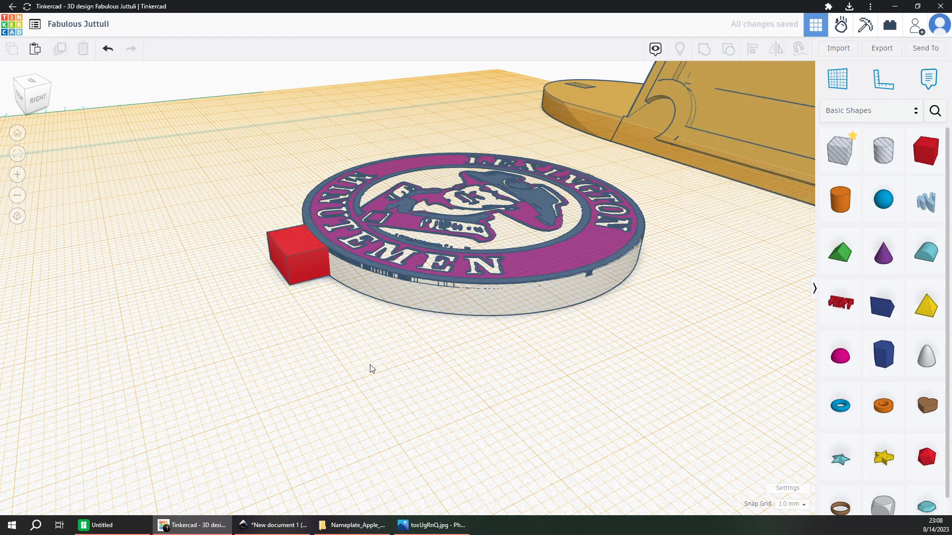
# Examine the tab block's height against the side of the logo base and try the ruler's measuring mode toggle.
pyautogui.scroll(2, 311, 249)
pyautogui.scroll(3, 347, 332)
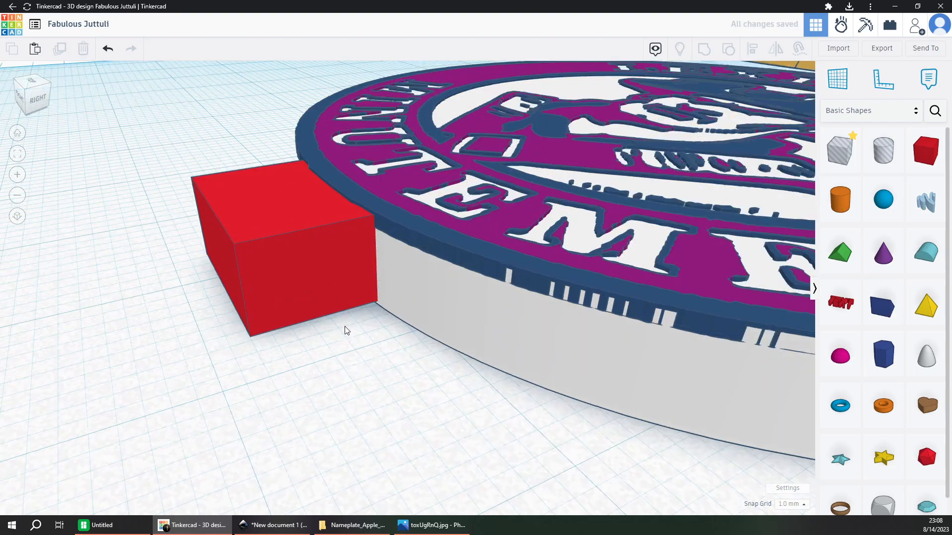
pyautogui.moveTo(338, 232); pyautogui.dragTo(292, 242, button='right')
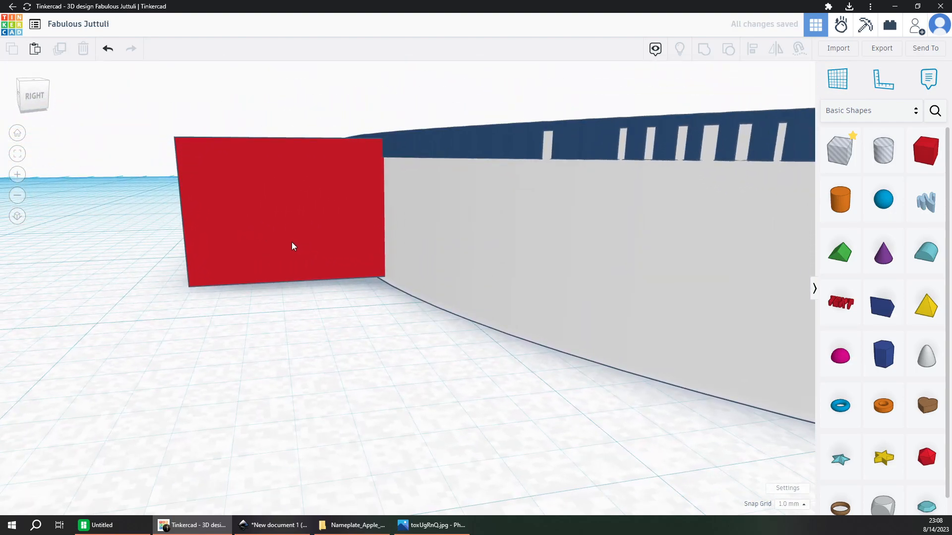
pyautogui.scroll(-6, 332, 265)
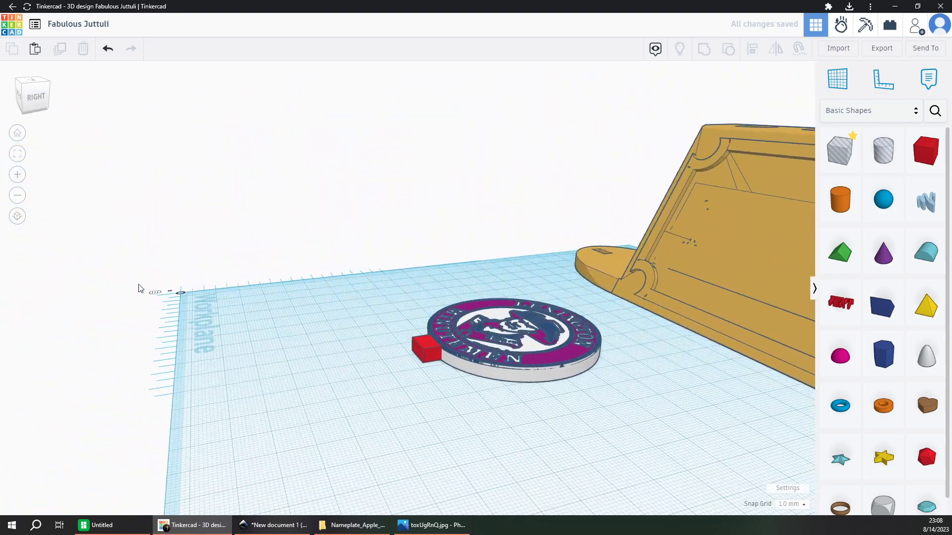
pyautogui.moveTo(156, 298); pyautogui.dragTo(316, 281, button='right')
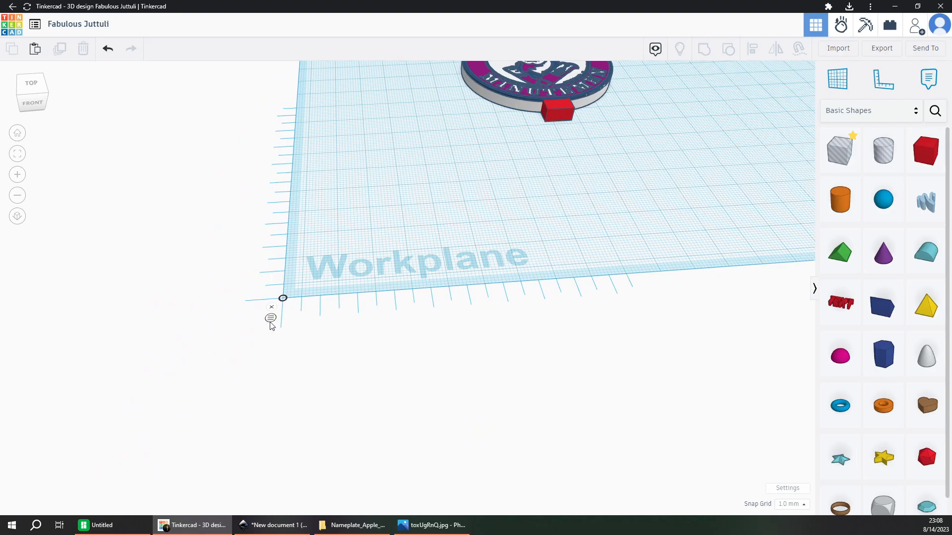
pyautogui.click(270, 320)
pyautogui.click(271, 322)
pyautogui.moveTo(525, 138); pyautogui.dragTo(385, 325, button='middle')
pyautogui.scroll(-1, 386, 326)
pyautogui.scroll(2, 542, 386)
pyautogui.scroll(4, 343, 318)
pyautogui.moveTo(406, 391); pyautogui.dragTo(297, 317, button='right')
pyautogui.click(313, 290)
pyautogui.scroll(2, 337, 349)
pyautogui.click(383, 326)
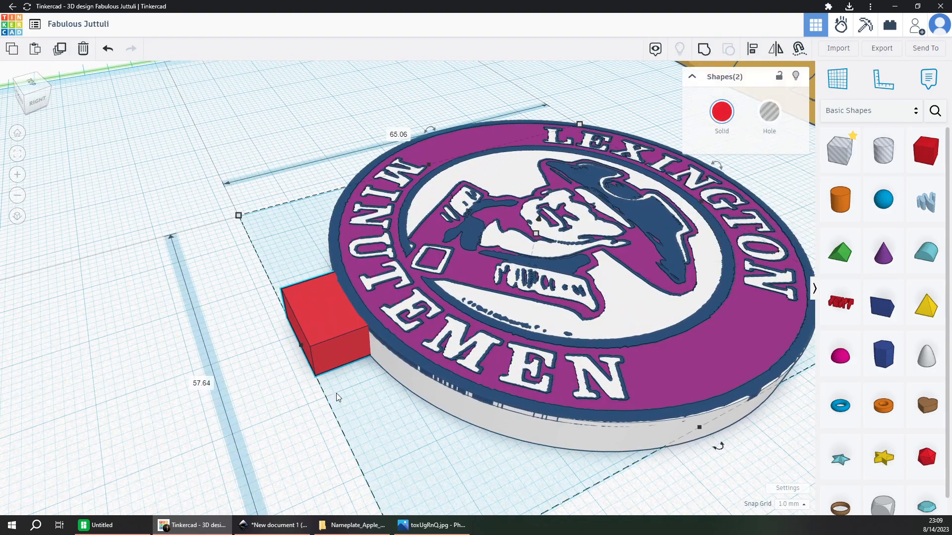
pyautogui.scroll(4, 337, 383)
pyautogui.scroll(-2, 345, 253)
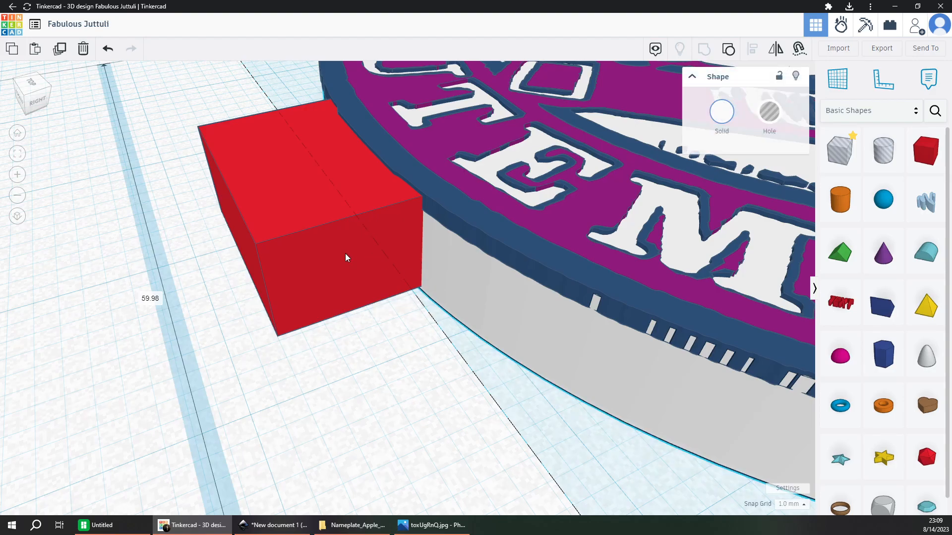
pyautogui.keyDown('shift'); pyautogui.click(345, 254); pyautogui.keyUp('shift')
pyautogui.scroll(-5, 345, 254)
pyautogui.press('l')
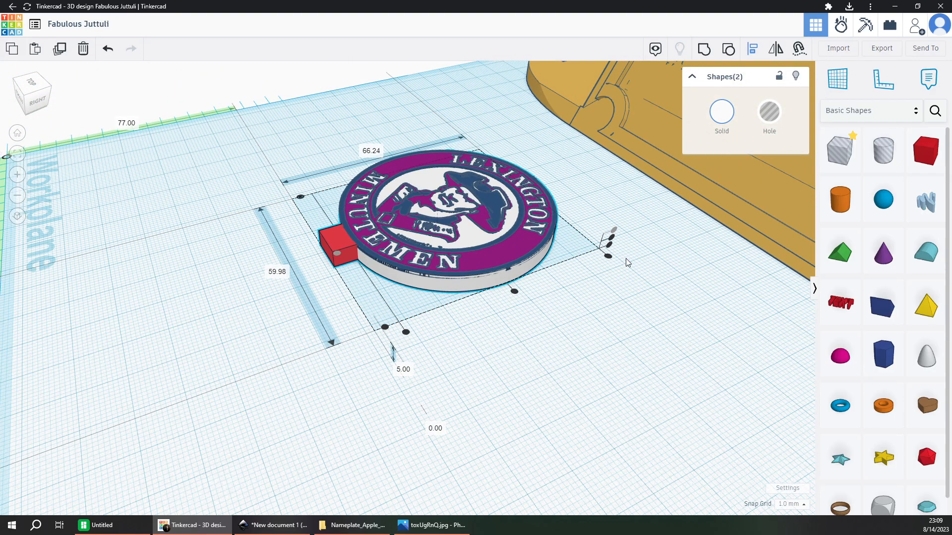
# Examine the side edge of the logo base where the blue rim meets the white cylinder.
pyautogui.scroll(5, 468, 312)
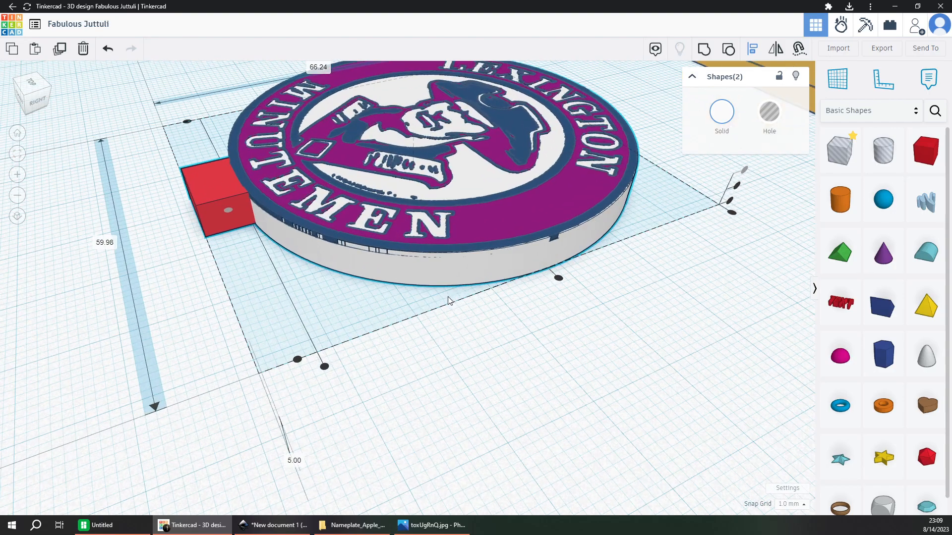
pyautogui.moveTo(309, 289); pyautogui.dragTo(385, 206, button='right')
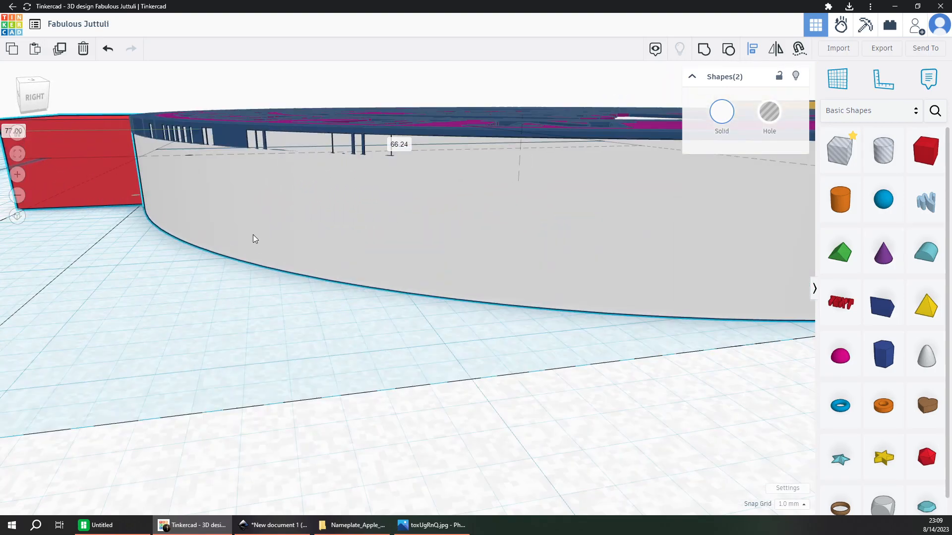
pyautogui.moveTo(257, 228); pyautogui.dragTo(221, 385, button='right')
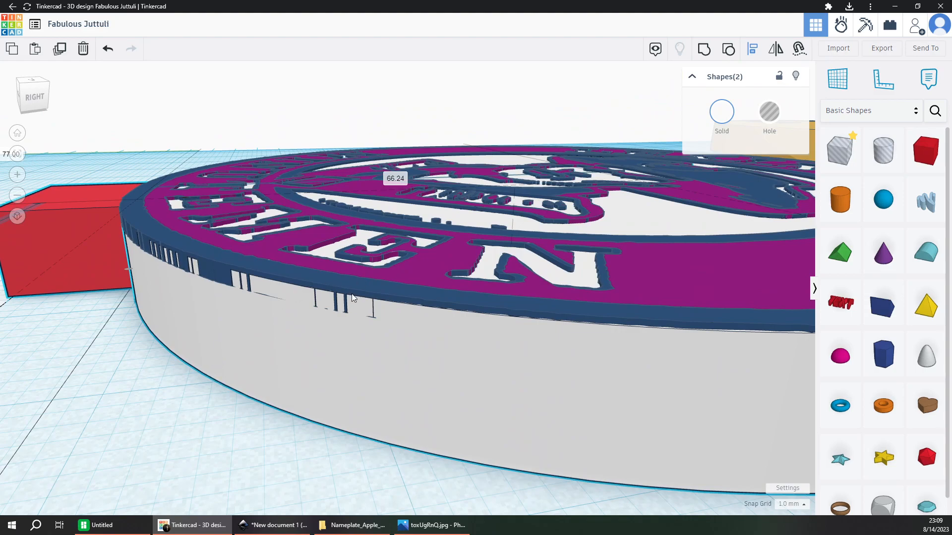
pyautogui.scroll(-5, 338, 377)
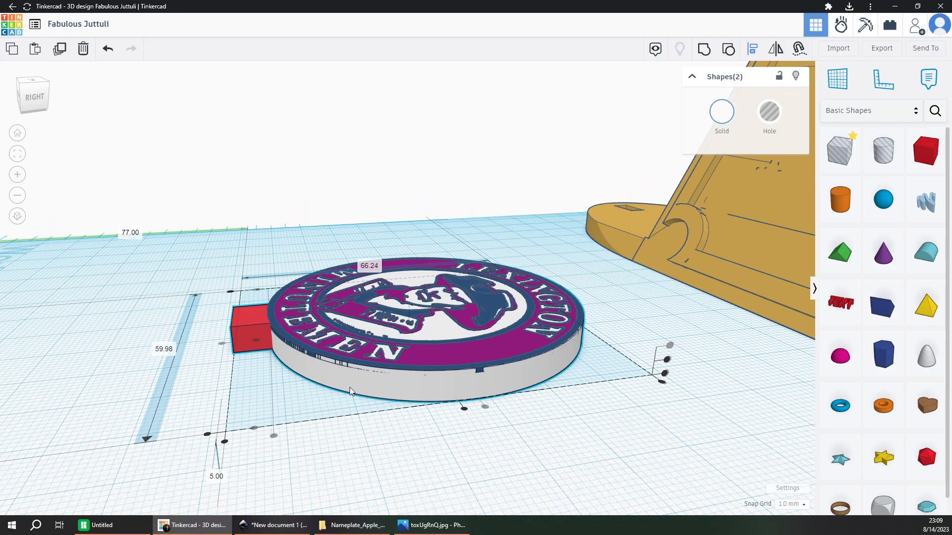
pyautogui.click(334, 404)
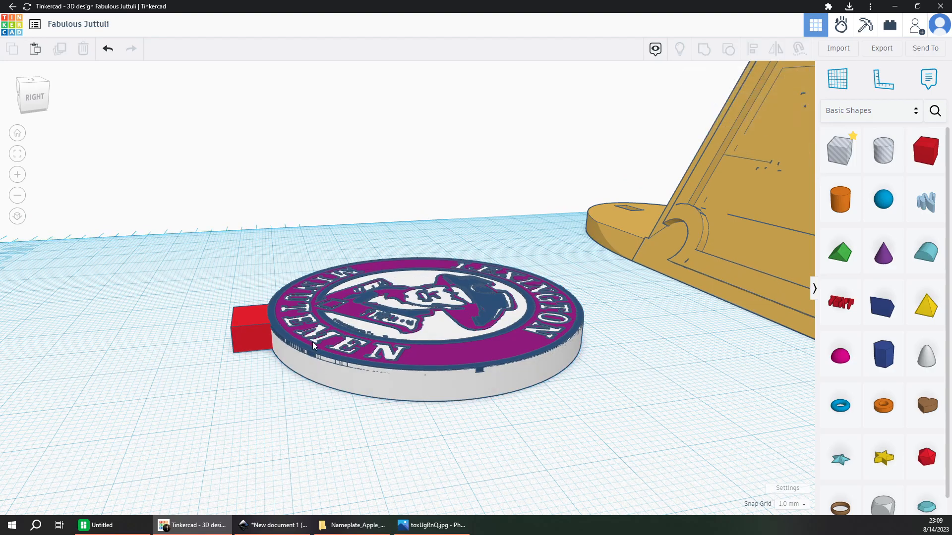
pyautogui.scroll(-3, 275, 311)
pyautogui.scroll(4, 275, 349)
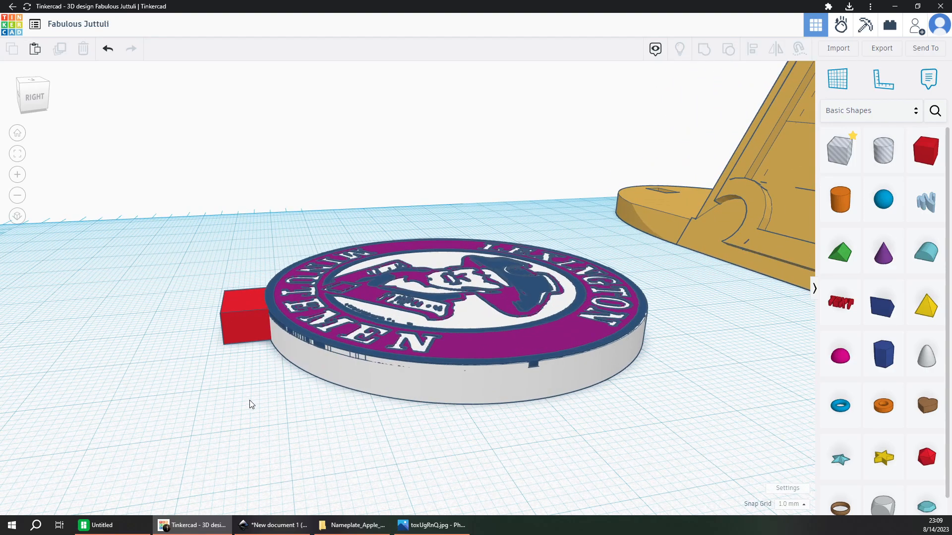
# Undo the recent workplane and tab block changes, and select the white logo base.
pyautogui.moveTo(251, 404); pyautogui.dragTo(357, 402, button='middle')
pyautogui.scroll(1, 357, 402)
pyautogui.hotkey('ctrl', 'z')
pyautogui.moveTo(349, 411); pyautogui.dragTo(387, 435, button='right')
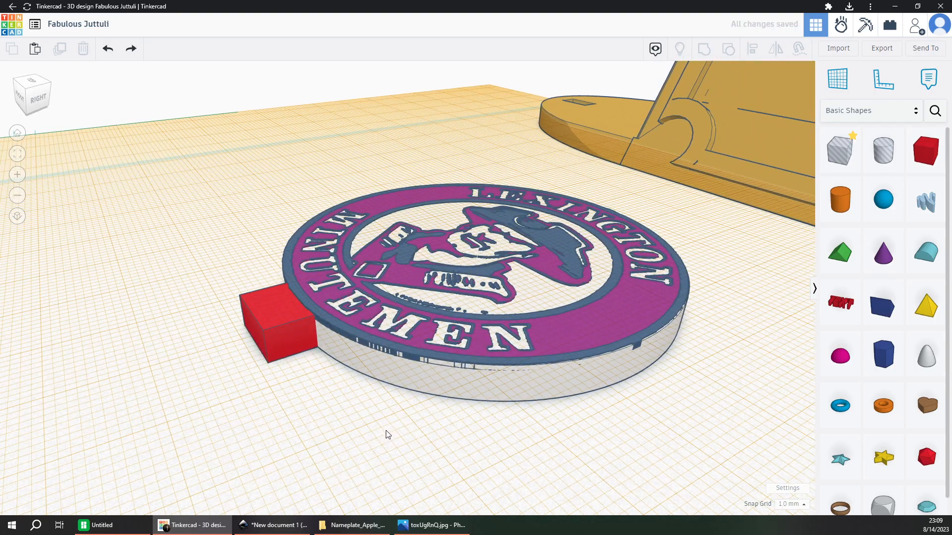
pyautogui.hotkey('ctrl', 'z')
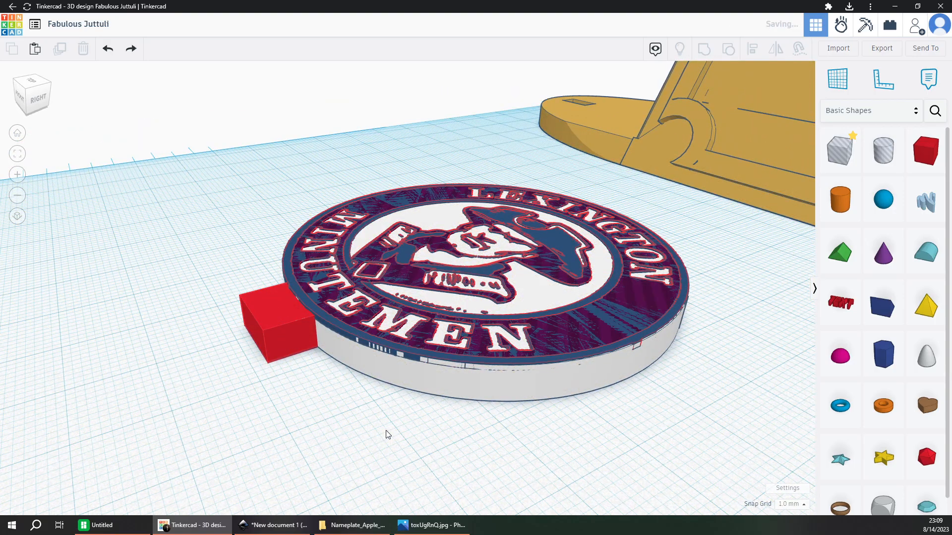
pyautogui.scroll(-3, 391, 430)
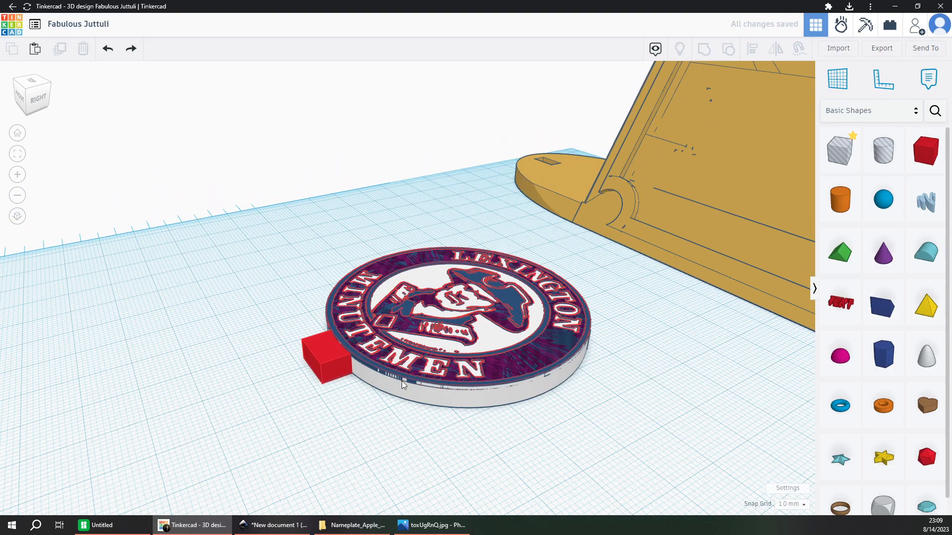
pyautogui.click(425, 398)
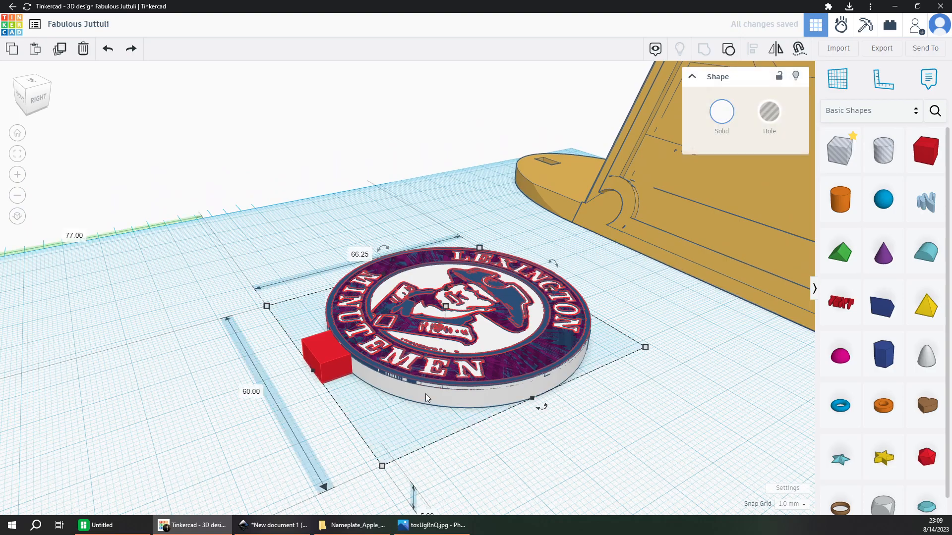
# Undo further edits until the logo base and tab block are a single white shape again.
pyautogui.scroll(-2, 407, 412)
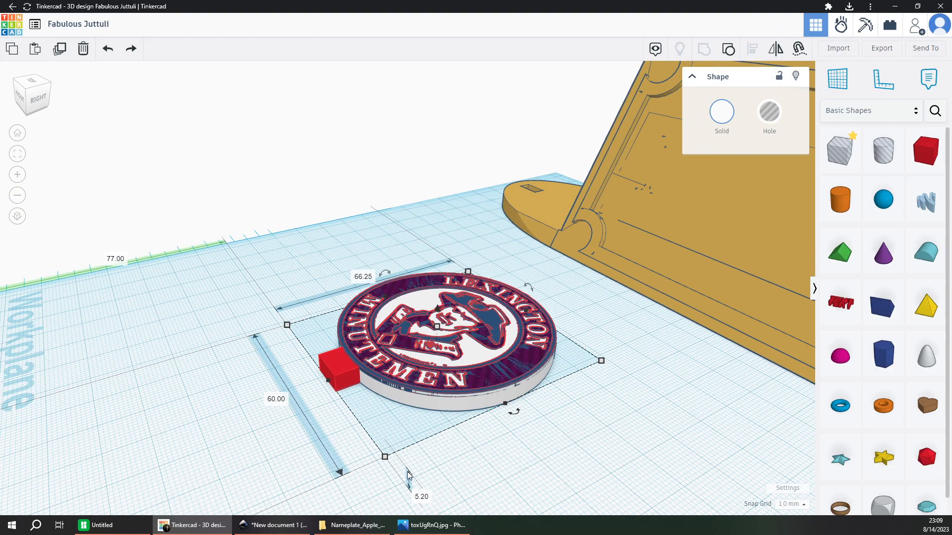
pyautogui.scroll(-1, 386, 407)
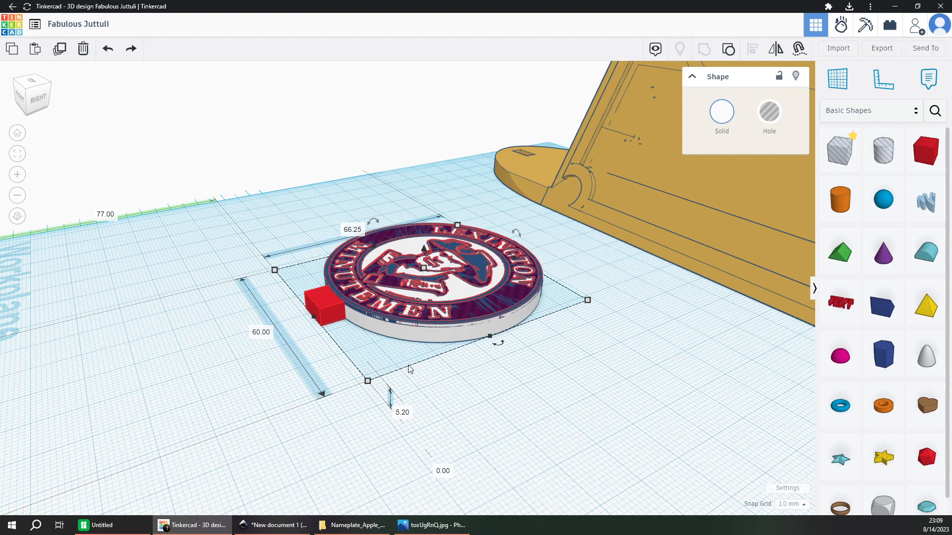
pyautogui.scroll(2, 408, 368)
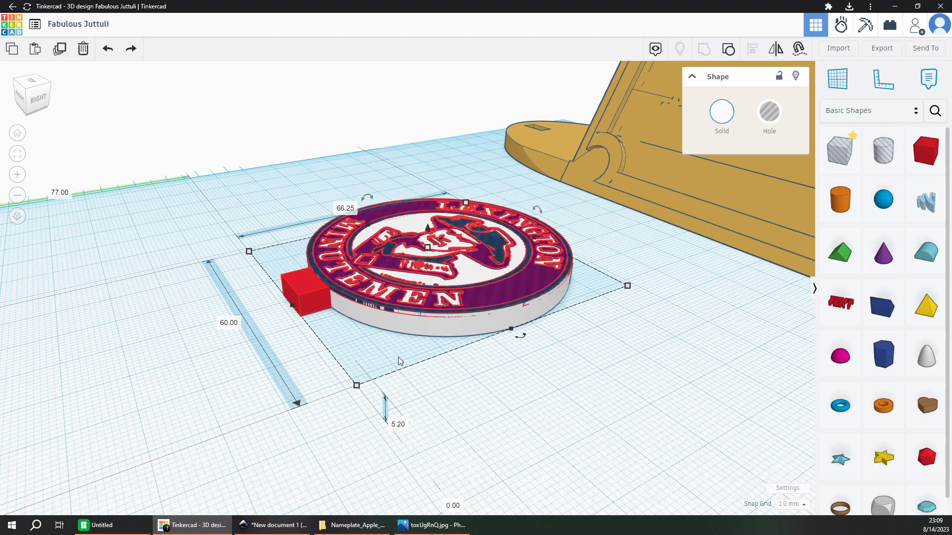
pyautogui.click(398, 357)
pyautogui.click(488, 296)
pyautogui.click(435, 371)
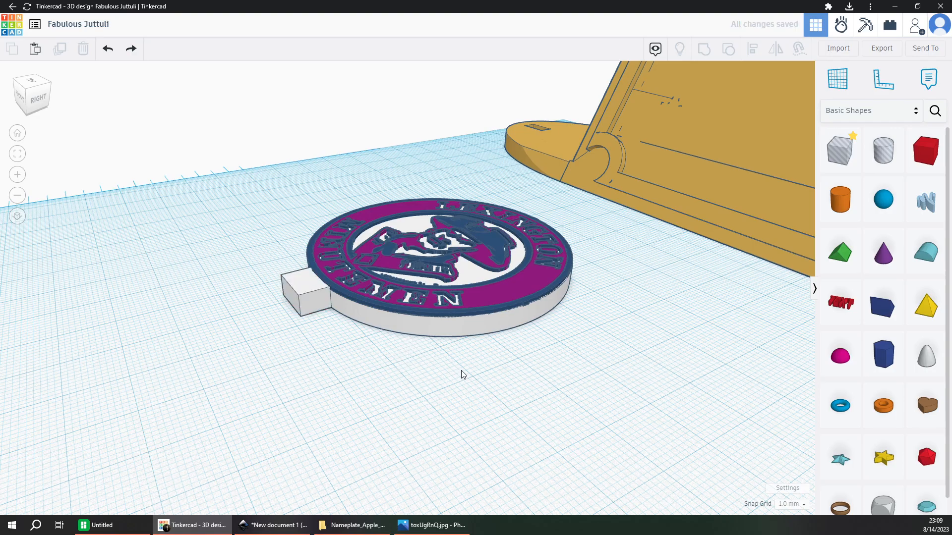
# Examine the thickness of the merged white base with its tab and of the blue logo layer.
pyautogui.scroll(3, 460, 369)
pyautogui.scroll(-4, 459, 365)
pyautogui.click(441, 310)
pyautogui.scroll(2, 433, 330)
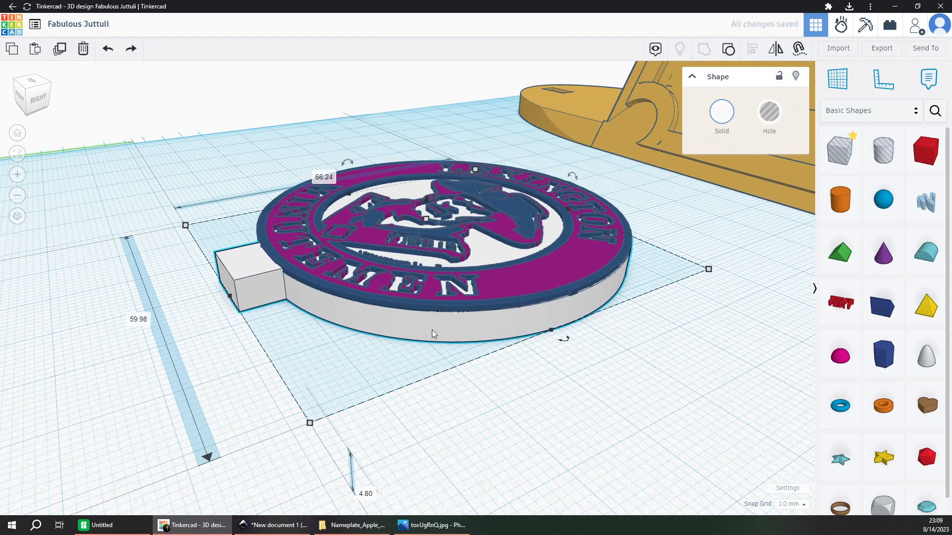
pyautogui.click(417, 383)
pyautogui.click(406, 327)
pyautogui.click(492, 305)
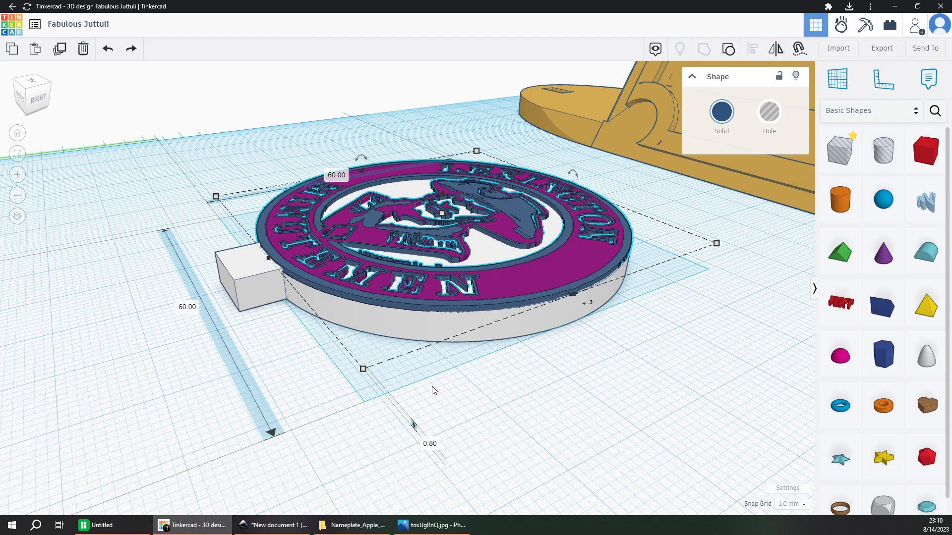
pyautogui.click(429, 346)
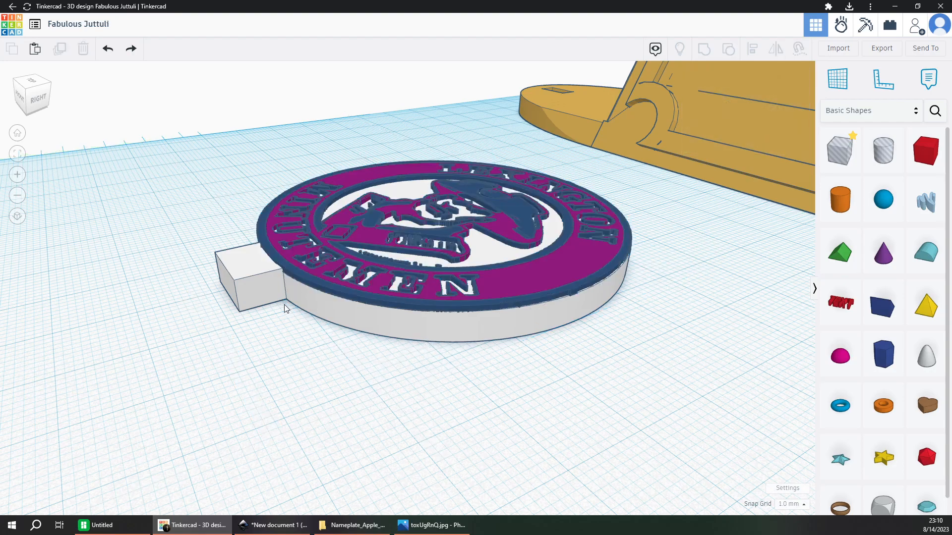
pyautogui.click(246, 287)
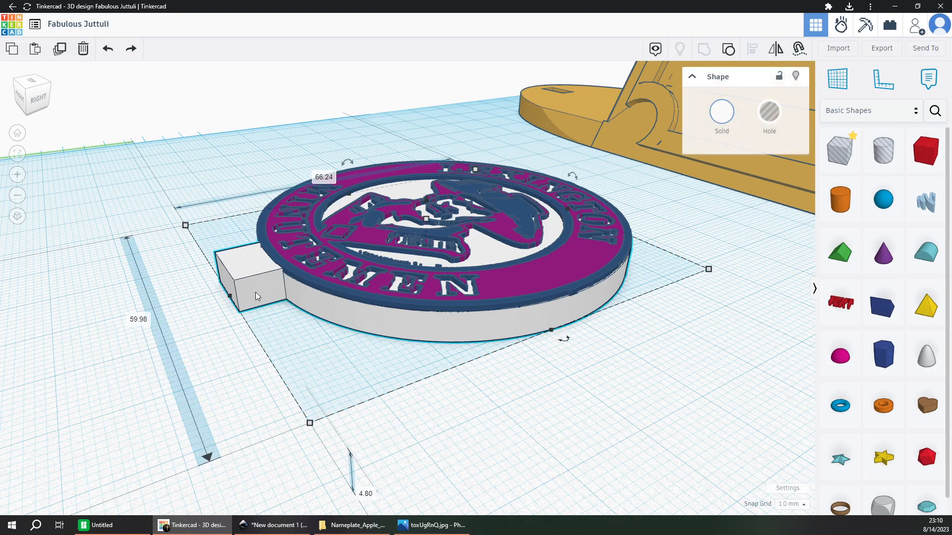
# Separate the white logo base from the tab block and set the base cylinder's height to 5 mm.
pyautogui.hotkey('ctrl', 'y')
pyautogui.click(265, 311)
pyautogui.click(324, 306)
pyautogui.click(429, 466)
pyautogui.write('5')
pyautogui.press('Return')
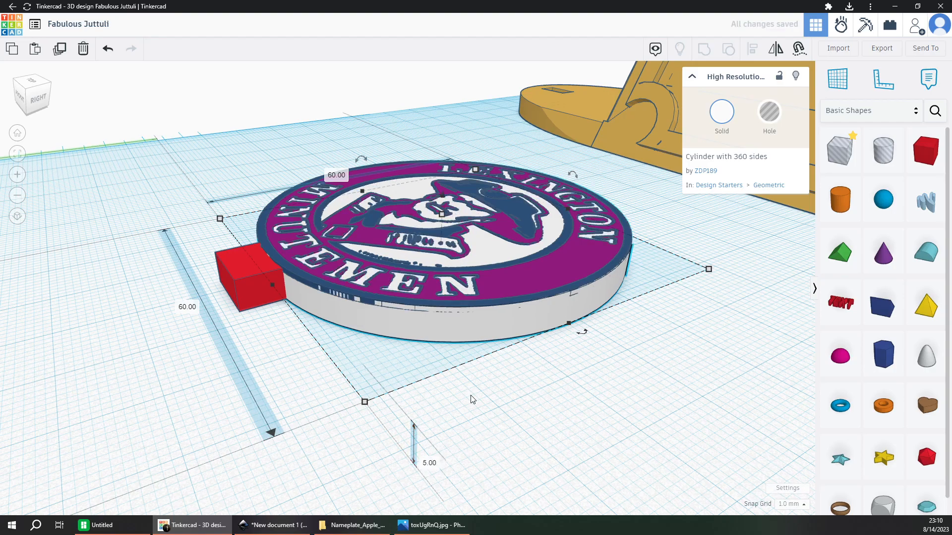
# Lift the purple logo layer clear of the base to an elevation of 19 mm.
pyautogui.moveTo(431, 395); pyautogui.dragTo(447, 406, button='right')
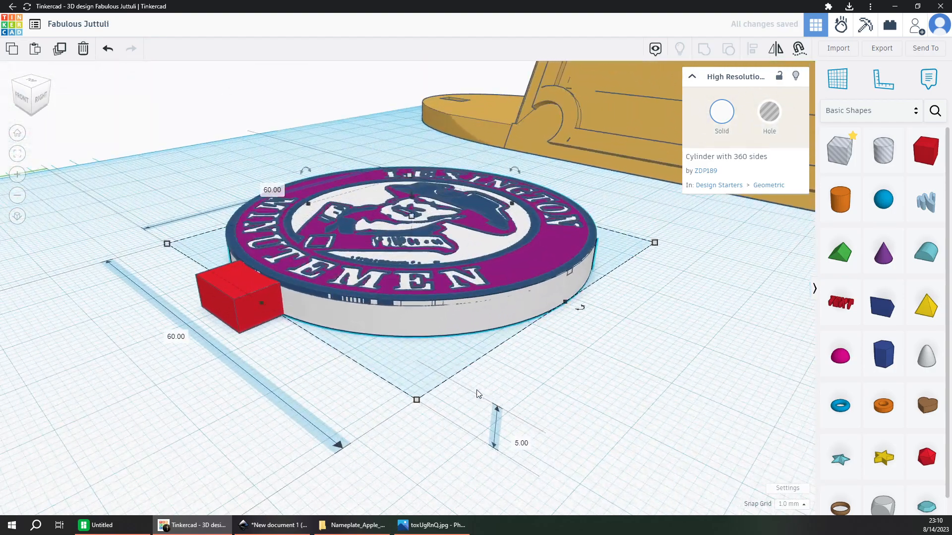
pyautogui.click(247, 287)
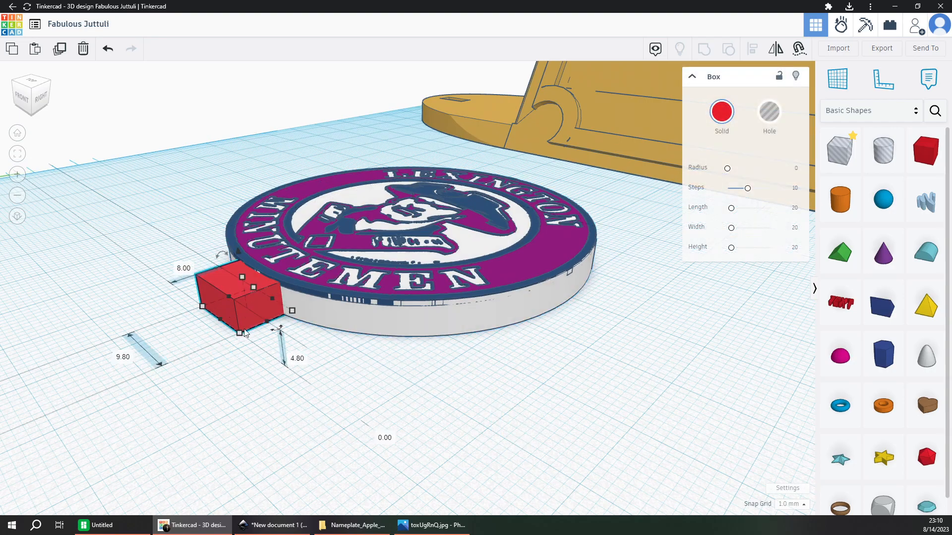
pyautogui.click(356, 370)
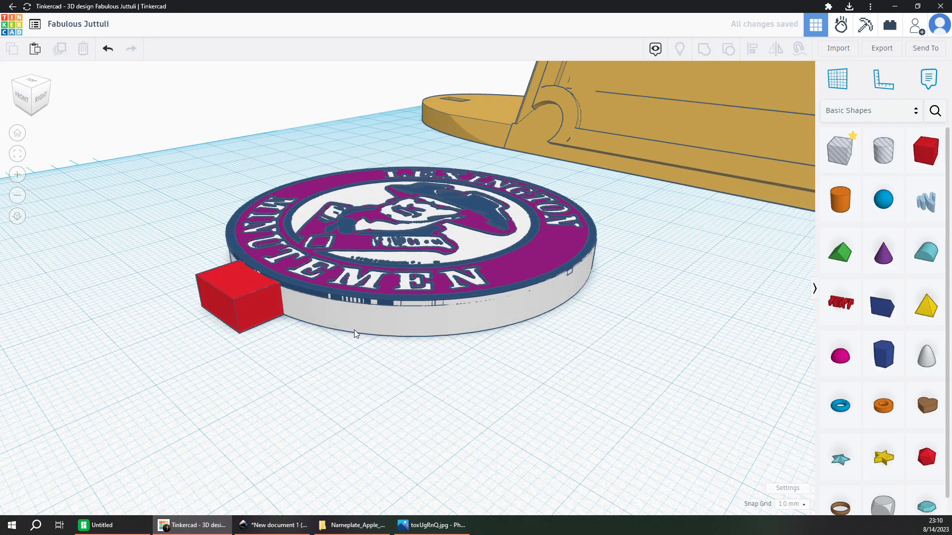
pyautogui.click(489, 263)
pyautogui.moveTo(410, 199); pyautogui.dragTo(412, 122)
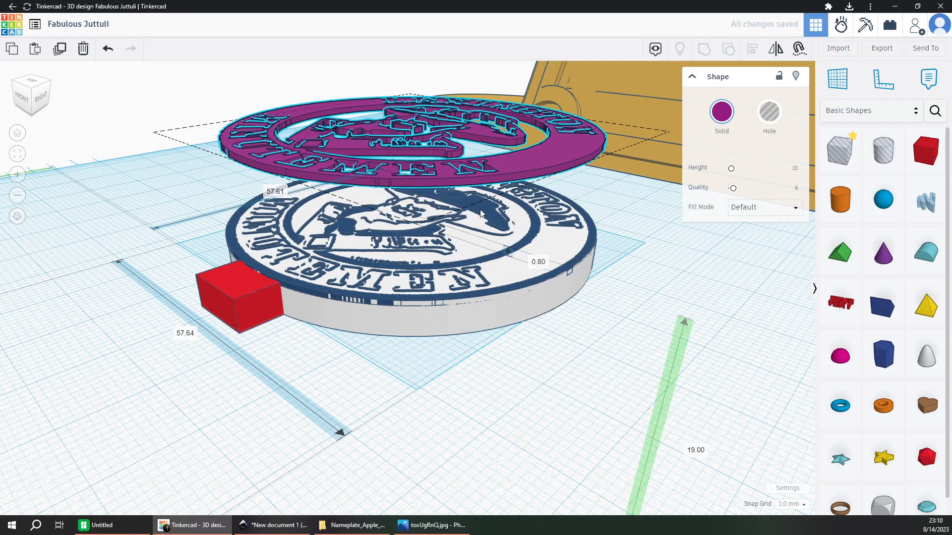
# Raise the blue logo layer to 8 mm above the workplane and set its thickness to 0.4 mm.
pyautogui.click(418, 173)
pyautogui.moveTo(412, 195); pyautogui.dragTo(413, 174)
pyautogui.click(532, 390)
pyautogui.write('0.4')
pyautogui.press('Return')
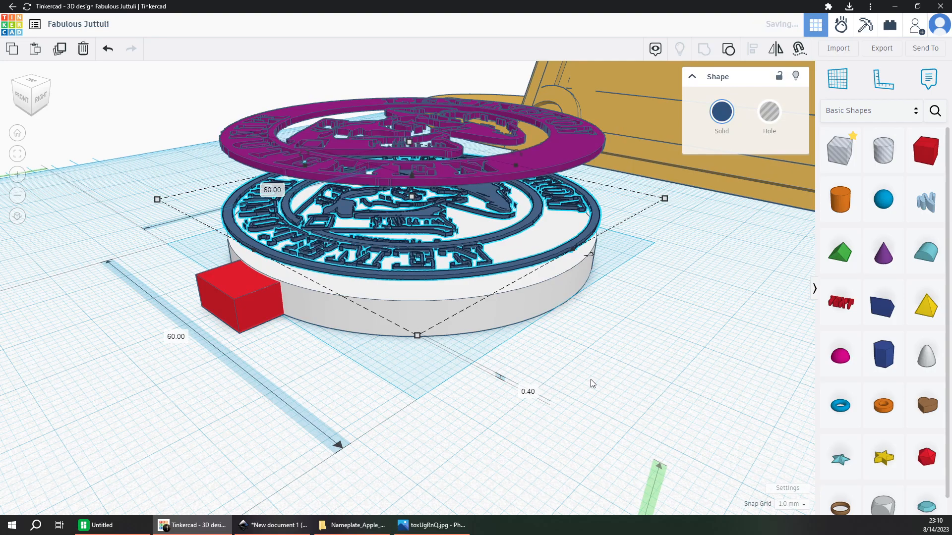
# Set the purple logo layer's thickness to 0.4 mm.
pyautogui.click(537, 174)
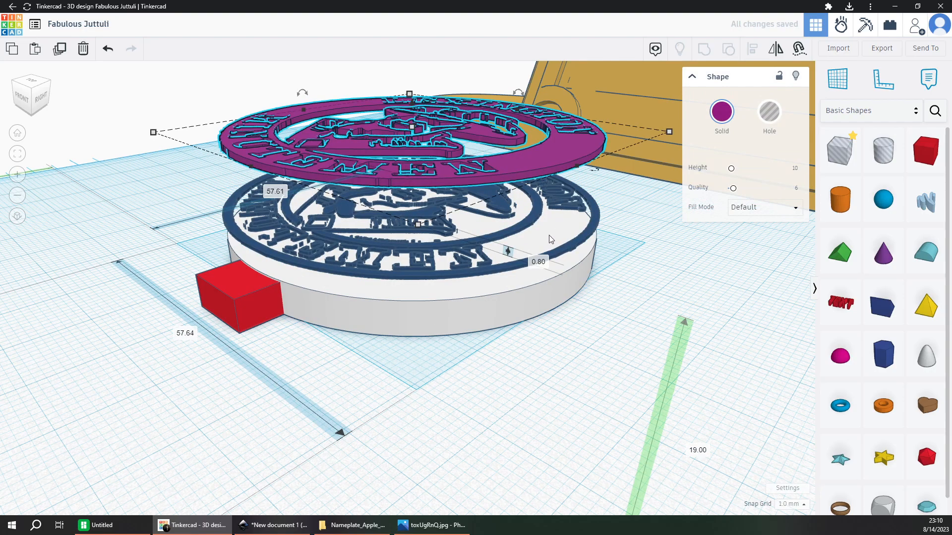
pyautogui.click(542, 263)
pyautogui.write('0.4')
pyautogui.press('Return')
# Check the white base's height and set the blue logo layer's elevation to 4.6 mm.
pyautogui.moveTo(452, 361); pyautogui.dragTo(468, 281, button='right')
pyautogui.click(469, 294)
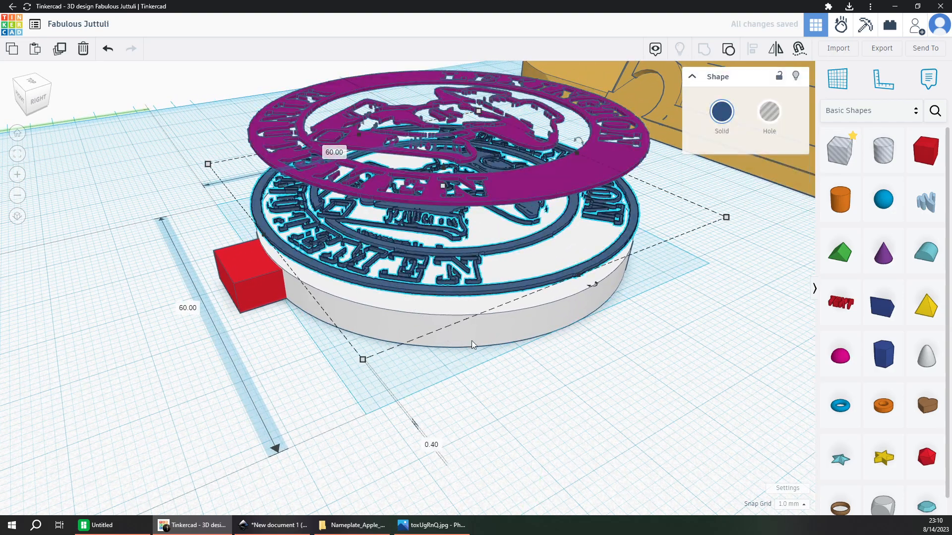
pyautogui.scroll(-5, 445, 332)
pyautogui.click(438, 329)
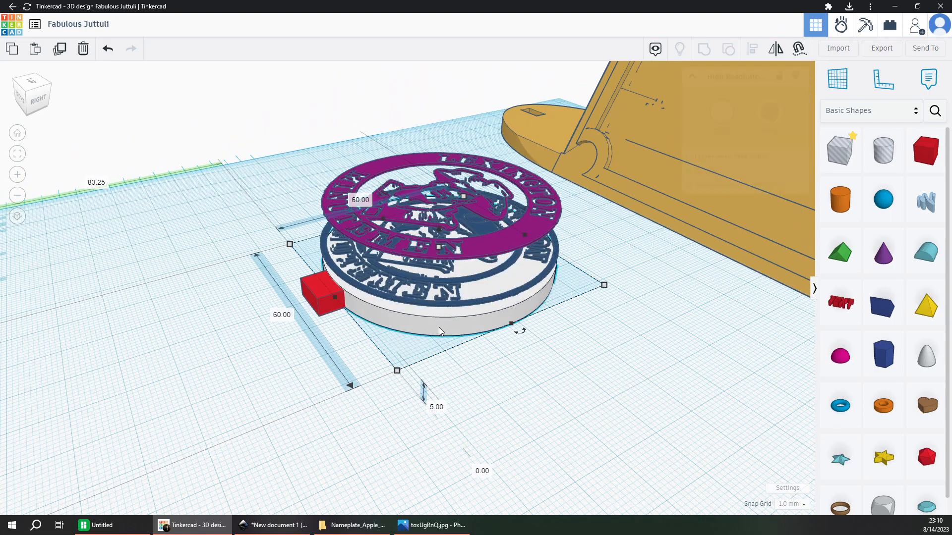
pyautogui.moveTo(454, 370); pyautogui.dragTo(490, 378, button='right')
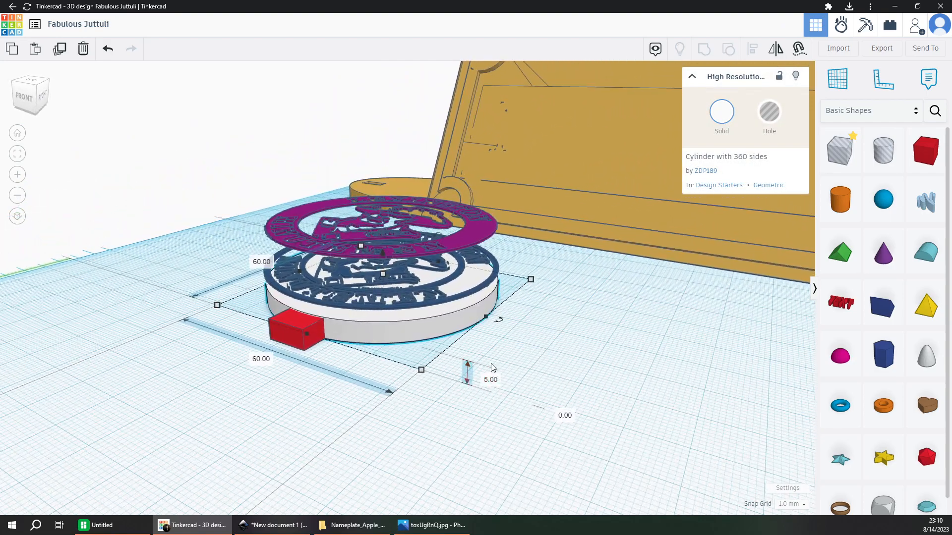
pyautogui.click(426, 289)
pyautogui.click(567, 396)
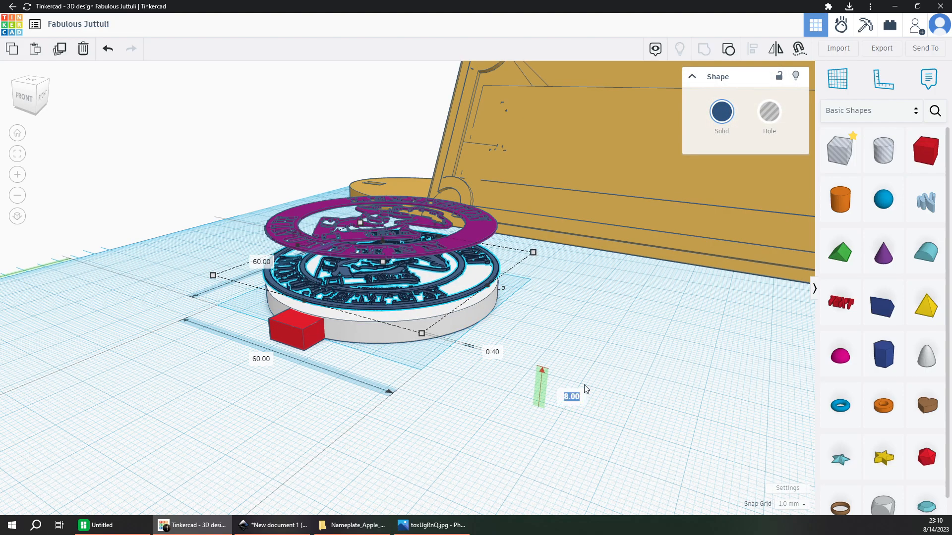
pyautogui.write('5.6')
pyautogui.press('Return')
pyautogui.write('4.6')
pyautogui.press('Return')
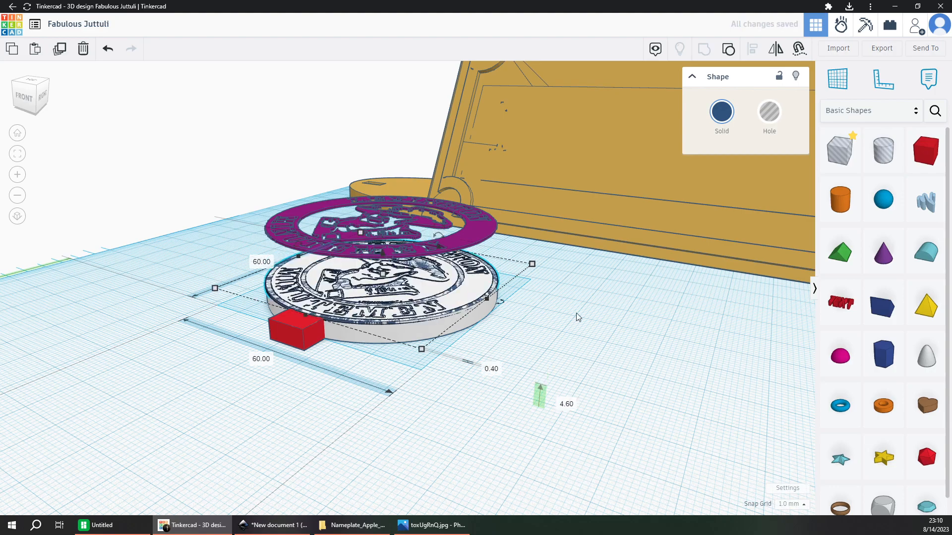
# Set the purple logo layer's elevation to 4.6 mm so it sits level with the blue layer.
pyautogui.click(459, 222)
pyautogui.click(569, 362)
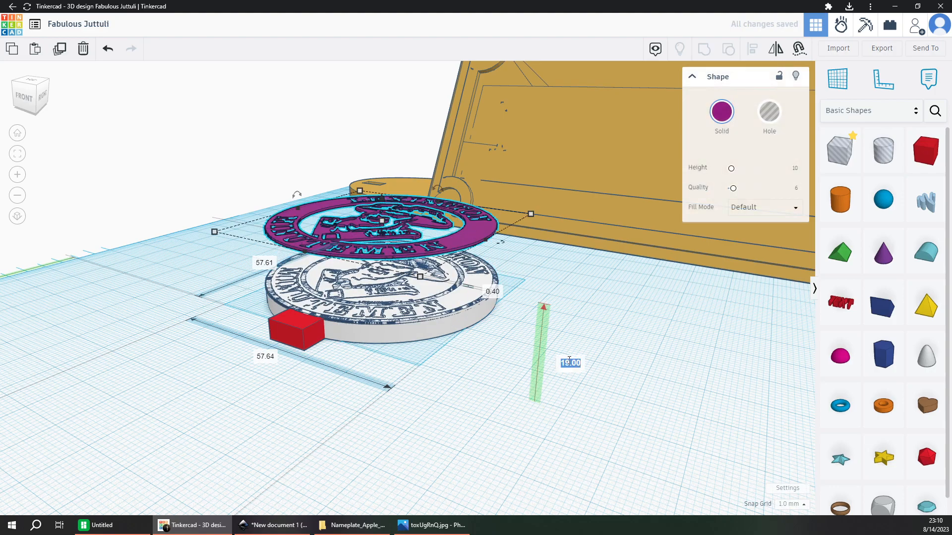
pyautogui.write('4.6')
pyautogui.press('Return')
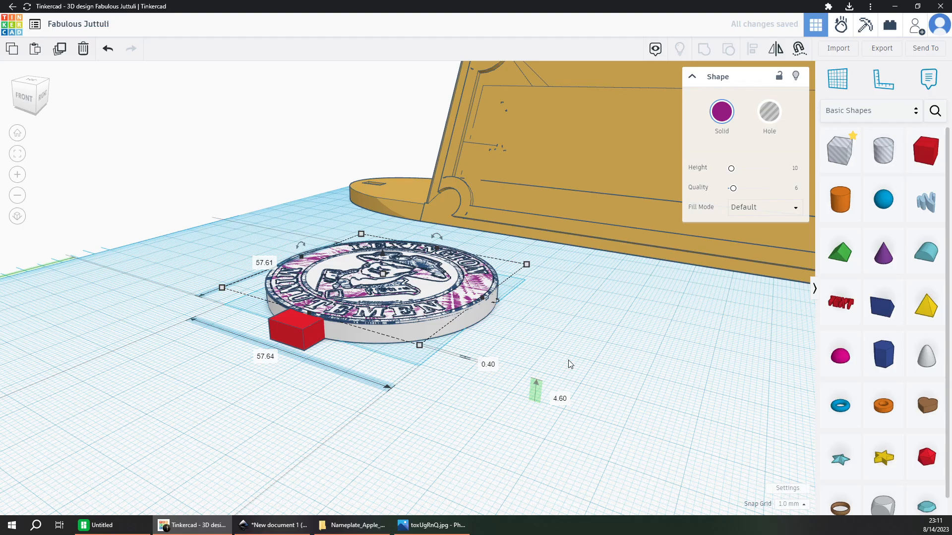
pyautogui.click(529, 305)
# Hide the red tab block and the white base cylinder, leaving the blue and purple logo layers visible.
pyautogui.scroll(5, 516, 319)
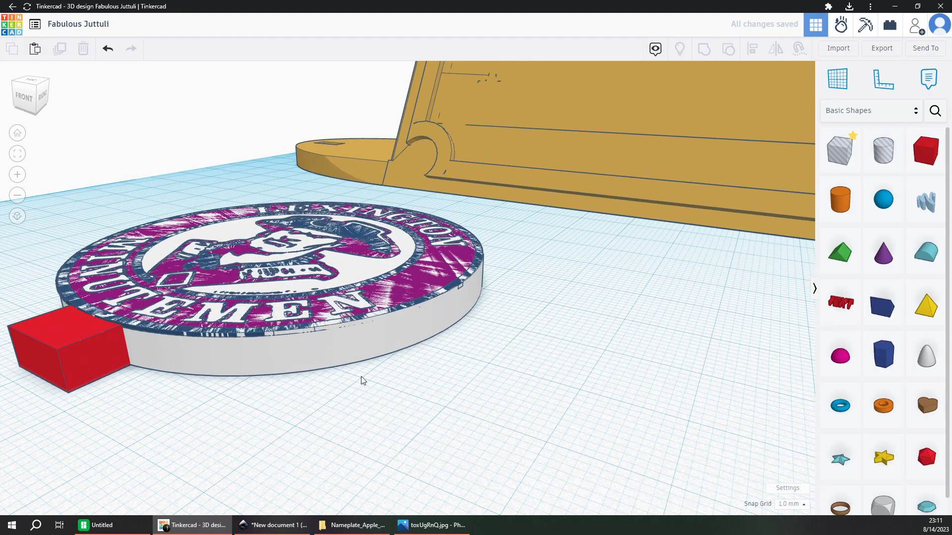
pyautogui.scroll(3, 347, 407)
pyautogui.click(339, 407)
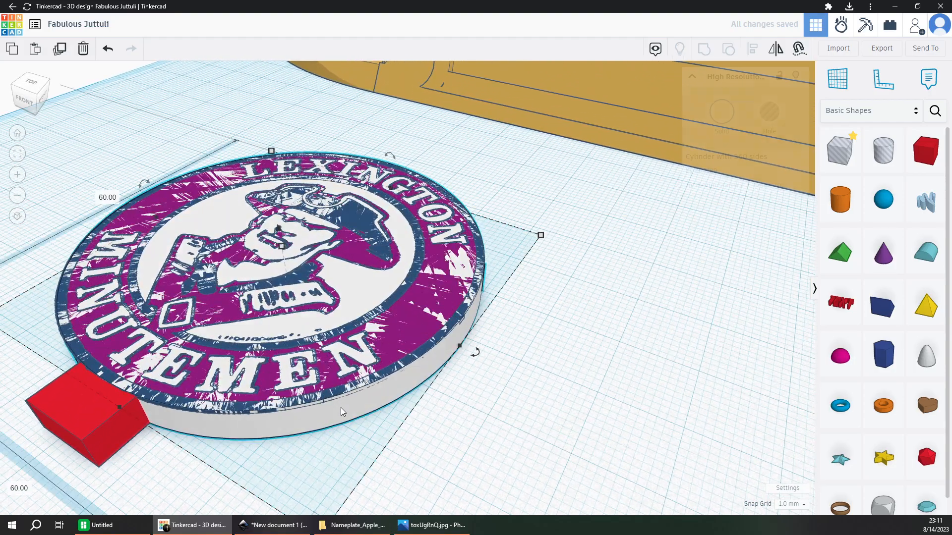
pyautogui.moveTo(340, 407); pyautogui.dragTo(300, 342, button='right')
pyautogui.click(191, 248)
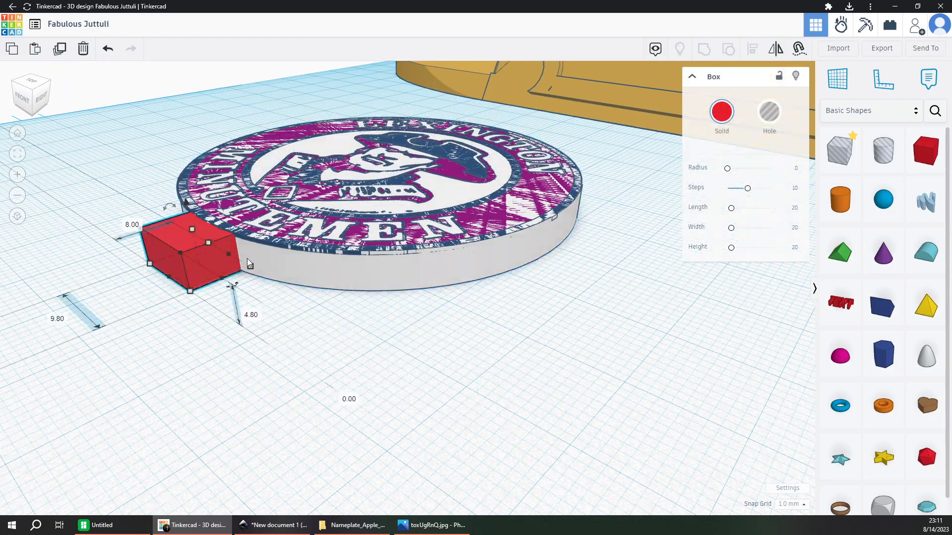
pyautogui.keyDown('shift'); pyautogui.click(286, 267); pyautogui.keyUp('shift')
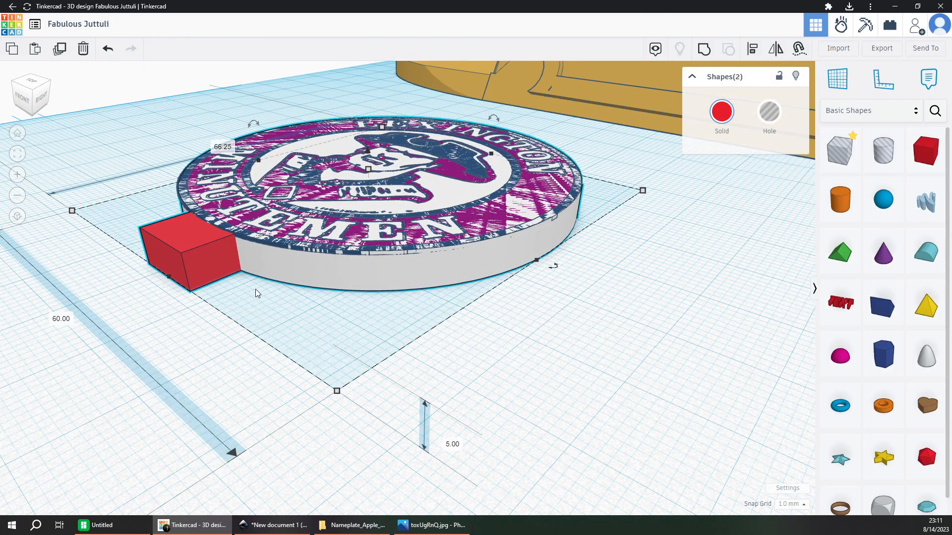
pyautogui.press('Delete')
# Duplicate the blue and purple logo layers together in place.
pyautogui.moveTo(297, 293); pyautogui.dragTo(455, 251)
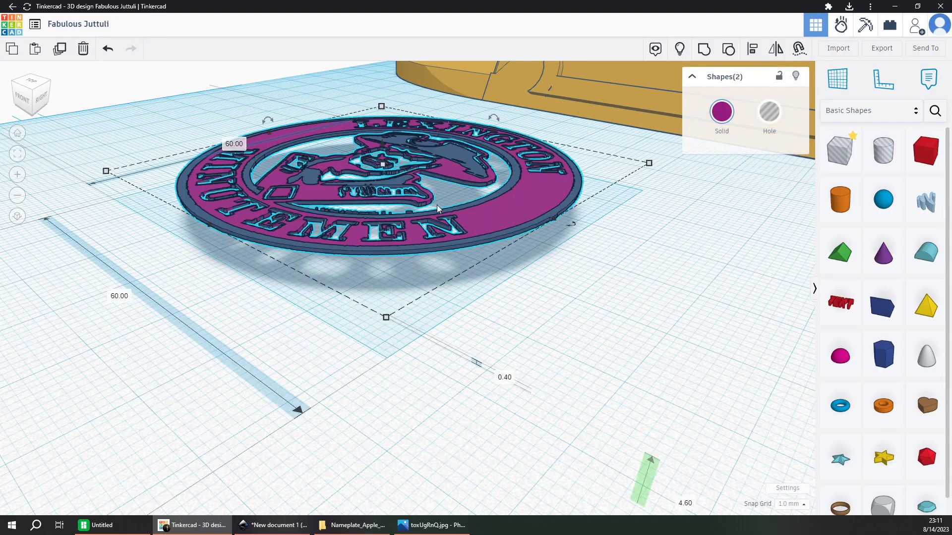
pyautogui.hotkey('ctrl', 'd')
pyautogui.moveTo(630, 211); pyautogui.dragTo(619, 242, button='right')
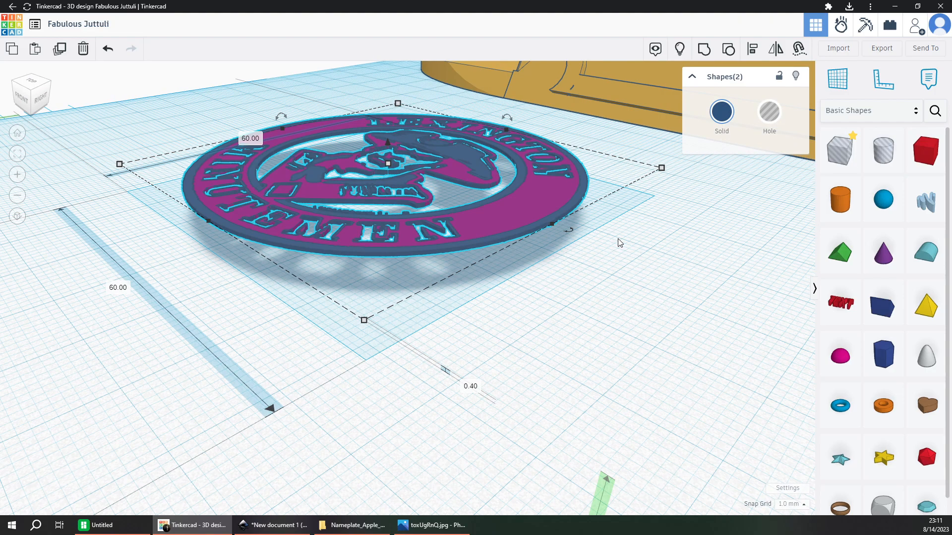
pyautogui.click(619, 243)
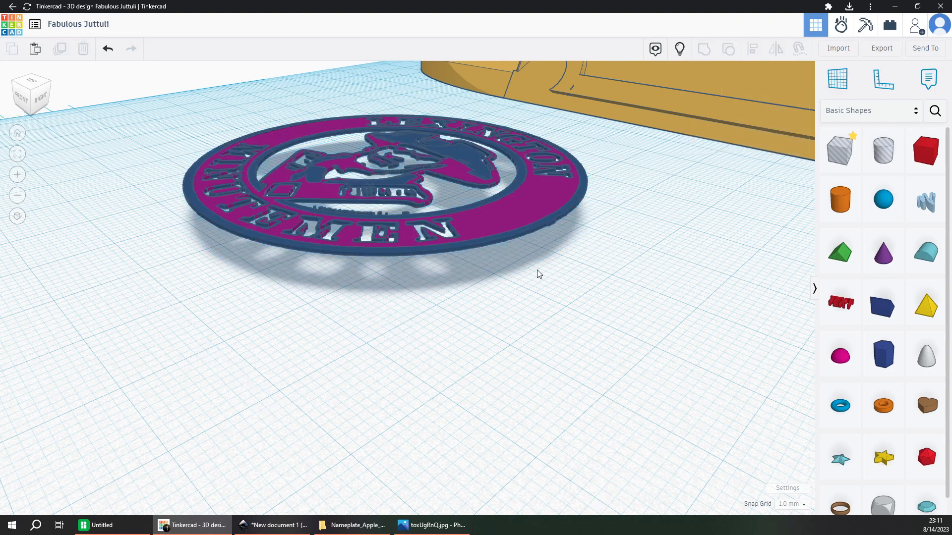
# Turn one set of the blue and purple logo layers into holes and show all hidden objects again.
pyautogui.click(429, 234)
pyautogui.click(769, 112)
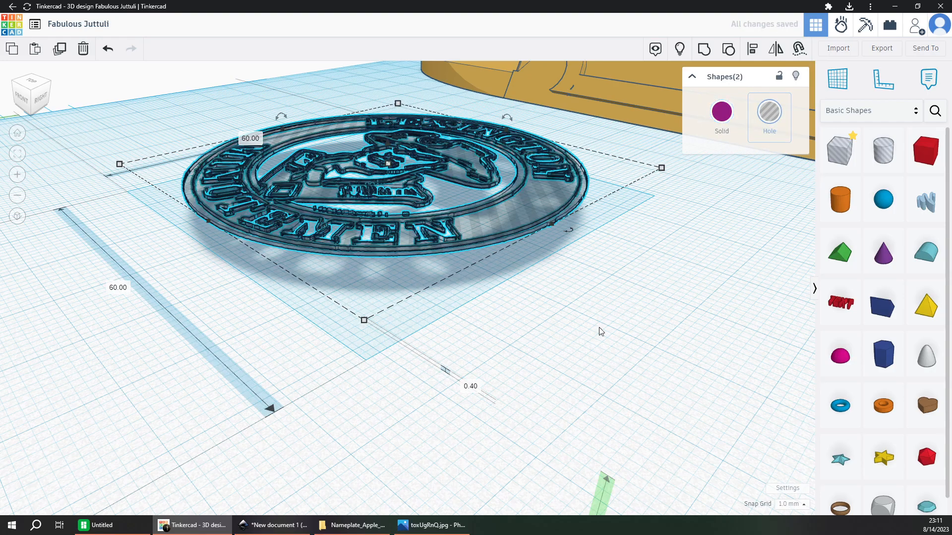
pyautogui.click(600, 332)
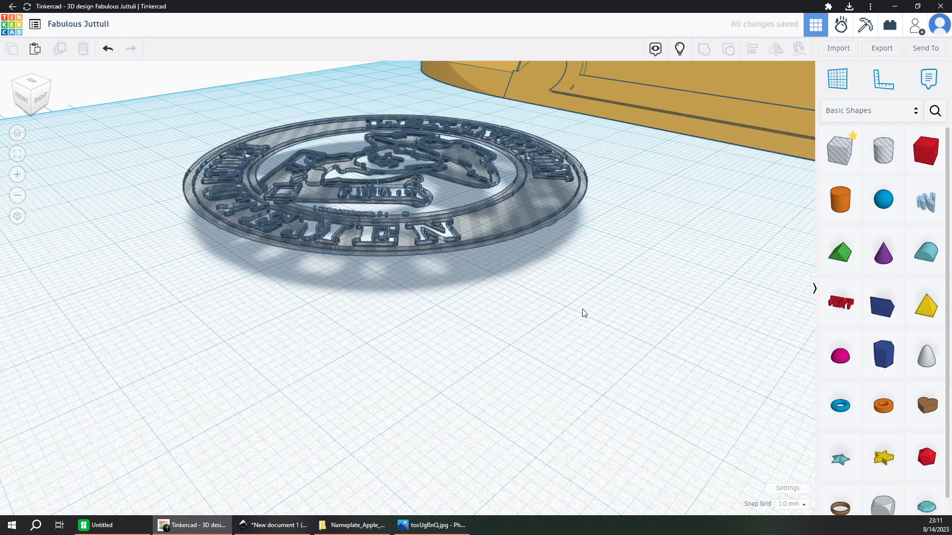
pyautogui.hotkey('ctrl', 'shift', 'h')
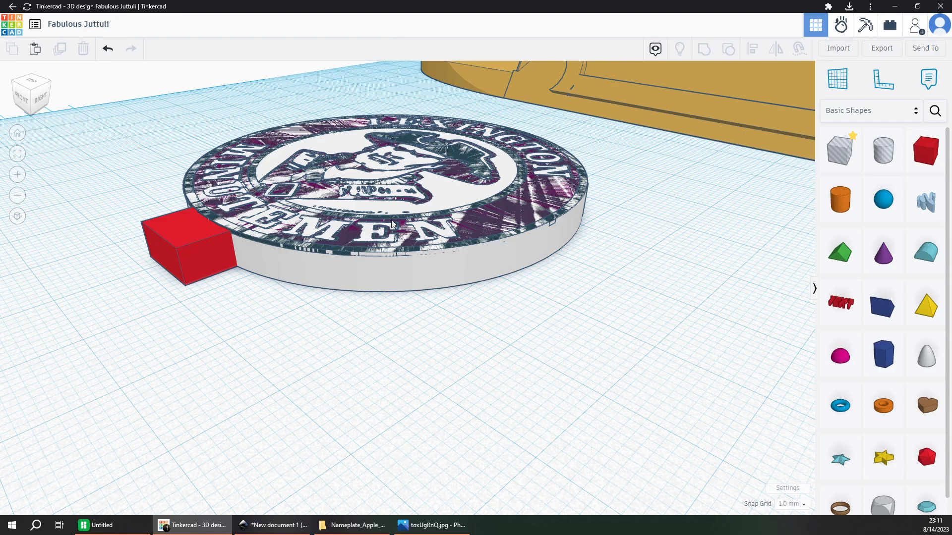
# Raise the coloured logo layers and their hole copies together above the white base to 12 mm.
pyautogui.moveTo(535, 302); pyautogui.dragTo(478, 239)
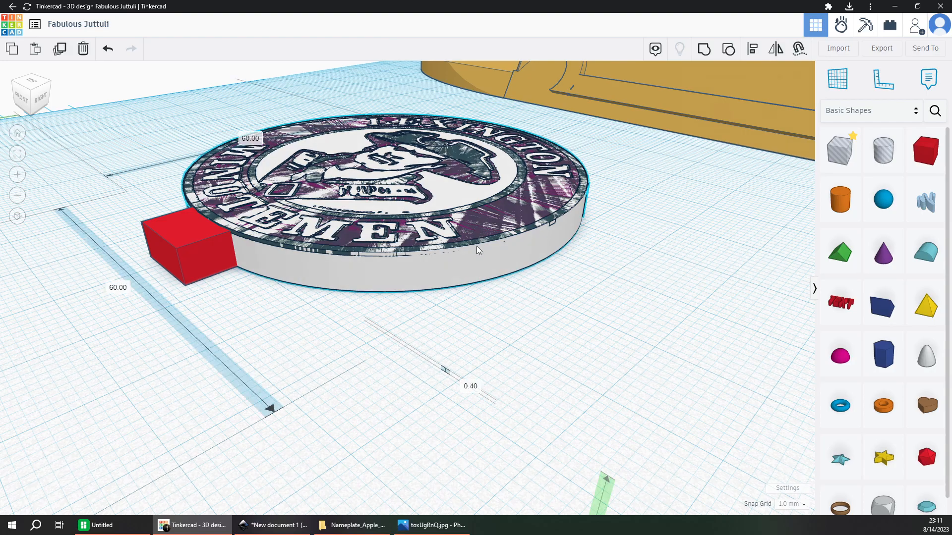
pyautogui.moveTo(388, 158); pyautogui.dragTo(390, 115)
pyautogui.click(596, 285)
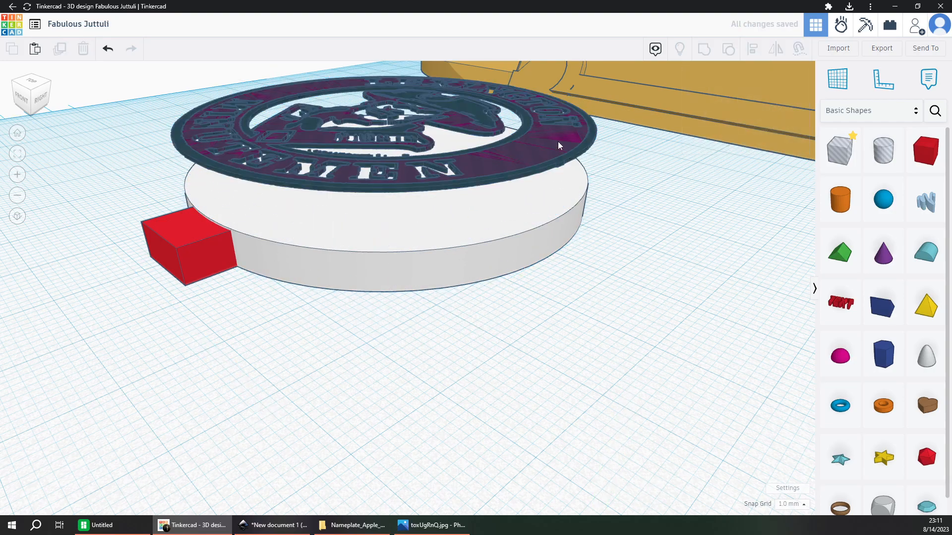
# Lower the purple layer's hole copy back toward the white base and select the solid purple layer.
pyautogui.click(388, 102)
pyautogui.moveTo(388, 92); pyautogui.dragTo(389, 134)
pyautogui.click(565, 130)
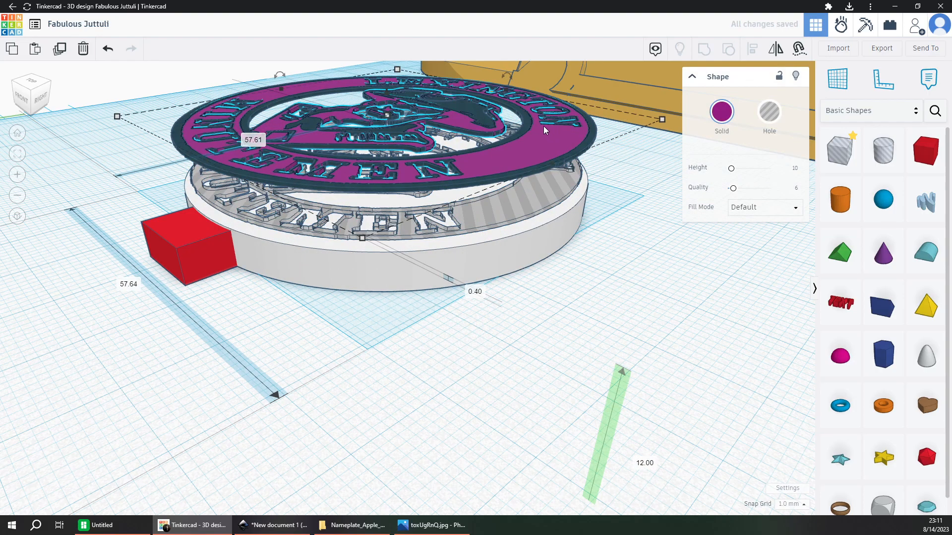
# Raise the solid purple layer to 17 mm and lower the blue layer's hole copy to 7 mm above the workplane.
pyautogui.moveTo(386, 96); pyautogui.dragTo(386, 72)
pyautogui.moveTo(590, 162); pyautogui.dragTo(552, 332, button='middle')
pyautogui.click(462, 320)
pyautogui.click(471, 320)
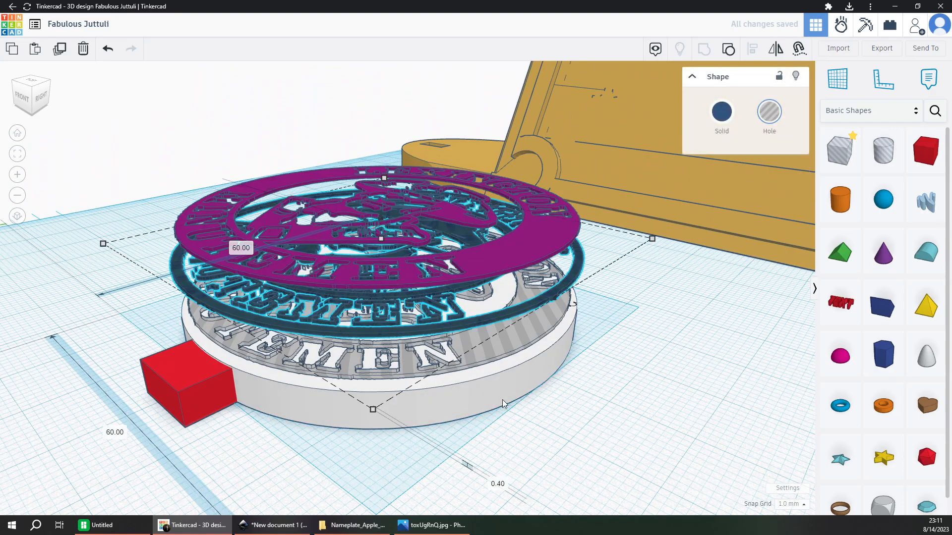
pyautogui.moveTo(382, 228); pyautogui.dragTo(389, 260)
pyautogui.moveTo(496, 468); pyautogui.dragTo(451, 312, button='middle')
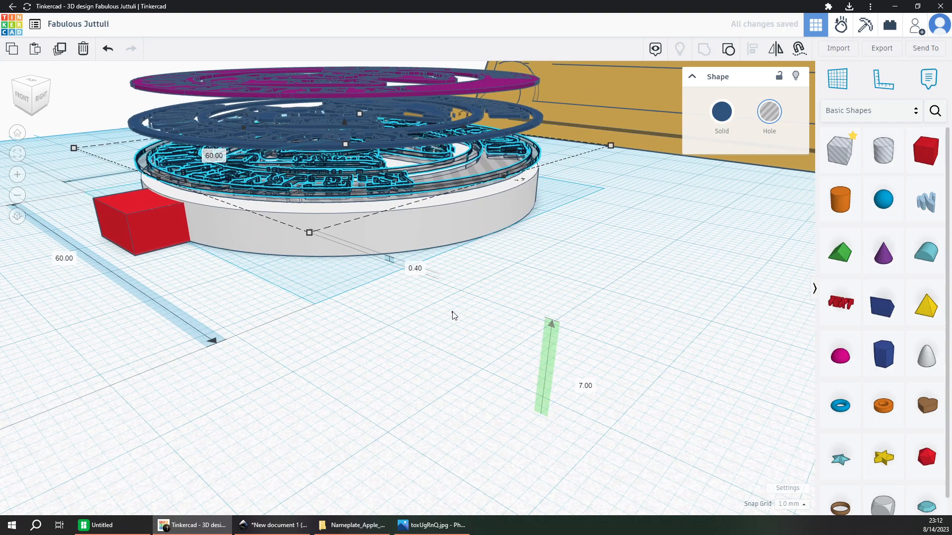
# Set the elevation of both the purple and the blue hole copies to 4.6 mm so they sit in the base's top face.
pyautogui.click(518, 340)
pyautogui.click(439, 180)
pyautogui.click(574, 371)
pyautogui.write('4.6')
pyautogui.press('Return')
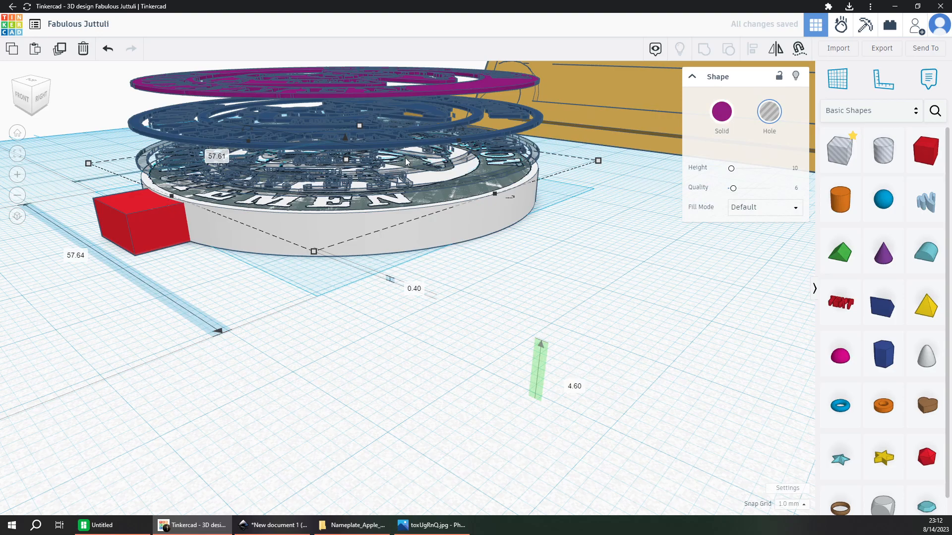
pyautogui.click(424, 186)
pyautogui.click(578, 385)
pyautogui.write('4.6')
pyautogui.press('Return')
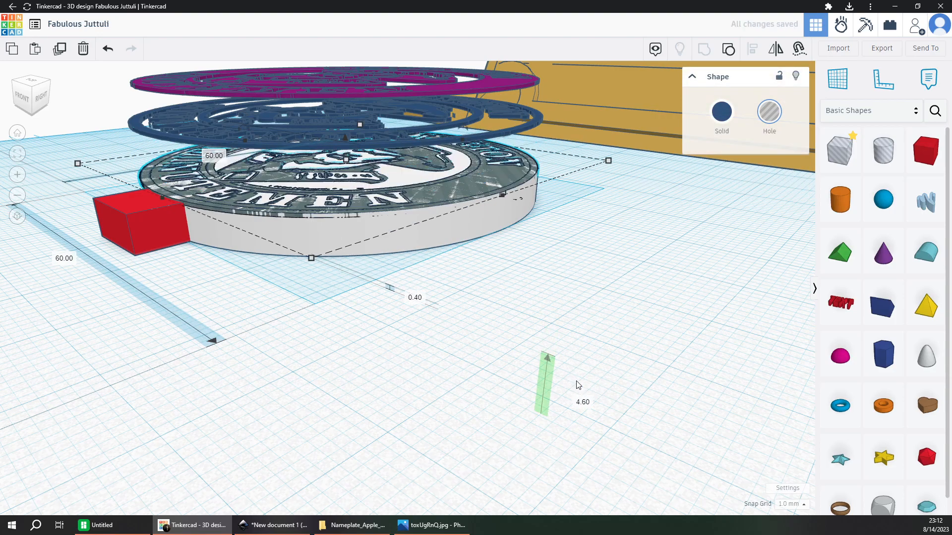
# Group the white base with both hole copies to cut the logo recesses into it.
pyautogui.click(460, 296)
pyautogui.moveTo(415, 316); pyautogui.dragTo(408, 317, button='right')
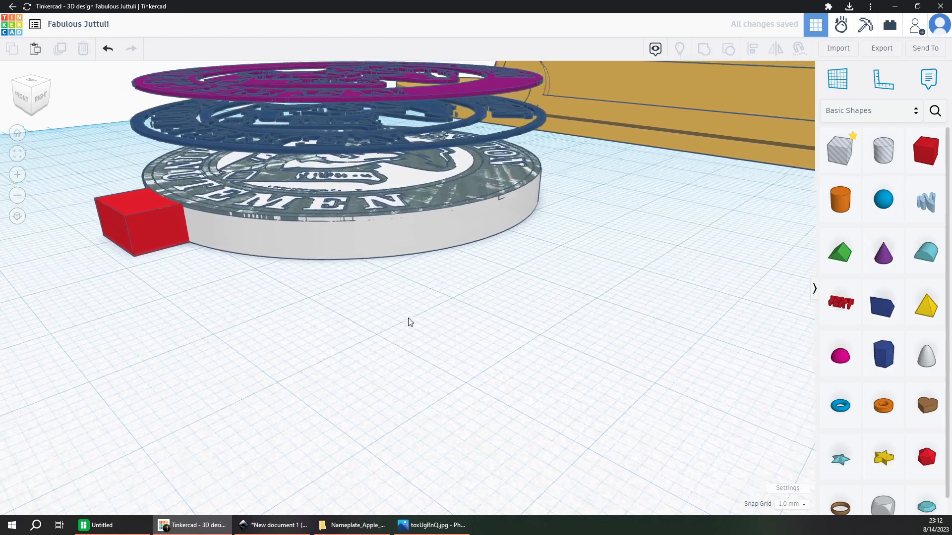
pyautogui.moveTo(327, 271); pyautogui.dragTo(411, 213)
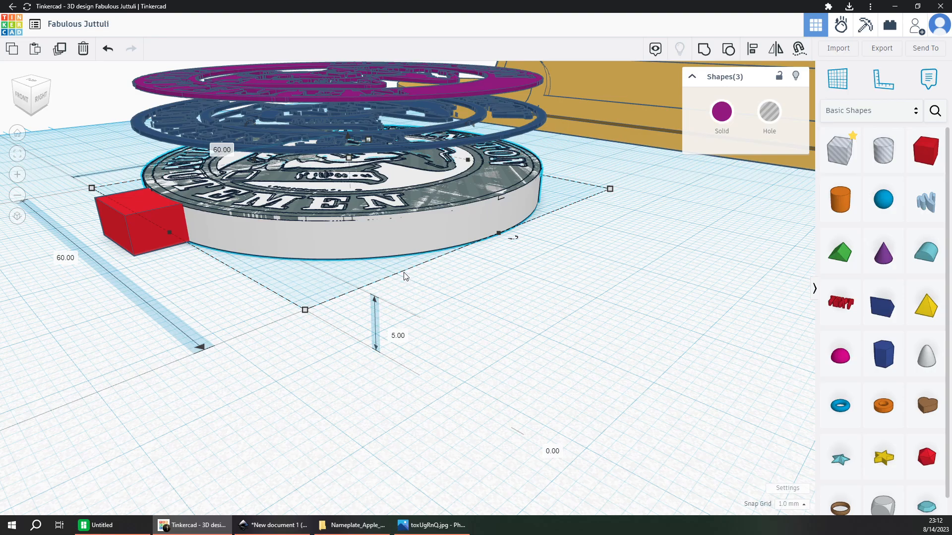
pyautogui.hotkey('ctrl', 'g')
# Set the solid purple layer's elevation to 4.6 mm and lower the solid blue layer into the recessed base as well.
pyautogui.moveTo(408, 303); pyautogui.dragTo(438, 354, button='middle')
pyautogui.click(480, 160)
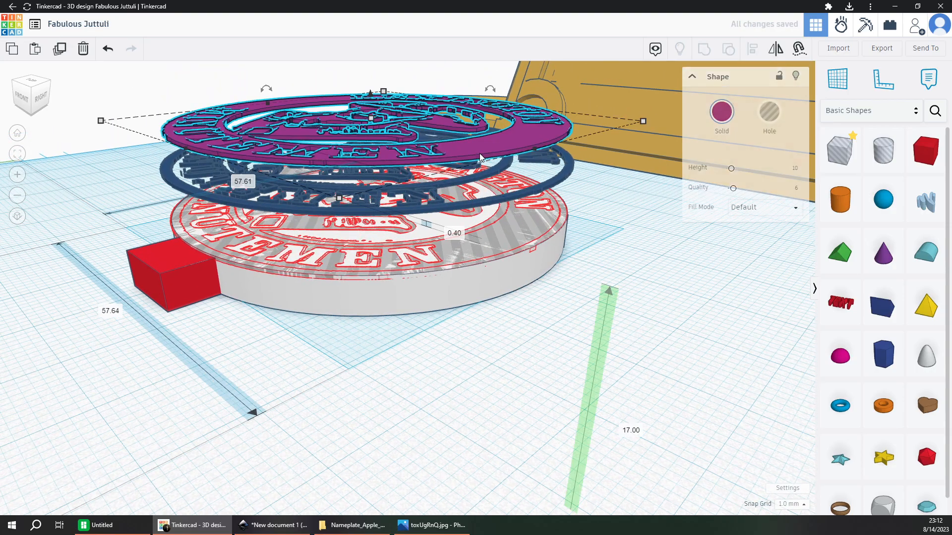
pyautogui.click(634, 432)
pyautogui.write('4')
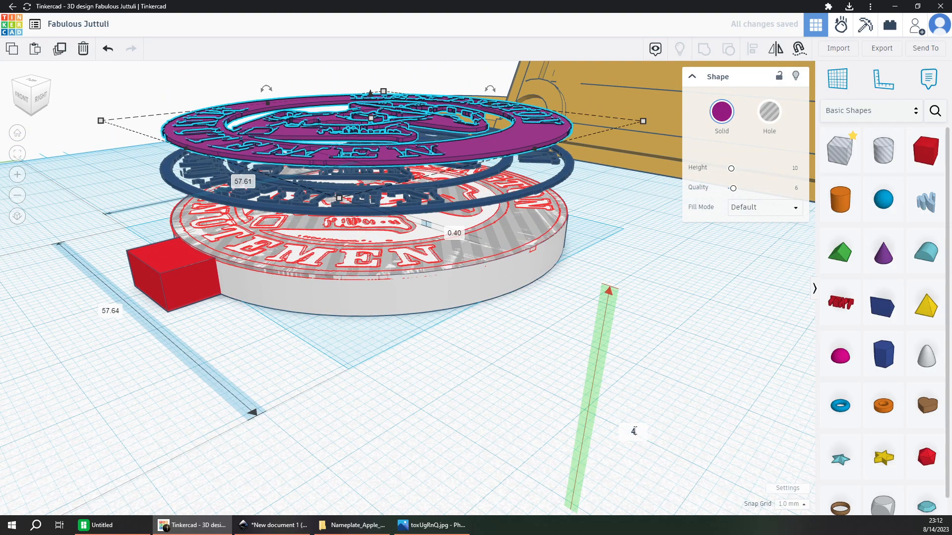
pyautogui.press('Return')
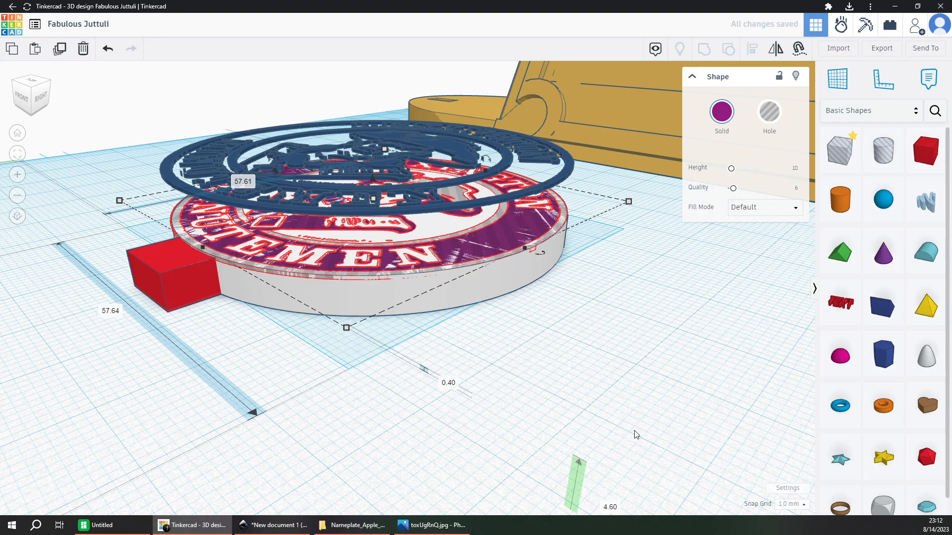
pyautogui.click(558, 188)
pyautogui.click(635, 484)
pyautogui.write('4.5')
pyautogui.press('Return')
pyautogui.click(421, 465)
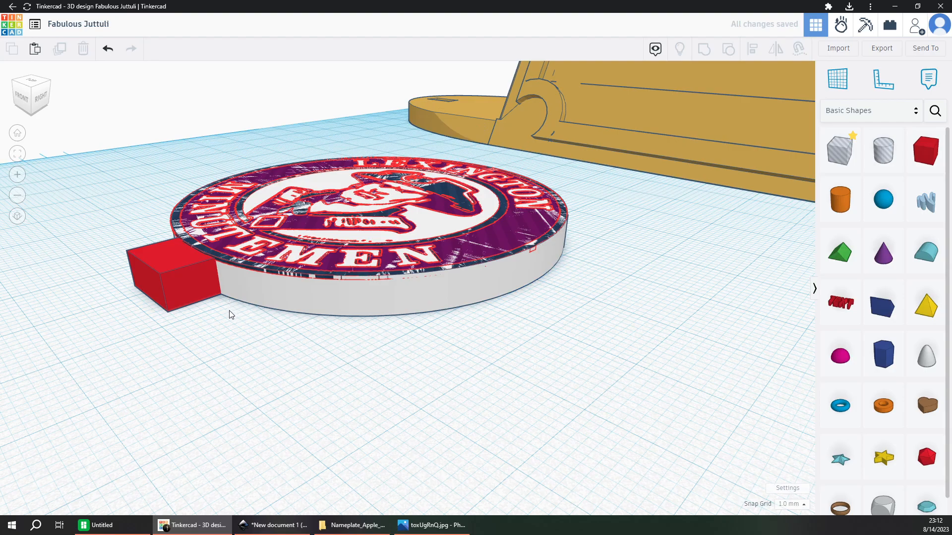
# Inspect the inlaid logo and group the red tab box with the white base into one white piece.
pyautogui.scroll(3, 287, 329)
pyautogui.scroll(-2, 419, 417)
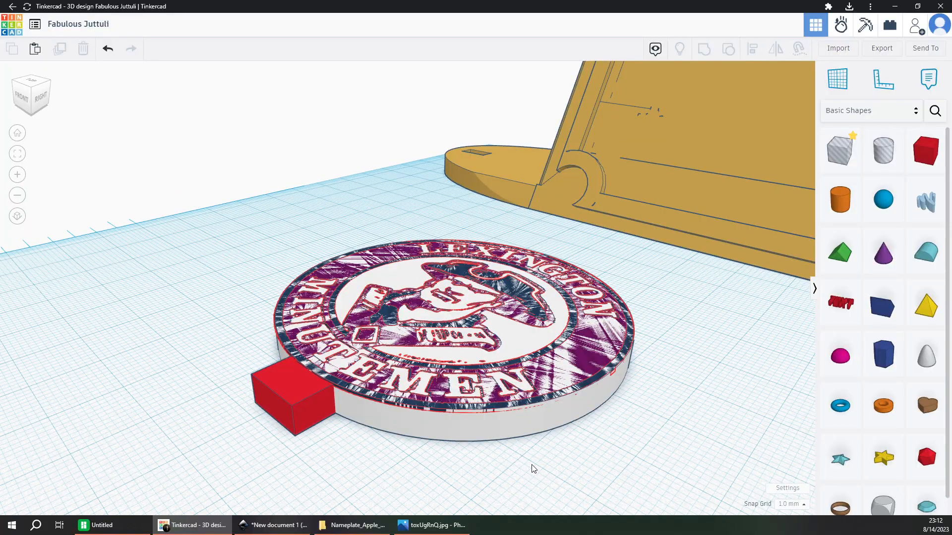
pyautogui.moveTo(548, 471); pyautogui.dragTo(581, 466, button='right')
pyautogui.moveTo(594, 460); pyautogui.dragTo(574, 472, button='right')
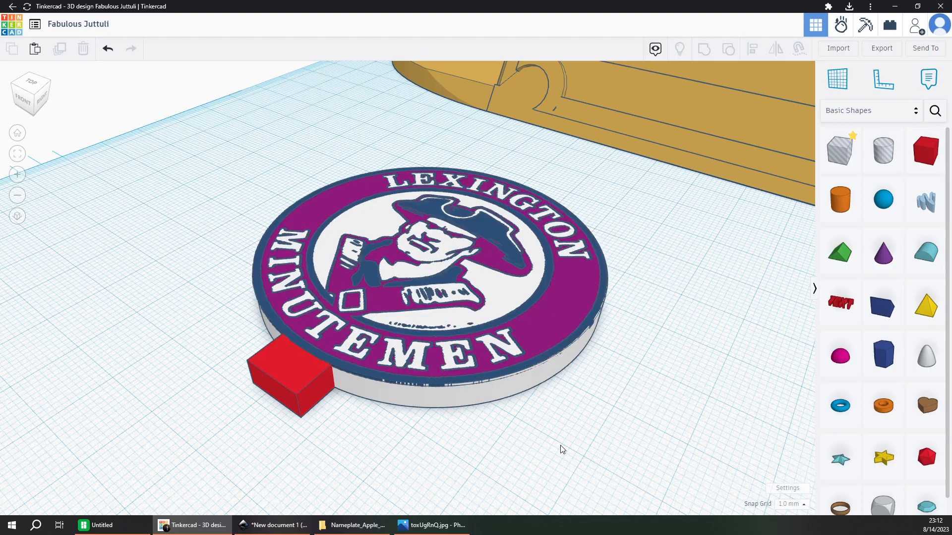
pyautogui.moveTo(563, 450); pyautogui.dragTo(380, 430, button='right')
pyautogui.click(382, 387)
pyautogui.click(302, 359)
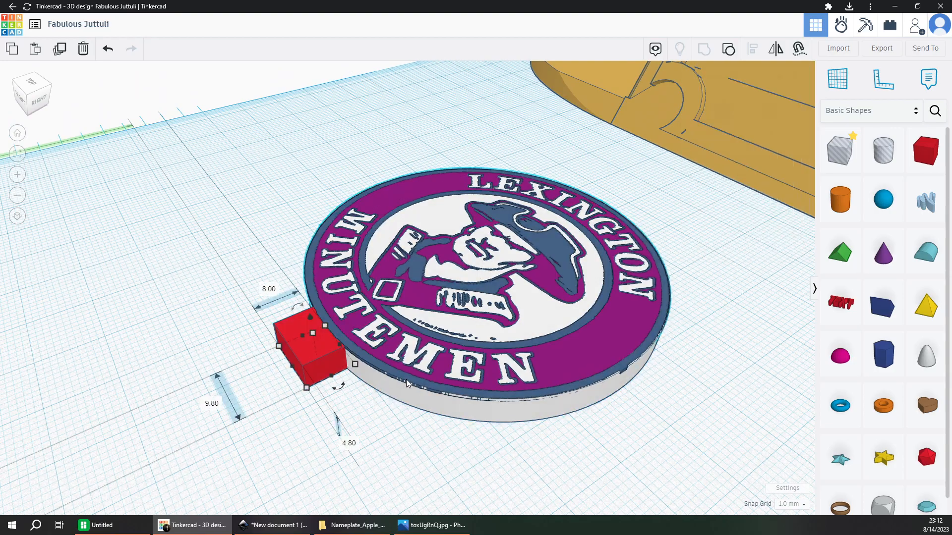
pyautogui.click(388, 386)
pyautogui.keyDown('shift'); pyautogui.click(315, 366); pyautogui.keyUp('shift')
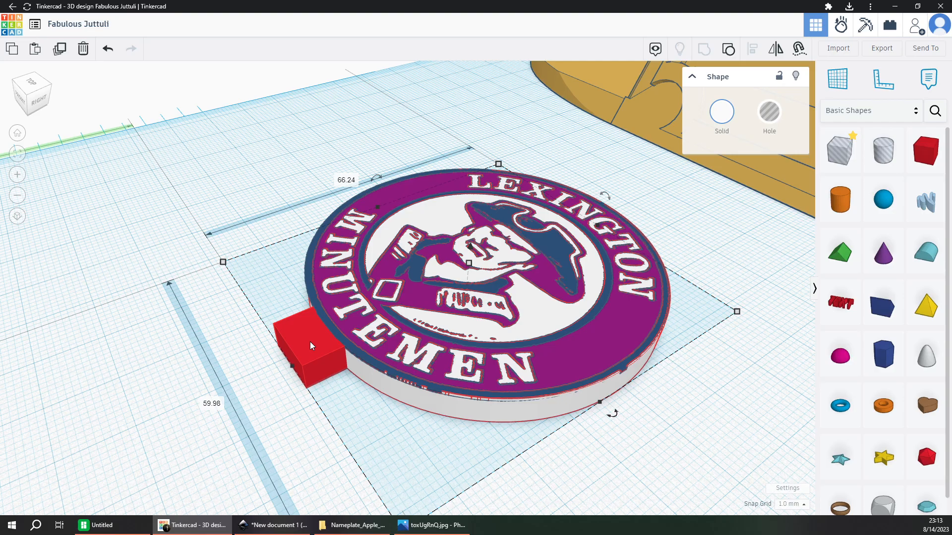
# Start exporting only the solid purple layer as an STL and cancel saving the file.
pyautogui.click(596, 368)
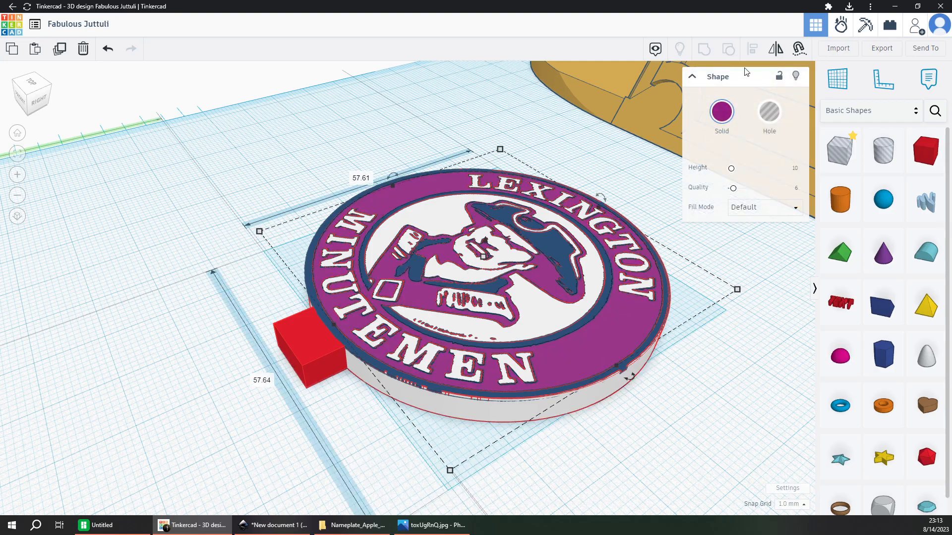
pyautogui.click(881, 48)
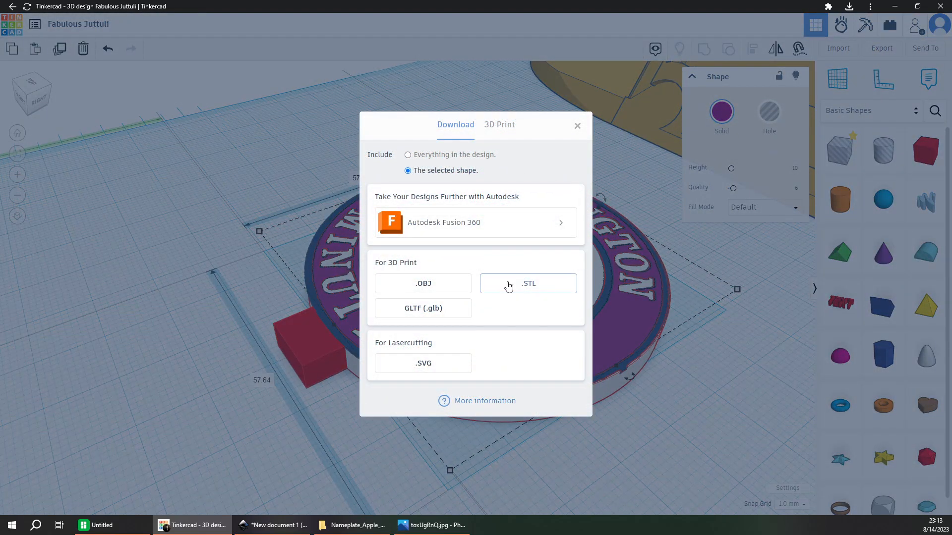
pyautogui.click(508, 287)
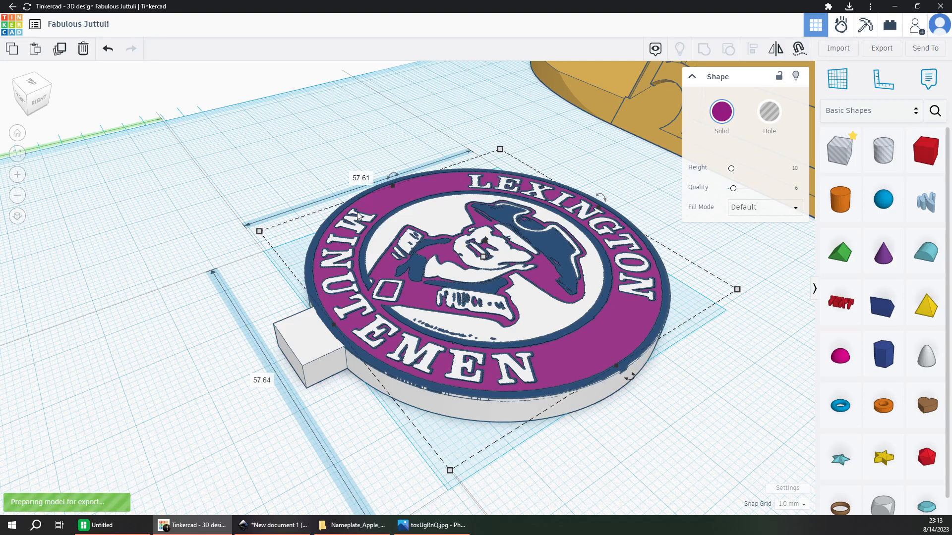
pyautogui.moveTo(177, 313); pyautogui.dragTo(198, 314, button='right')
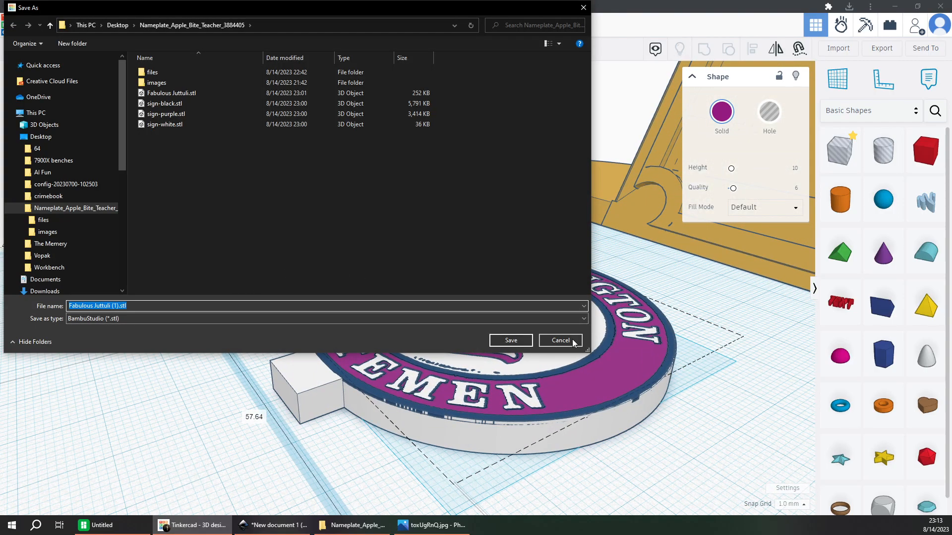
pyautogui.click(572, 339)
# Ungroup the white piece back into the logo base and the red tab box.
pyautogui.moveTo(370, 379); pyautogui.dragTo(209, 333, button='right')
pyautogui.moveTo(209, 333); pyautogui.dragTo(220, 309, button='middle')
pyautogui.scroll(-1, 240, 288)
pyautogui.scroll(1, 241, 296)
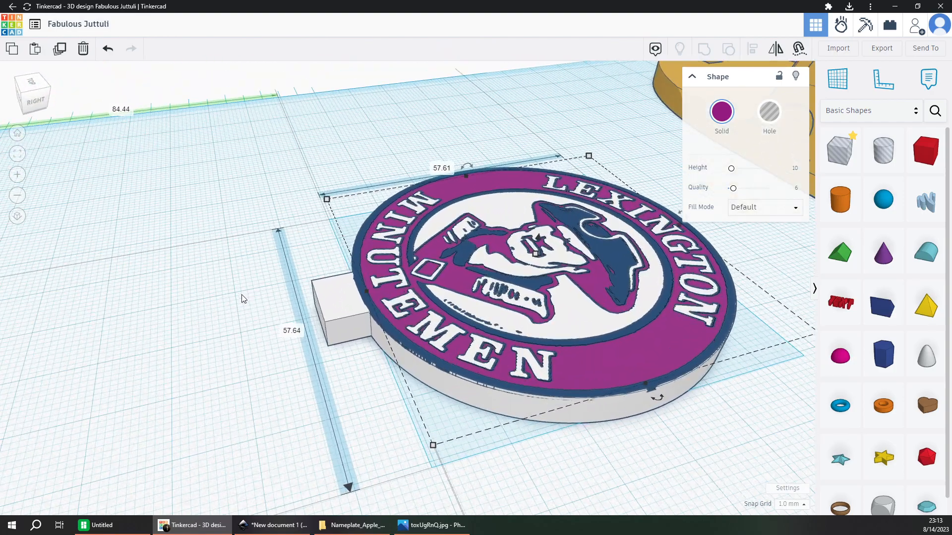
pyautogui.click(355, 341)
pyautogui.click(348, 332)
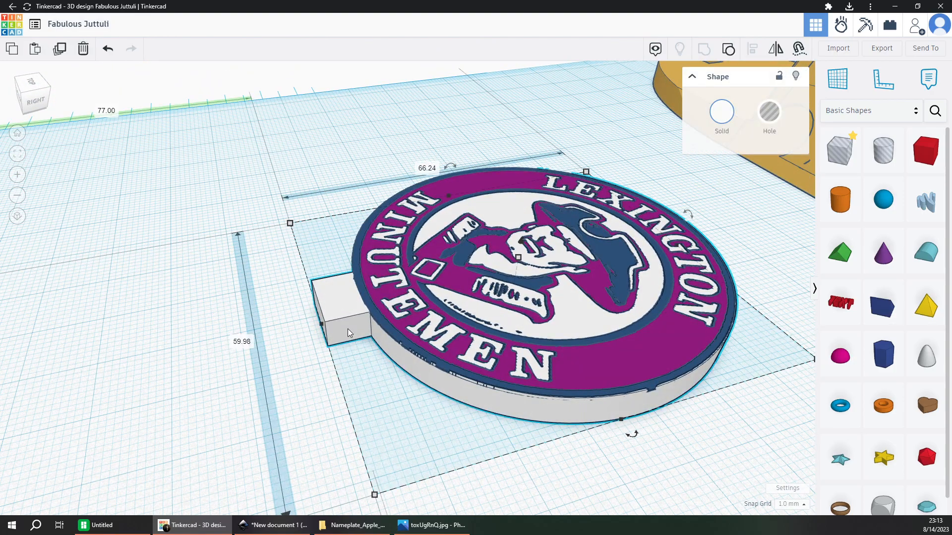
pyautogui.hotkey('ctrl', 'shift', 'g')
pyautogui.click(329, 382)
# Set the red tab box's elevation to 0.2 mm above the workplane.
pyautogui.click(343, 330)
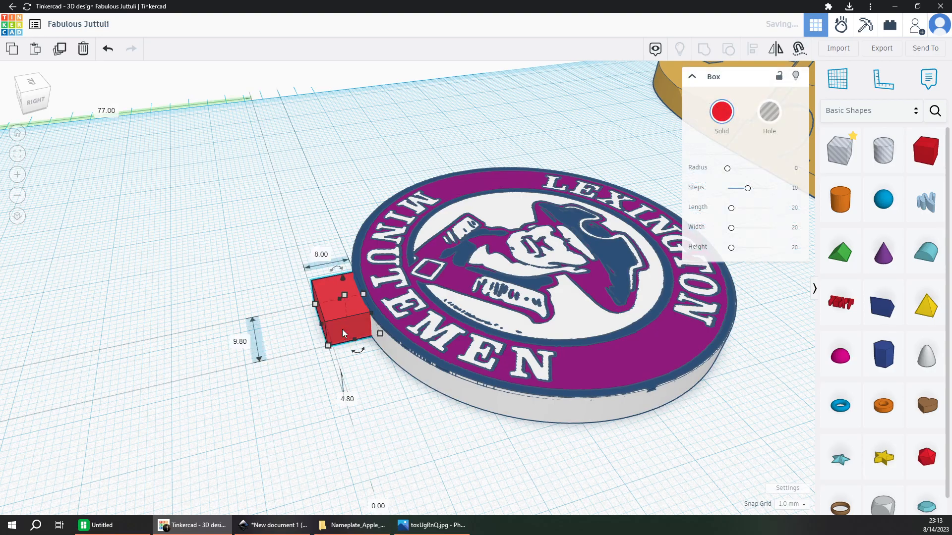
pyautogui.moveTo(342, 329); pyautogui.dragTo(476, 410, button='right')
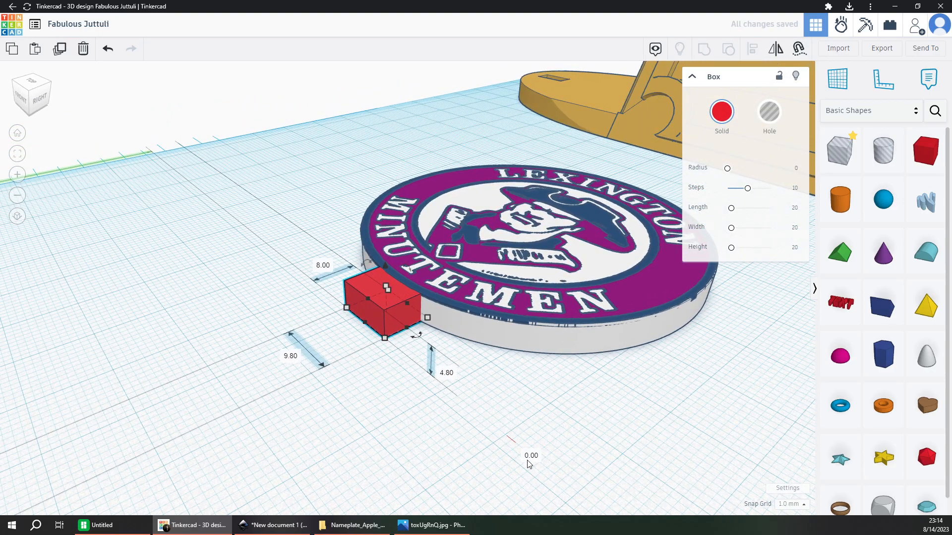
pyautogui.write('0.2')
pyautogui.press('Return')
pyautogui.click(455, 372)
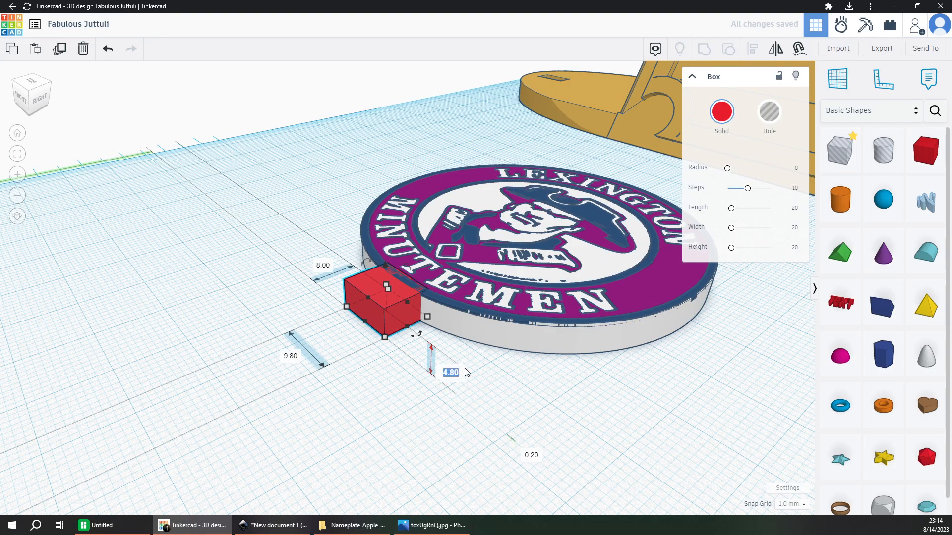
pyautogui.scroll(5, 454, 334)
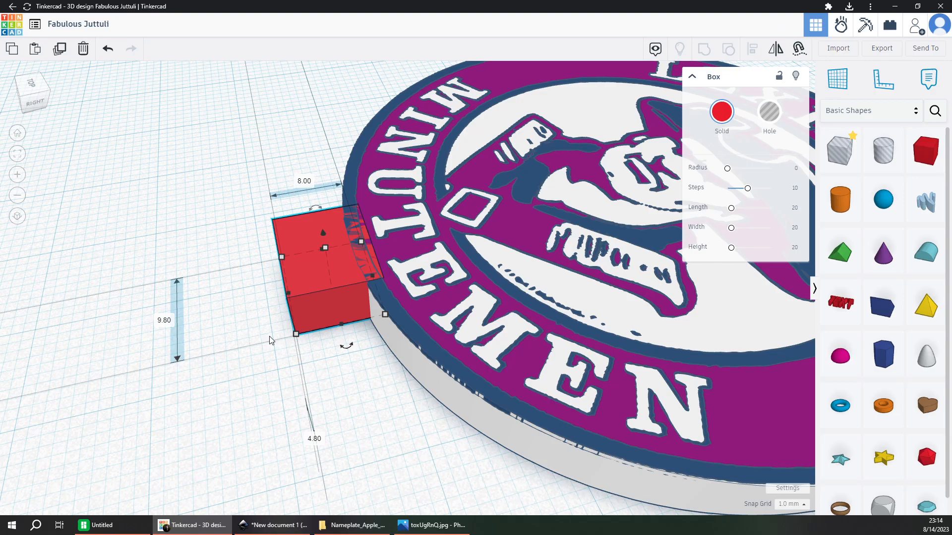
pyautogui.moveTo(269, 336); pyautogui.dragTo(362, 318, button='right')
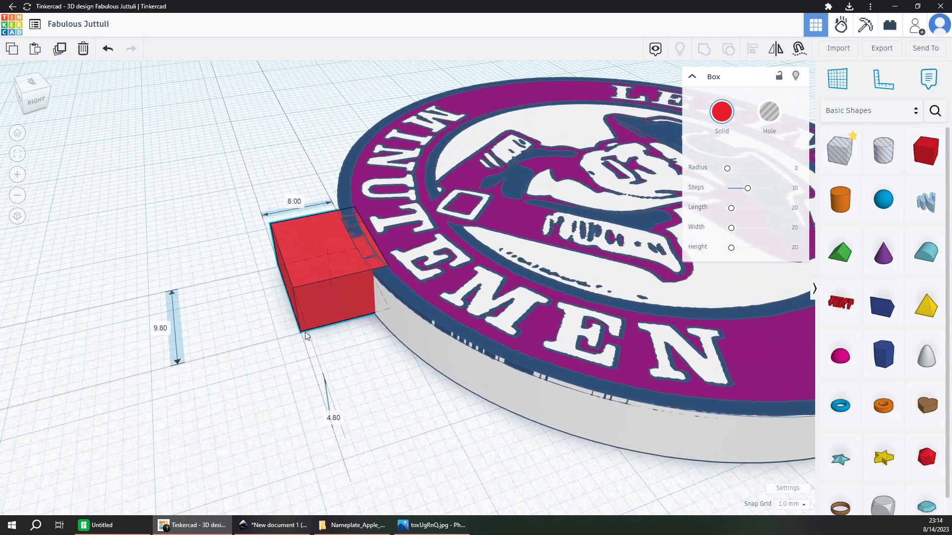
# Try to trim the red tab box by turning the white base into a hole and grouping the two.
pyautogui.click(391, 324)
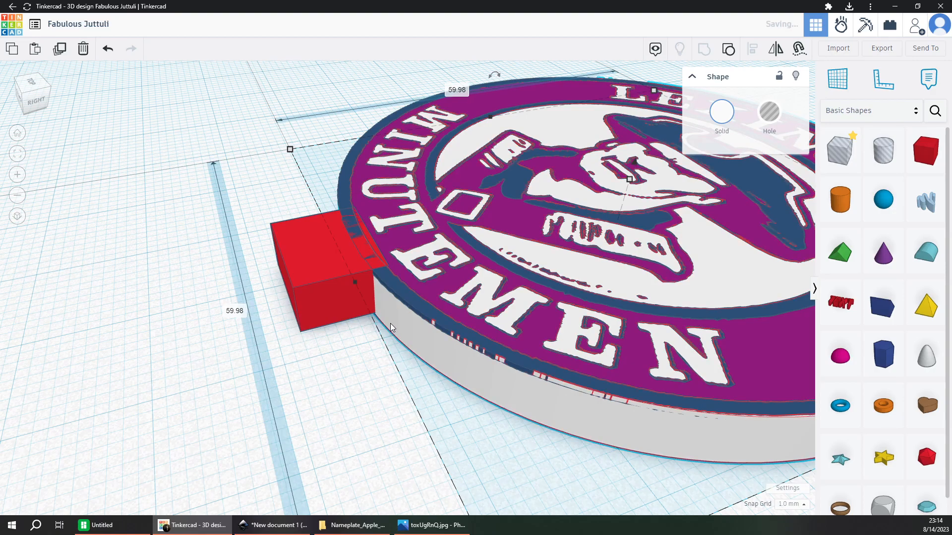
pyautogui.click(770, 112)
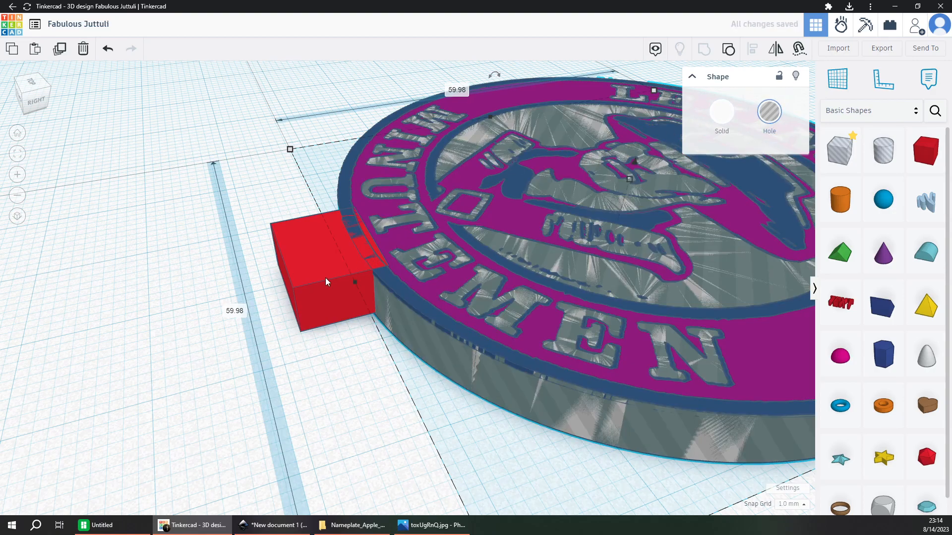
pyautogui.keyDown('shift'); pyautogui.click(325, 281); pyautogui.keyUp('shift')
pyautogui.hotkey('ctrl', 'g')
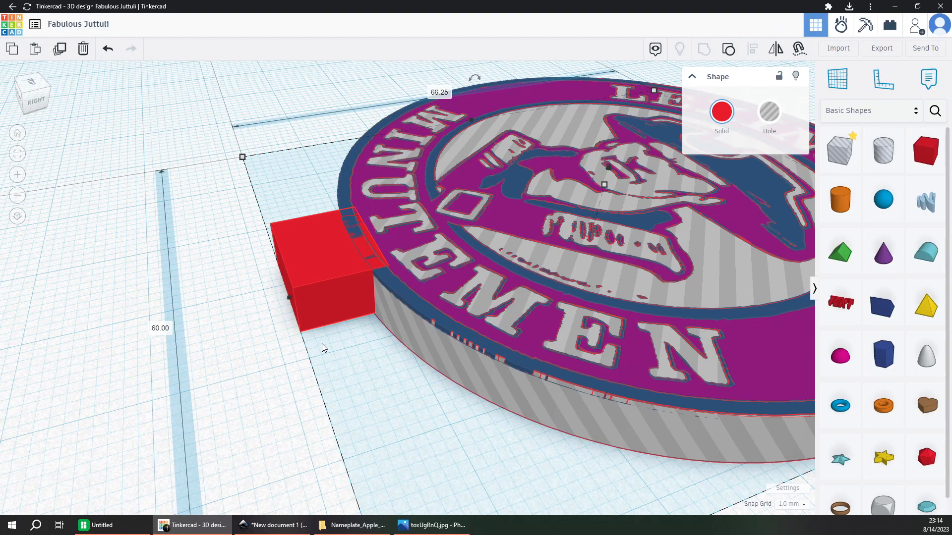
pyautogui.moveTo(379, 382); pyautogui.dragTo(356, 388, button='right')
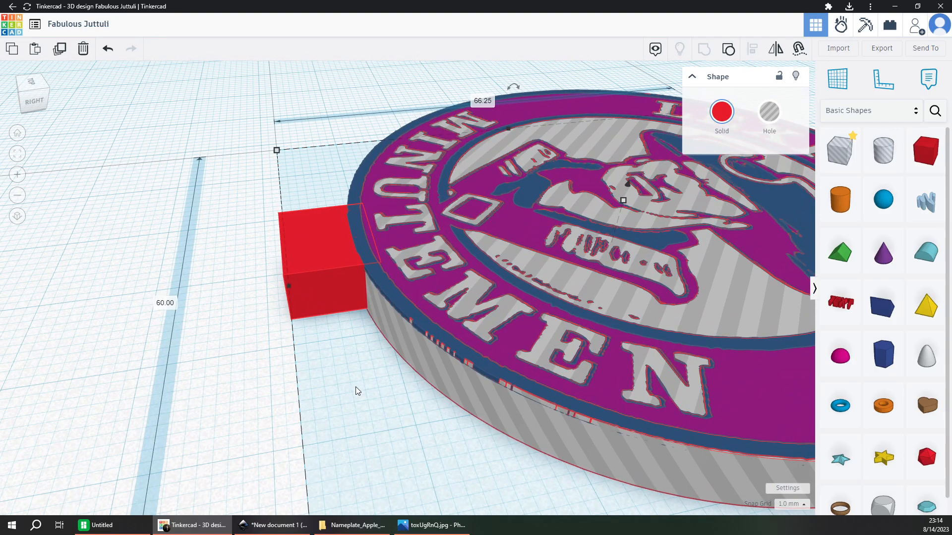
pyautogui.click(342, 391)
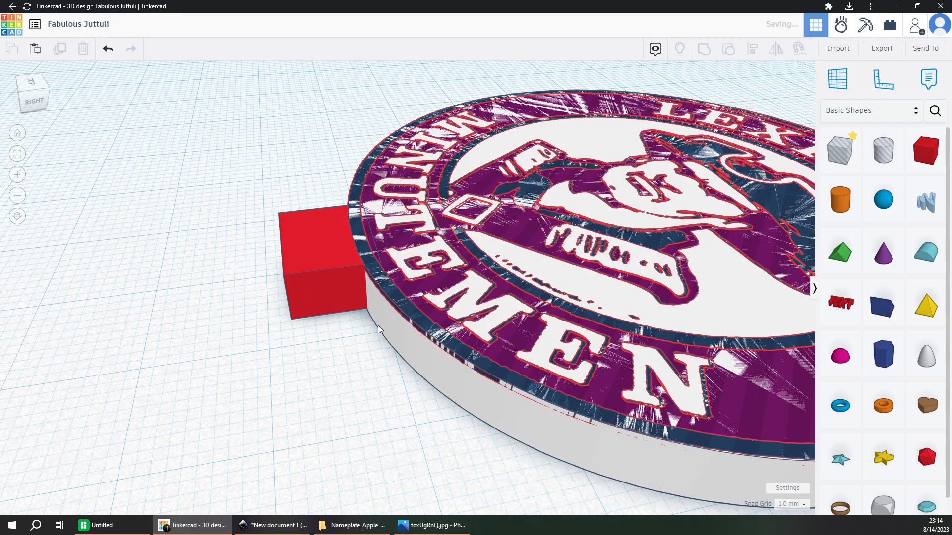
pyautogui.hotkey('ctrl', 'z')
# Place a copy of the white base beside the logo and ungroup it into its cylinder and hole layers.
pyautogui.moveTo(617, 155); pyautogui.dragTo(577, 131, button='middle')
pyautogui.moveTo(623, 159); pyautogui.dragTo(411, 387)
pyautogui.moveTo(298, 436); pyautogui.dragTo(241, 420, button='right')
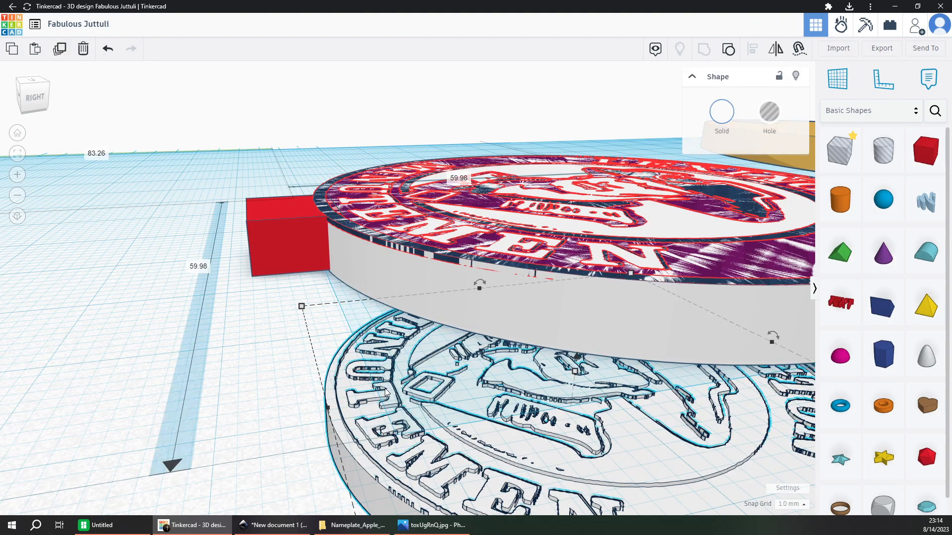
pyautogui.click(314, 413)
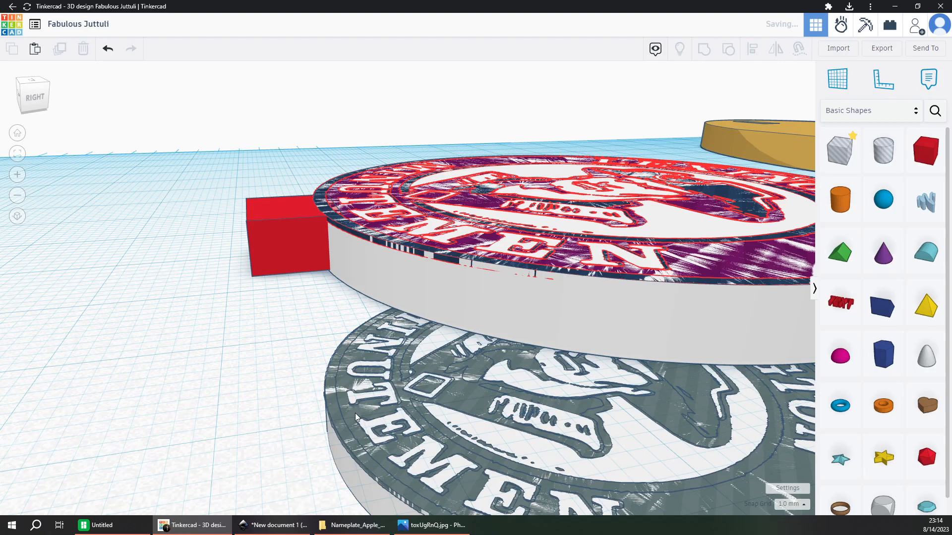
# Delete the purple and blue hole layers from the ungrouped base copy, keeping its plain cylinder.
pyautogui.click(345, 413)
pyautogui.moveTo(345, 412); pyautogui.dragTo(334, 429)
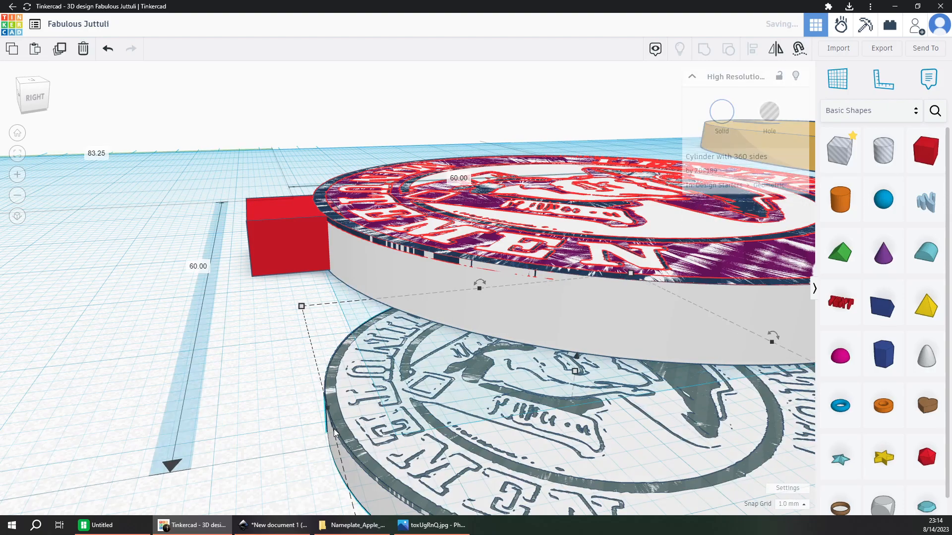
pyautogui.press('Delete')
pyautogui.hotkey('ctrl', 'z')
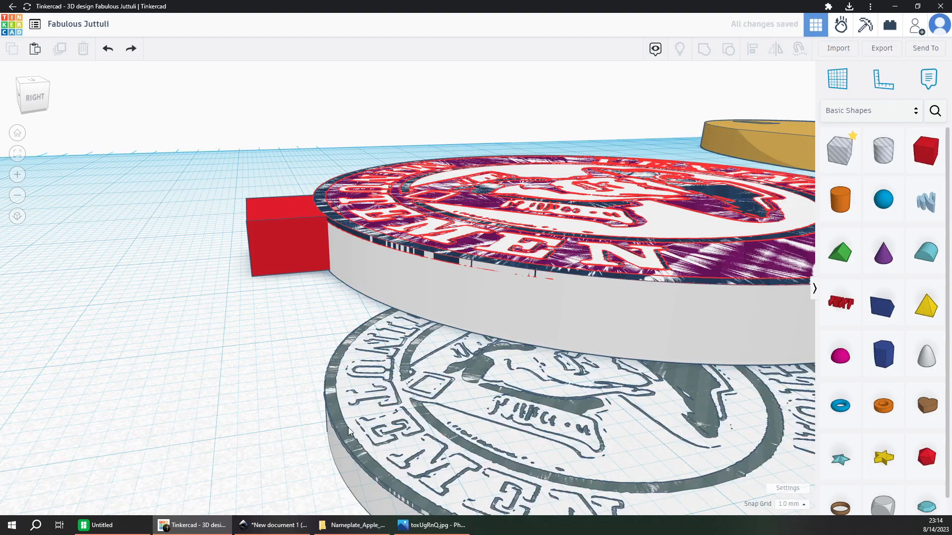
pyautogui.click(346, 430)
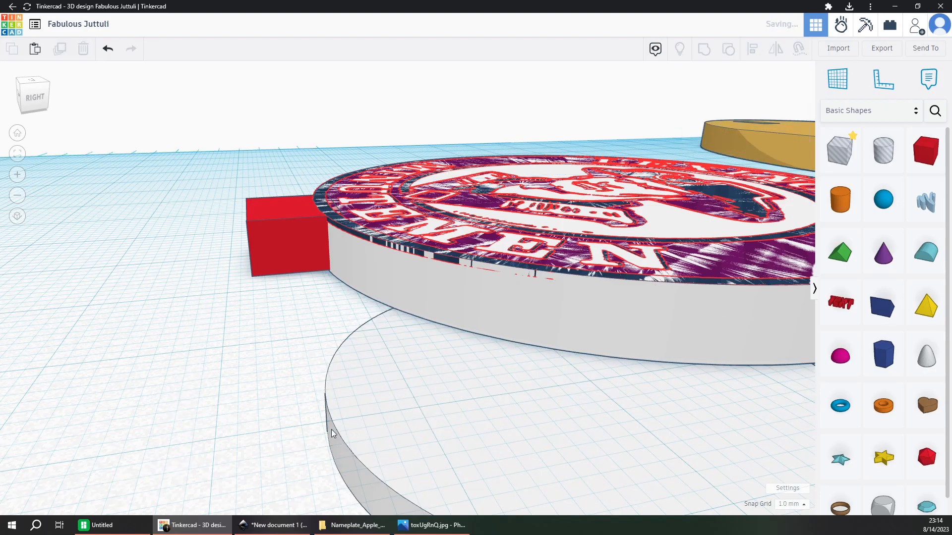
# Turn the plain cylinder copy into a hole, place it over the base, and group it with the red tab box to trim the box.
pyautogui.click(349, 427)
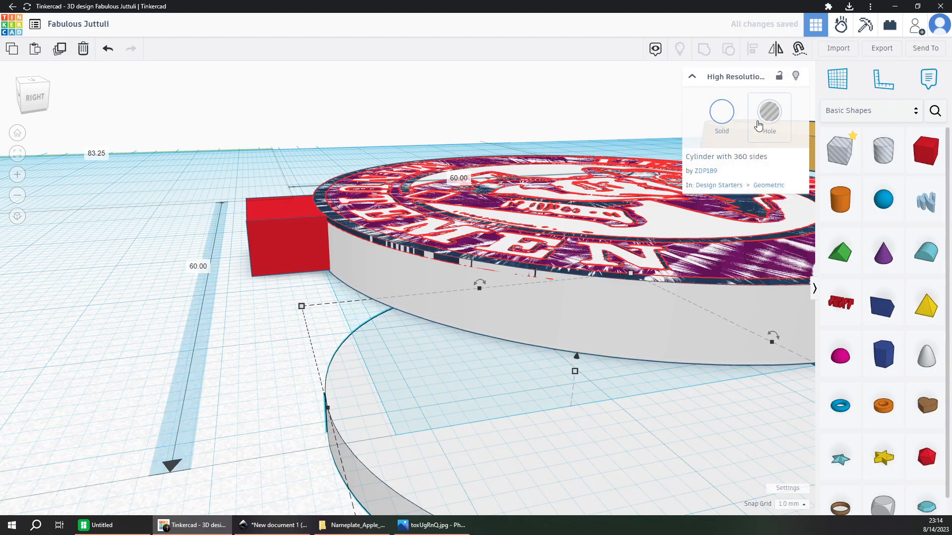
pyautogui.click(769, 112)
pyautogui.click(390, 365)
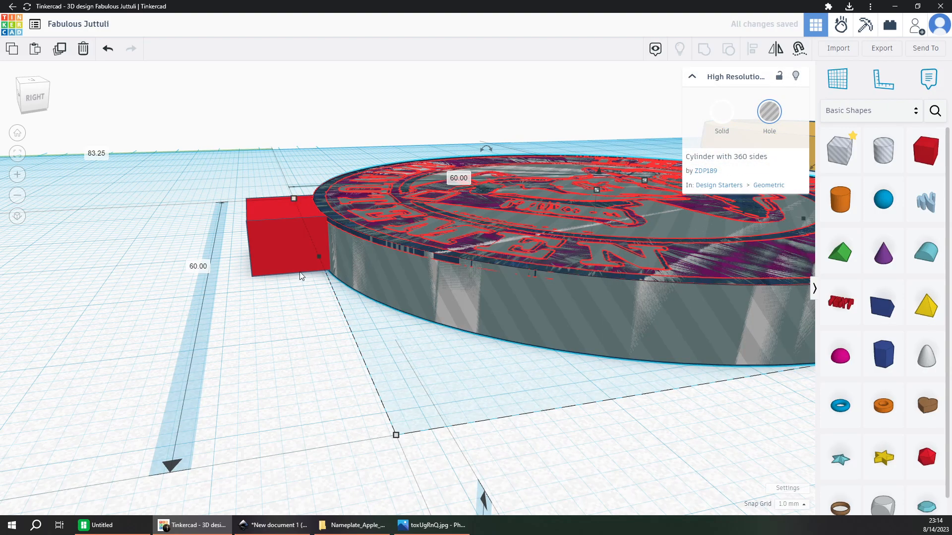
pyautogui.keyDown('shift'); pyautogui.click(287, 251); pyautogui.keyUp('shift')
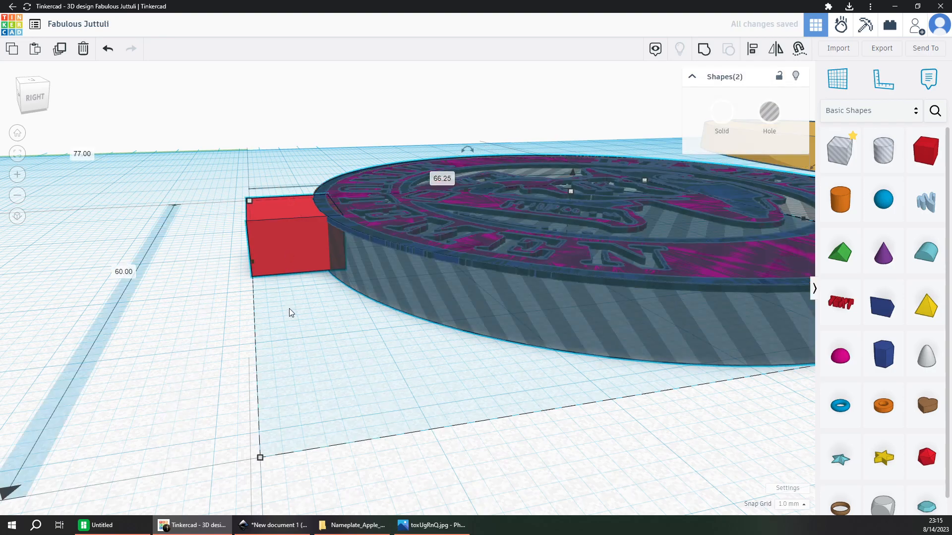
pyautogui.keyDown('shift'); pyautogui.click(290, 309); pyautogui.keyUp('shift')
pyautogui.moveTo(290, 308); pyautogui.dragTo(314, 366, button='right')
# Turn the original base under the logo back into a solid.
pyautogui.click(350, 379)
pyautogui.click(416, 372)
pyautogui.moveTo(312, 399); pyautogui.dragTo(286, 379, button='right')
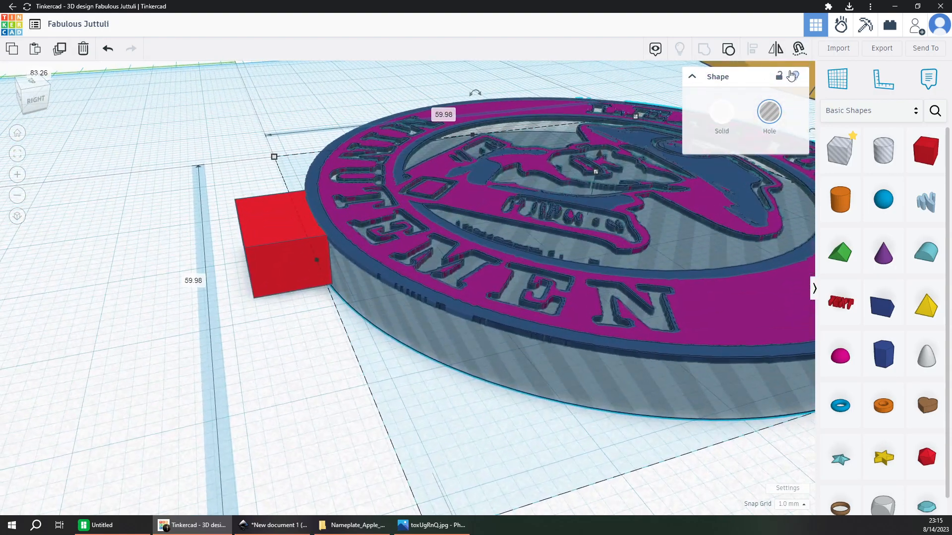
pyautogui.click(722, 111)
# Group the white base and the trimmed red tab box into one shape.
pyautogui.click(334, 365)
pyautogui.moveTo(340, 369); pyautogui.dragTo(356, 316, button='right')
pyautogui.hotkey('ctrl', 'a')
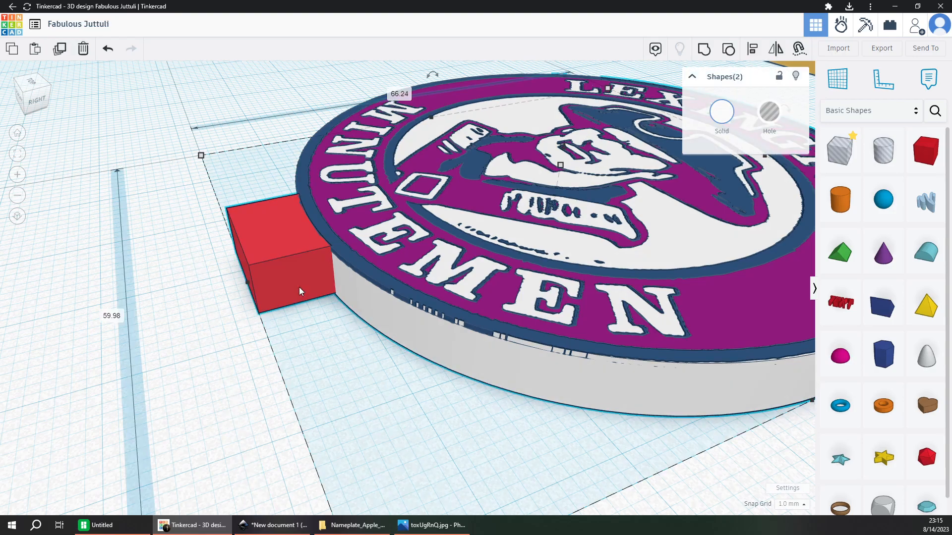
pyautogui.hotkey('ctrl', 'g')
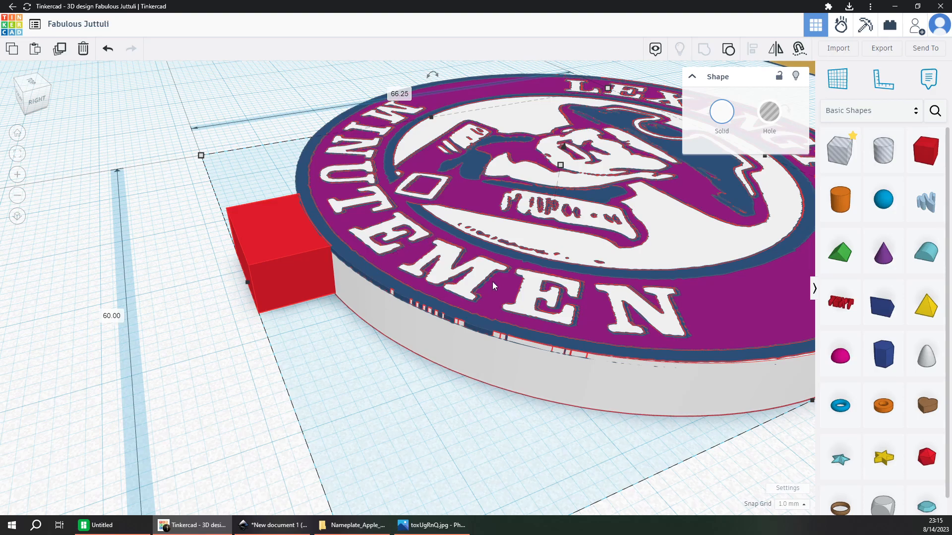
pyautogui.click(419, 397)
pyautogui.click(477, 334)
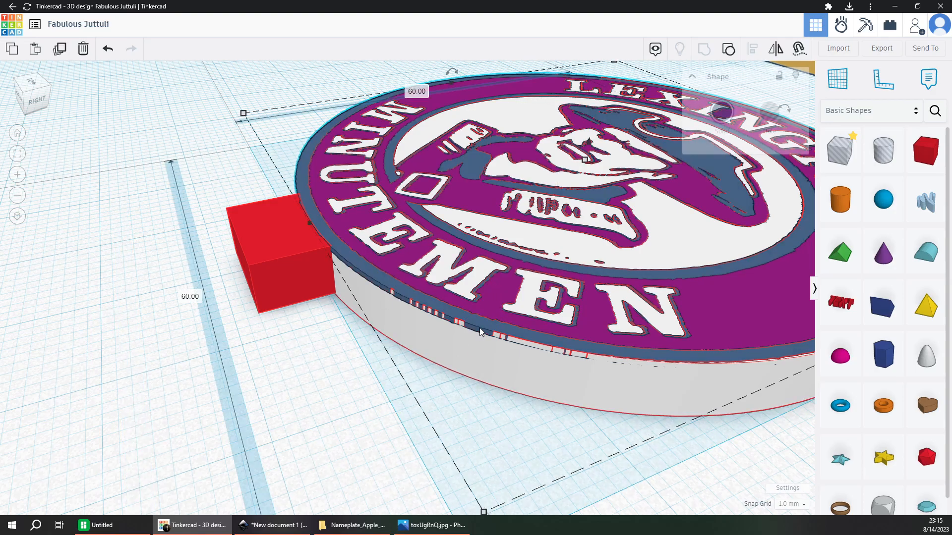
pyautogui.click(882, 48)
pyautogui.click(523, 281)
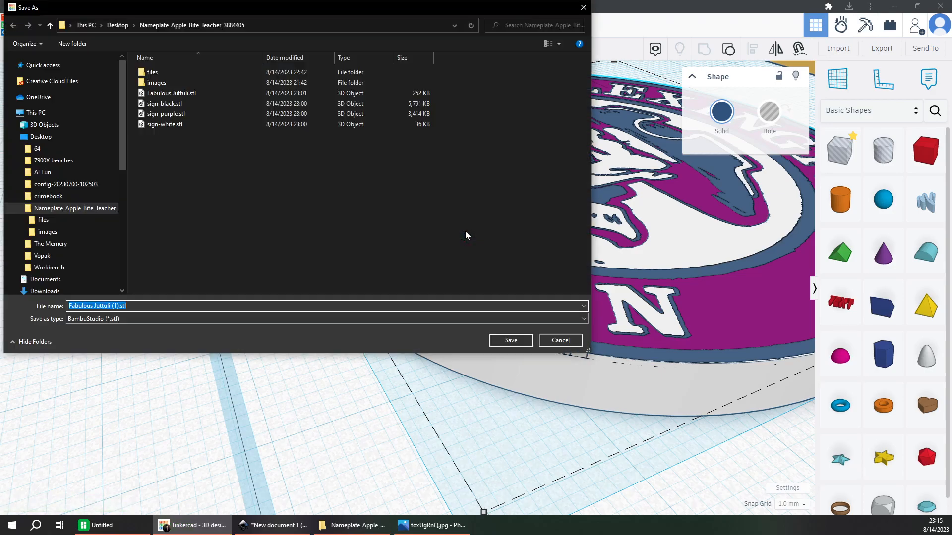
pyautogui.click(547, 338)
pyautogui.click(263, 369)
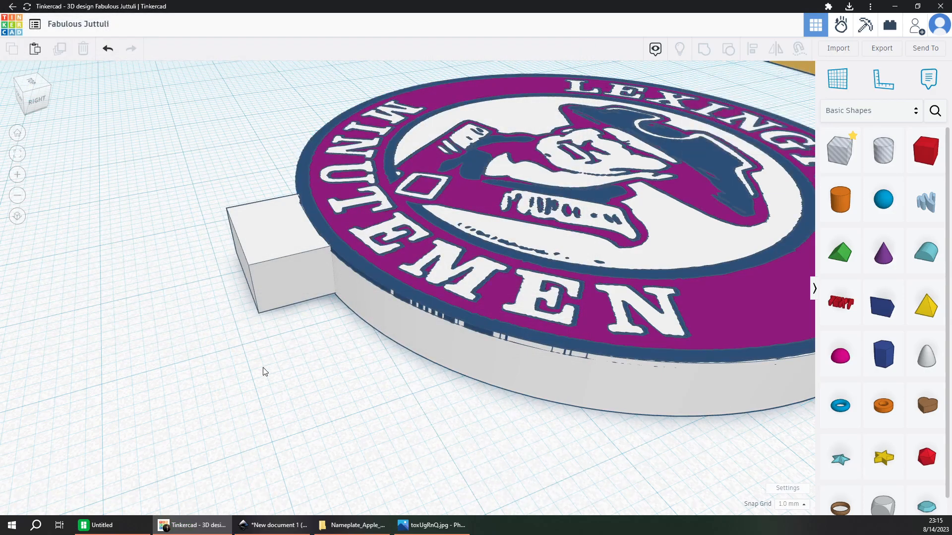
# Select the three sign shapes without the nameplate and rotate them 180° so the logo faces down.
pyautogui.scroll(-3, 276, 335)
pyautogui.moveTo(228, 355); pyautogui.dragTo(612, 155)
pyautogui.scroll(-2, 507, 195)
pyautogui.scroll(-3, 506, 196)
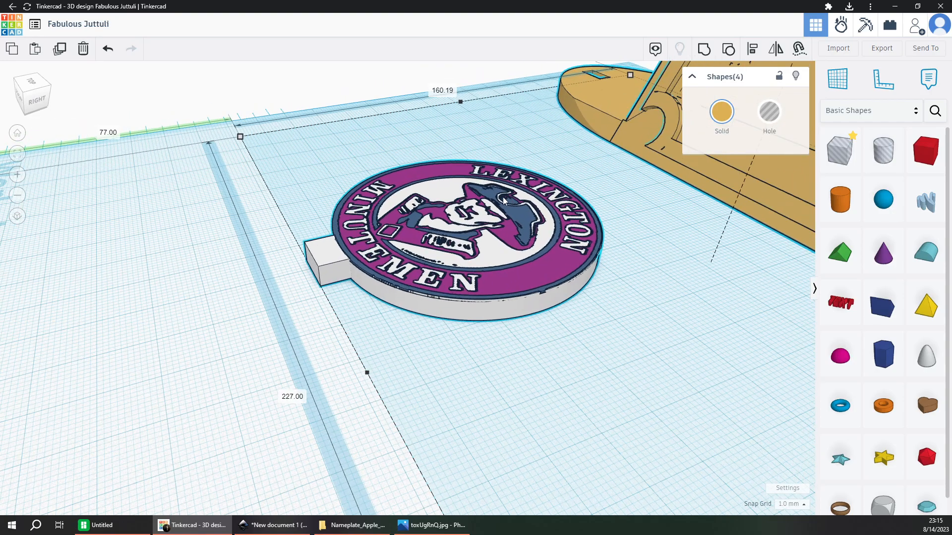
pyautogui.click(593, 316)
pyautogui.moveTo(501, 314); pyautogui.dragTo(397, 336, button='right')
pyautogui.moveTo(400, 365); pyautogui.dragTo(614, 218)
pyautogui.moveTo(411, 278); pyautogui.dragTo(474, 189, button='right')
pyautogui.moveTo(450, 144); pyautogui.dragTo(449, 203)
pyautogui.moveTo(449, 204); pyautogui.dragTo(449, 206)
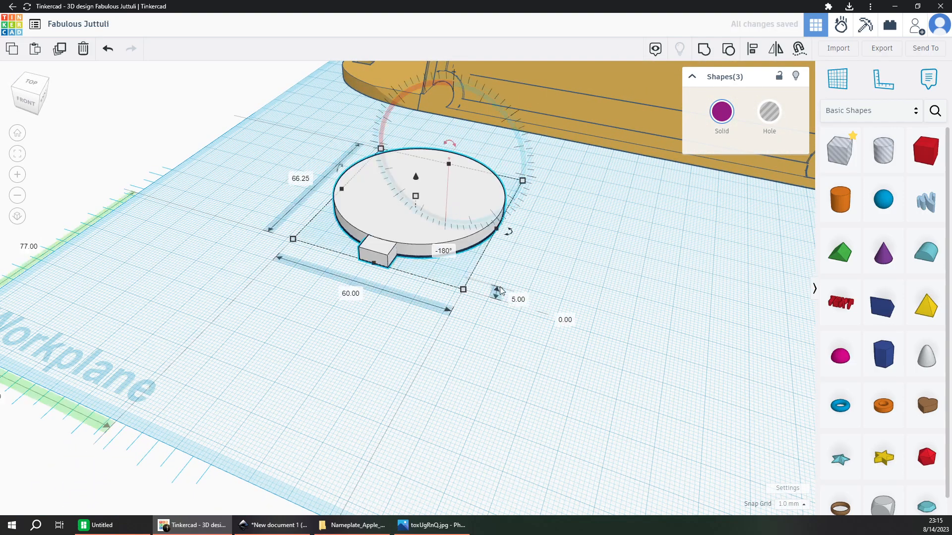
pyautogui.click(533, 328)
# Export only the purple logo layer as an STL file named sign-down-purple.
pyautogui.moveTo(496, 291); pyautogui.dragTo(493, 299, button='right')
pyautogui.scroll(3, 490, 307)
pyautogui.scroll(2, 440, 272)
pyautogui.scroll(-2, 585, 414)
pyautogui.scroll(4, 495, 417)
pyautogui.moveTo(494, 417); pyautogui.dragTo(369, 347, button='right')
pyautogui.moveTo(369, 302); pyautogui.dragTo(589, 204, button='right')
pyautogui.click(683, 200)
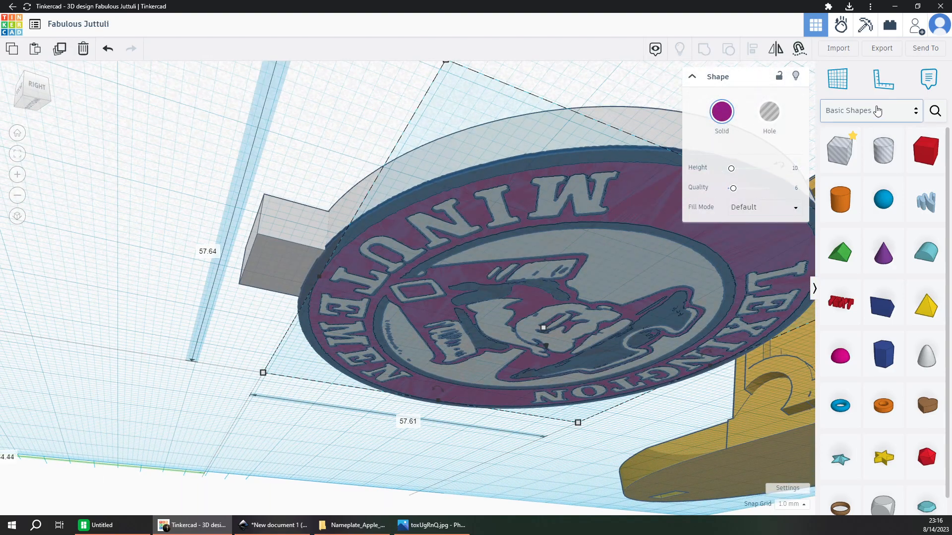
pyautogui.click(882, 48)
pyautogui.click(528, 281)
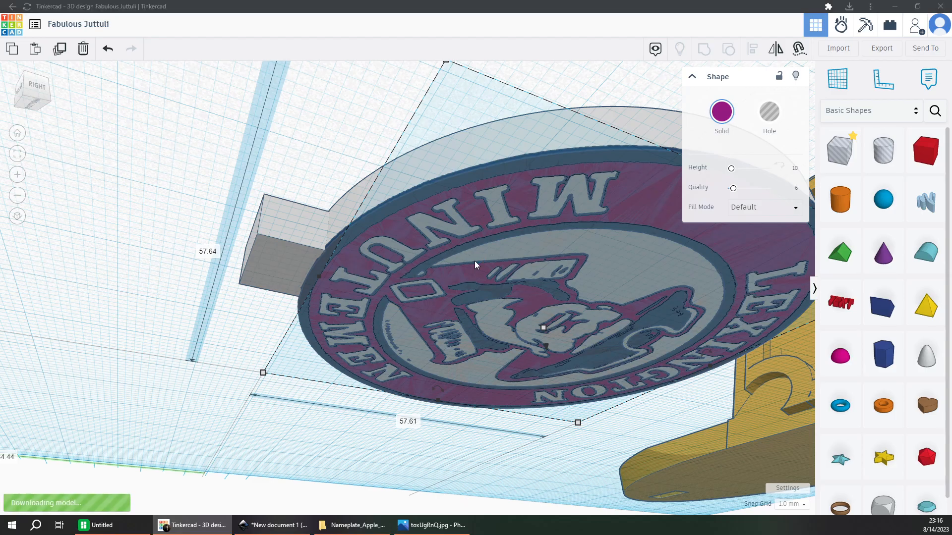
pyautogui.write('sig')
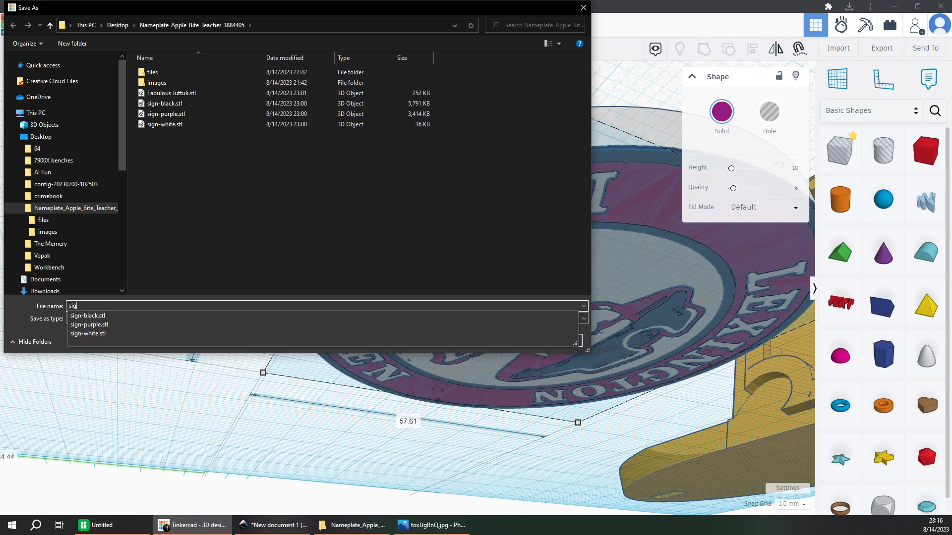
pyautogui.write('n-down')
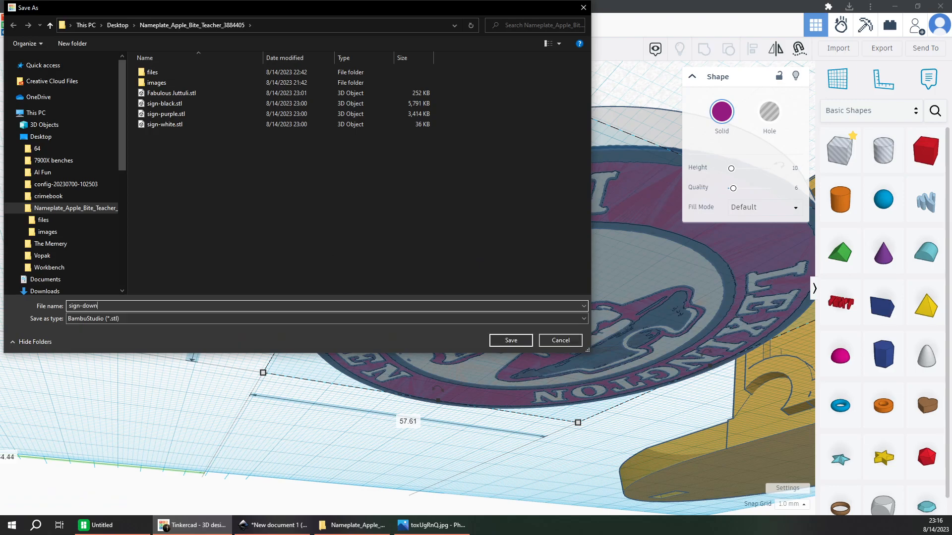
pyautogui.write('-purple')
pyautogui.press('Return')
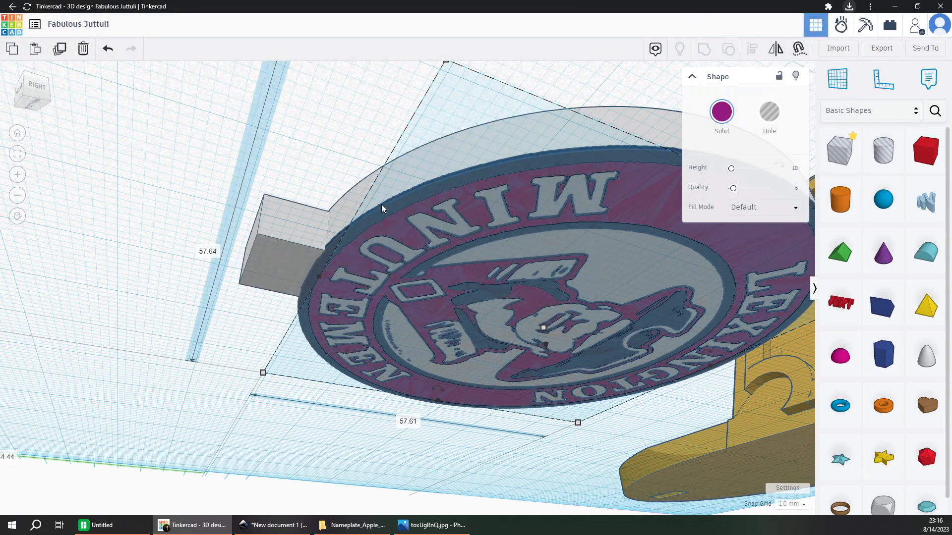
# Export only the dark blue logo layer as an STL file named sign-down-black.
pyautogui.click(380, 208)
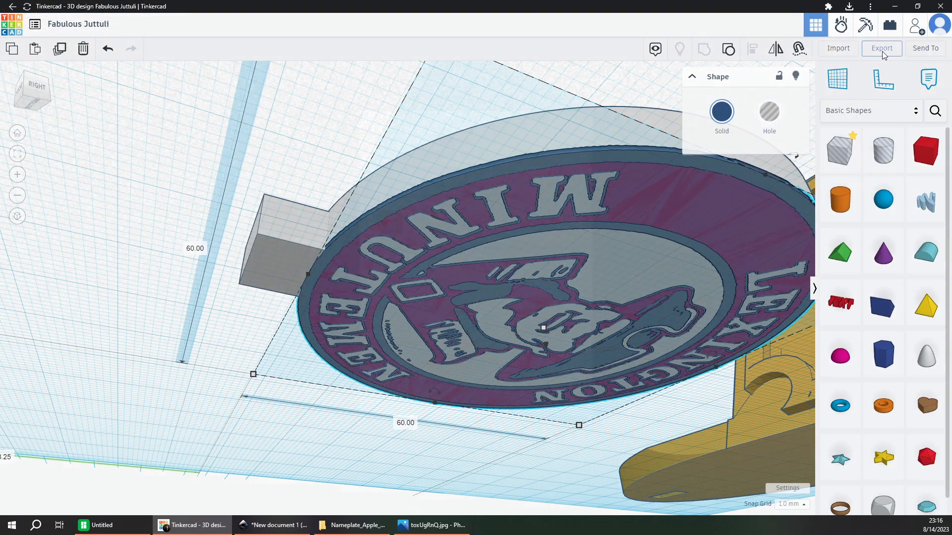
pyautogui.click(882, 49)
pyautogui.click(530, 283)
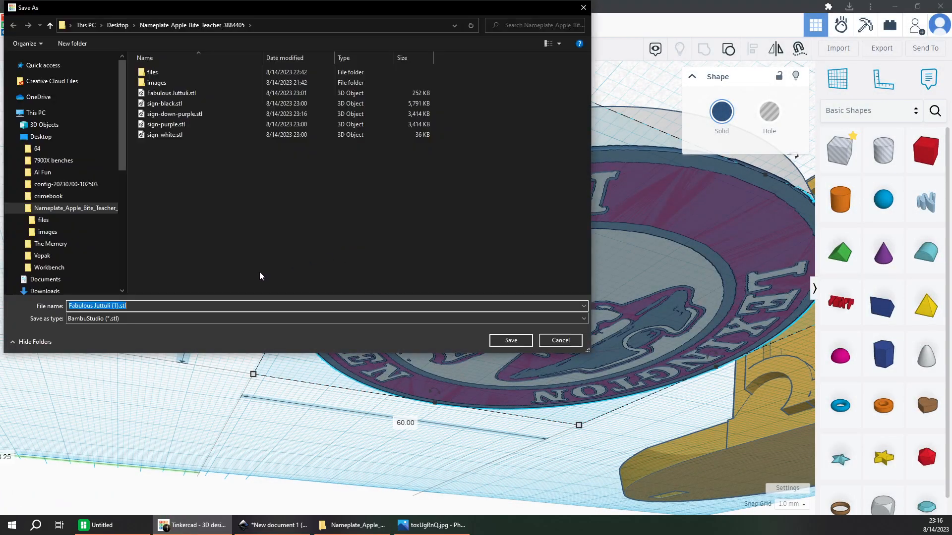
pyautogui.write('sign-down-black')
pyautogui.press('Return')
# Export only the white base with its tab as an STL file named sign-down-white.
pyautogui.click(281, 252)
pyautogui.click(882, 48)
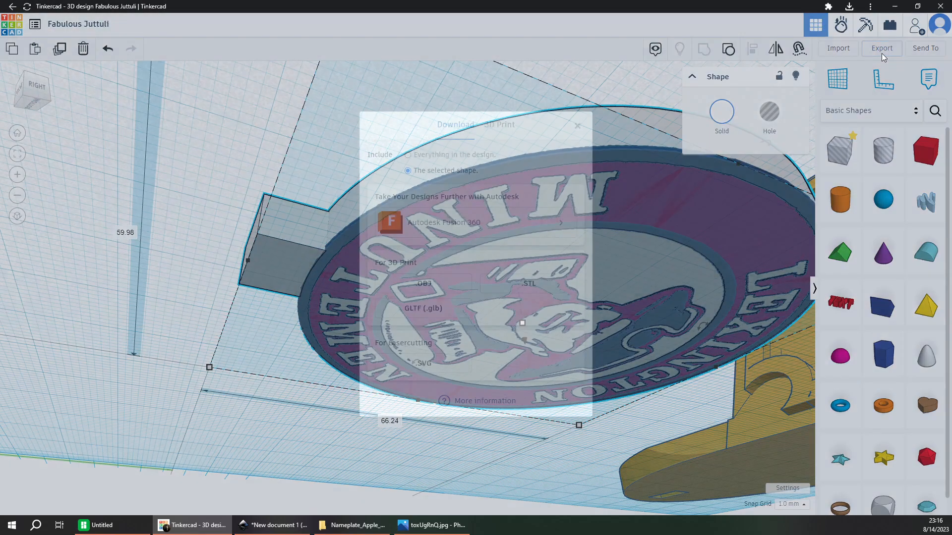
pyautogui.click(516, 279)
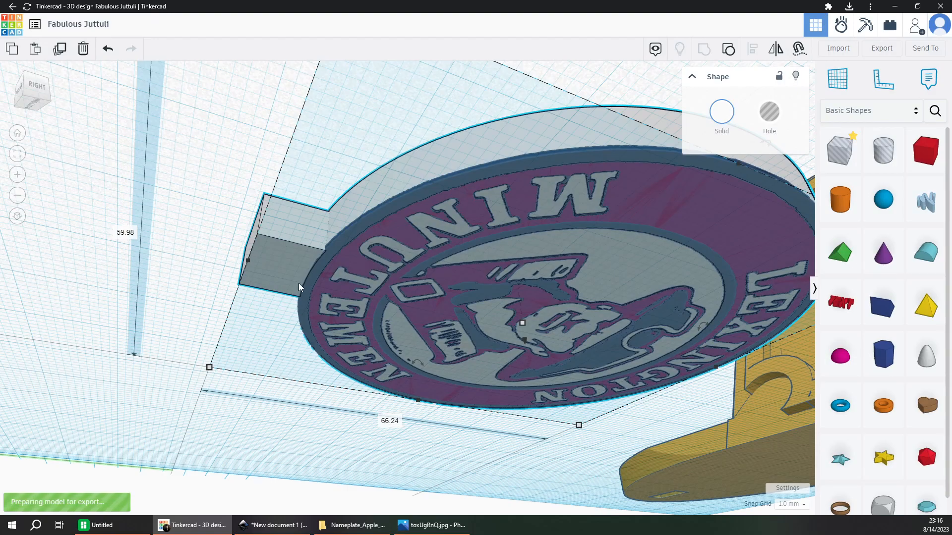
pyautogui.press('BackSpace')
pyautogui.write('sign-down-white')
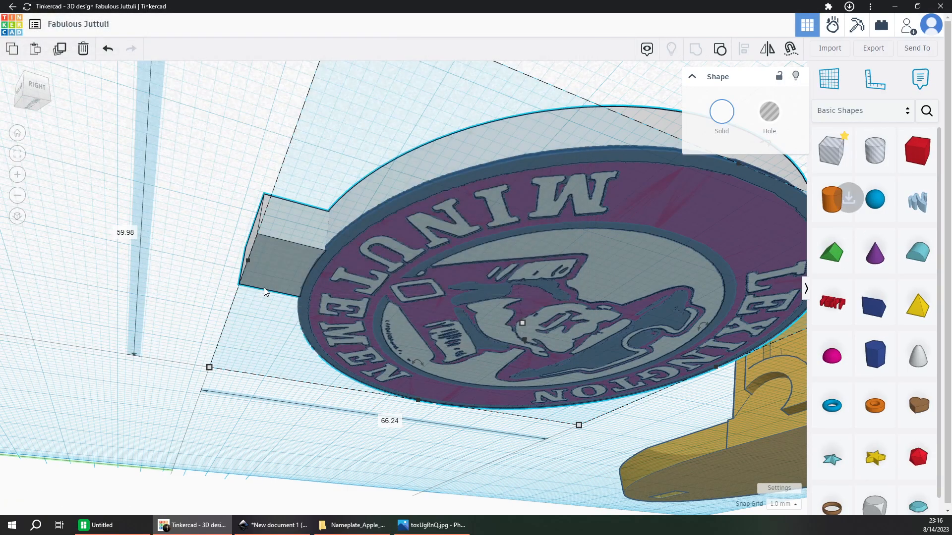
pyautogui.press('Return')
# Switch to Bambu Studio and go from the sliced preview back to plate preparation.
pyautogui.click(134, 525)
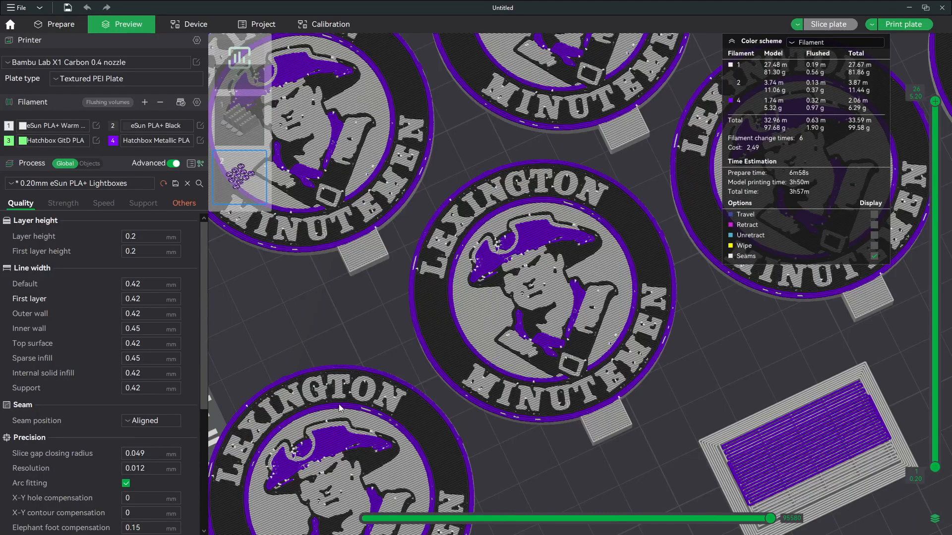
pyautogui.scroll(-6, 452, 342)
pyautogui.moveTo(490, 284); pyautogui.dragTo(436, 293)
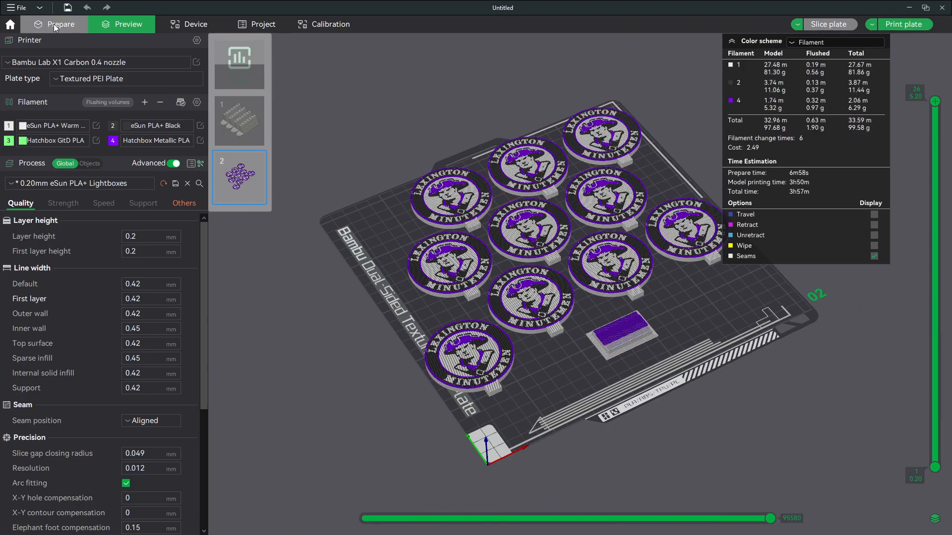
pyautogui.click(55, 24)
pyautogui.moveTo(472, 198); pyautogui.dragTo(361, 124)
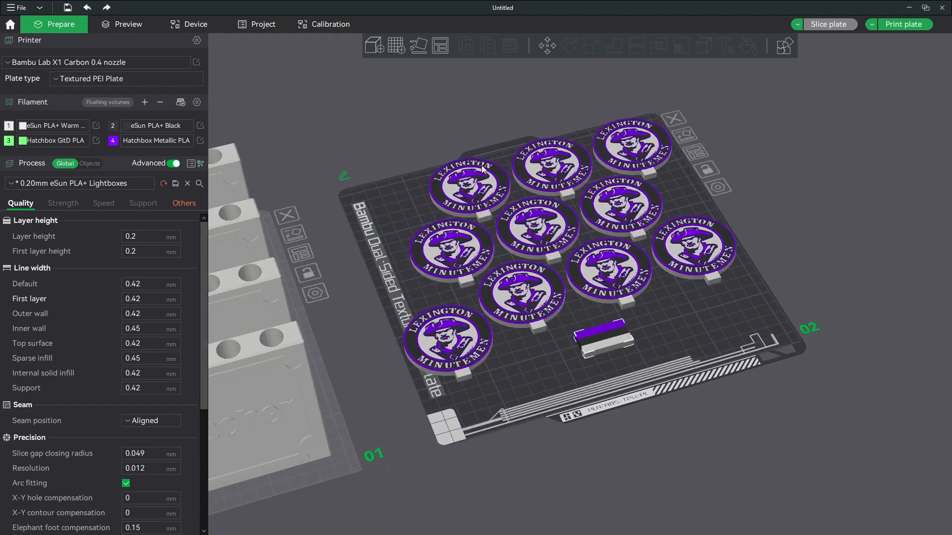
# Delete all the old sign-black objects from Plate 2.
pyautogui.click(89, 163)
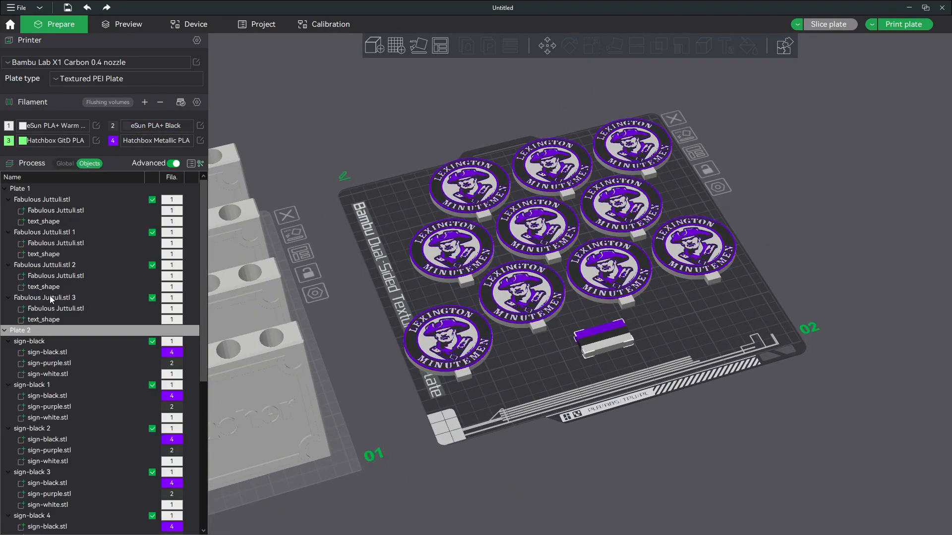
pyautogui.scroll(-3, 51, 293)
pyautogui.click(47, 243)
pyautogui.scroll(-8, 52, 276)
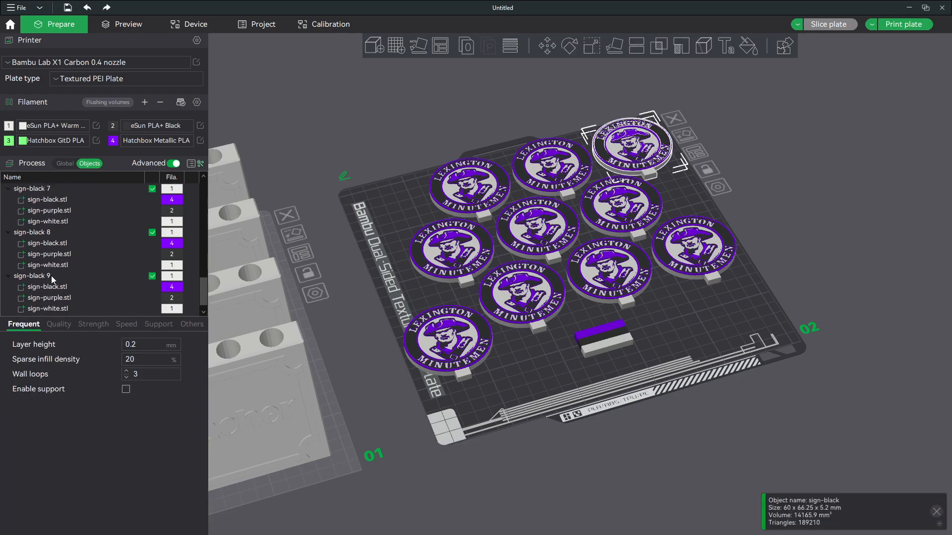
pyautogui.keyDown('shift'); pyautogui.click(51, 265); pyautogui.keyUp('shift')
pyautogui.press('Delete')
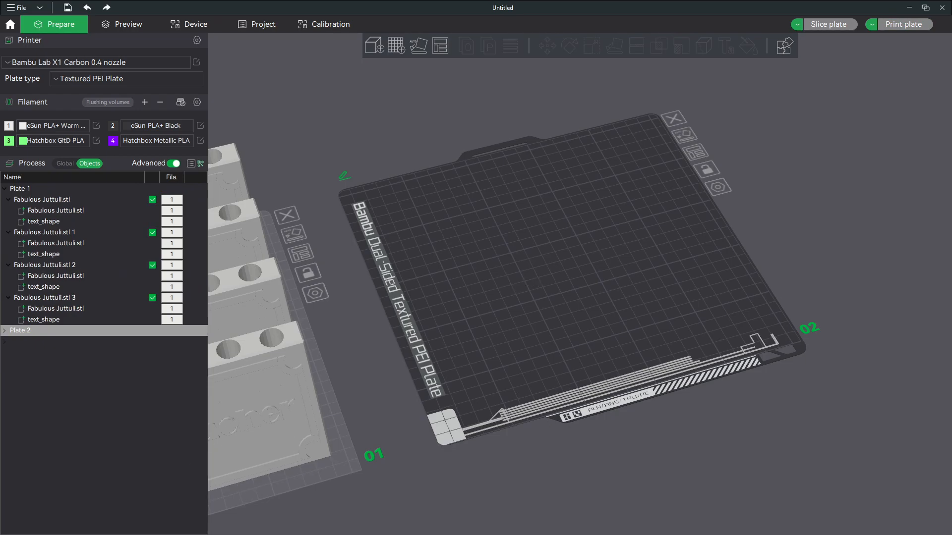
# Load sign-down-black, sign-down-purple and sign-down-white onto Plate 2 as a single object with multiple parts.
pyautogui.hotkey('alt', 'Tab')
pyautogui.click(450, 316)
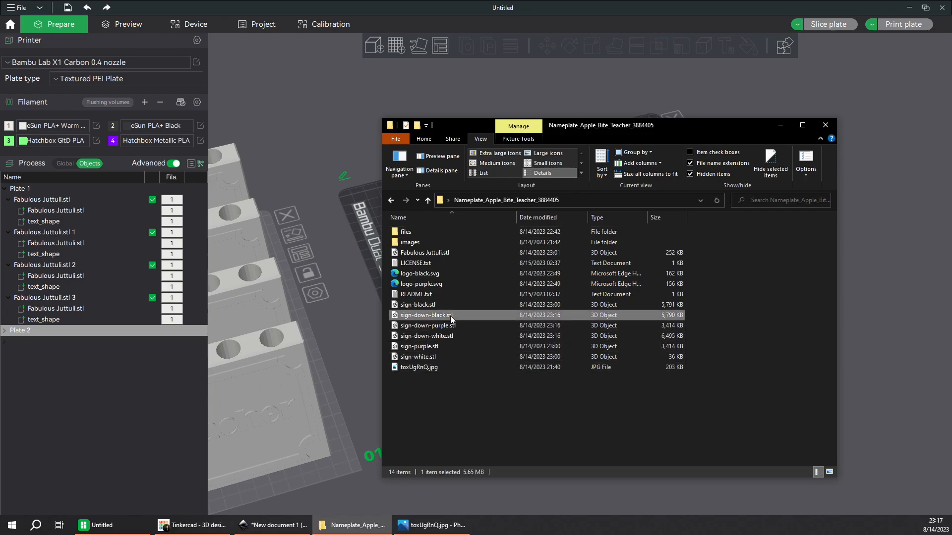
pyautogui.keyDown('shift'); pyautogui.click(439, 337); pyautogui.keyUp('shift')
pyautogui.moveTo(439, 337); pyautogui.dragTo(367, 223)
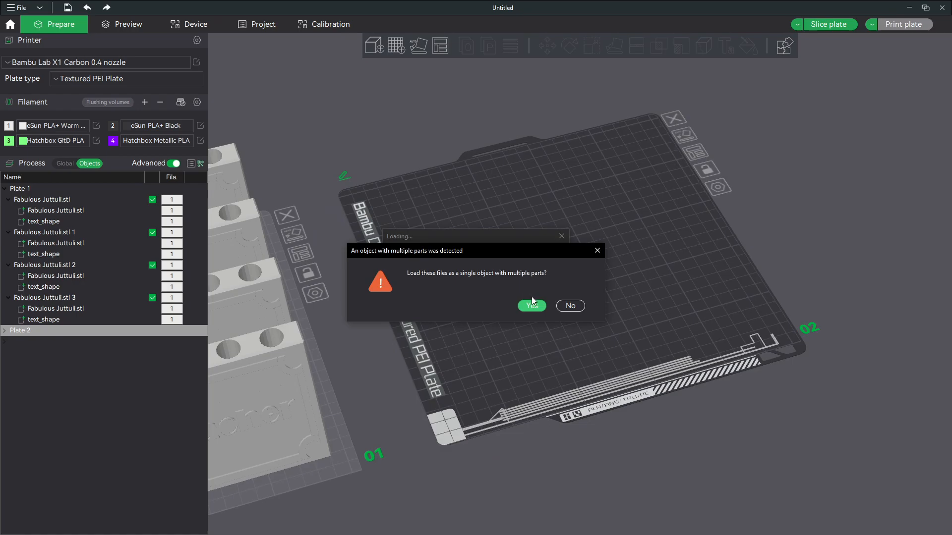
pyautogui.click(531, 305)
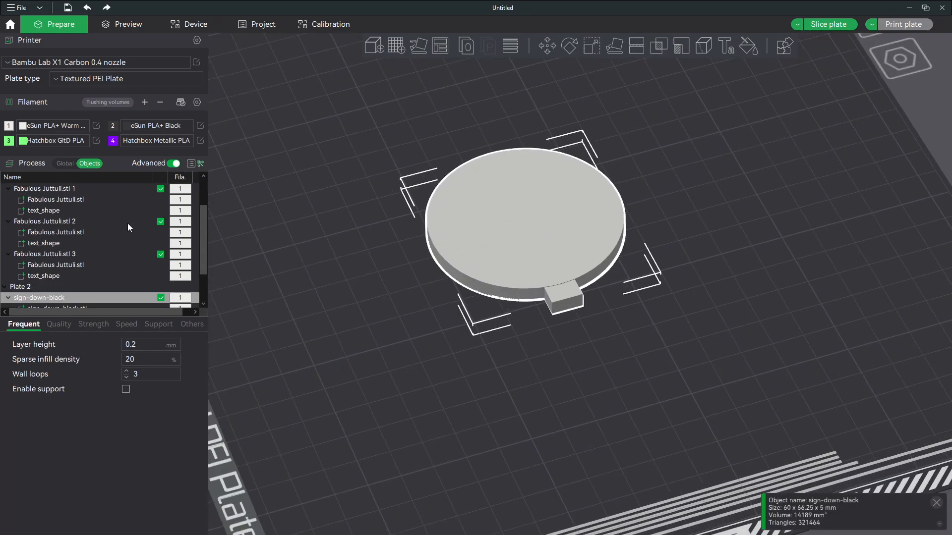
# Assign Filament 2 to the sign-down-black.stl part.
pyautogui.rightClick(64, 265)
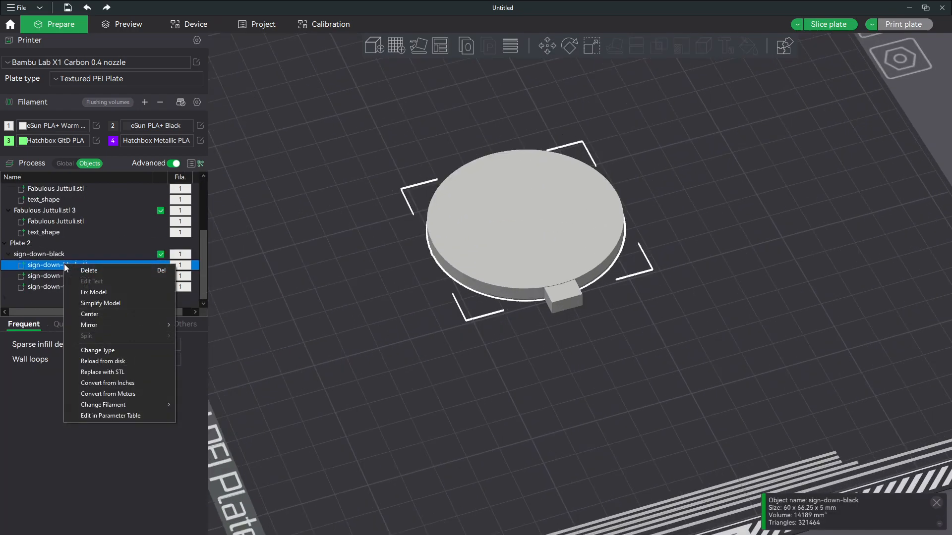
pyautogui.moveTo(149, 414)
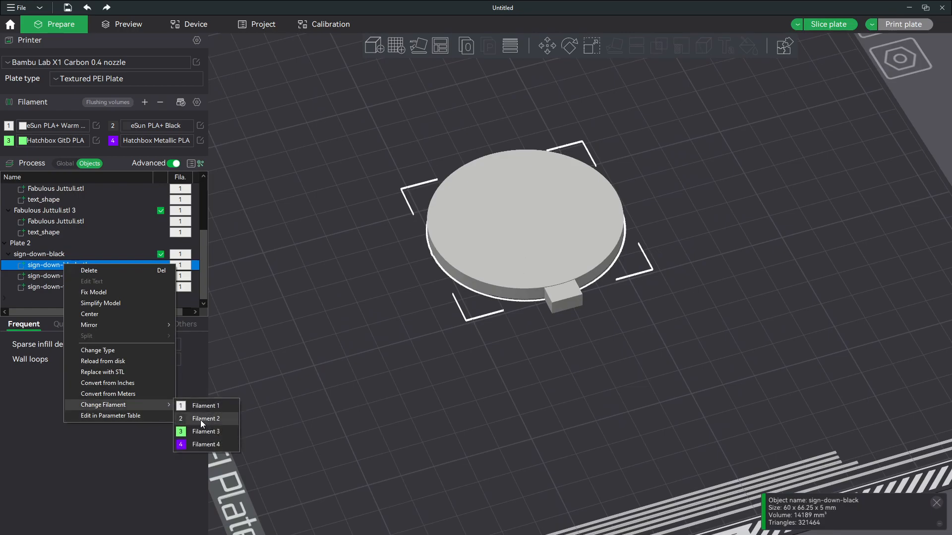
pyautogui.click(203, 419)
# Assign Filament 4 to the sign-down-purple.stl part.
pyautogui.rightClick(96, 279)
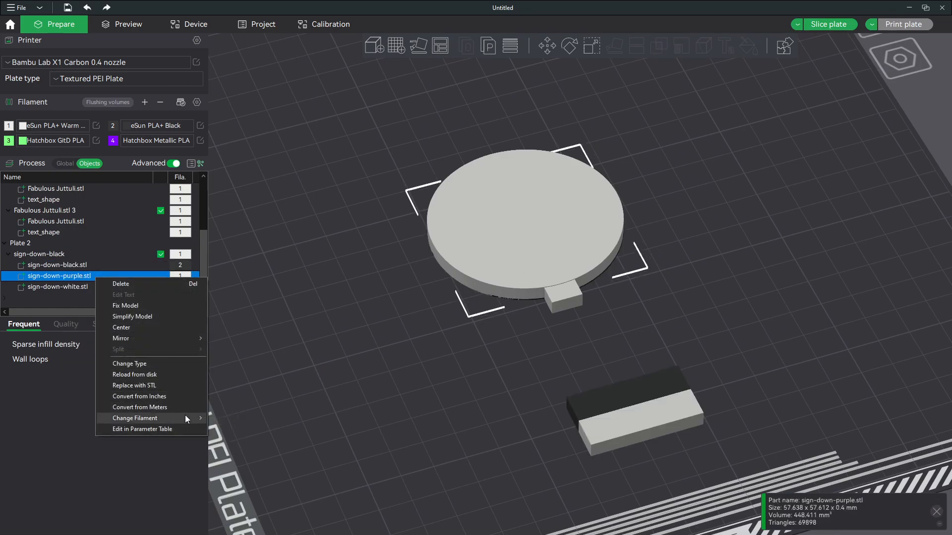
pyautogui.moveTo(185, 416)
pyautogui.click(229, 457)
pyautogui.moveTo(469, 441)
pyautogui.mouseDown()
pyautogui.moveTo(474, 372)
pyautogui.moveTo(488, 366)
pyautogui.moveTo(474, 405)
pyautogui.moveTo(485, 433)
pyautogui.mouseUp()
# Change the sign-down-purple.stl part's filament to Filament 2.
pyautogui.rightClick(84, 276)
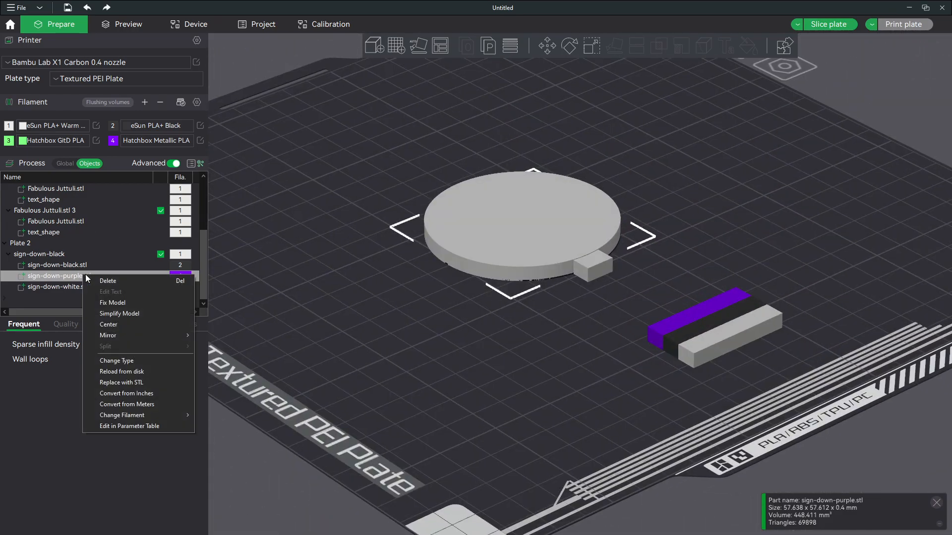
pyautogui.moveTo(148, 416)
pyautogui.click(212, 429)
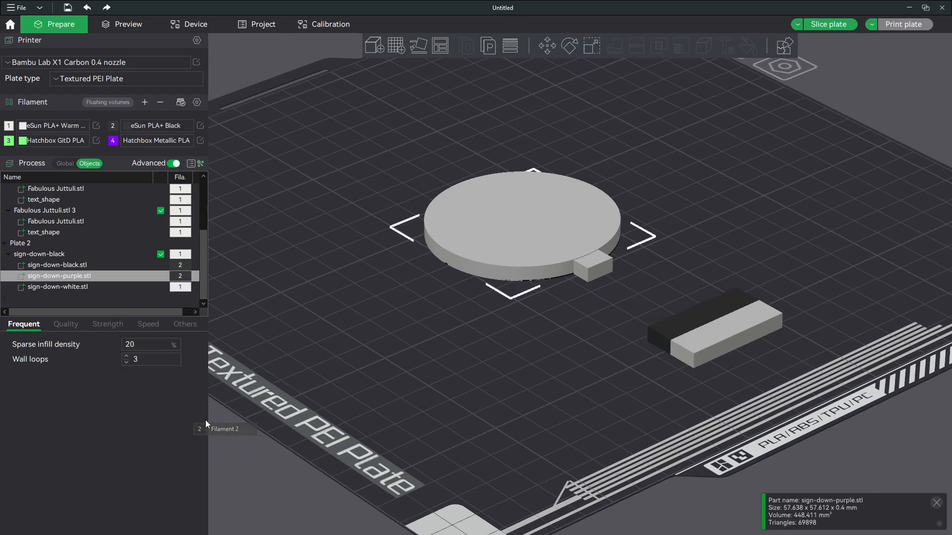
# Assign Filament 4 to the sign-down-black.stl part and check the logo colors from beneath the plate.
pyautogui.rightClick(139, 267)
pyautogui.moveTo(214, 406)
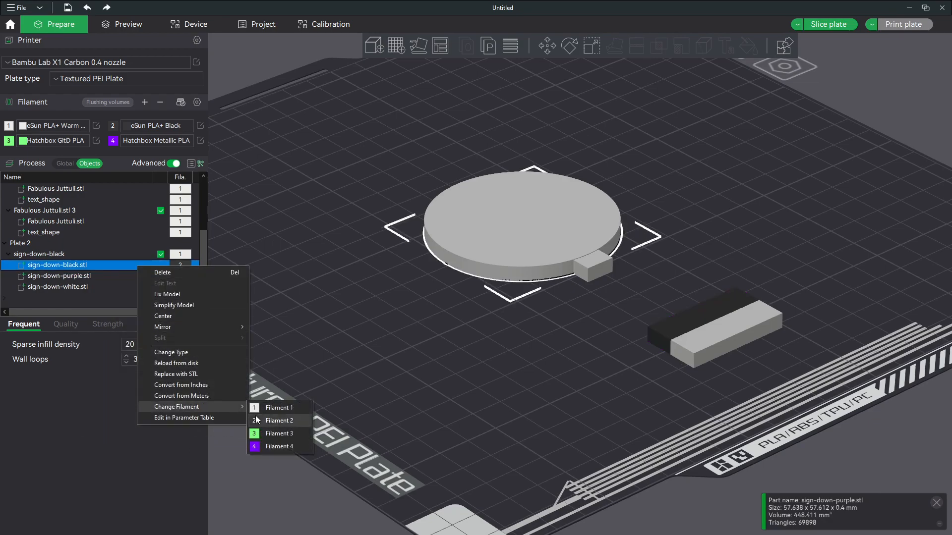
pyautogui.click(270, 445)
pyautogui.moveTo(436, 410); pyautogui.dragTo(540, 338)
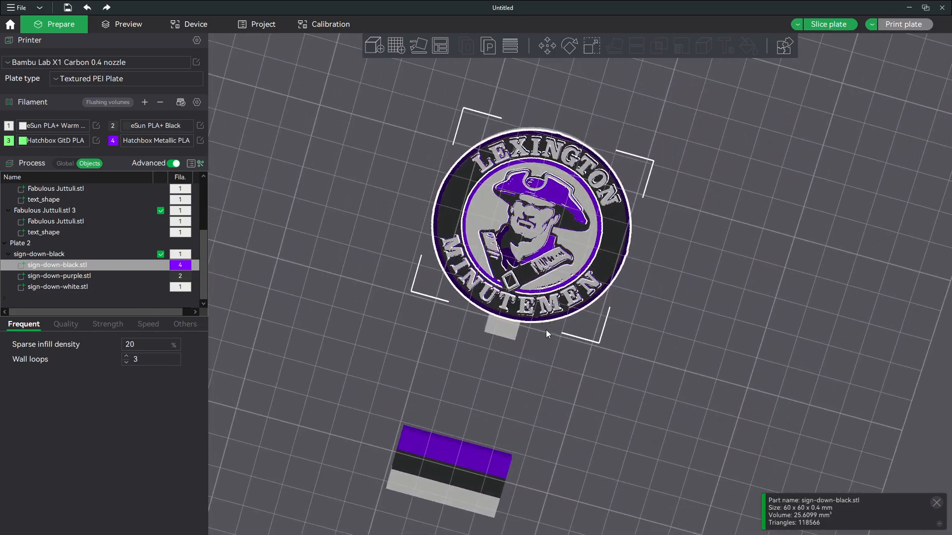
pyautogui.scroll(-4, 564, 313)
pyautogui.scroll(6, 564, 314)
pyautogui.click(650, 352)
pyautogui.scroll(2, 674, 315)
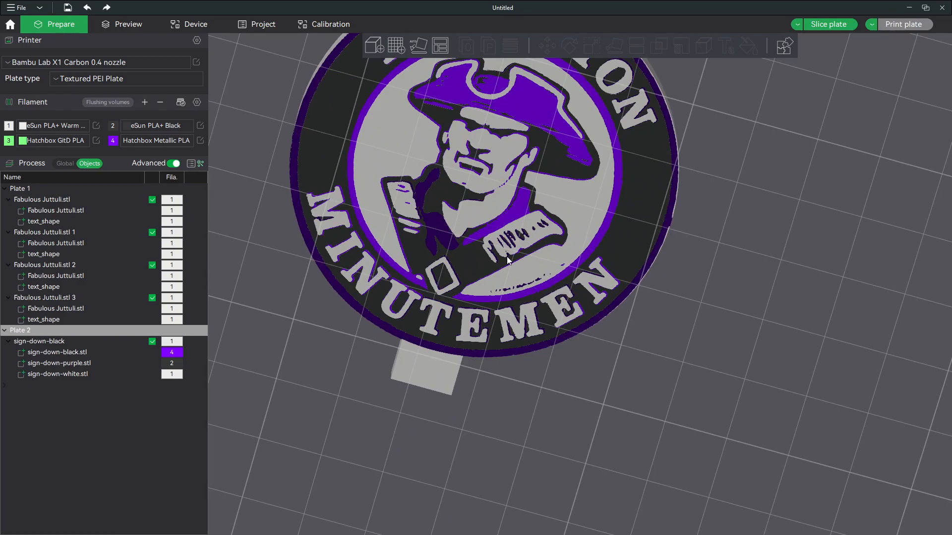
pyautogui.scroll(-5, 508, 256)
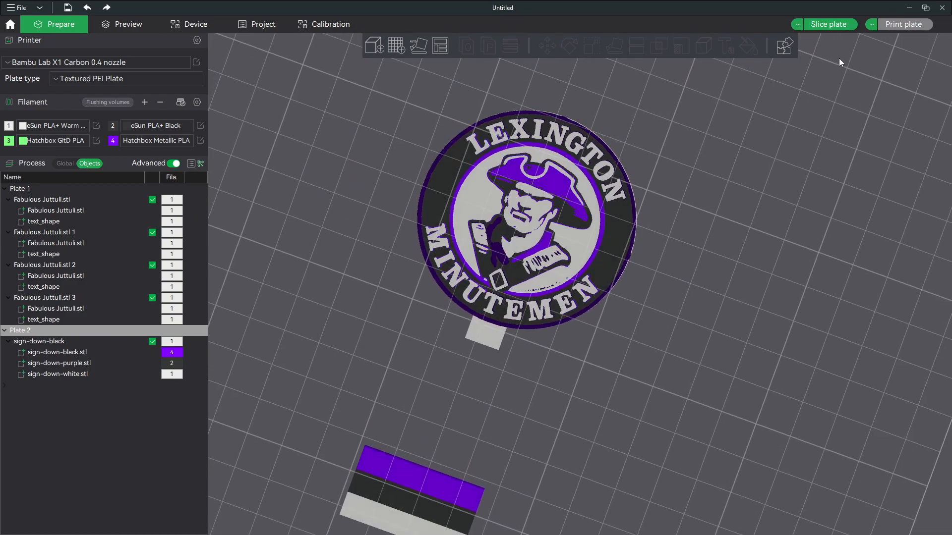
# Slice Plate 2 and examine only the first layer of the sign in the preview.
pyautogui.click(835, 29)
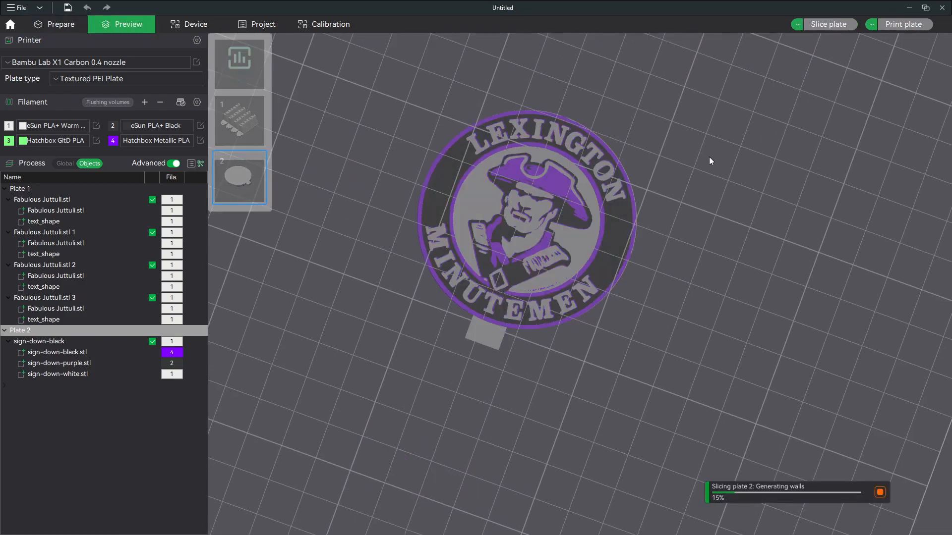
pyautogui.moveTo(680, 191); pyautogui.dragTo(570, 297)
pyautogui.moveTo(935, 101); pyautogui.dragTo(894, 469)
pyautogui.scroll(5, 673, 245)
pyautogui.moveTo(668, 307); pyautogui.dragTo(703, 407, button='middle')
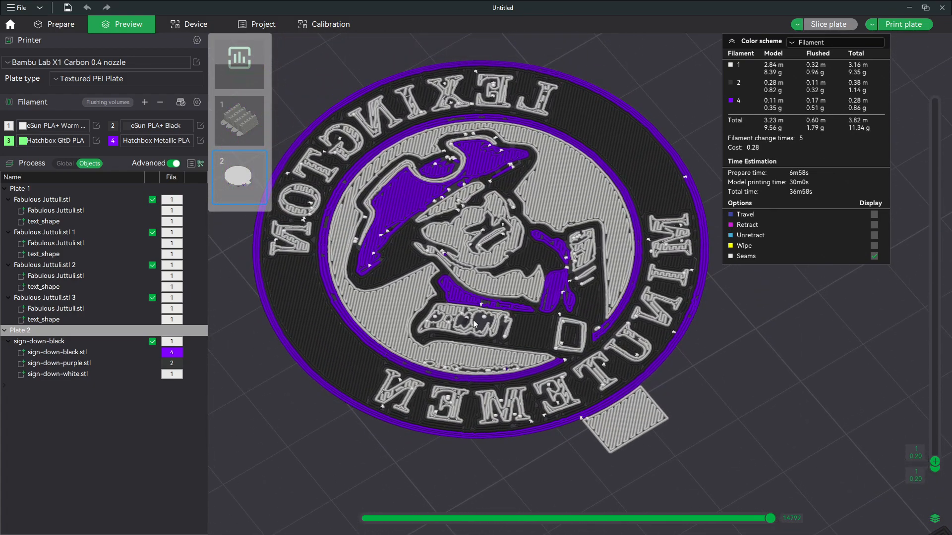
pyautogui.scroll(4, 723, 368)
pyautogui.scroll(-4, 766, 385)
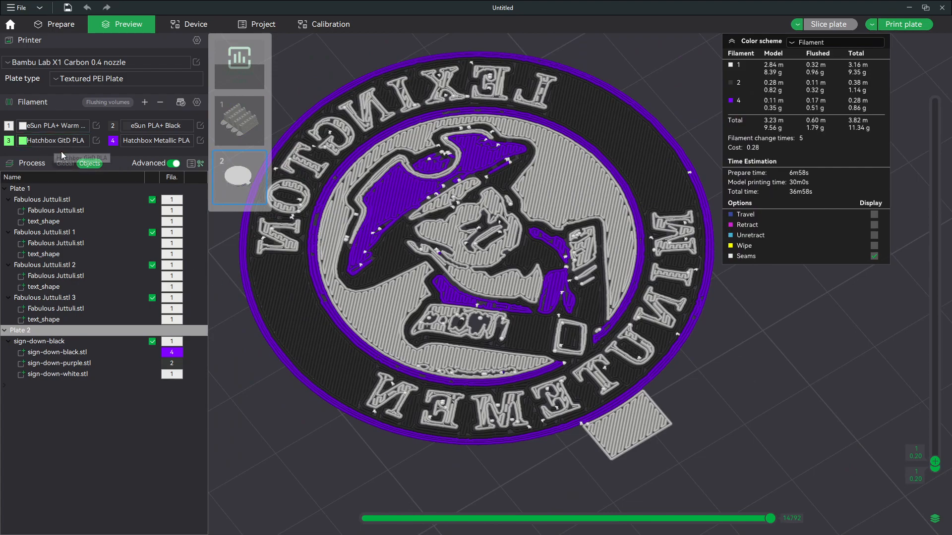
# Show the global process settings and look through the available process presets without changing the current one.
pyautogui.click(60, 163)
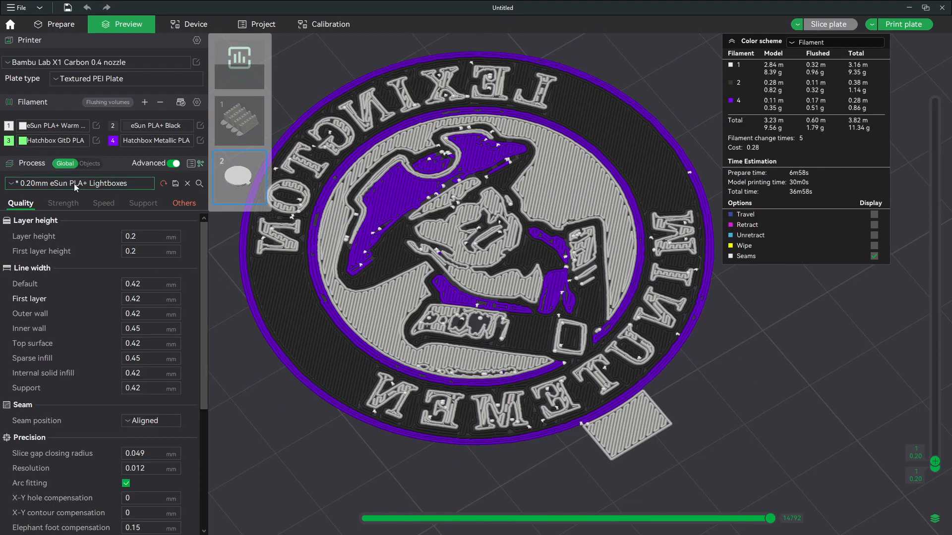
pyautogui.click(73, 184)
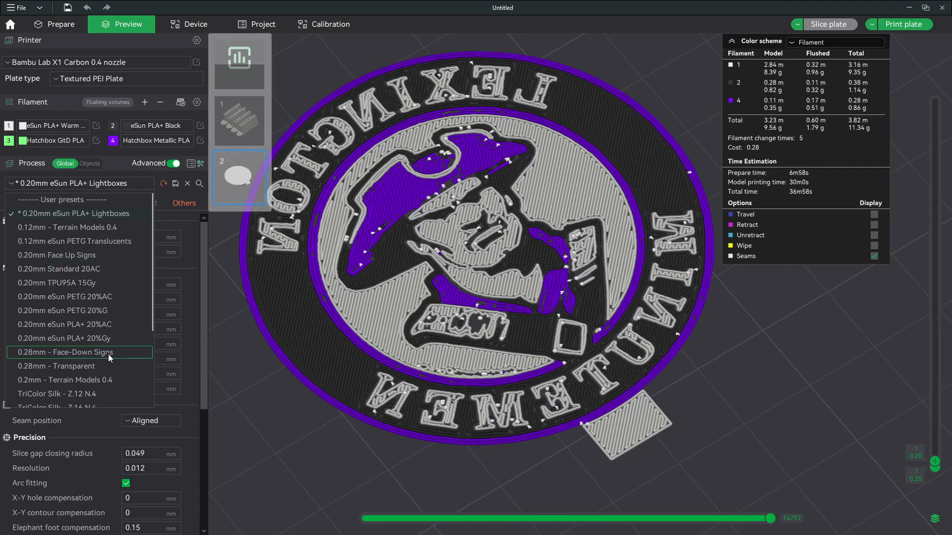
pyautogui.scroll(-3, 111, 269)
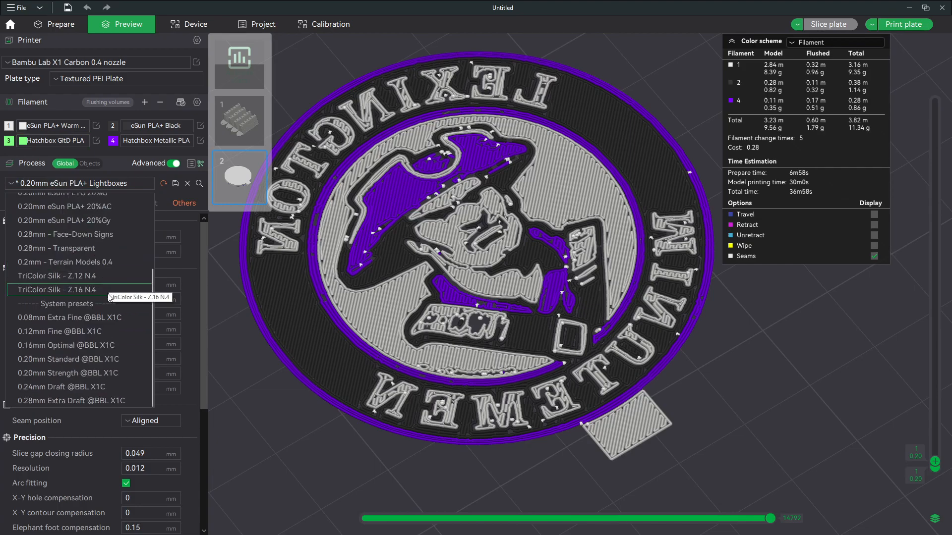
pyautogui.scroll(3, 109, 292)
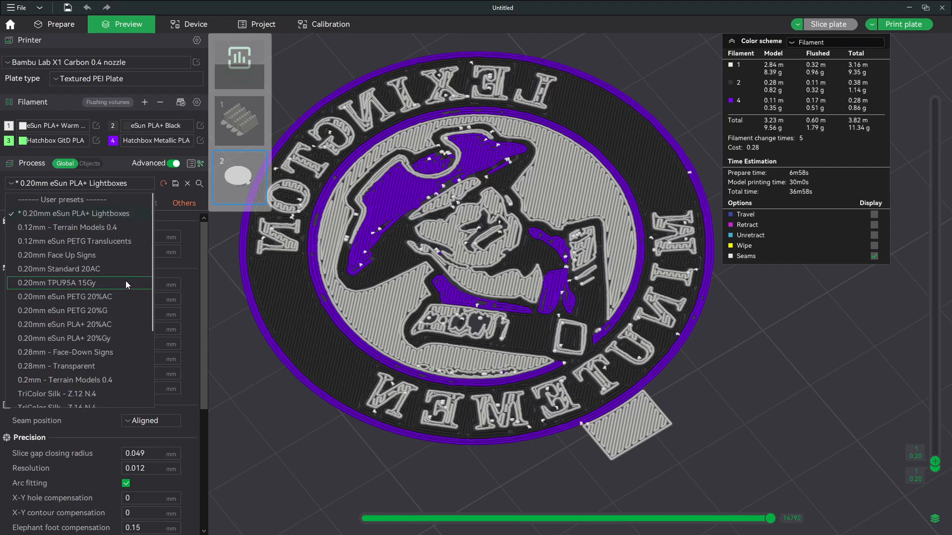
pyautogui.click(244, 351)
pyautogui.moveTo(277, 340); pyautogui.dragTo(439, 437, button='middle')
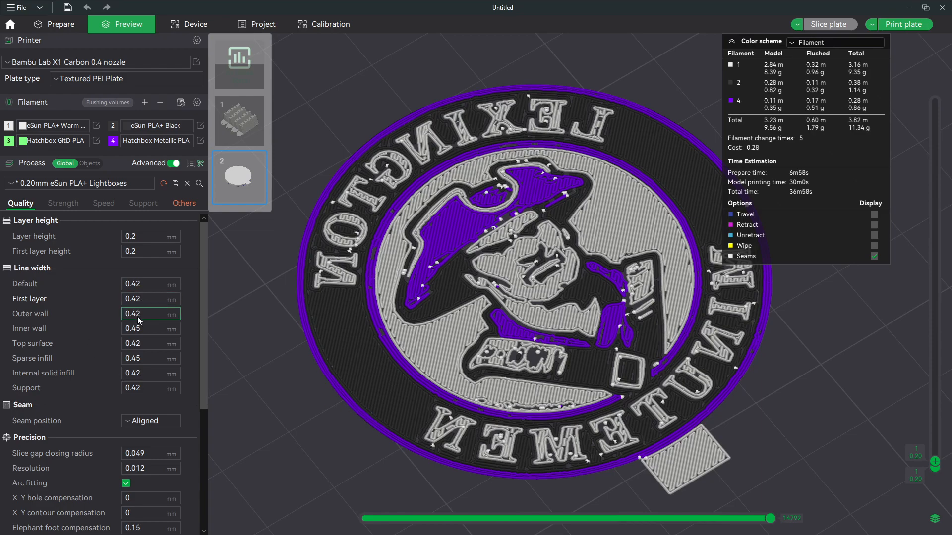
# Set the first layer line width to 0.38 mm and re-slice Plate 2.
pyautogui.click(138, 303)
pyautogui.press('BackSpace')
pyautogui.press('BackSpace')
pyautogui.write('38')
pyautogui.press('Return')
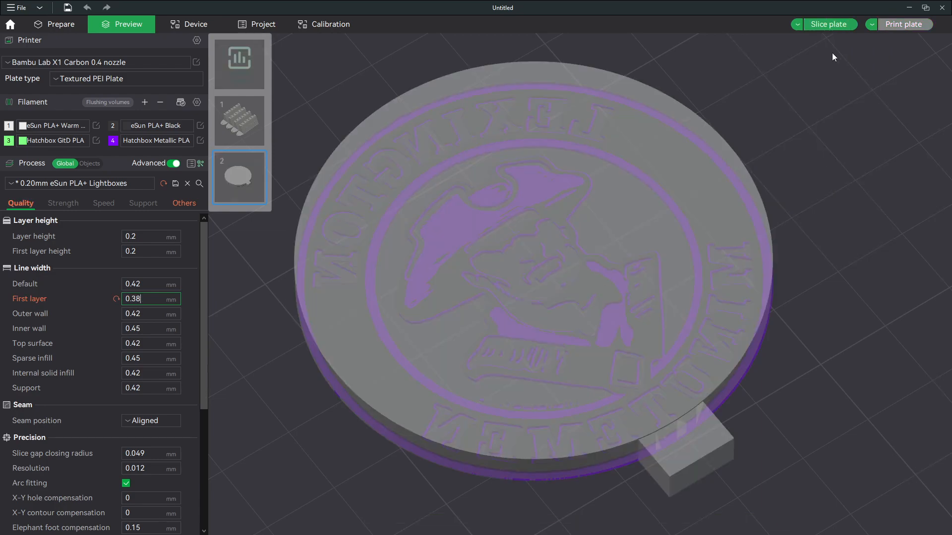
pyautogui.click(814, 26)
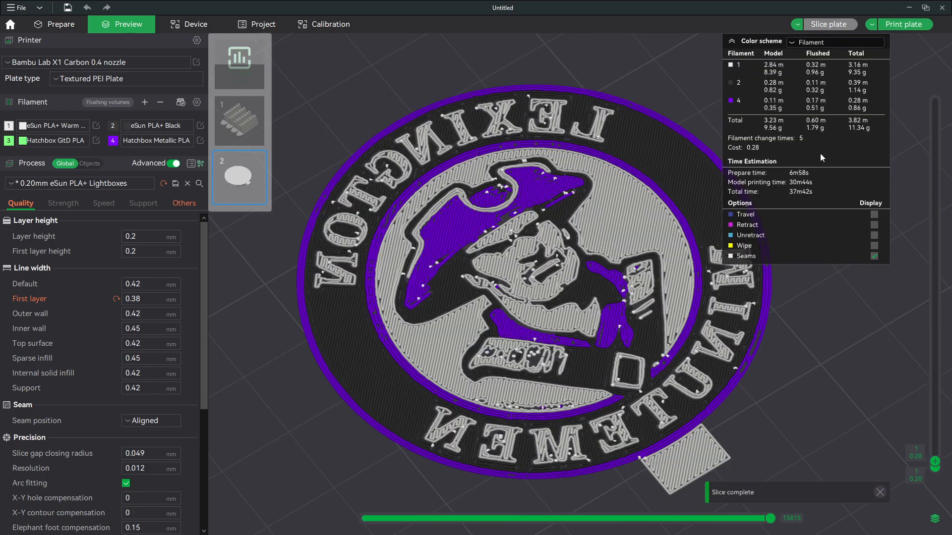
# View the sliced sign by Line Type, and return the preview's color scheme to Filament.
pyautogui.click(827, 40)
pyautogui.click(829, 52)
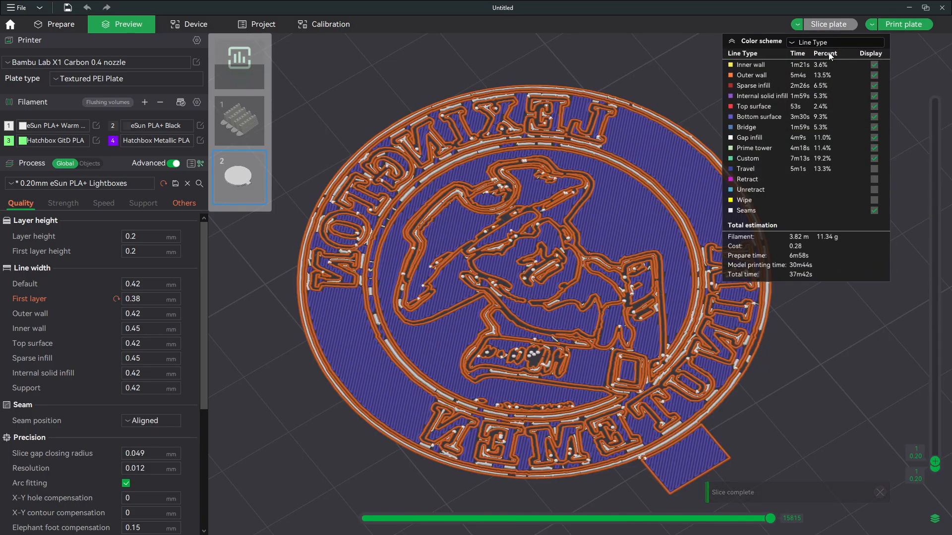
pyautogui.click(829, 44)
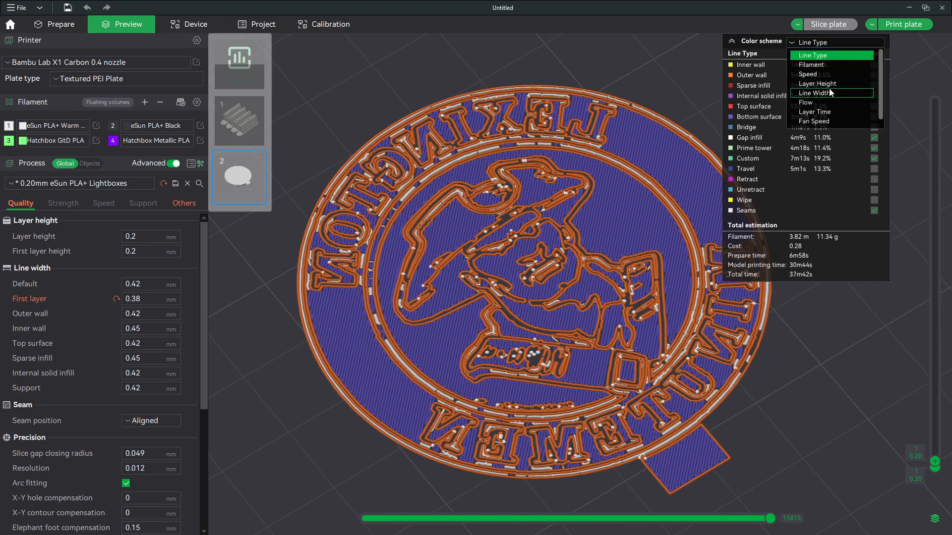
pyautogui.click(833, 66)
# Compare the sign's first two layers in the preview and isolate layer 2.
pyautogui.moveTo(798, 278); pyautogui.dragTo(887, 369)
pyautogui.scroll(1, 935, 462)
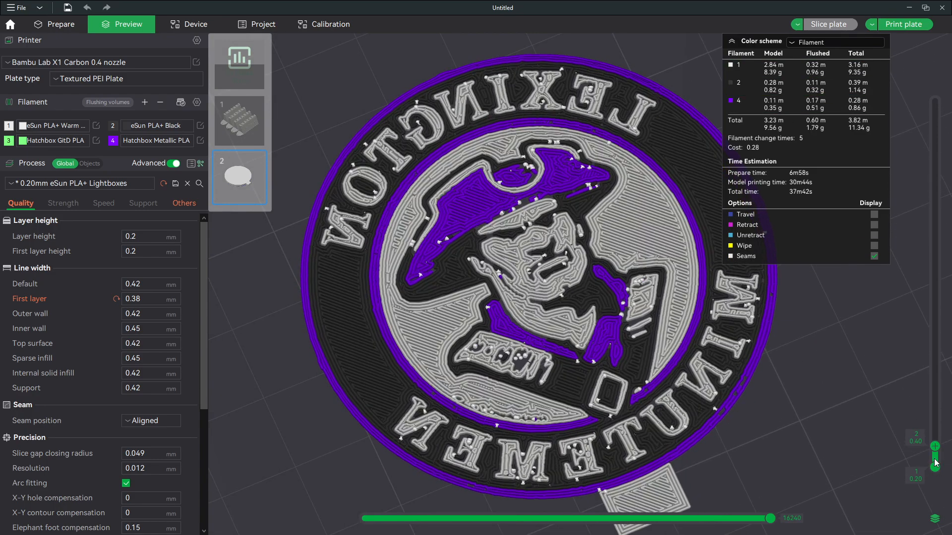
pyautogui.scroll(-1, 938, 472)
pyautogui.scroll(1, 937, 473)
pyautogui.moveTo(935, 466); pyautogui.dragTo(936, 456)
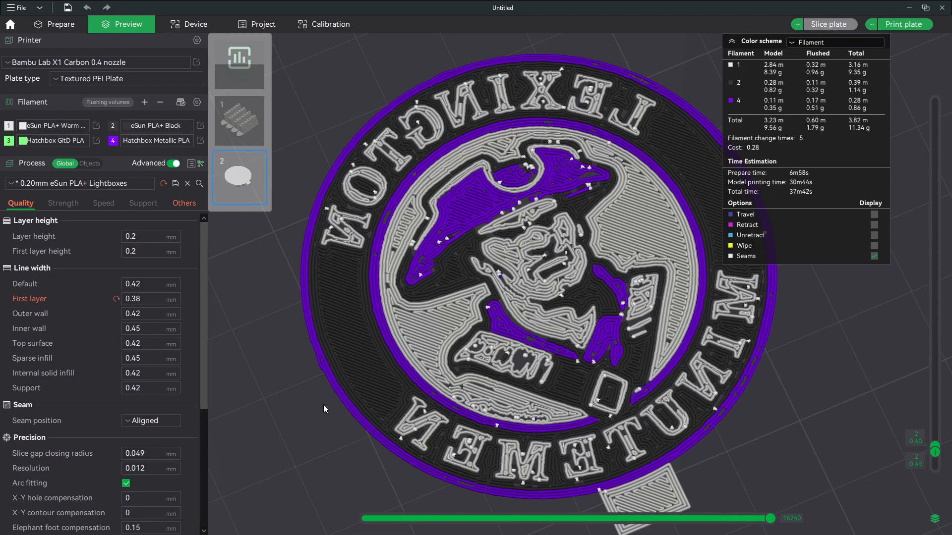
# Expand the previewed layer range to the full sign, from layer 1 to layer 25.
pyautogui.scroll(-5, 323, 387)
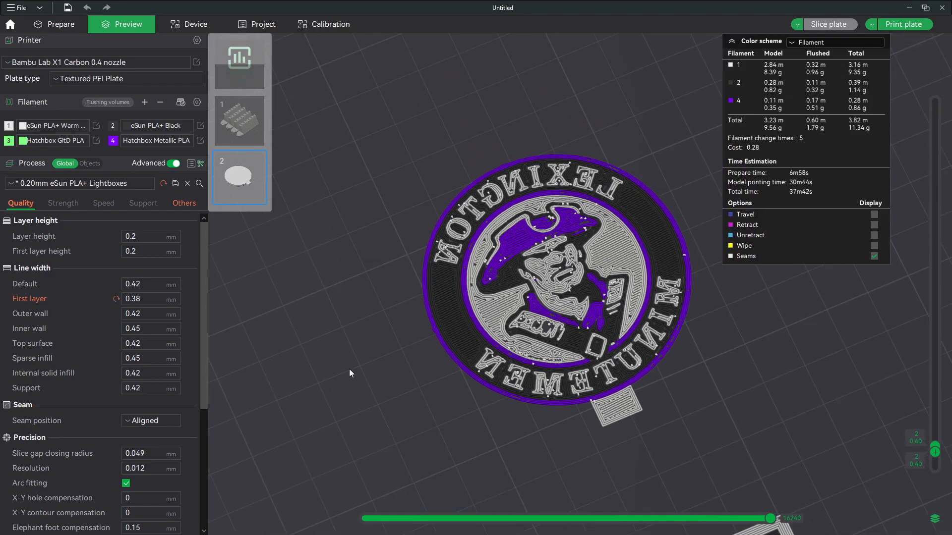
pyautogui.scroll(-5, 350, 367)
pyautogui.scroll(3, 339, 369)
pyautogui.moveTo(329, 370); pyautogui.dragTo(401, 388, button='middle')
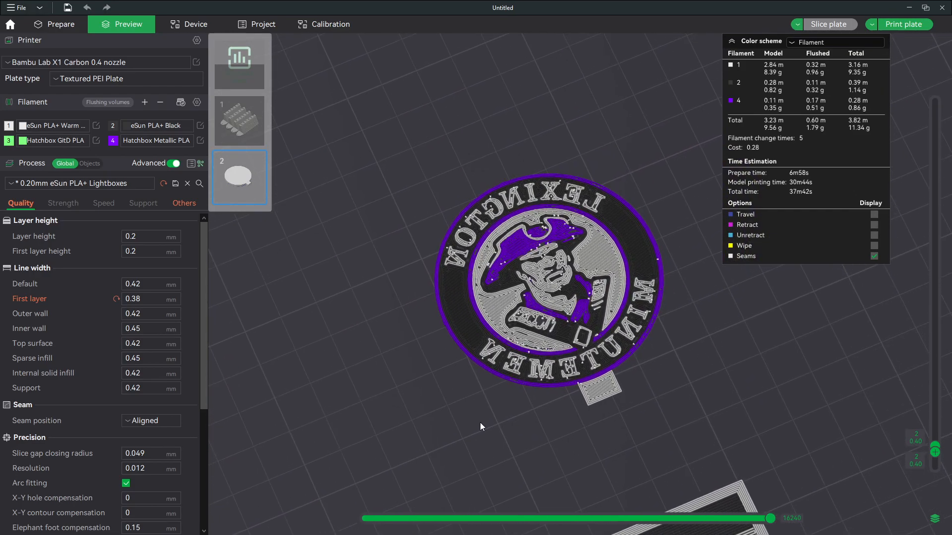
pyautogui.moveTo(268, 470); pyautogui.dragTo(531, 388, button='middle')
pyautogui.moveTo(479, 358); pyautogui.dragTo(434, 427, button='middle')
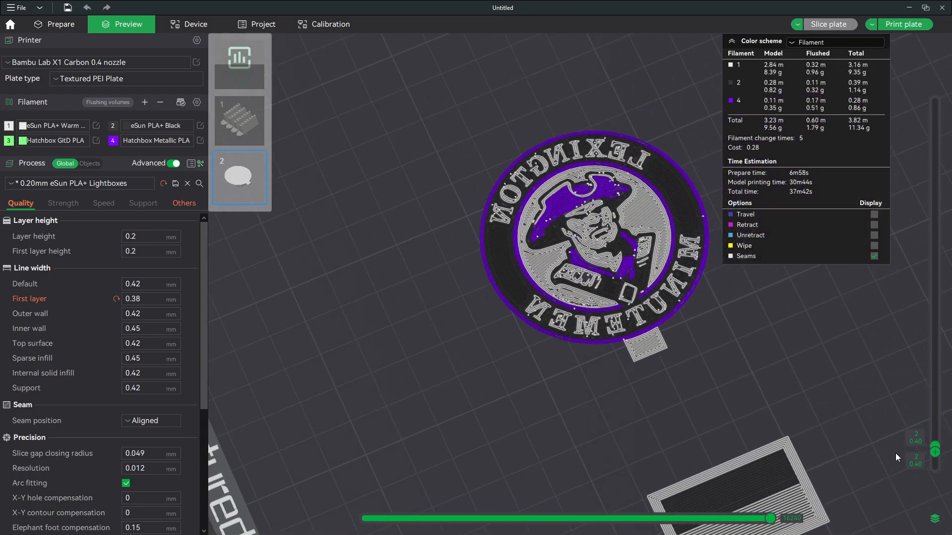
pyautogui.moveTo(936, 460); pyautogui.dragTo(937, 483)
pyautogui.moveTo(935, 447); pyautogui.dragTo(934, 102)
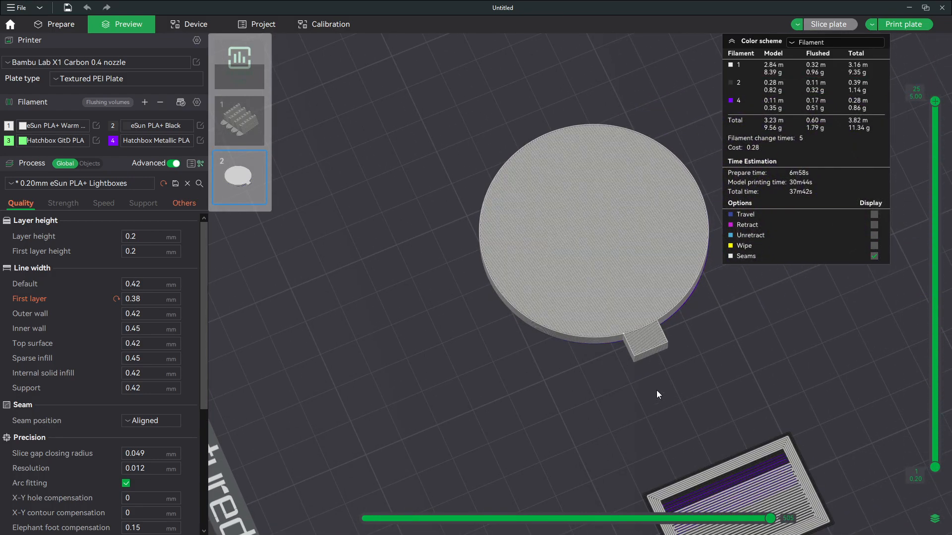
pyautogui.moveTo(714, 361); pyautogui.dragTo(641, 231)
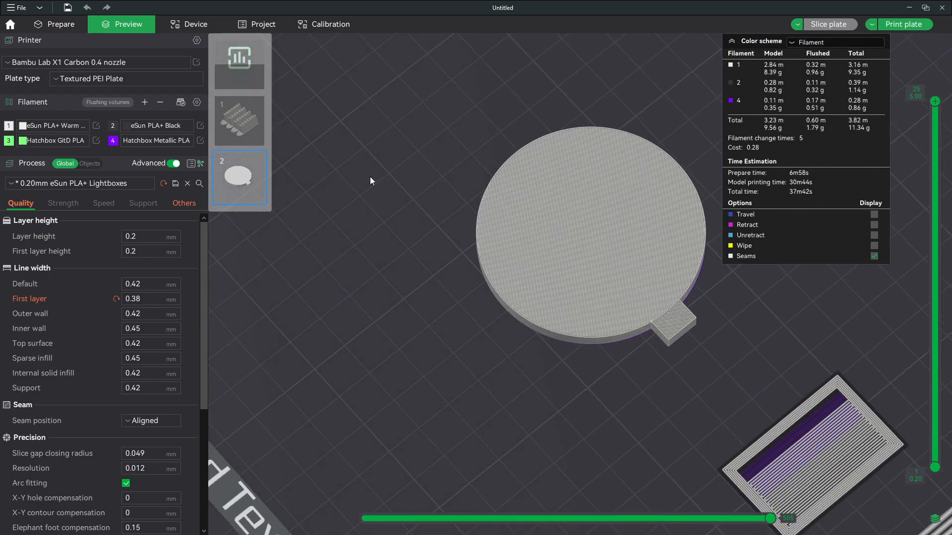
# Fill the Plate 2 bed with copies of the sign and slice the plate.
pyautogui.click(72, 30)
pyautogui.rightClick(623, 246)
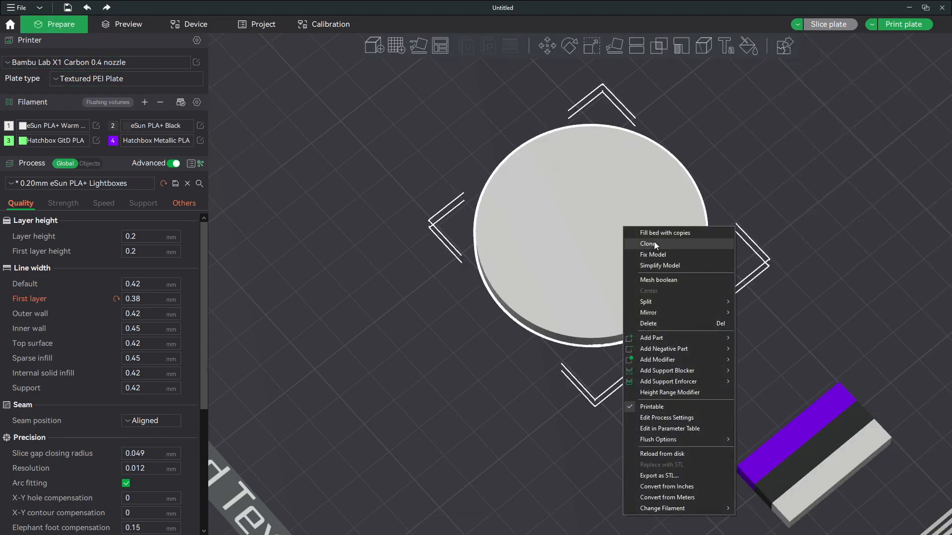
pyautogui.click(655, 235)
pyautogui.scroll(-9, 649, 292)
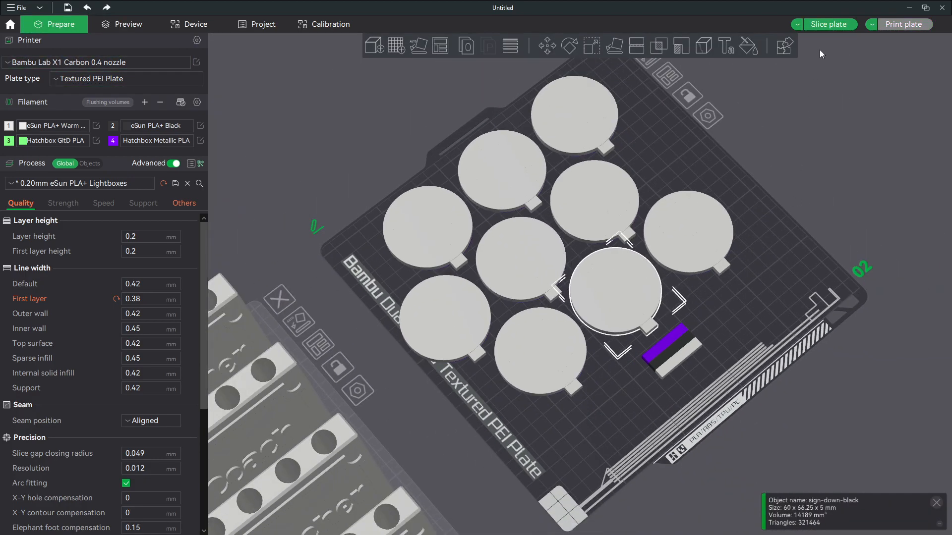
pyautogui.click(827, 25)
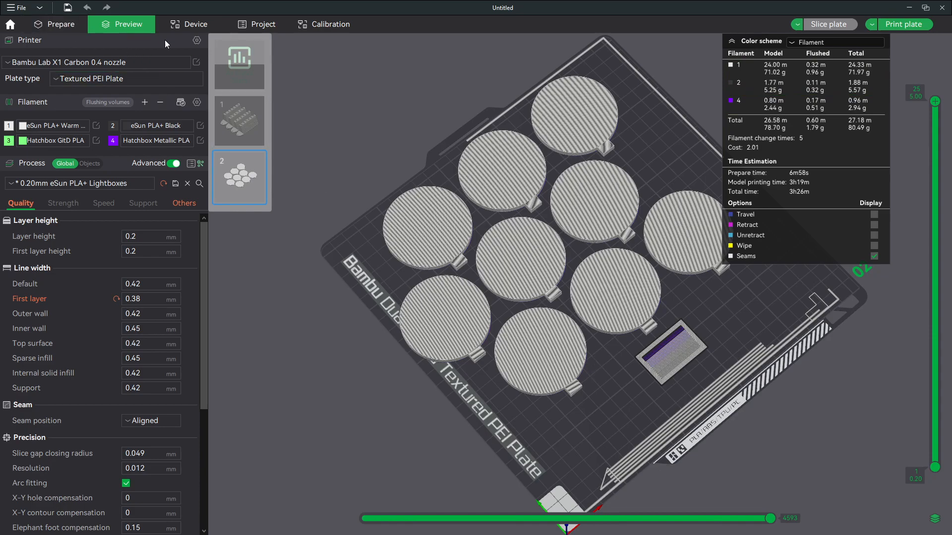
# Switch the preview to Plate 1 and have its models sliced.
pyautogui.click(244, 106)
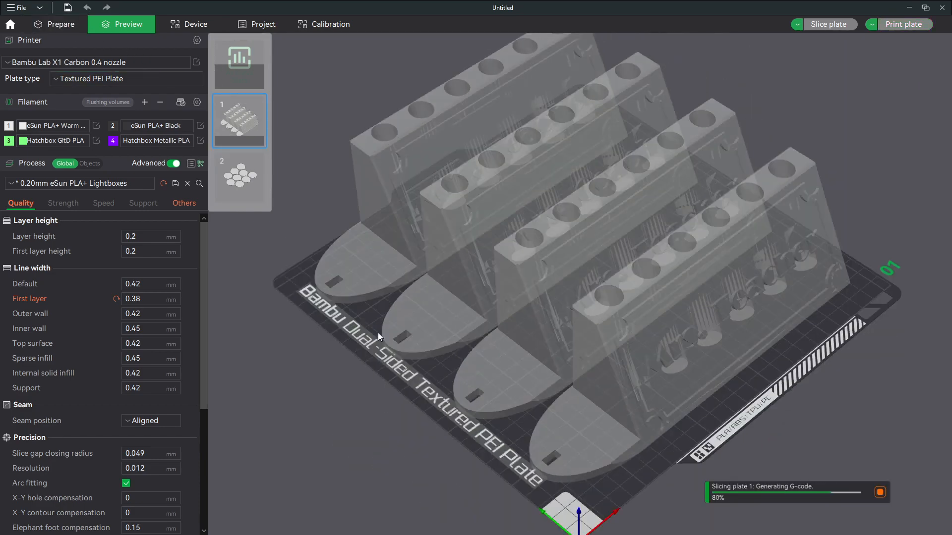
pyautogui.moveTo(378, 332)
pyautogui.mouseDown()
pyautogui.moveTo(380, 321)
pyautogui.moveTo(416, 320)
pyautogui.moveTo(380, 331)
pyautogui.mouseUp()
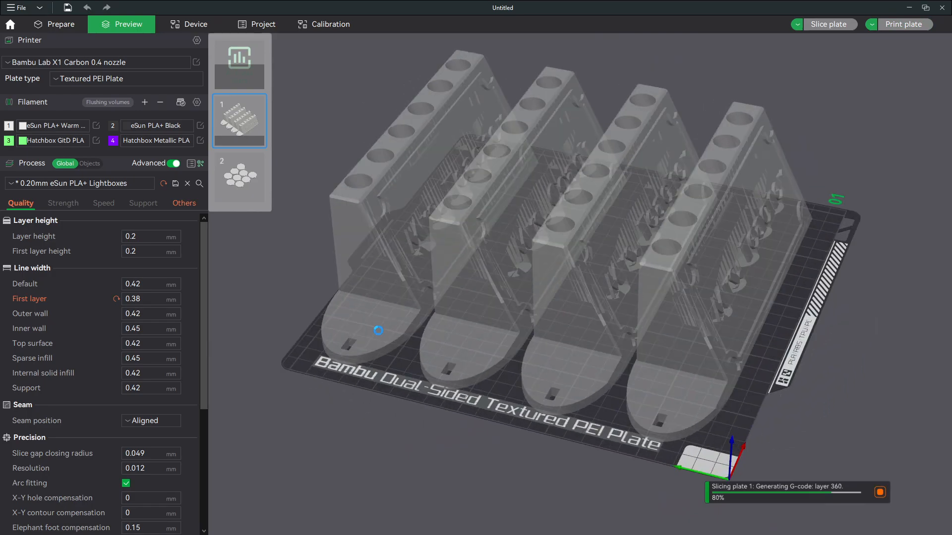